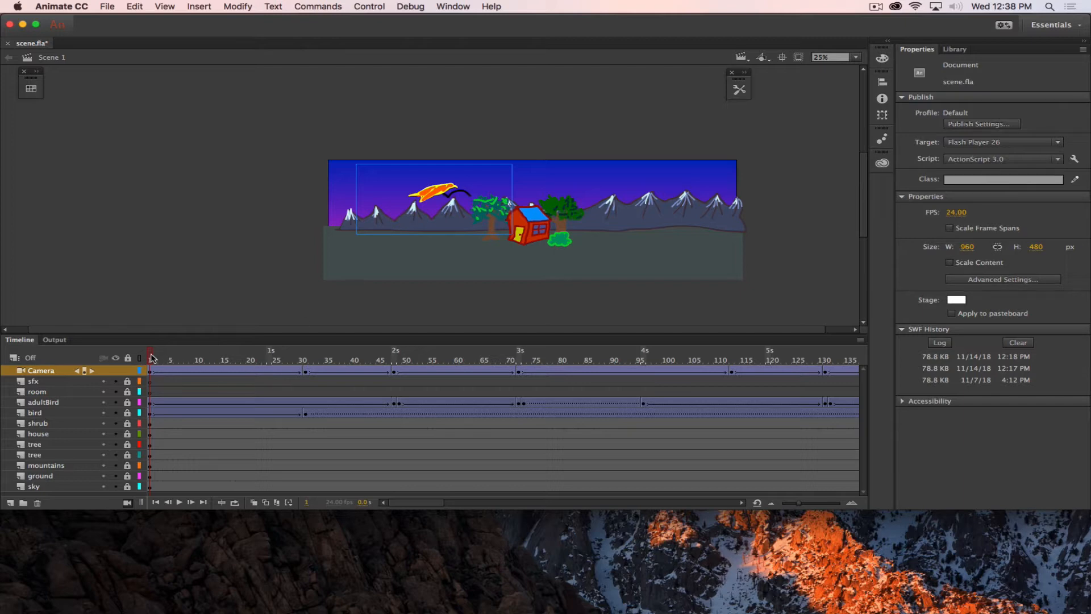
Step: Return to frame 1 and add a new layer directly above the sfx layer
left_click_drag(152, 357, 139, 300)
left_click(39, 384)
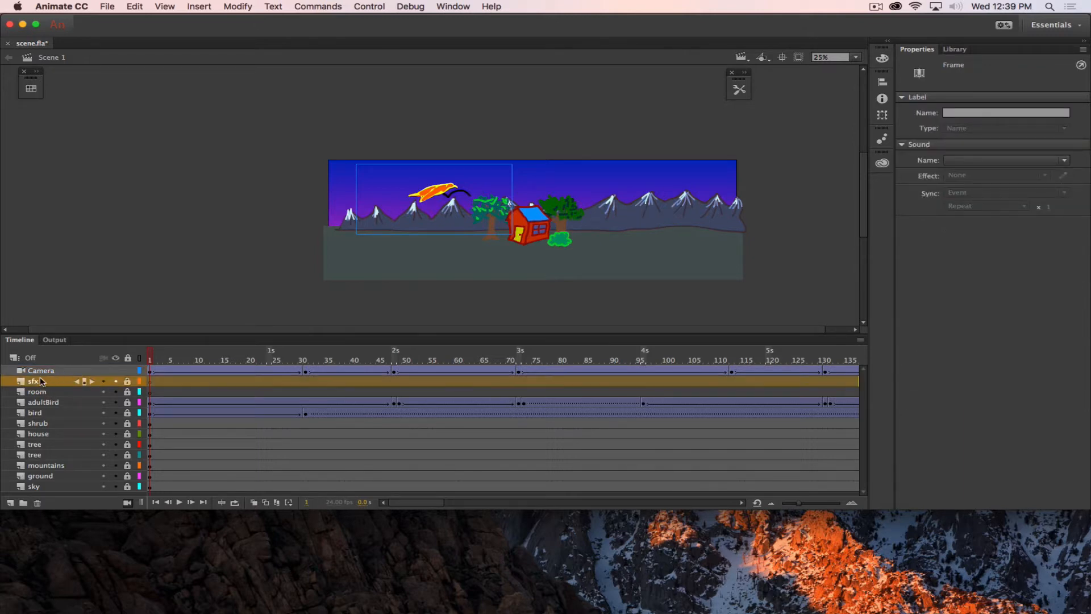
left_click(11, 503)
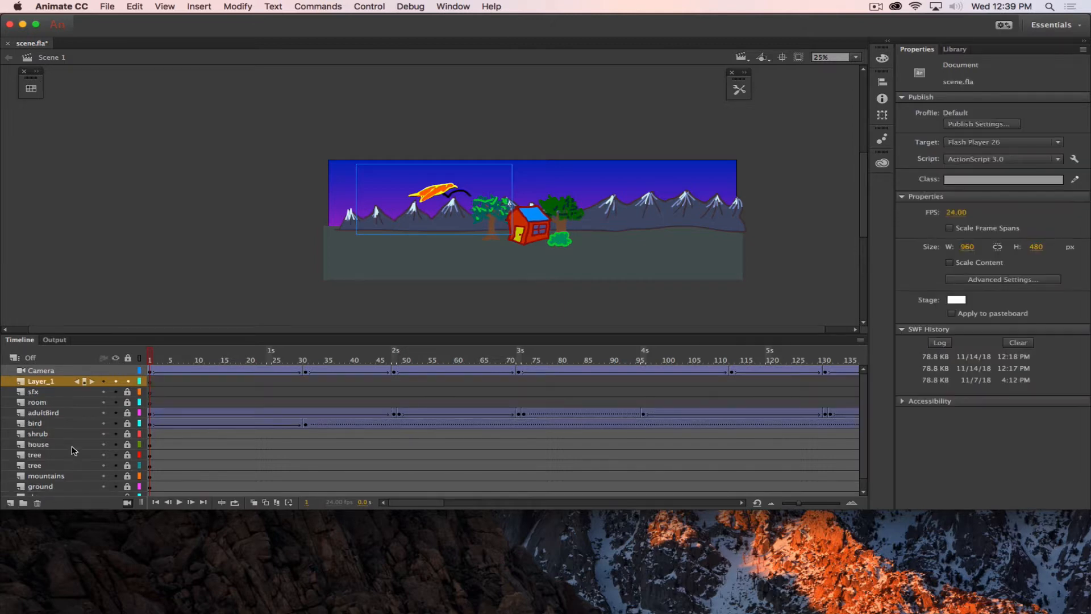
Step: Draw a black rectangle with no stroke over the whole camera frame at frame 1, about 1048 by 558 px
left_click(736, 89)
left_click(681, 116)
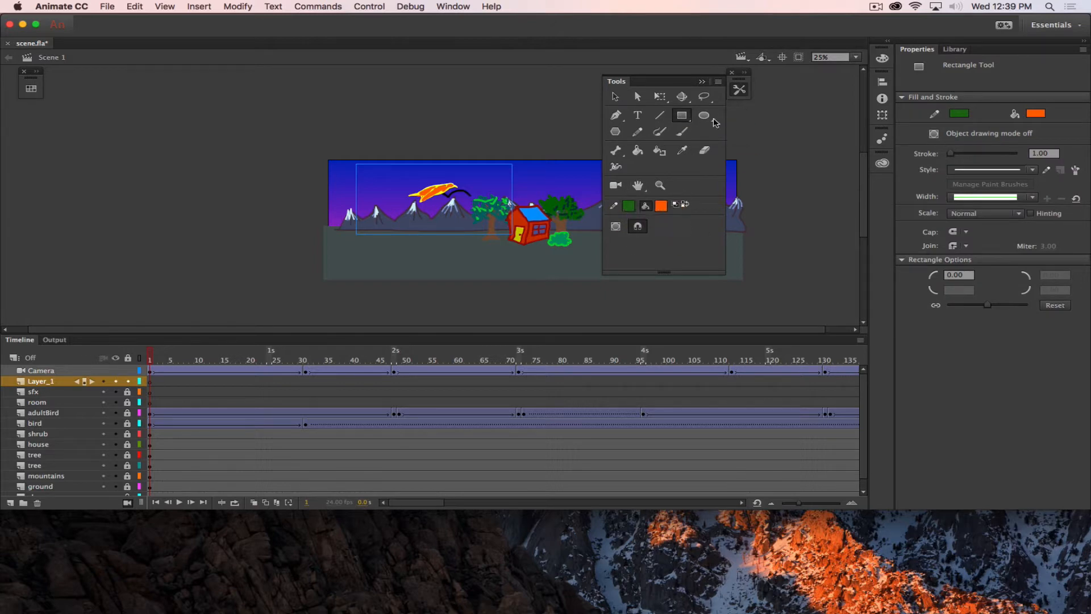
left_click(629, 205)
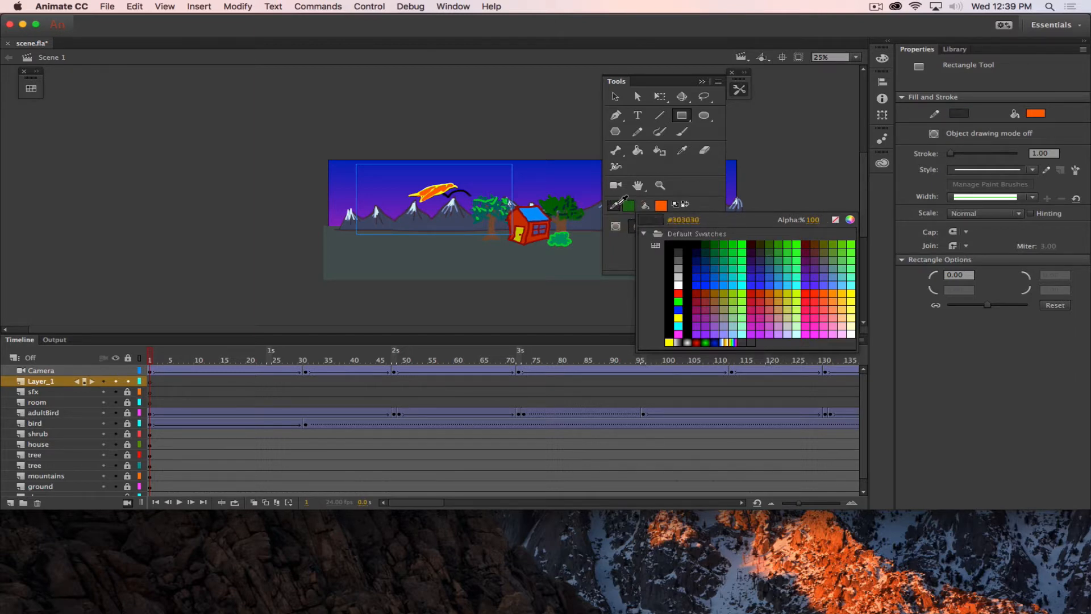
left_click(835, 222)
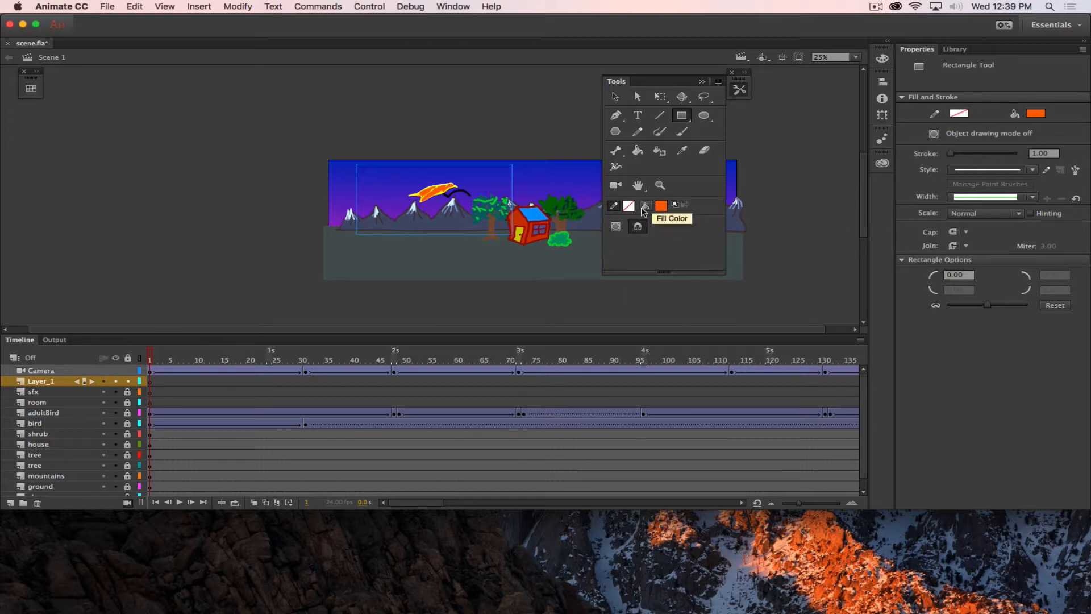
left_click(660, 207)
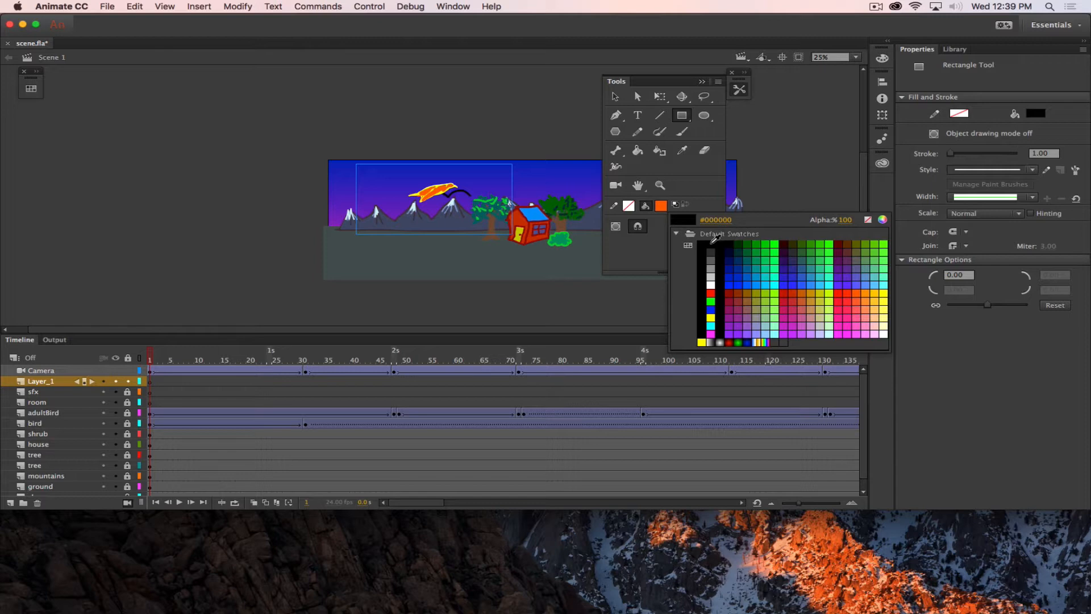
left_click(712, 240)
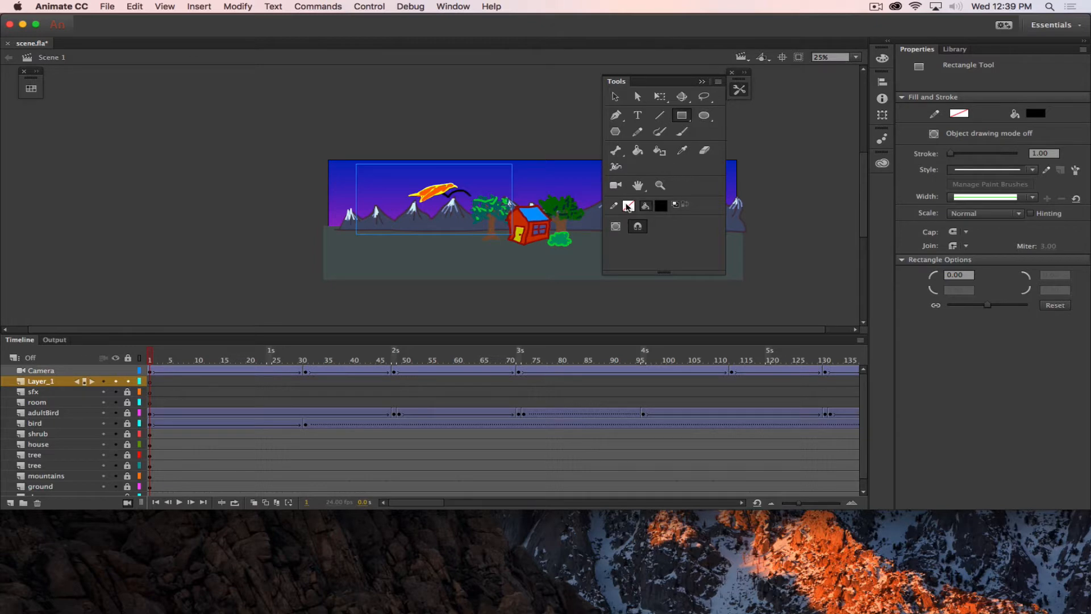
left_click(731, 73)
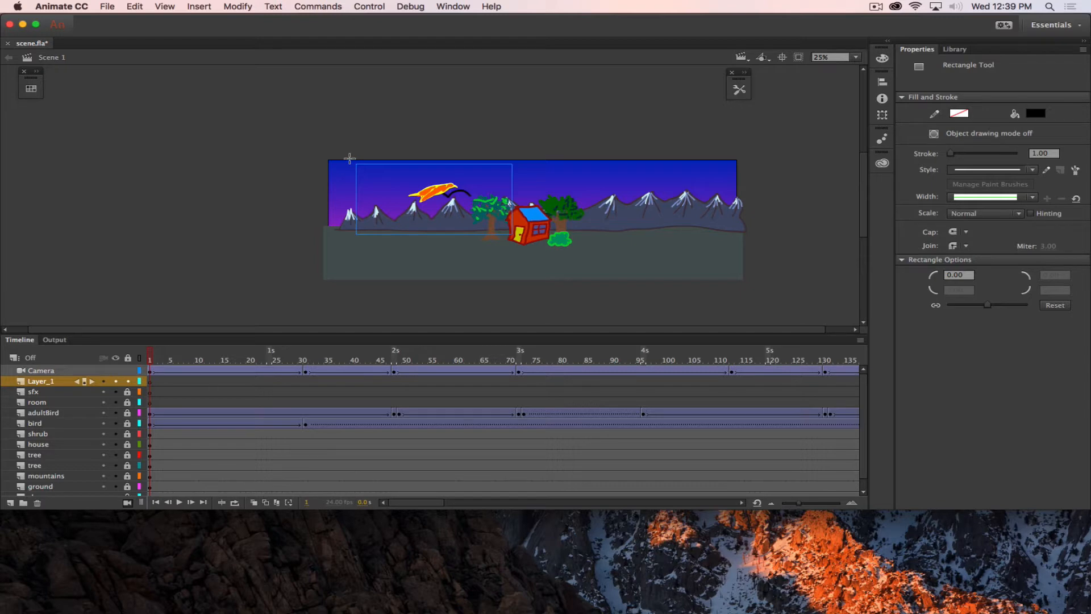
left_click_drag(350, 158, 519, 243)
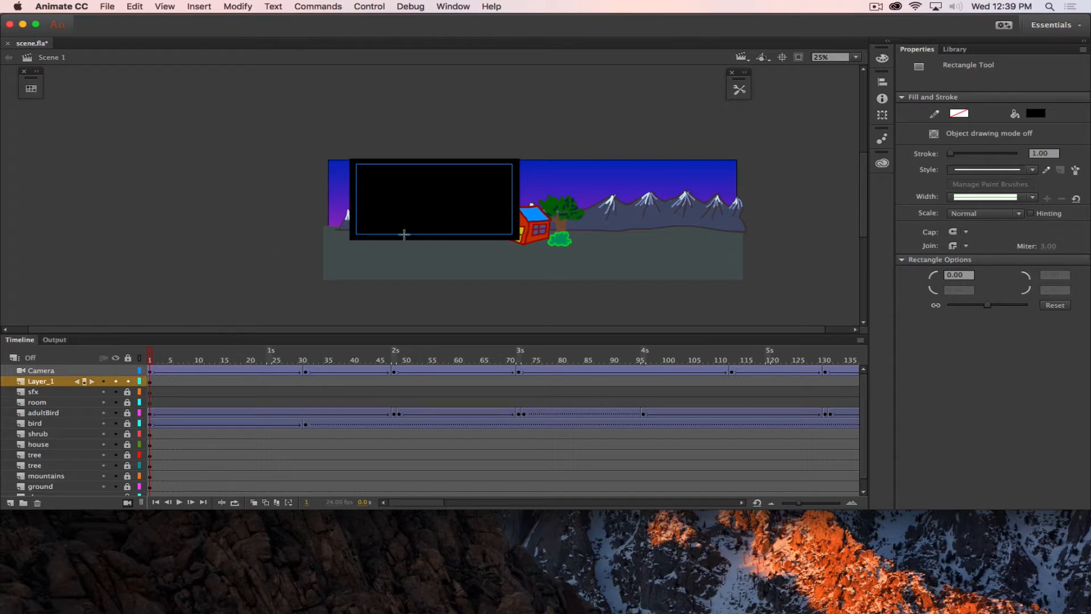
Step: Convert the black rectangle to a Graphic symbol named blackBox
left_click(738, 90)
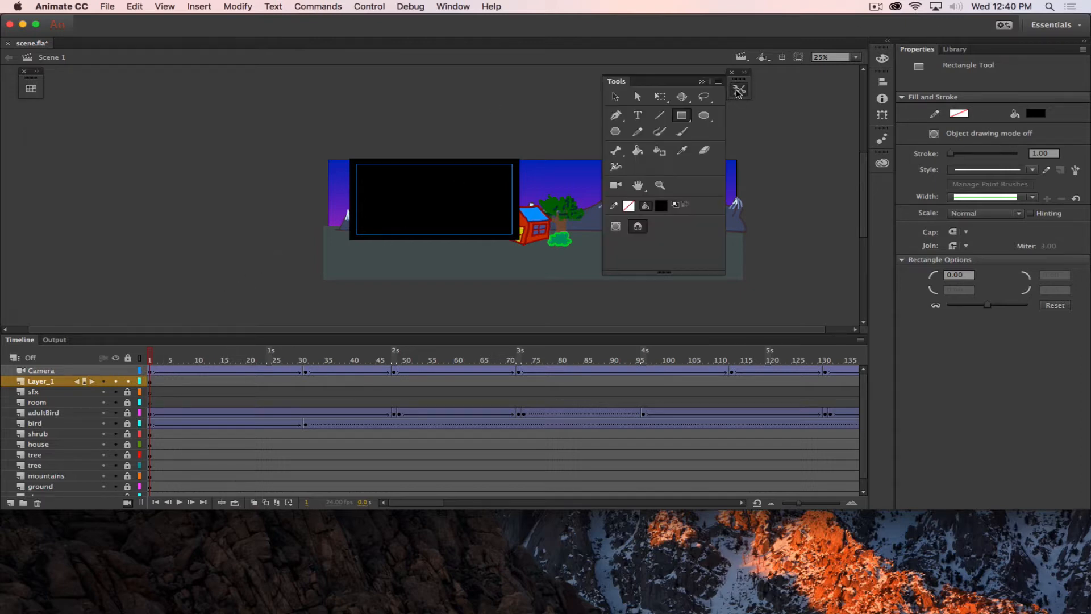
left_click(615, 98)
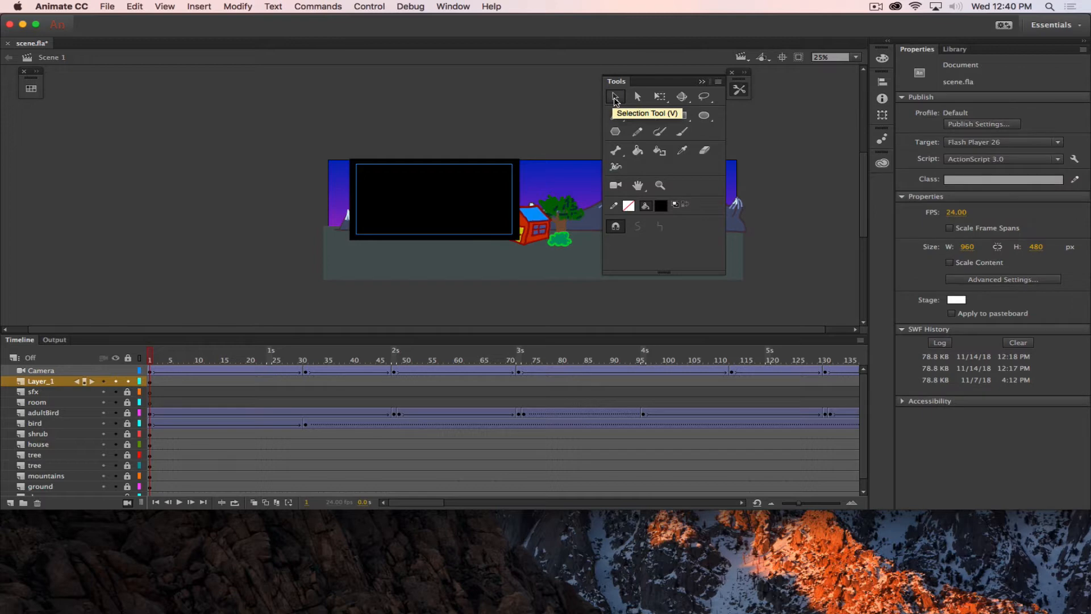
left_click(739, 89)
left_click(438, 203)
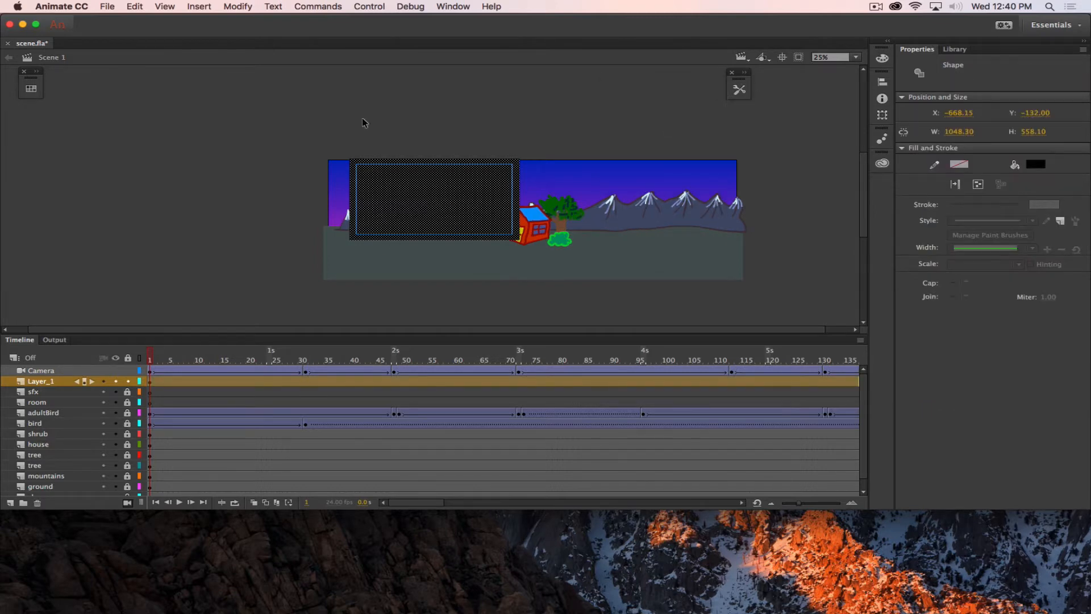
left_click(236, 5)
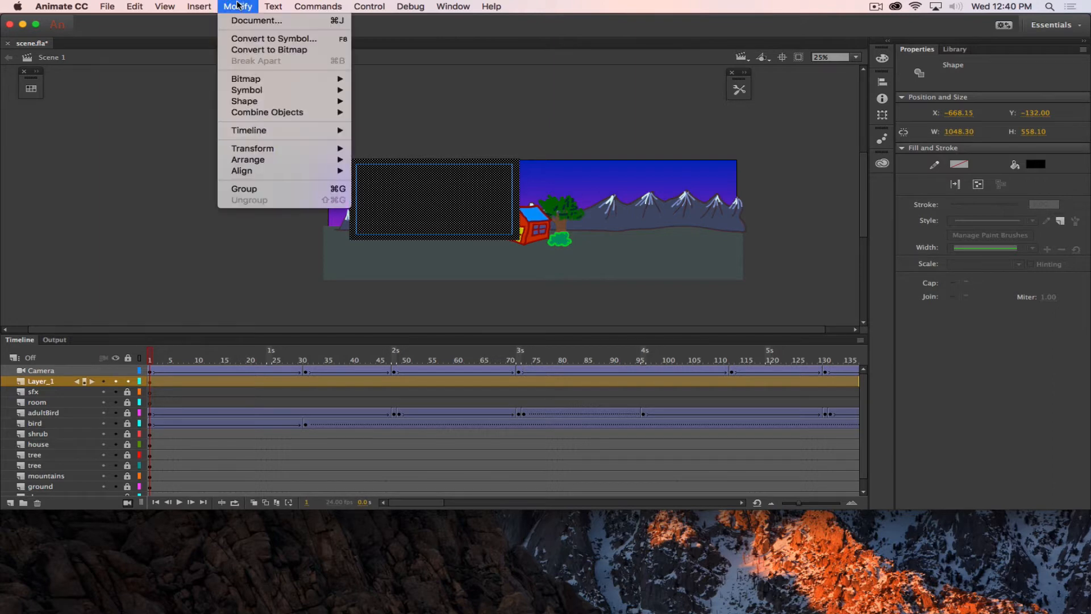
left_click(257, 39)
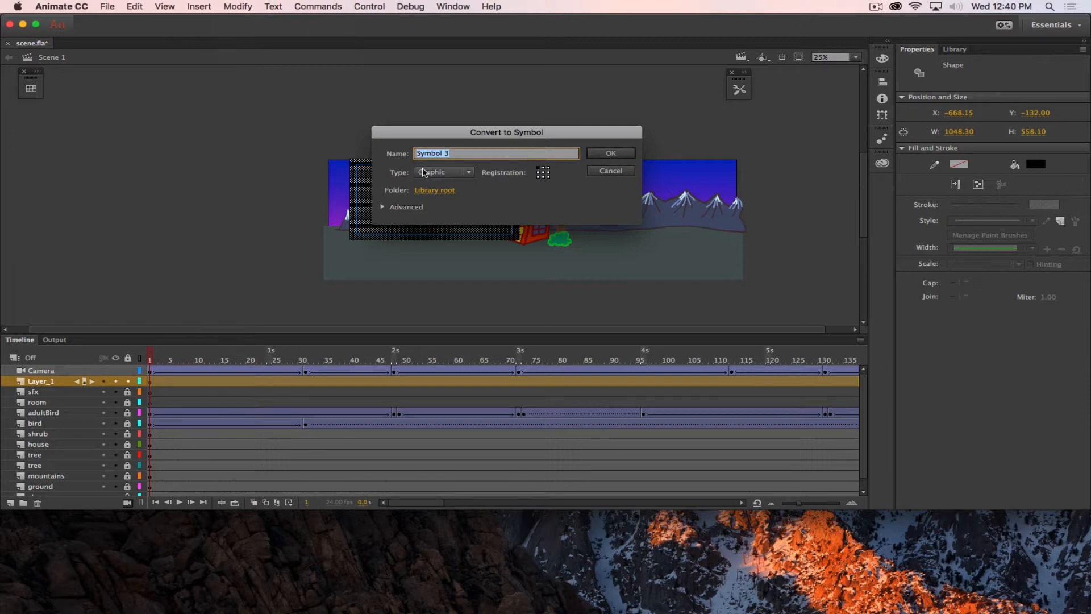
type("blackBox")
left_click(452, 176)
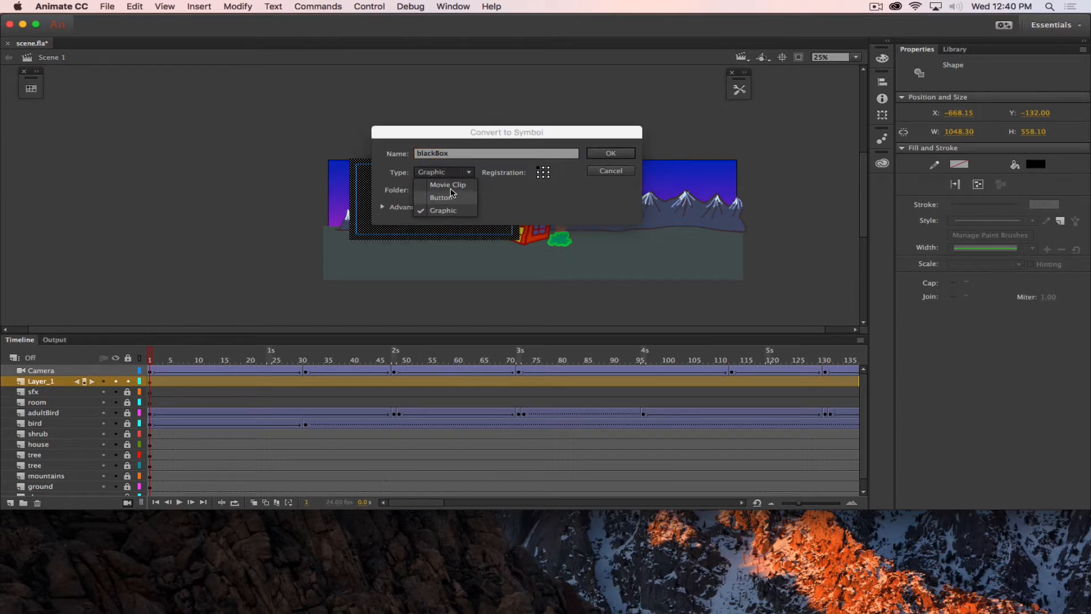
left_click(481, 168)
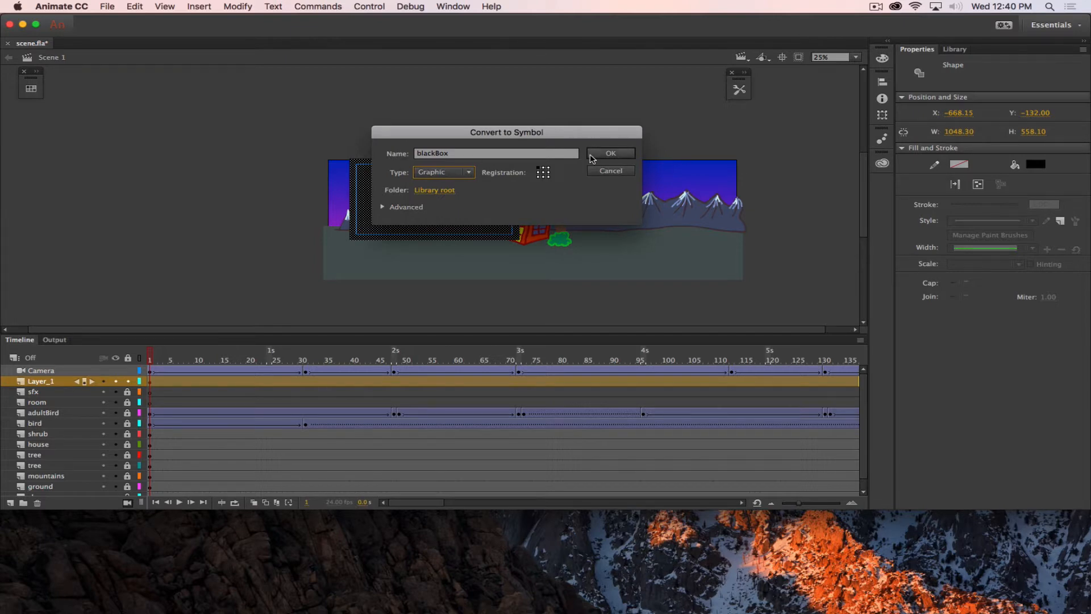
left_click(613, 154)
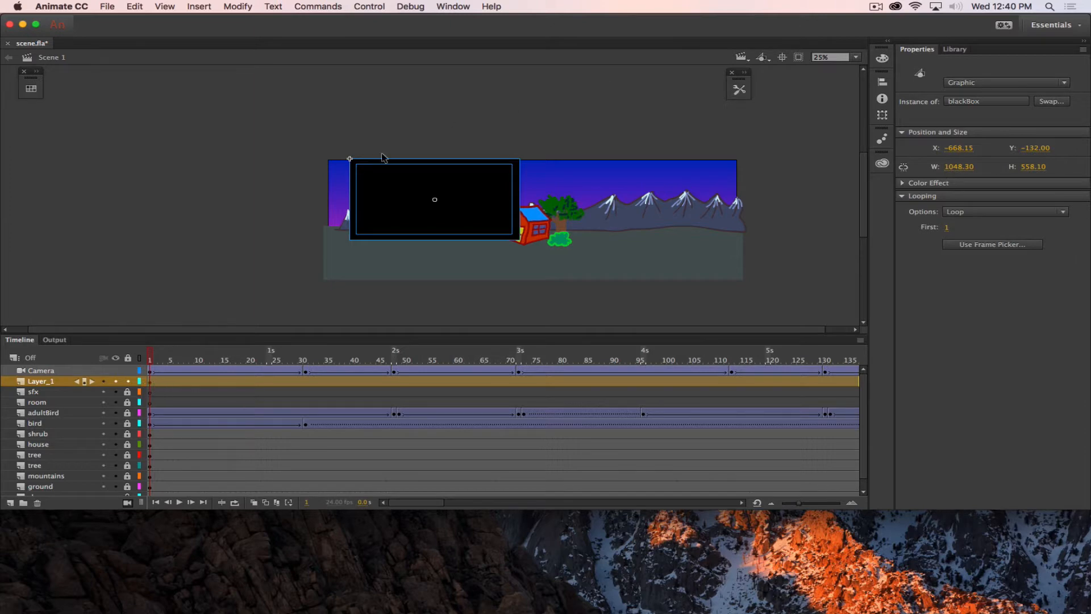
Step: Create a classic tween on the black box's layer, starting from its first frame
right_click(154, 383)
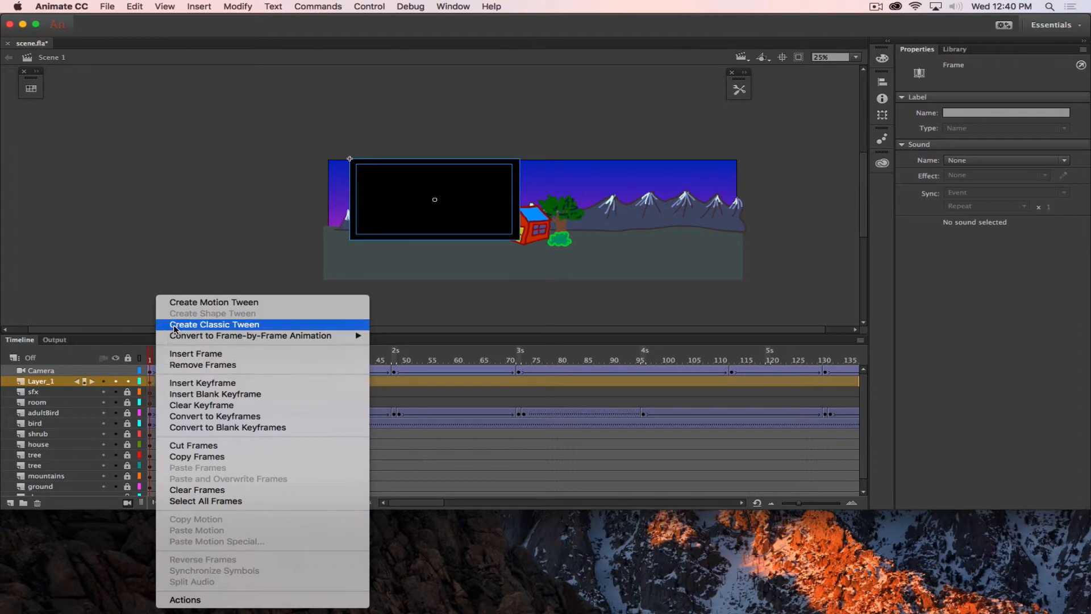
left_click(250, 325)
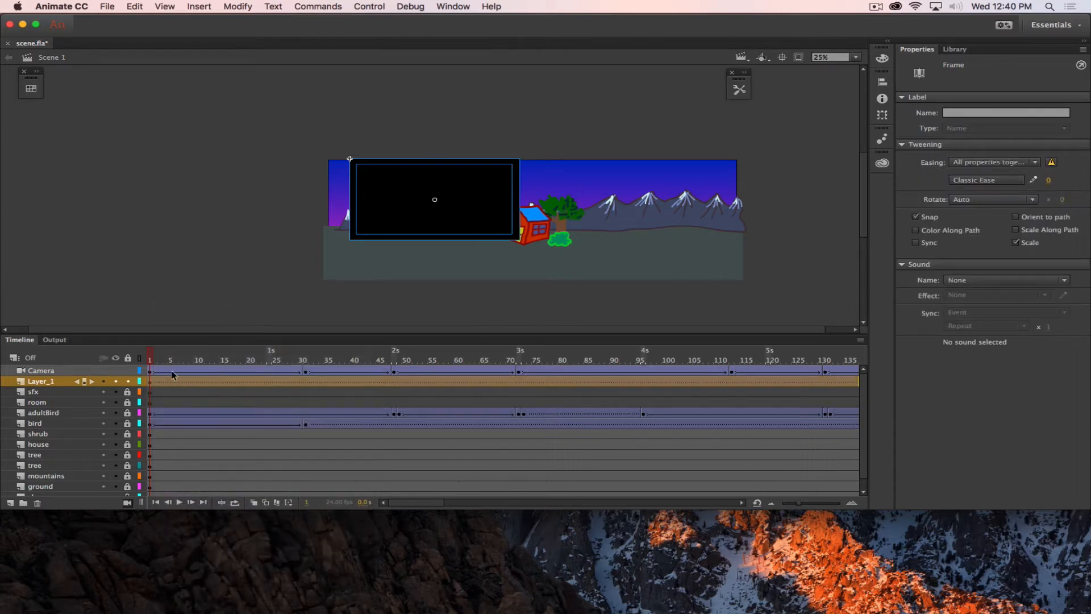
left_click(226, 382)
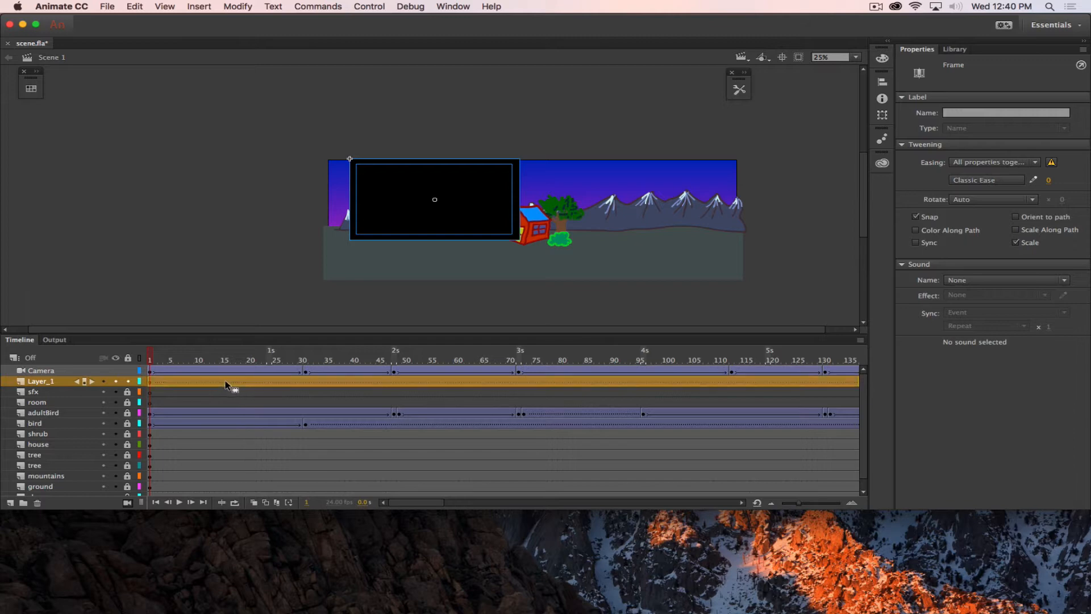
left_click(155, 382)
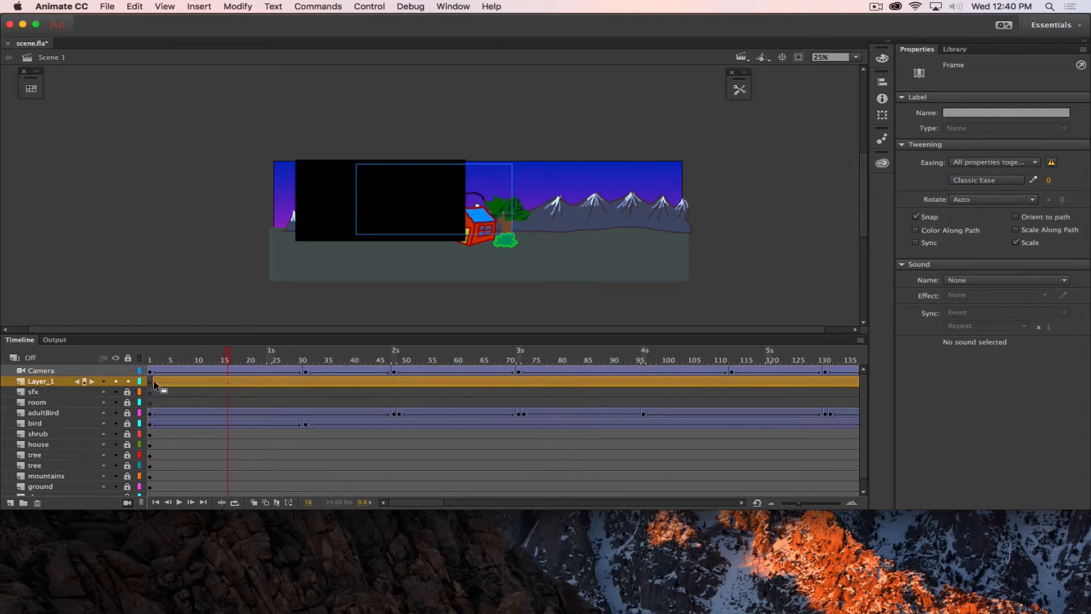
left_click(227, 382)
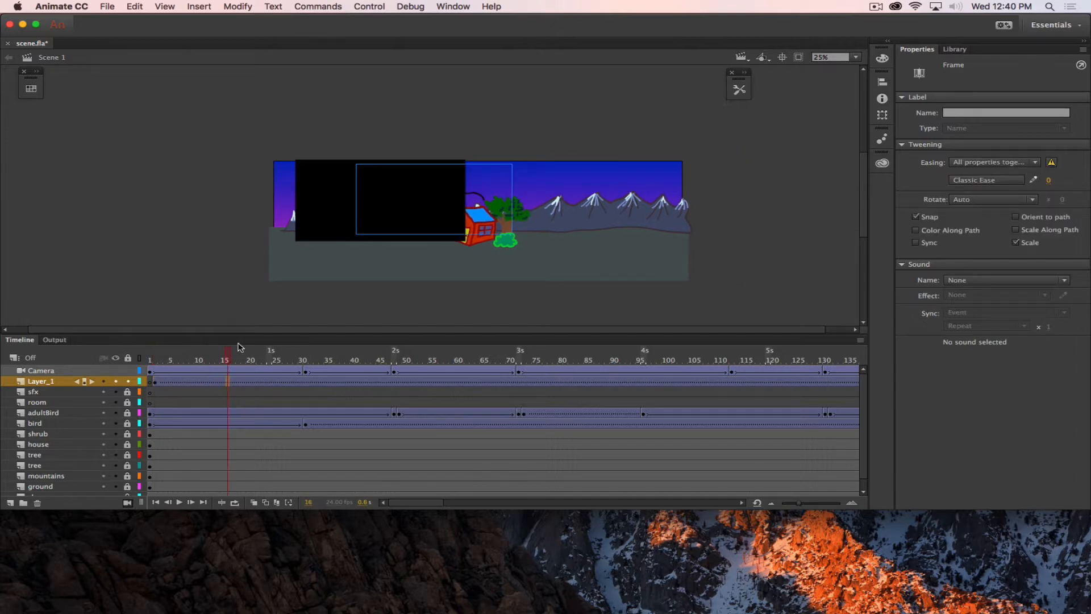
Step: At frame 31, reposition the black box so that it covers the camera frame again
left_click(219, 357)
left_click_drag(219, 356, 306, 347)
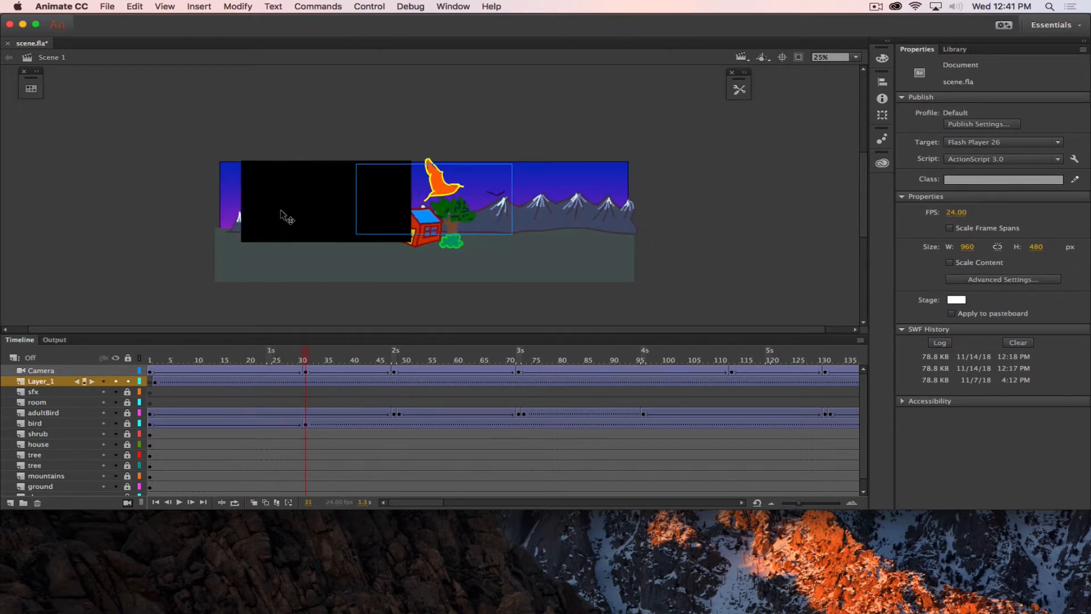
left_click_drag(287, 217, 395, 214)
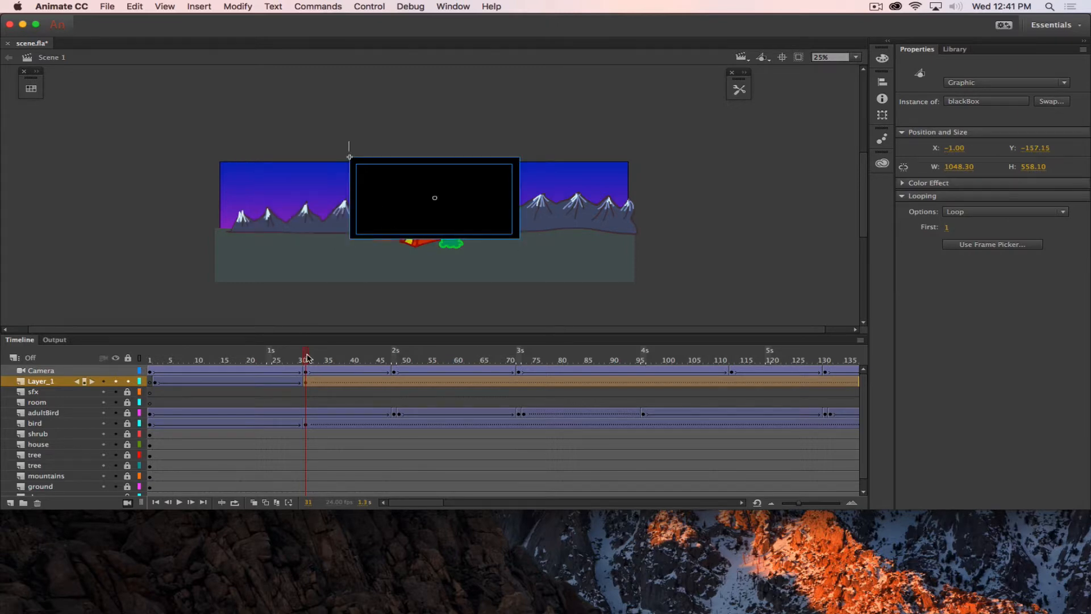
Step: Move the black box layer's opening keyframe from frame 2 to frame 1
left_click_drag(305, 358, 125, 349)
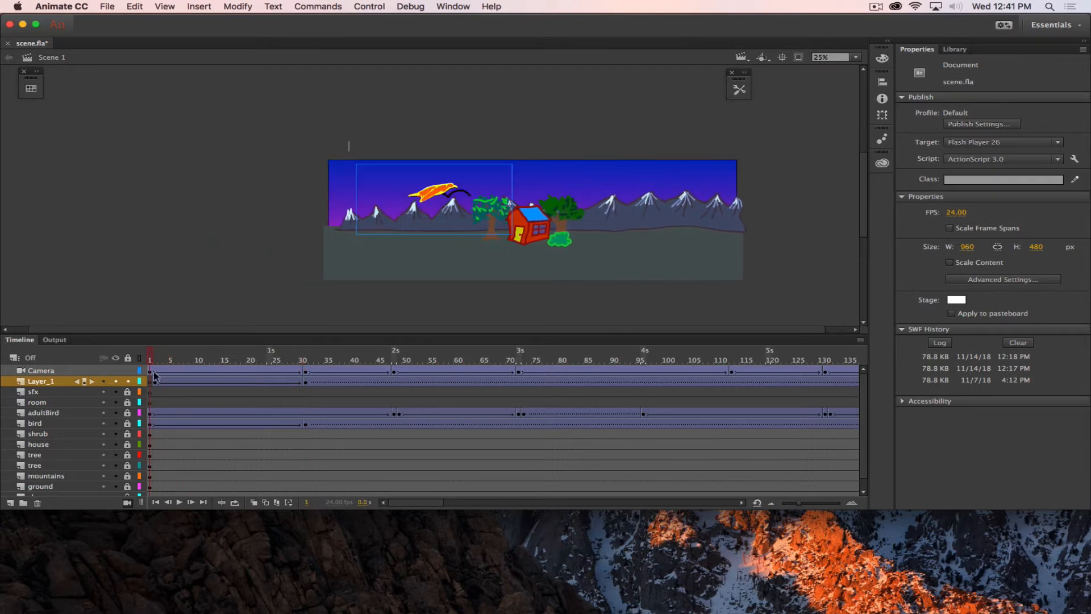
left_click(156, 384)
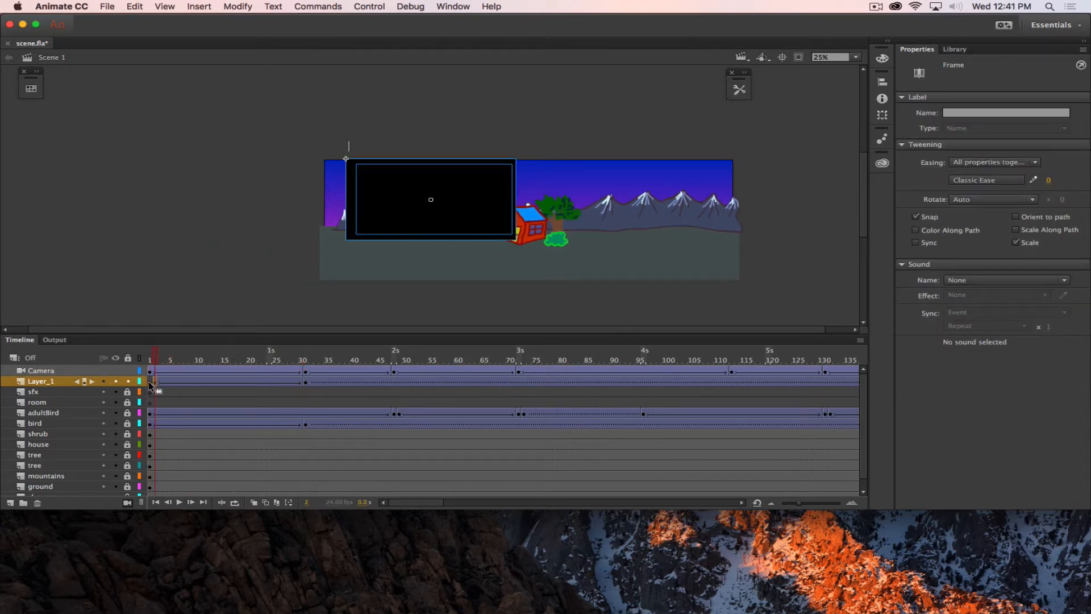
left_click(149, 382)
Step: At frame 31, apply an Alpha color effect of 10% to the black box
left_click_drag(149, 358, 305, 356)
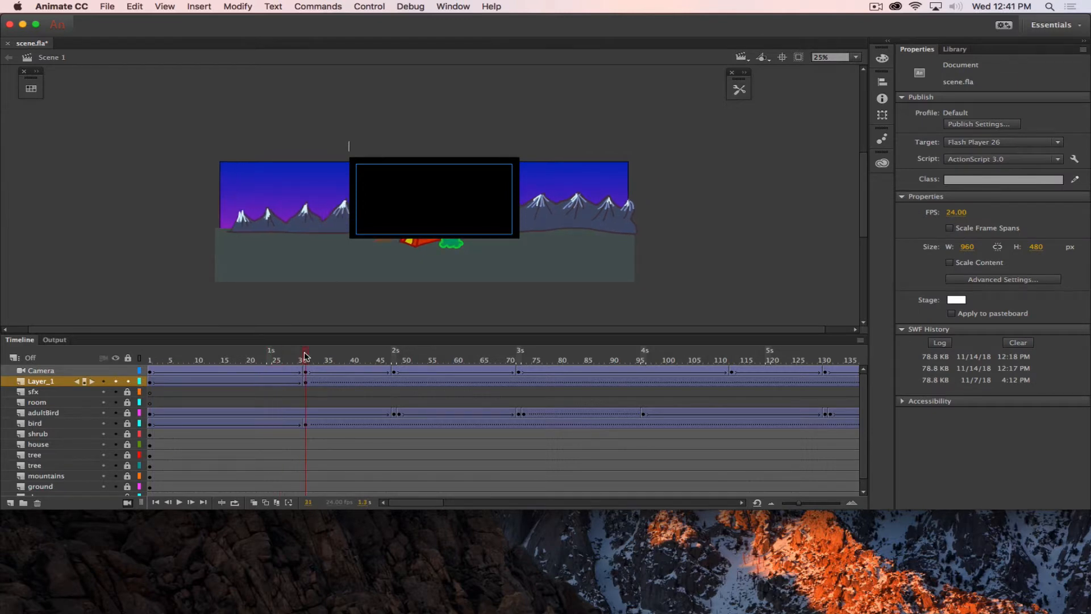
left_click(447, 198)
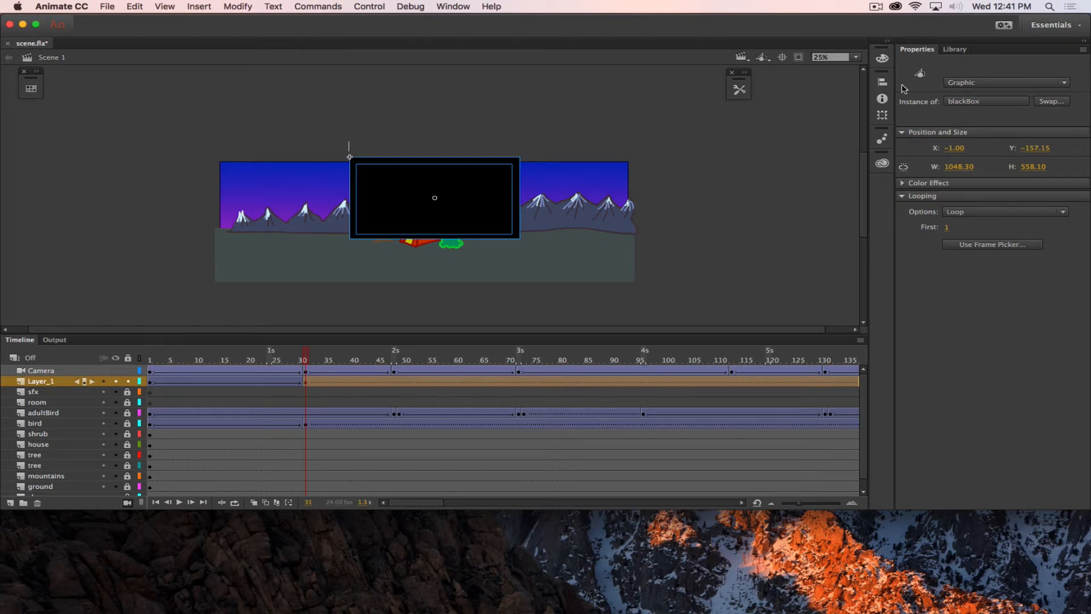
left_click(905, 185)
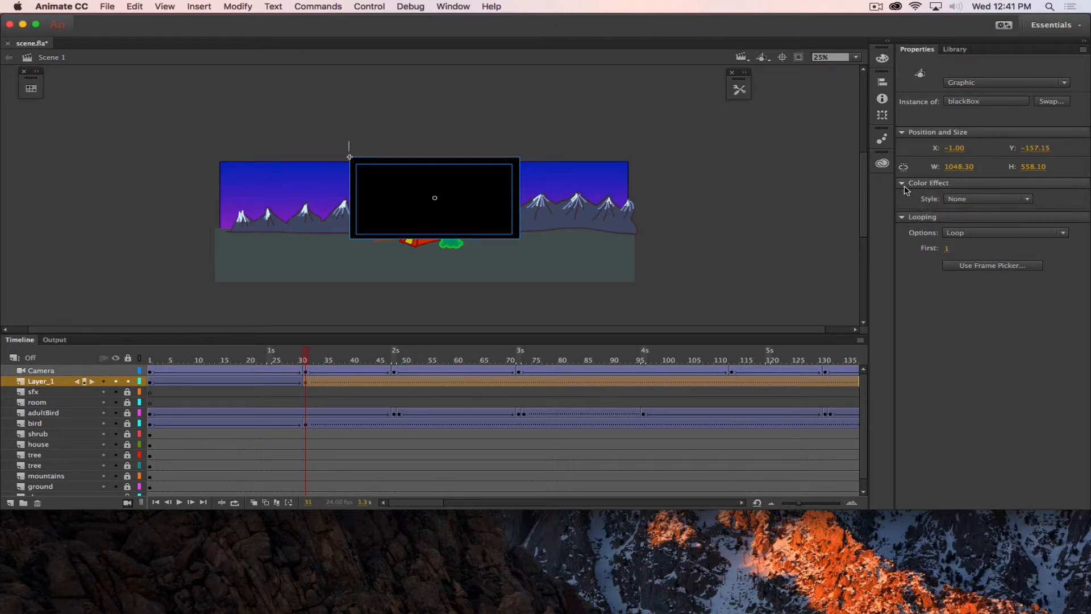
left_click(963, 199)
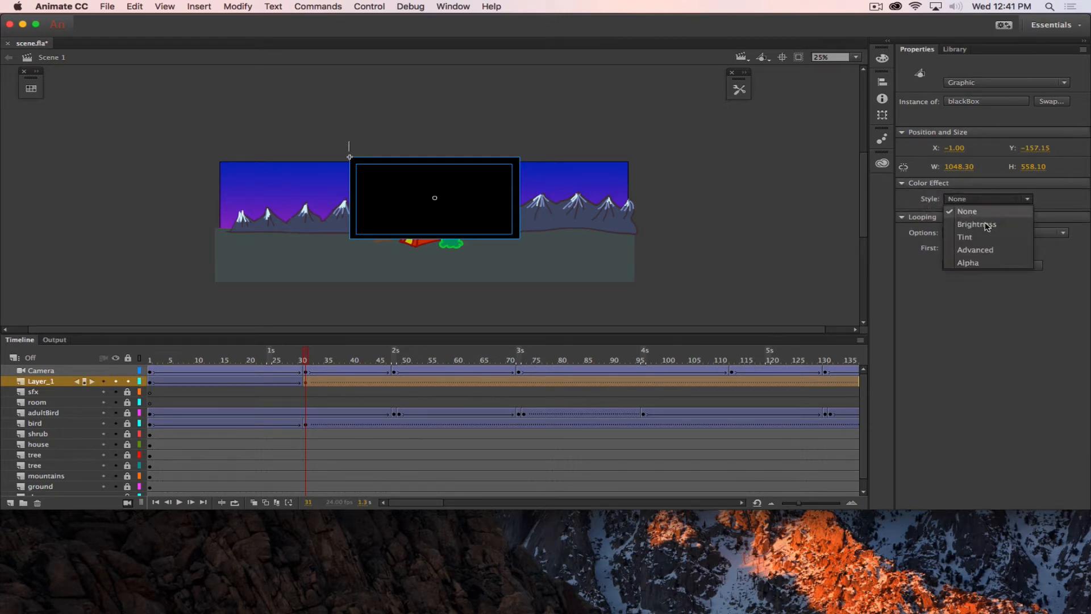
left_click(967, 263)
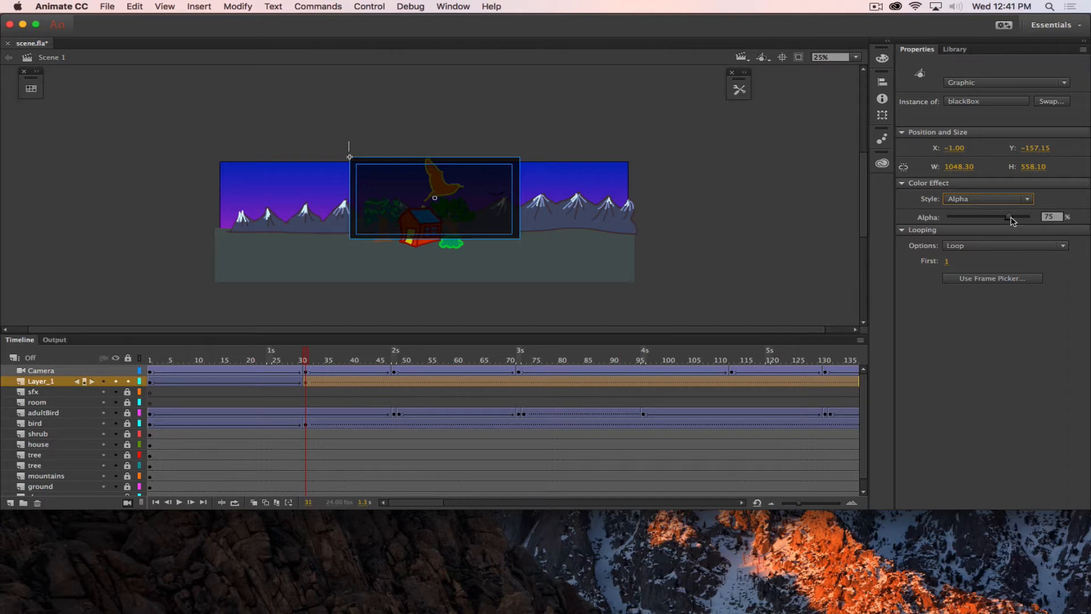
left_click_drag(1010, 216, 960, 222)
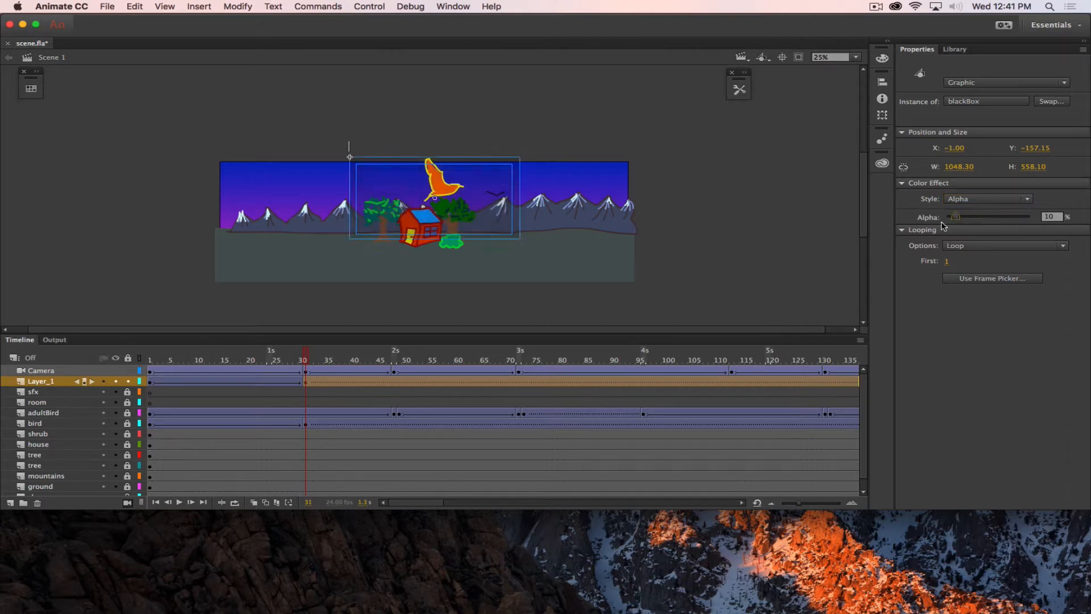
Step: Check the fade across the opening frames and insert a blank keyframe at frame 32 on the black box's layer to end the box there
left_click(154, 183)
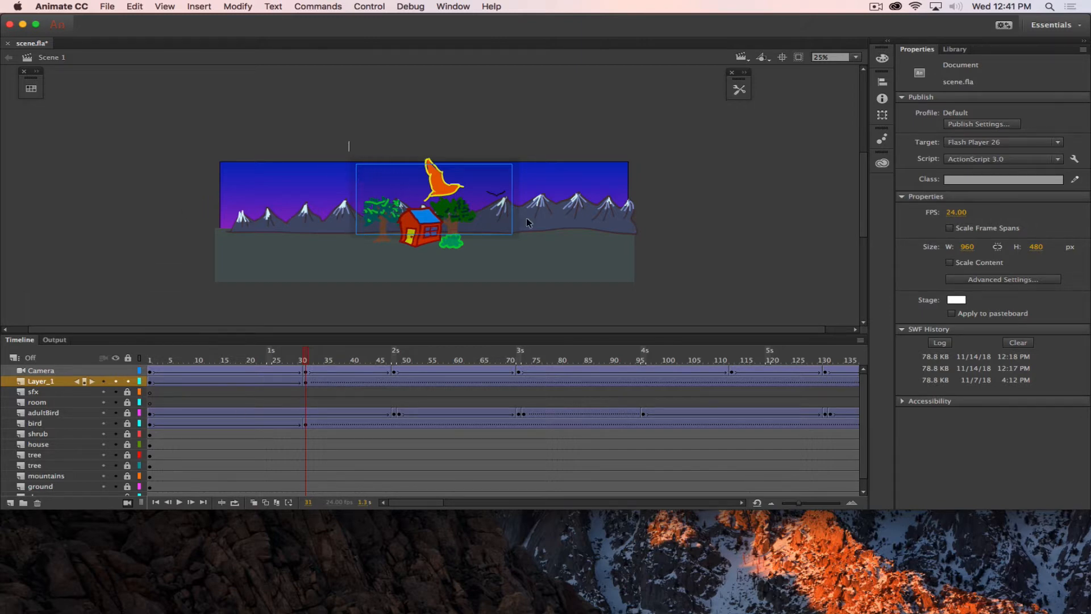
left_click(309, 383)
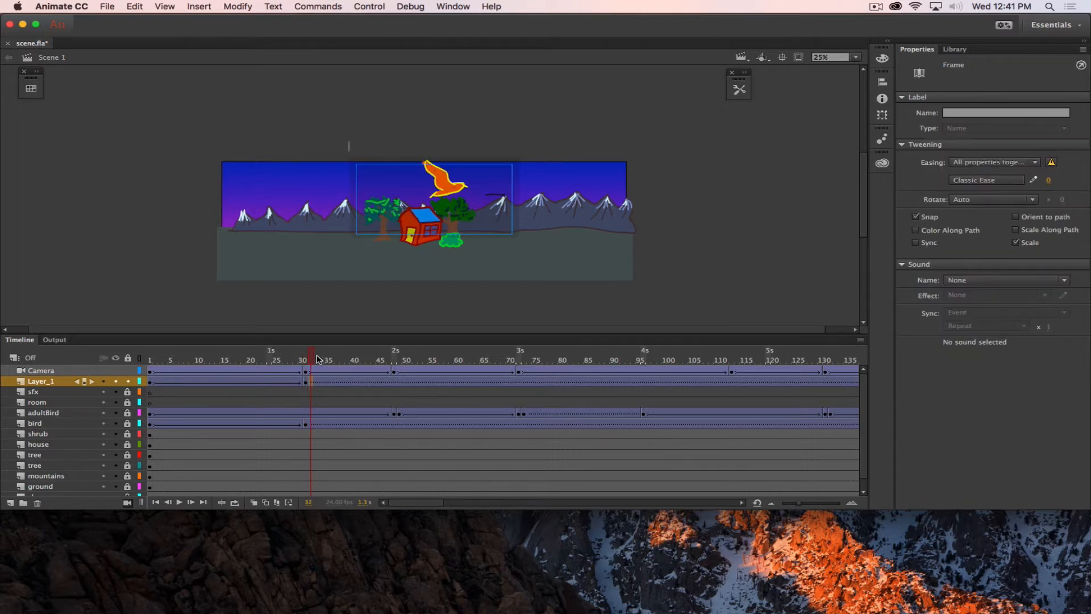
left_click(228, 351)
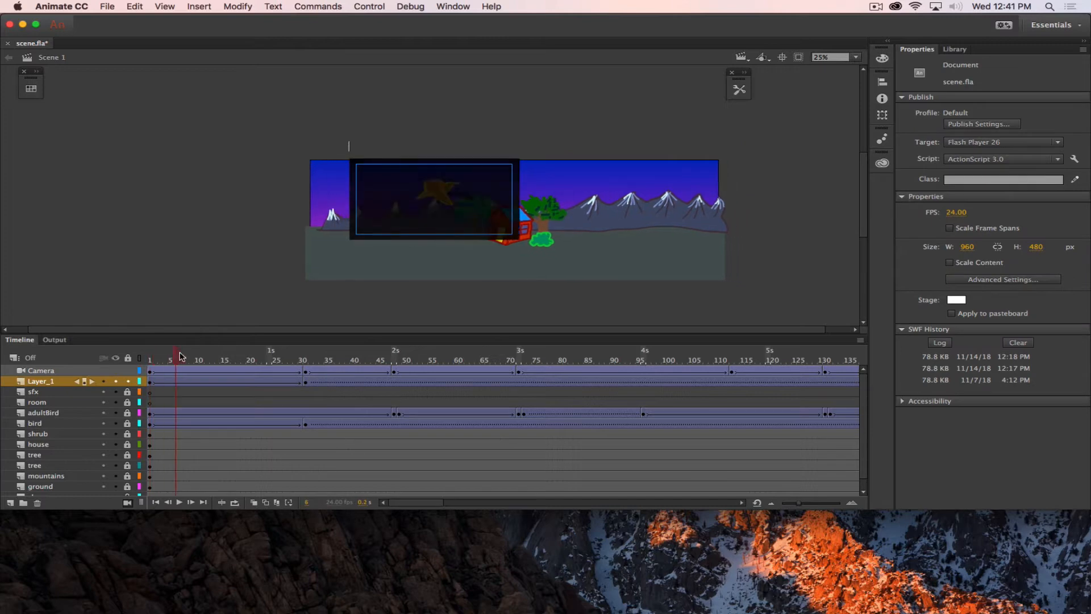
left_click_drag(227, 351, 305, 340)
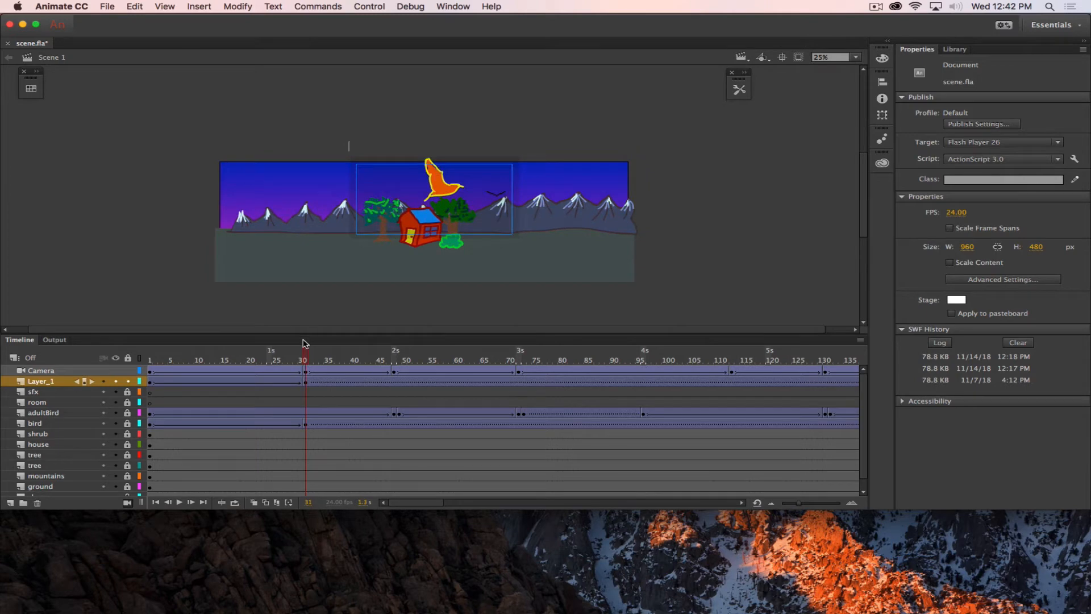
left_click(310, 386)
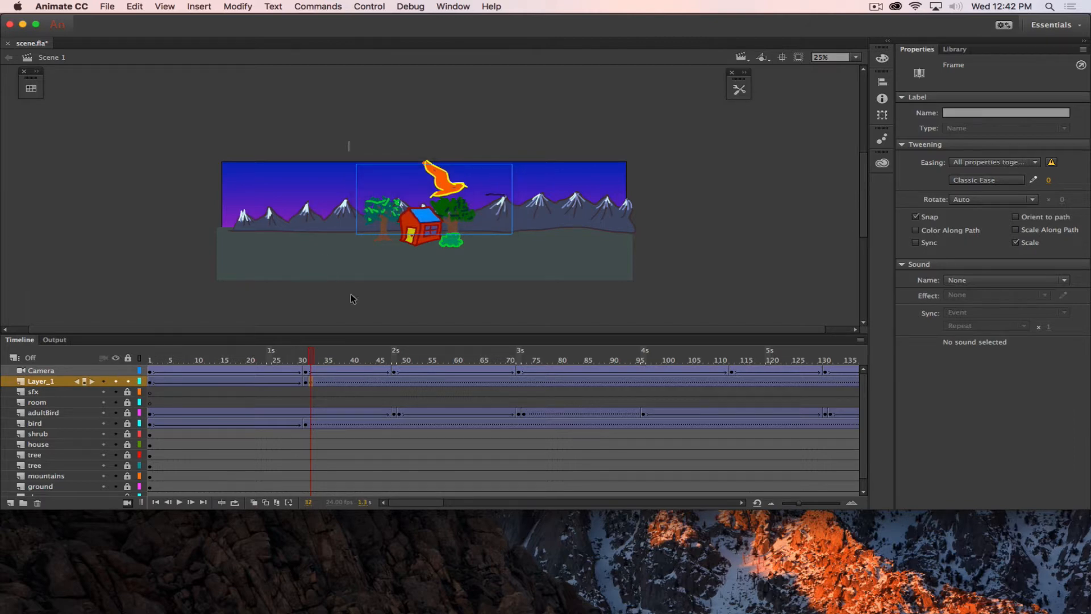
left_click(320, 392)
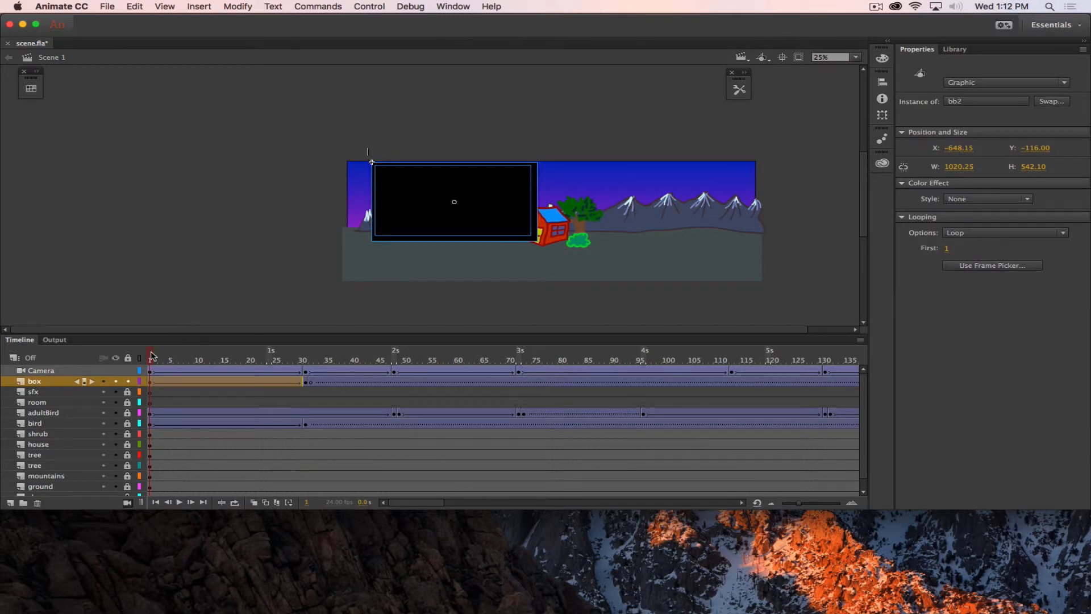
Step: Add a new layer directly above the box layer and select its first frame for the title
mouse_move(151, 352)
left_mouse_down()
mouse_move(299, 352)
mouse_move(287, 340)
mouse_move(131, 339)
mouse_move(307, 324)
mouse_move(379, 332)
mouse_move(139, 335)
left_mouse_up()
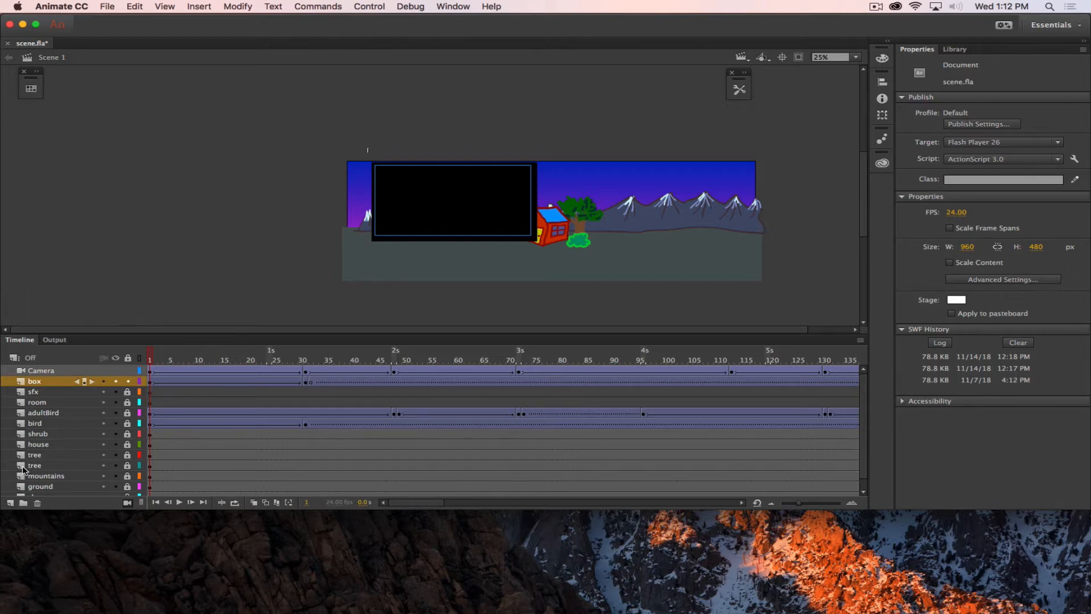
left_click(10, 504)
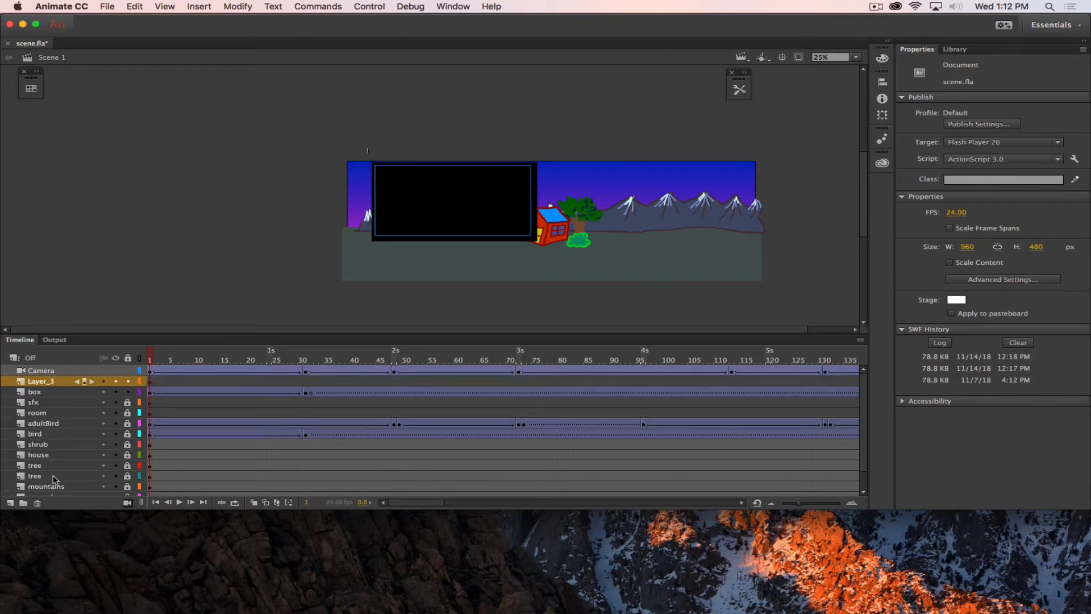
left_click(152, 383)
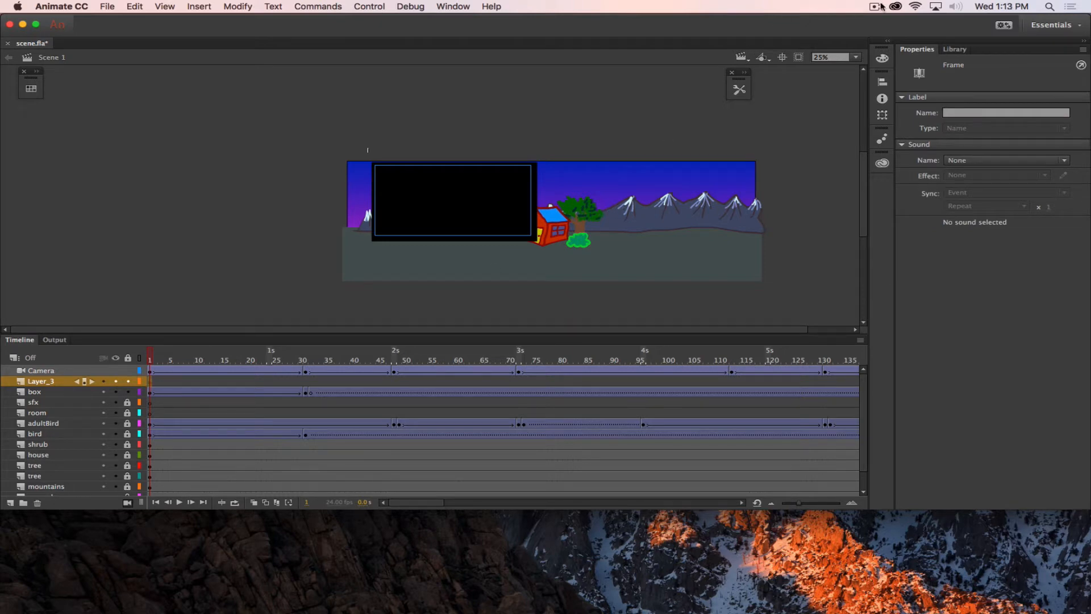
Step: Set up the Text tool with the Impact font family, white text colour and centred paragraph alignment
left_click(738, 91)
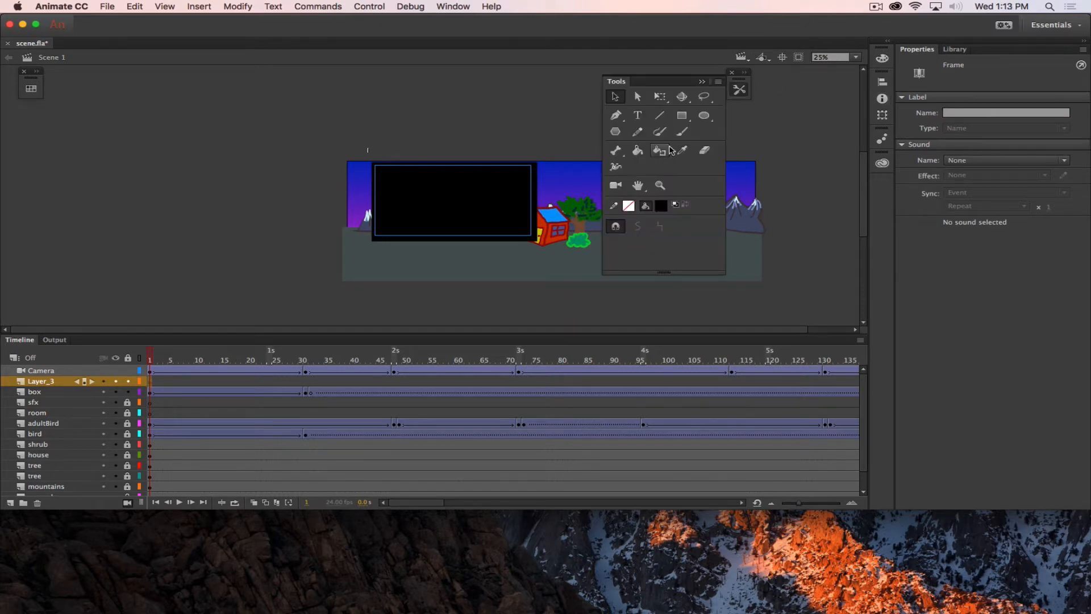
left_click(638, 119)
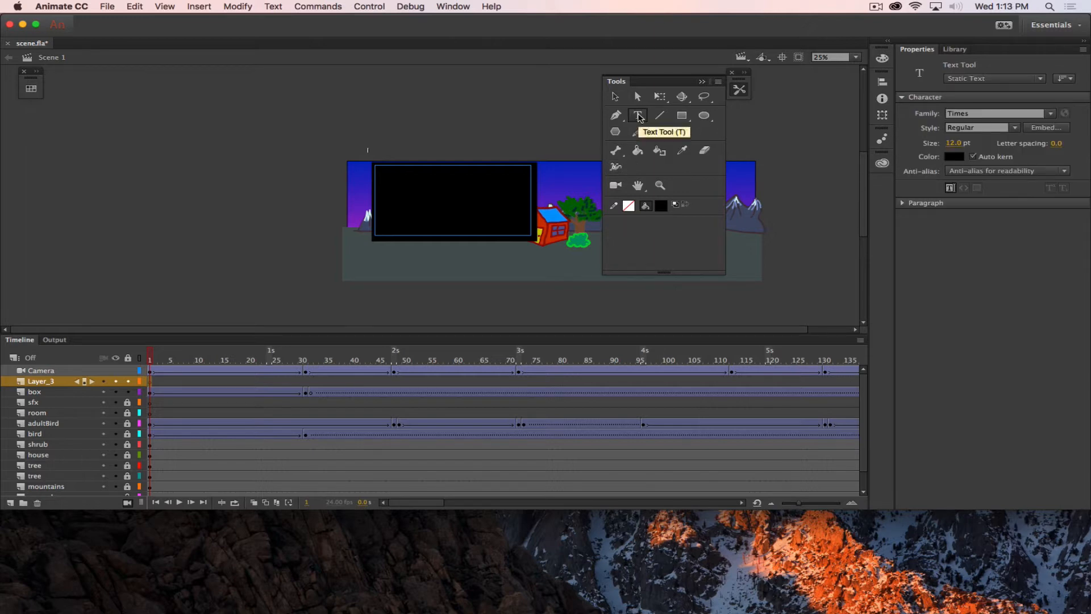
left_click(1051, 114)
scroll(939, 250, "up", 2)
scroll(939, 250, "up", 10)
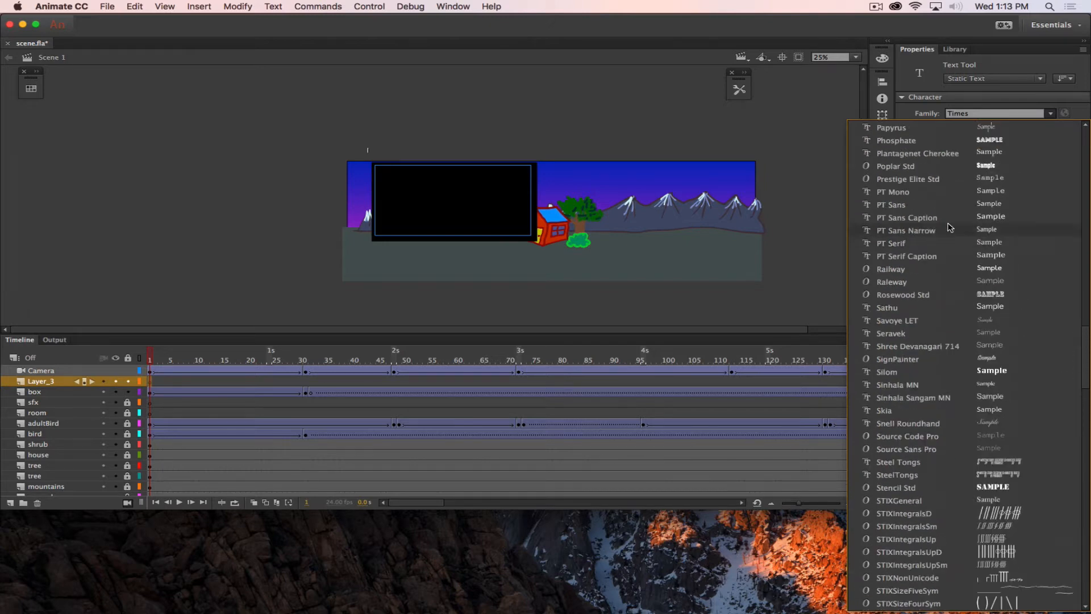
scroll(948, 224, "up", 6)
scroll(948, 224, "up", 5)
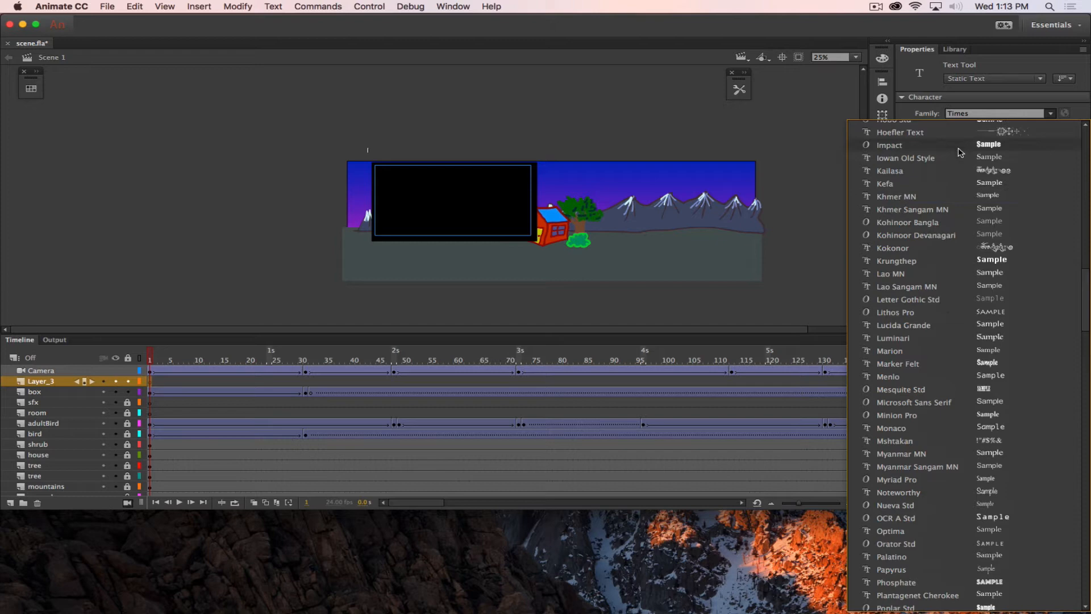
left_click(991, 147)
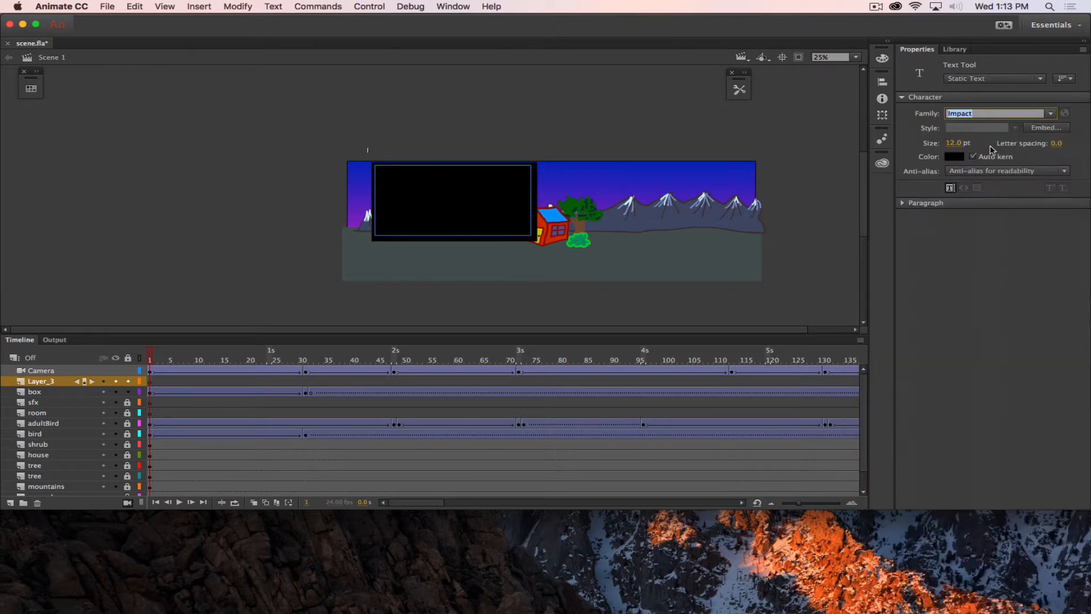
left_click(954, 158)
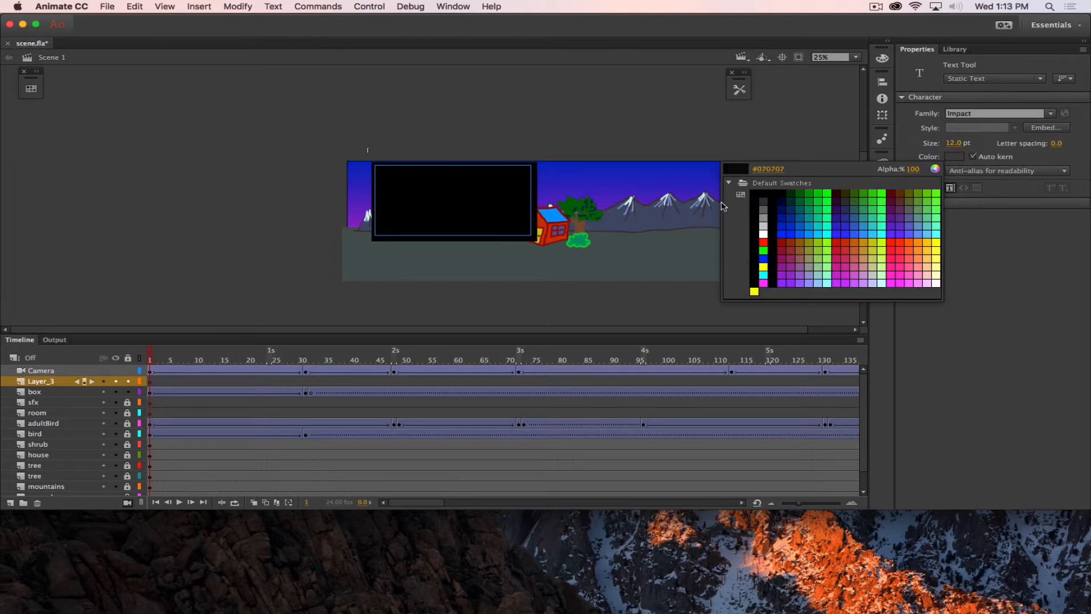
left_click(765, 230)
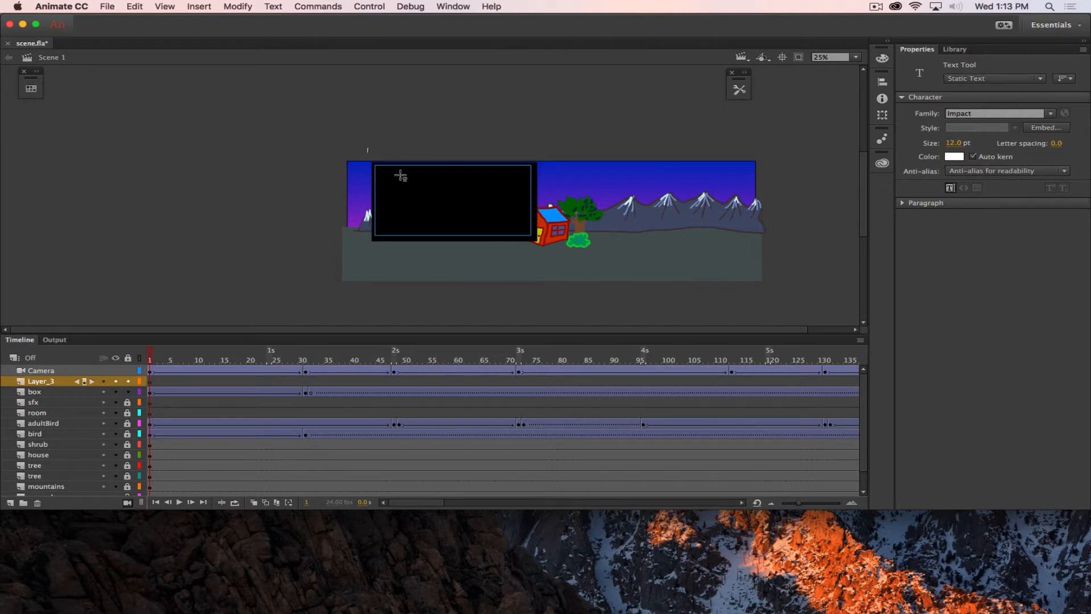
left_click(904, 203)
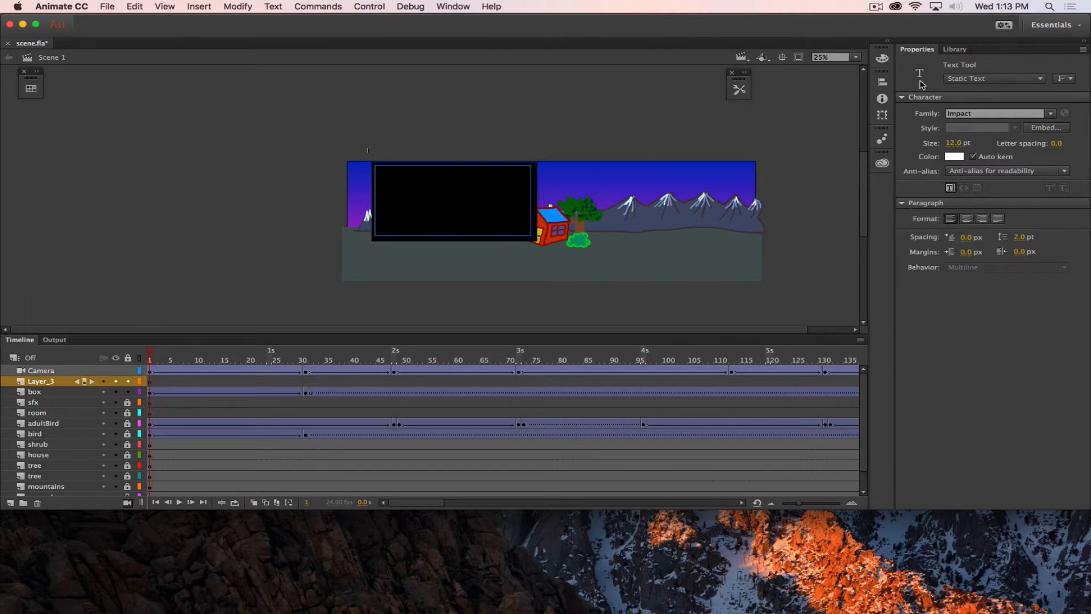
left_click(965, 219)
Step: Add the title text "Bird Impact" near the middle of the black box
left_click(456, 203)
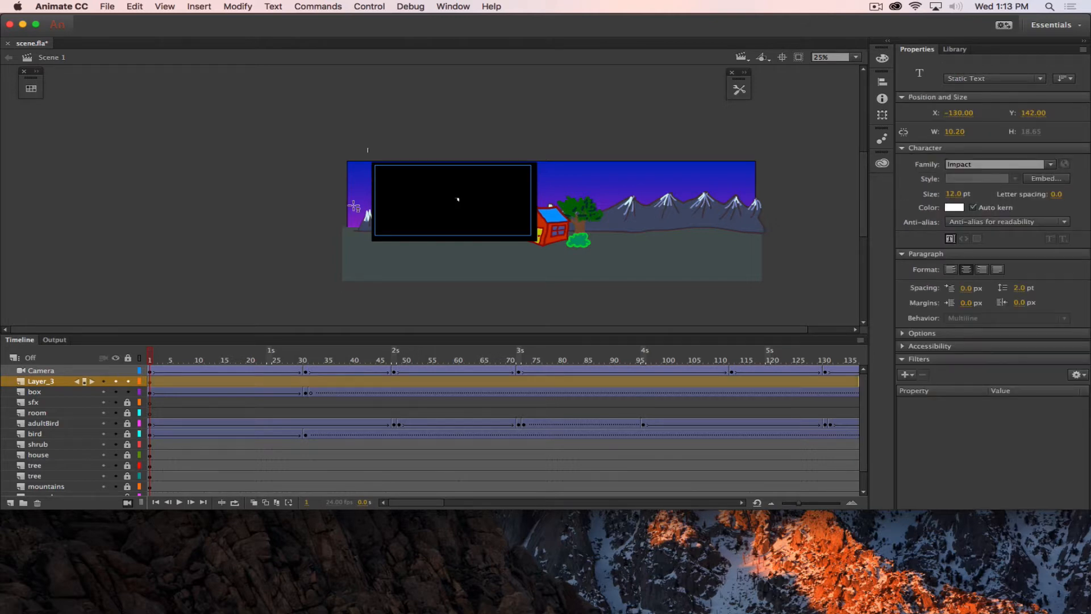
type("B")
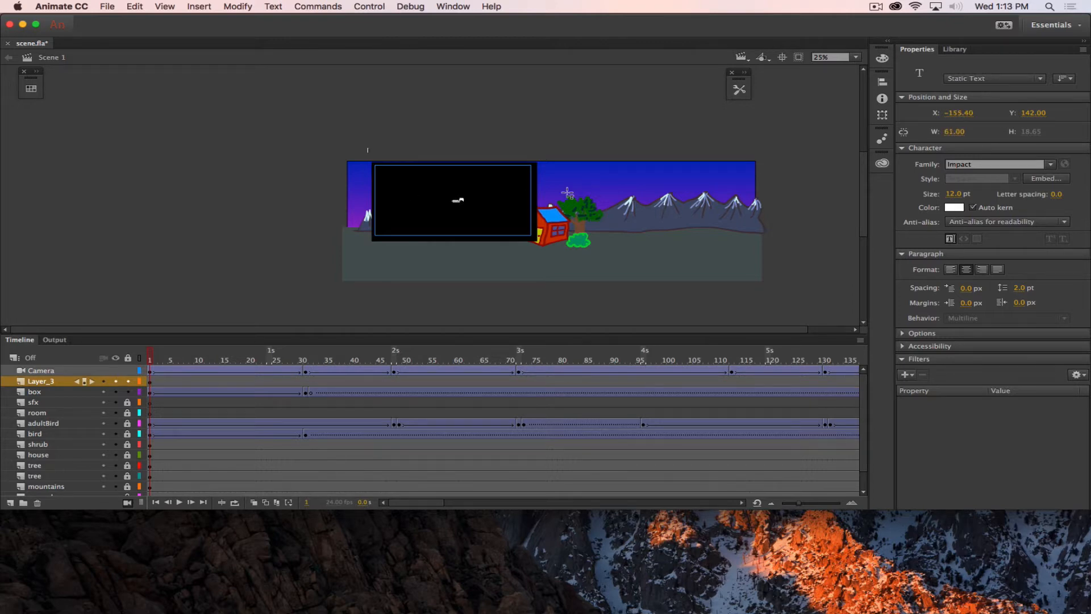
key("super+equal")
key("super+equal")
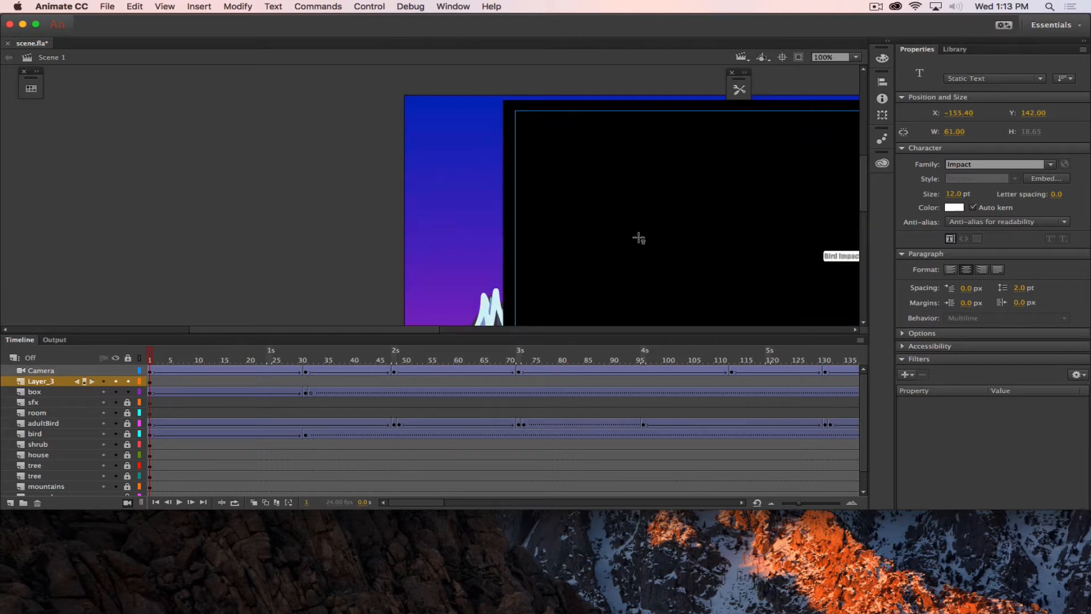
key("Escape")
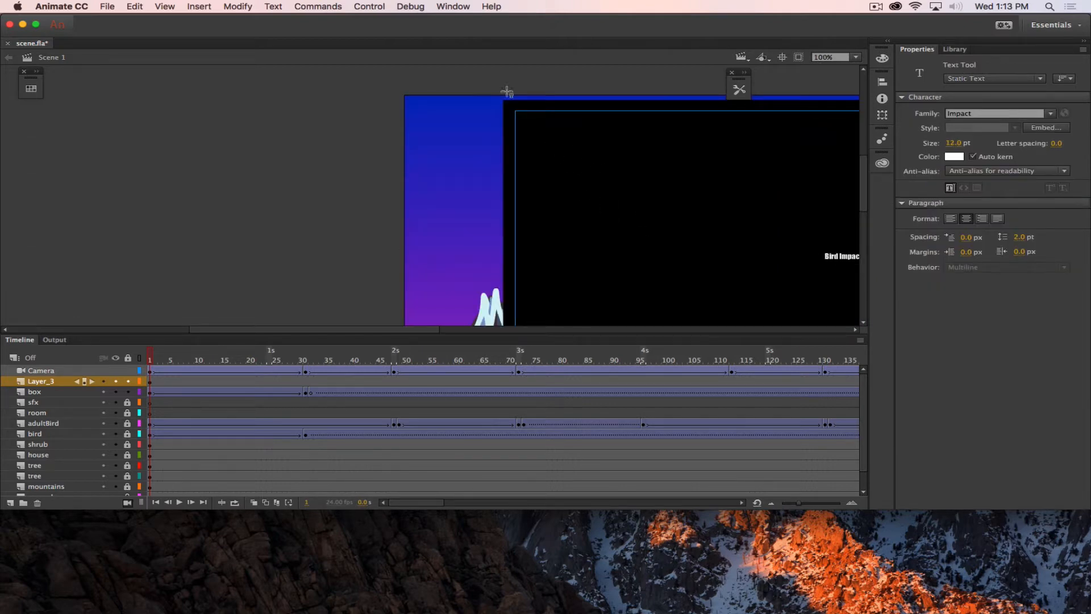
Step: Enlarge the "Bird Impact" title to 96 pt and reposition it near the centre of the camera frame
left_click(738, 89)
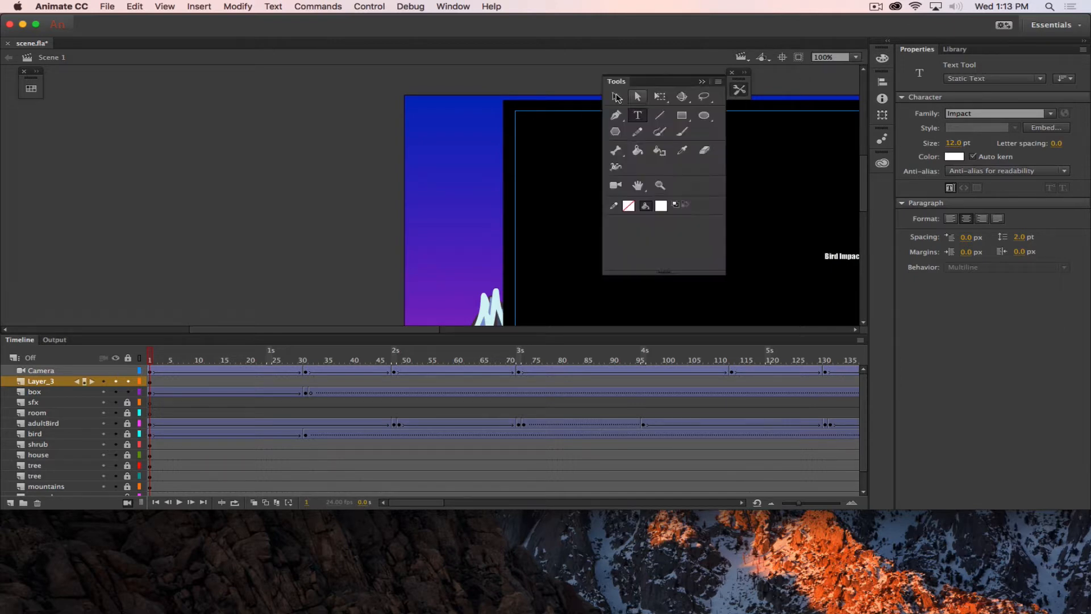
left_click(615, 96)
left_click(307, 211)
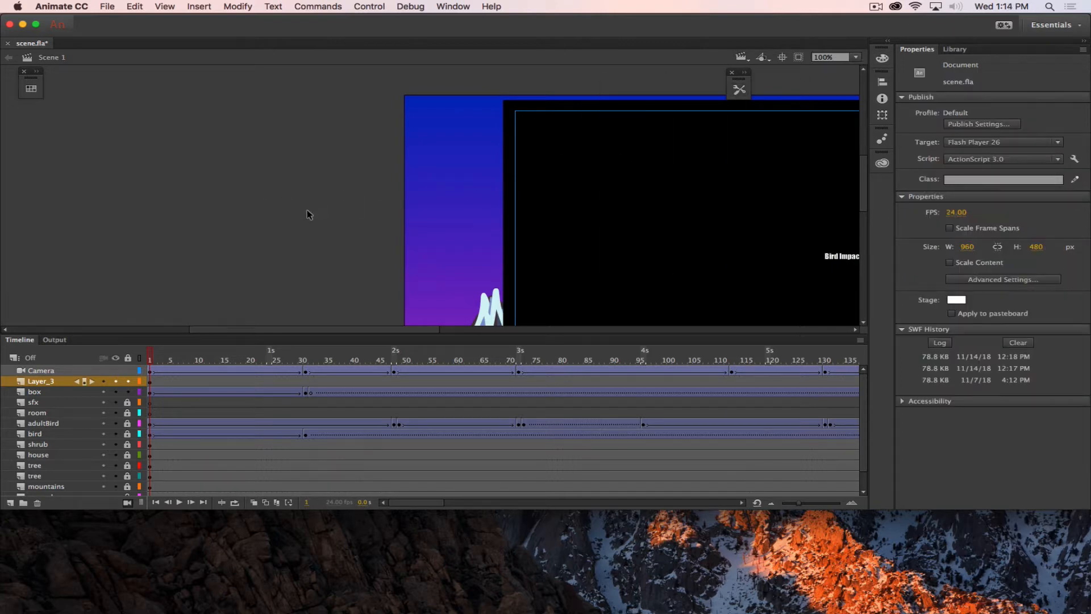
left_click_drag(308, 211, 0, 151)
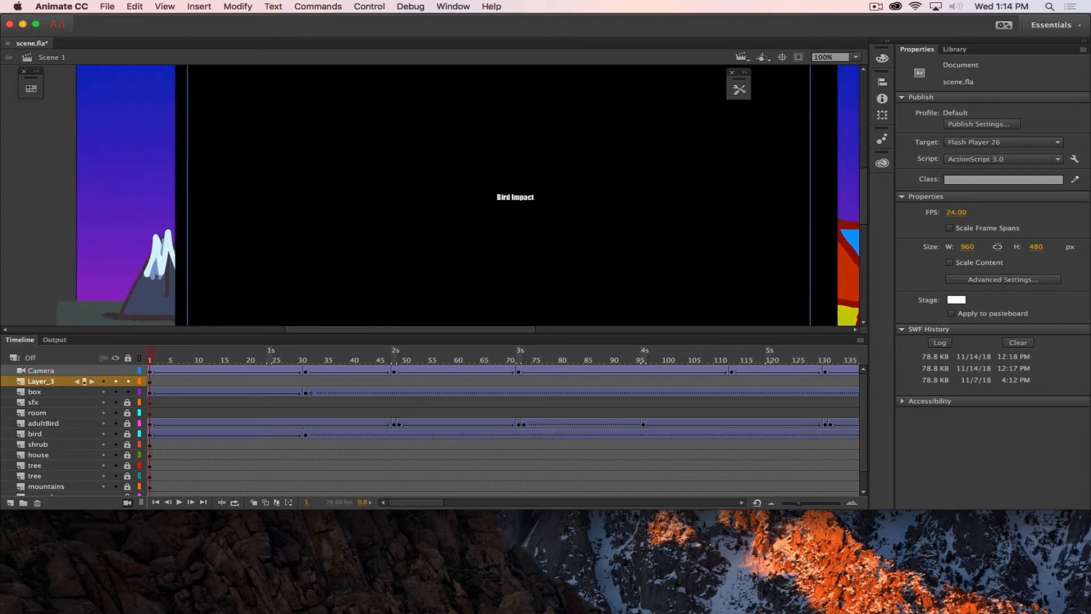
key("super+minus")
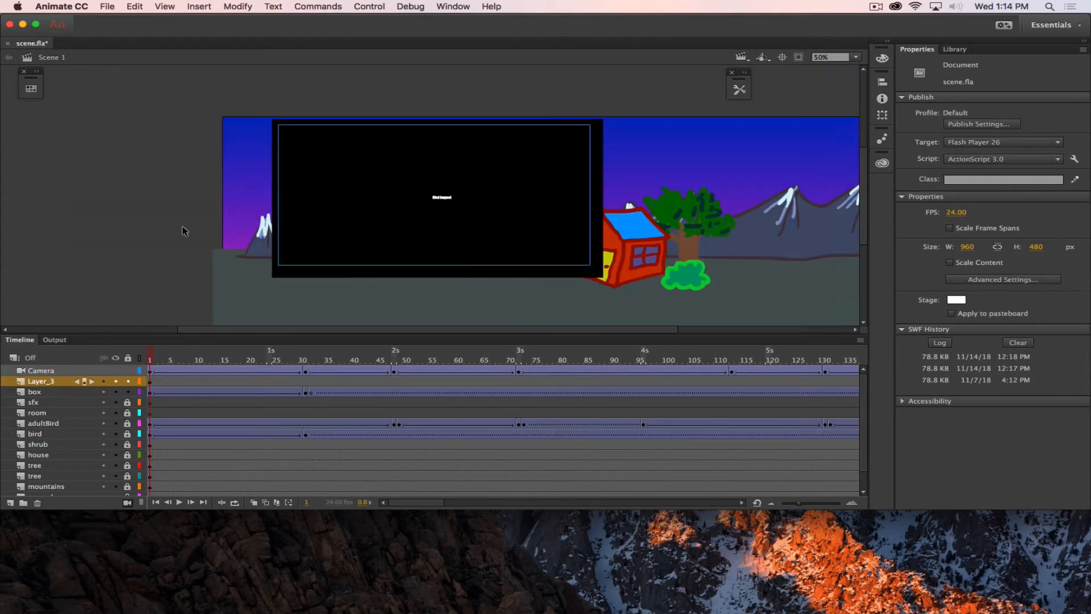
left_click(442, 198)
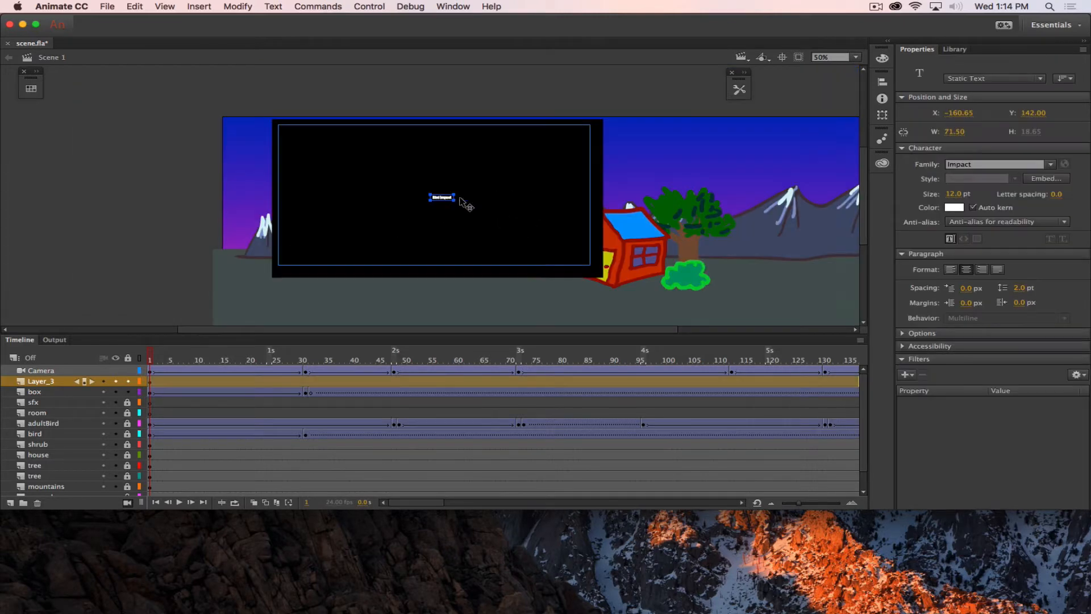
left_click_drag(960, 194, 1012, 194)
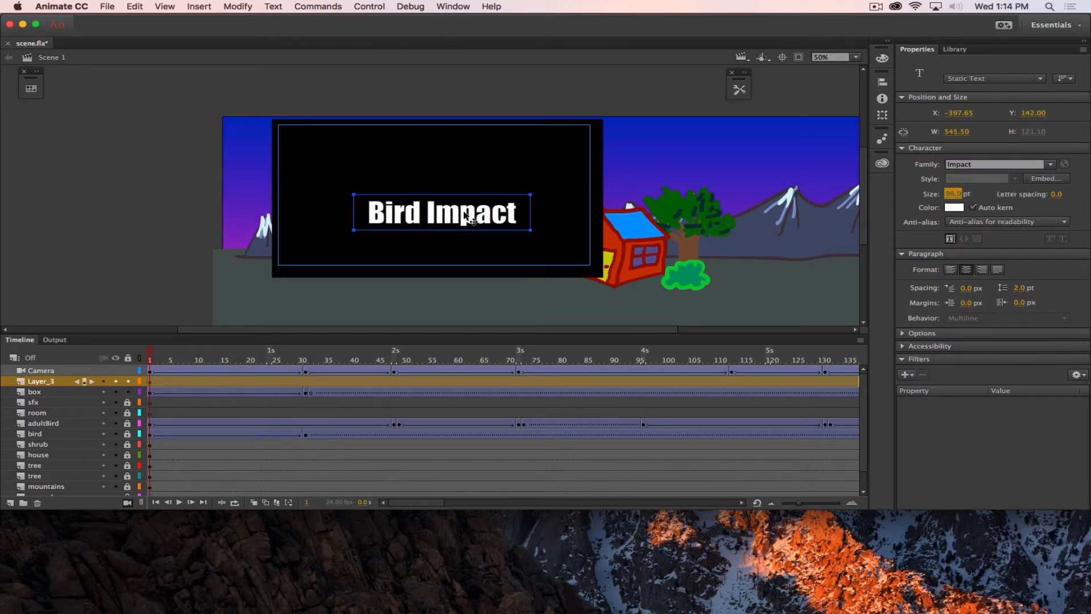
left_click_drag(476, 220, 477, 203)
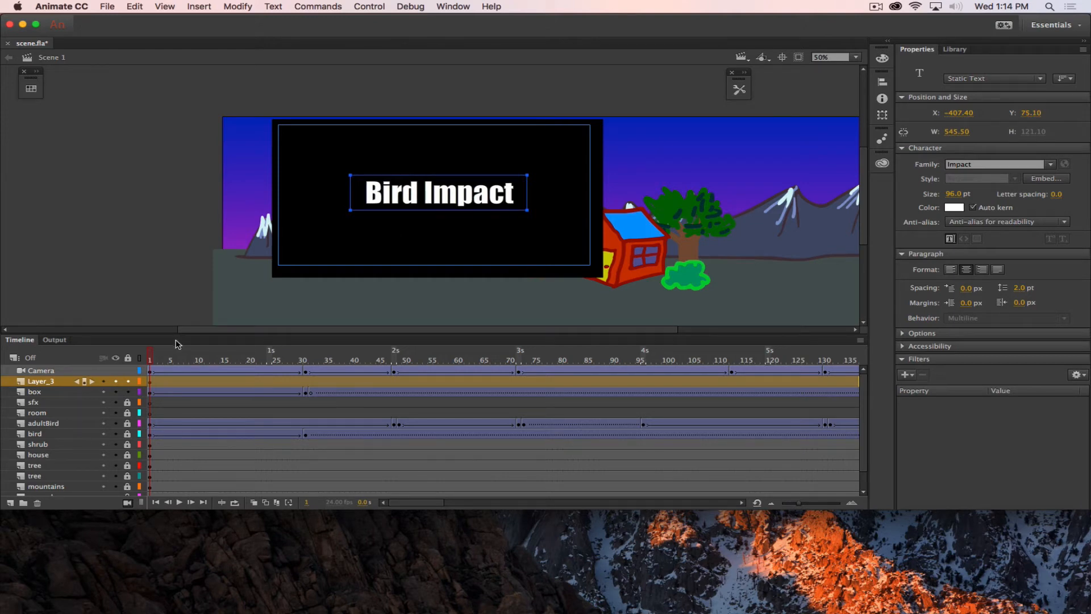
Step: Convert the "Bird Impact" text on frame 1 to a graphic symbol named title
left_click(162, 356)
left_click_drag(163, 355, 142, 329)
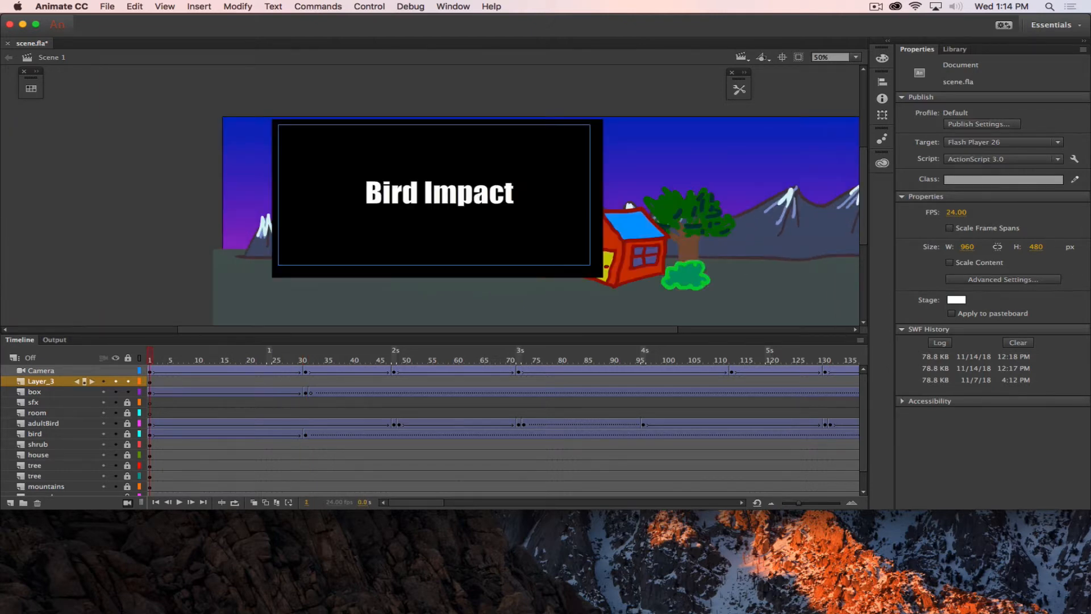
left_click(414, 197)
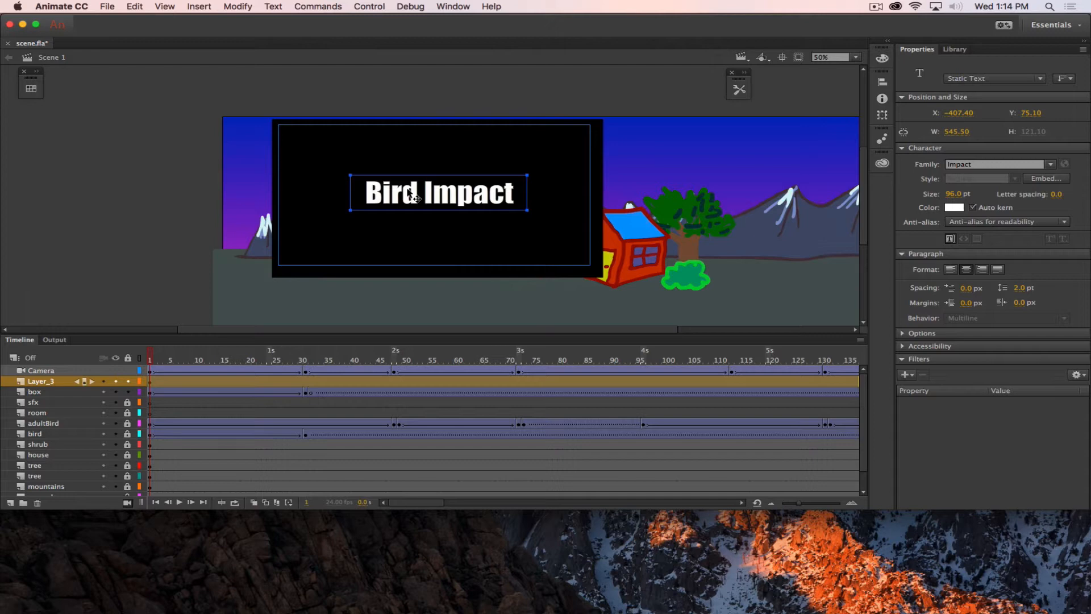
right_click(408, 192)
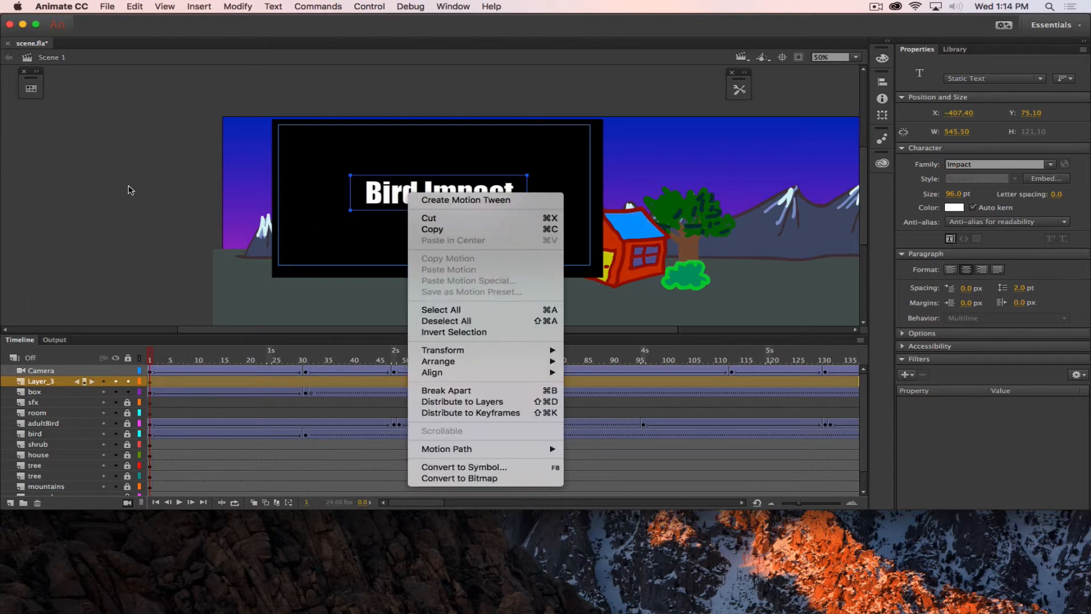
left_click(130, 189)
right_click(400, 191)
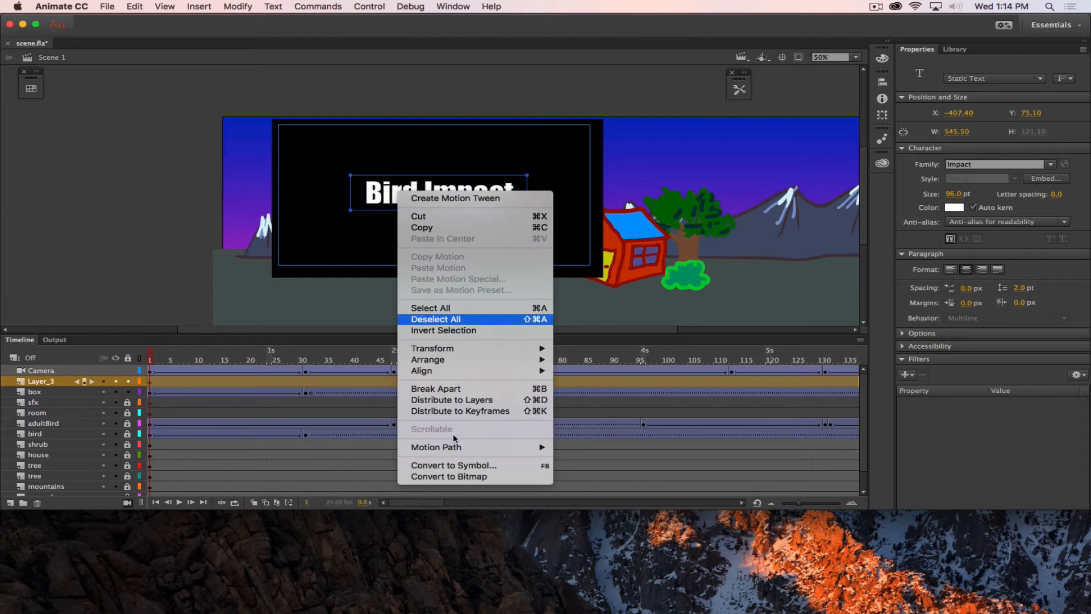
left_click(470, 465)
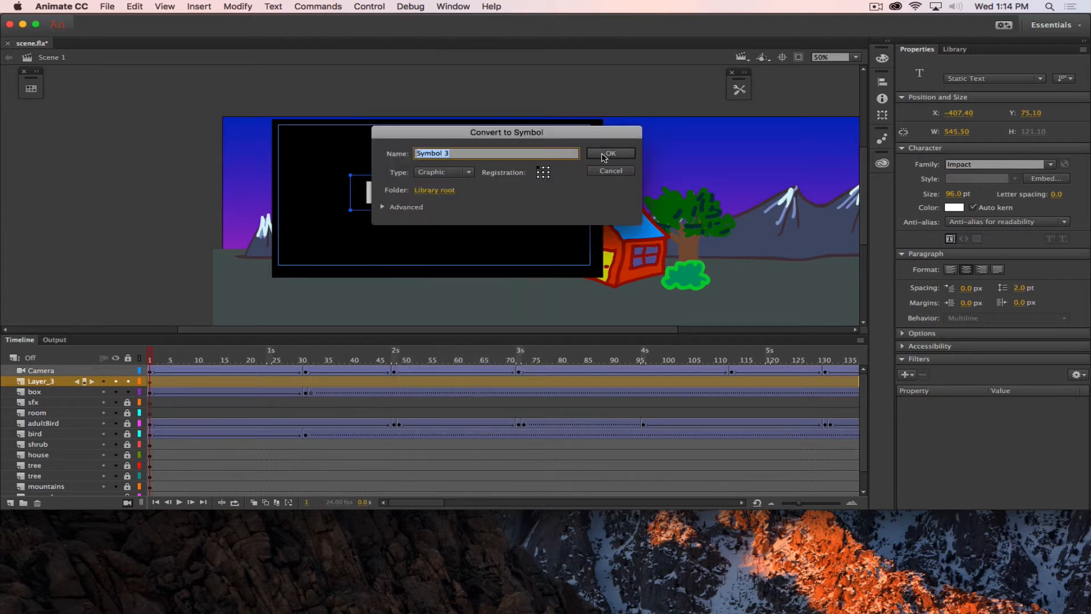
type("title")
left_click(620, 158)
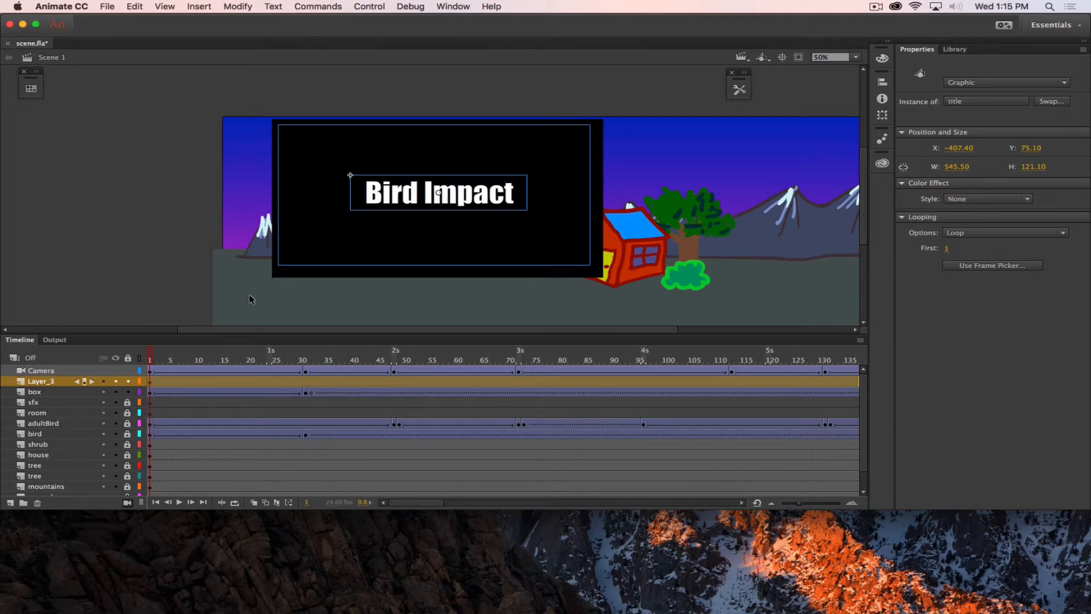
Step: Create a classic tween on the title's layer, starting from its first frame
right_click(149, 380)
left_click(169, 324)
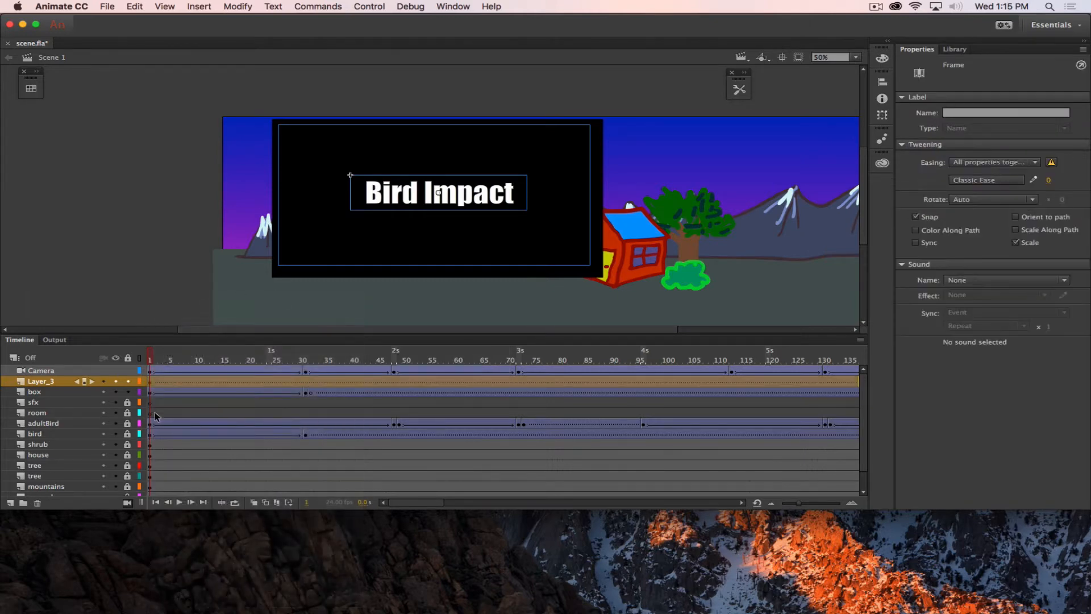
Step: At frame 31, move the "Bird Impact" title back into the camera frame, positioned at X 262.35, Y 67.10
left_click_drag(152, 359, 305, 355)
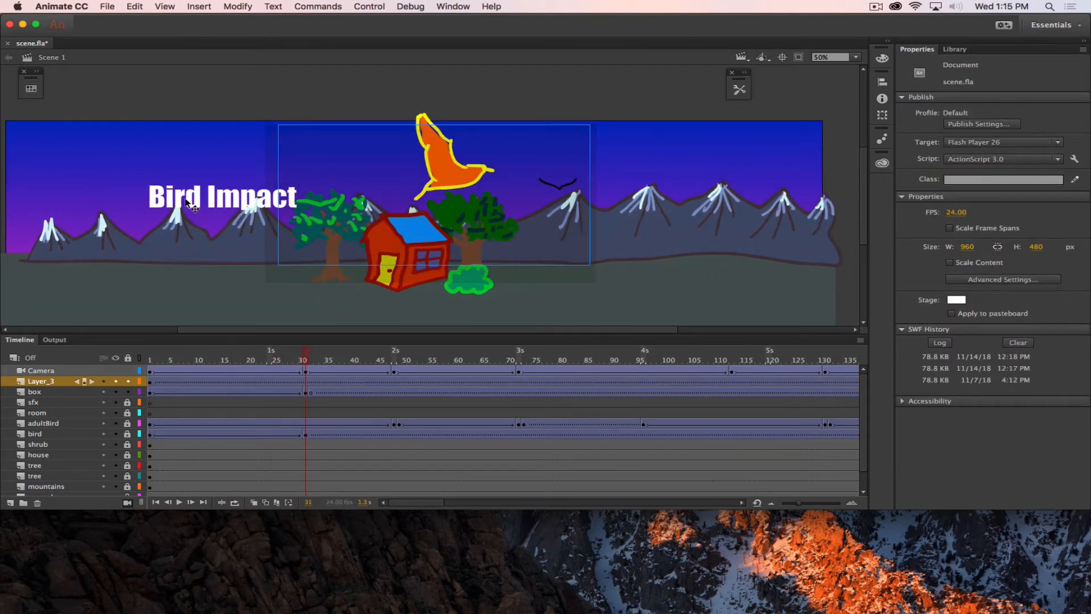
left_click_drag(188, 204, 403, 204)
mouse_move(309, 356)
left_mouse_down()
mouse_move(132, 349)
mouse_move(306, 344)
left_mouse_up()
left_click(397, 204)
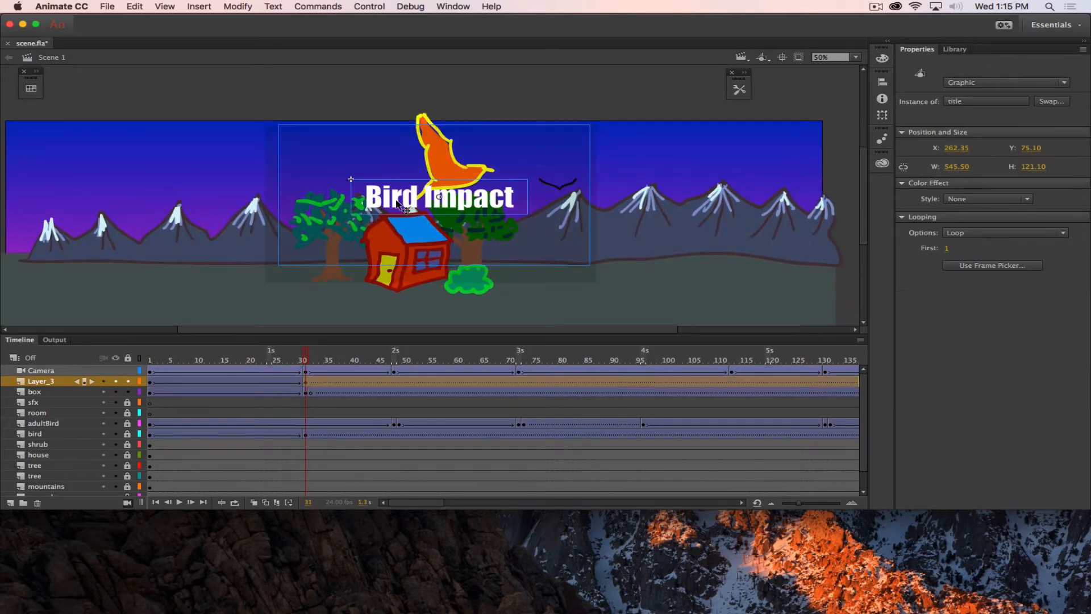
key("Up")
key("Up")
key("Up")
key("Up")
key("Up")
key("Up")
key("Up")
key("Up")
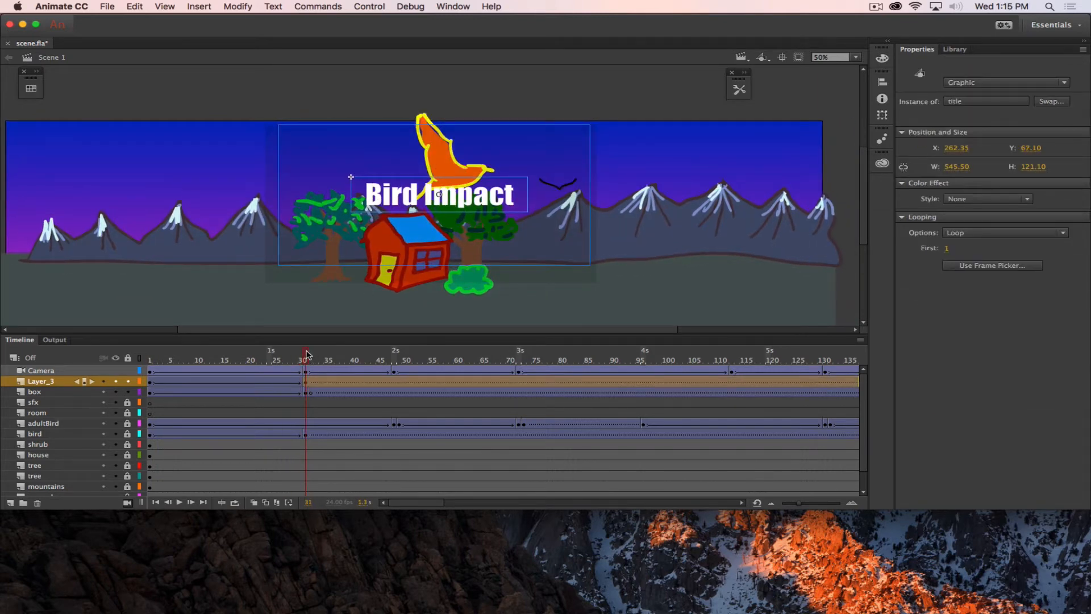
Step: Insert a keyframe on the title's layer at frame 48 and set the title's alpha there to 10%
left_click_drag(306, 354, 393, 339)
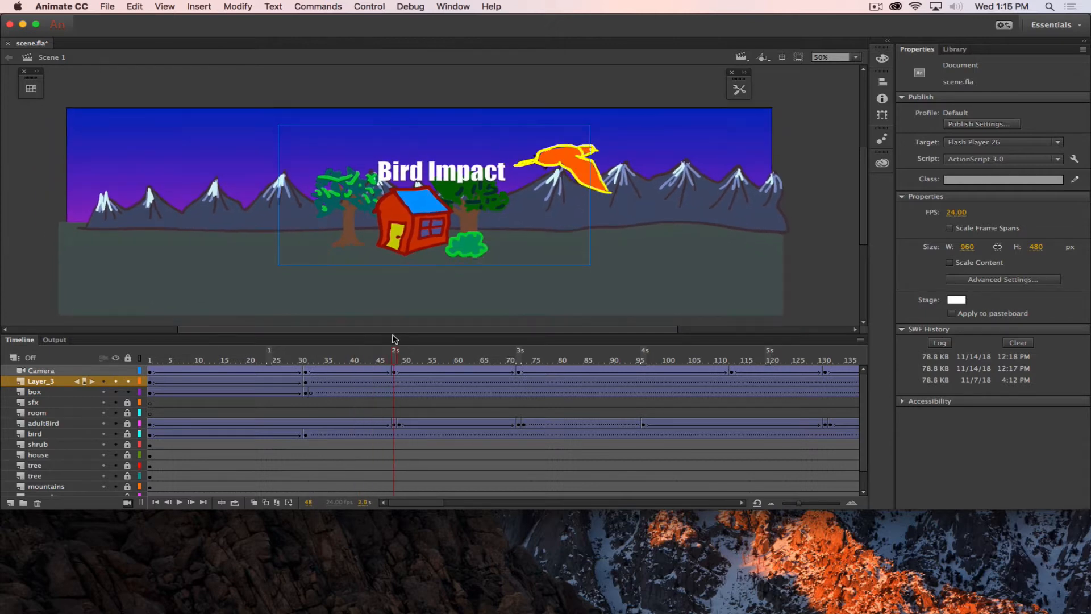
left_click(394, 383)
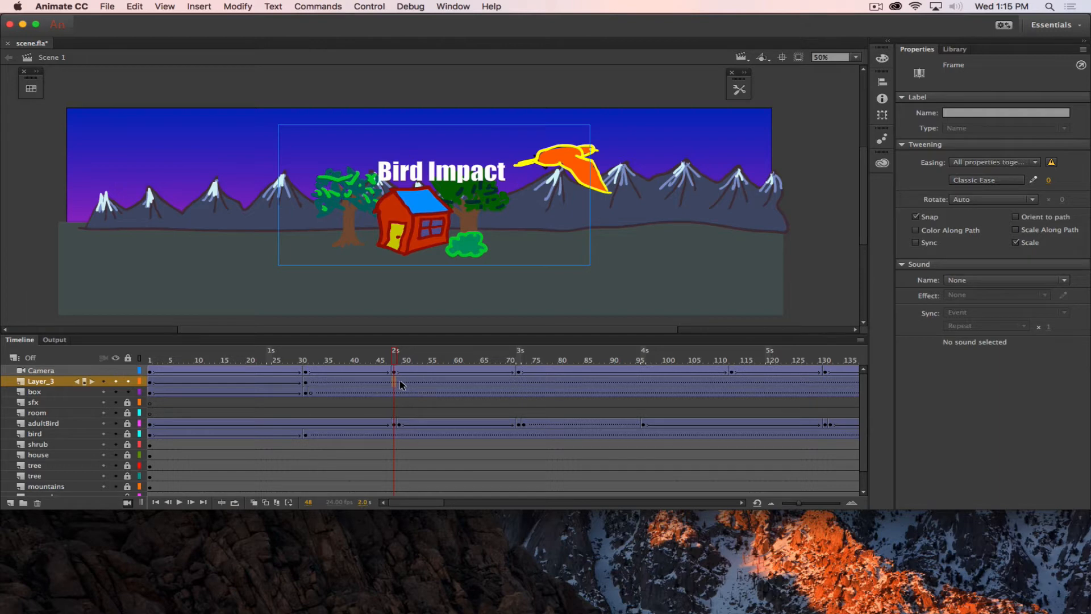
key("F6")
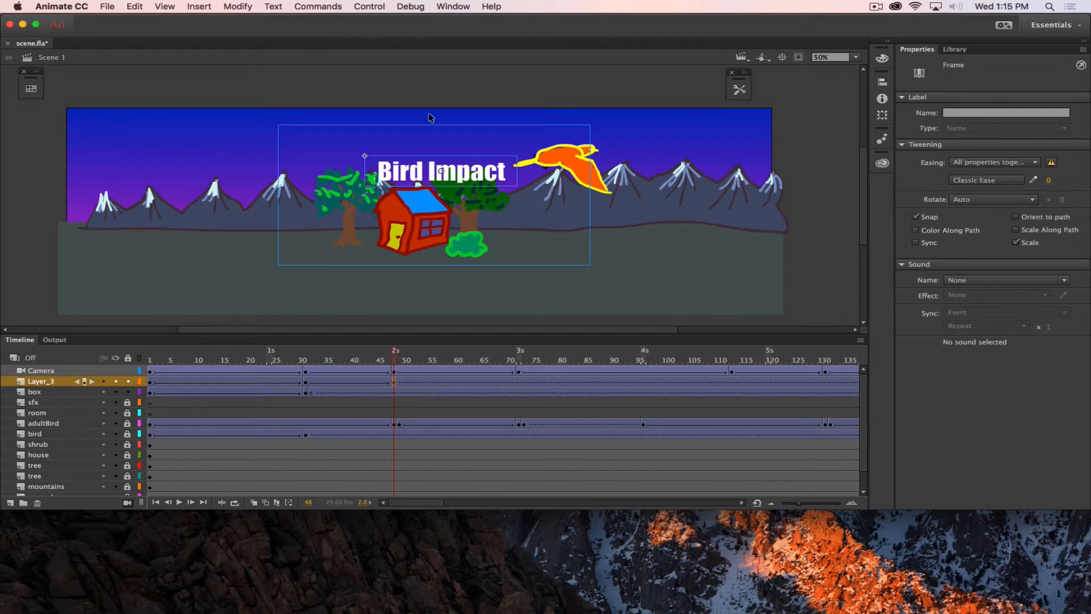
left_click(441, 180)
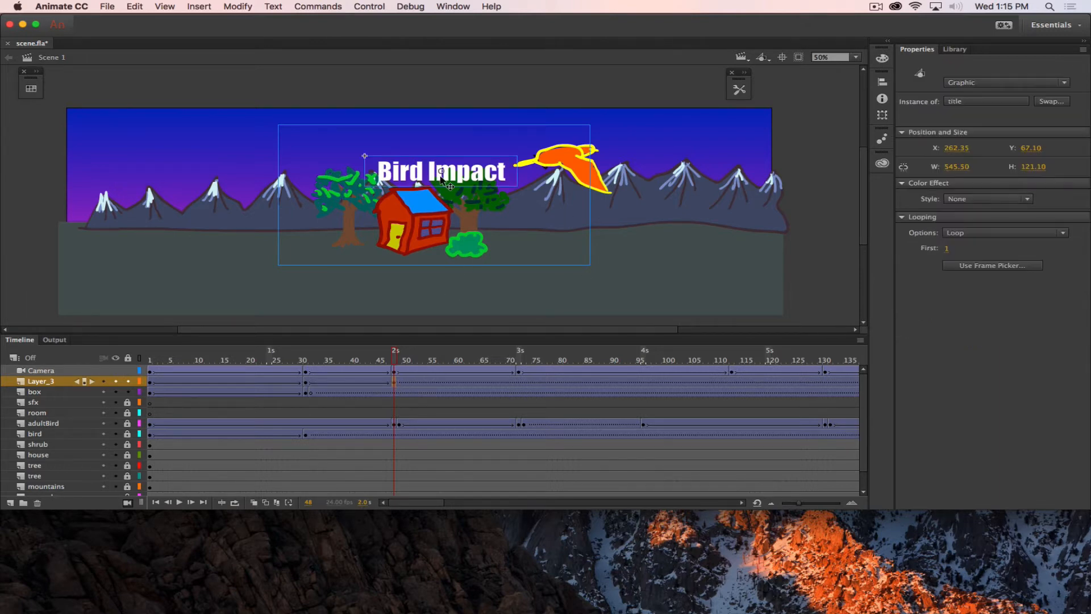
left_click(980, 199)
left_click(979, 263)
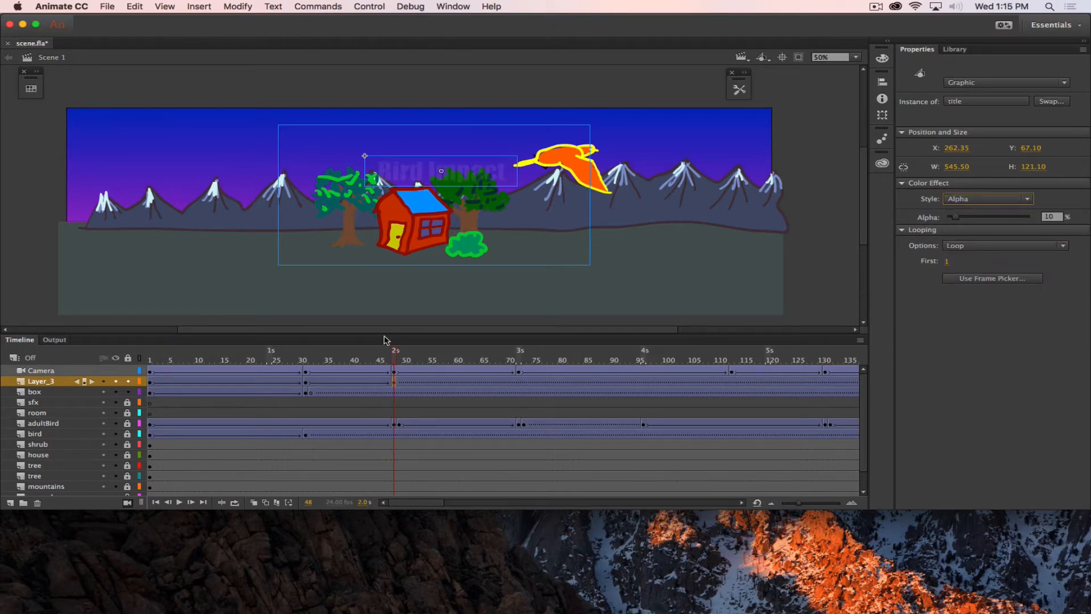
Step: Insert a keyframe on the title's layer at frame 9
left_click_drag(394, 350, 145, 339)
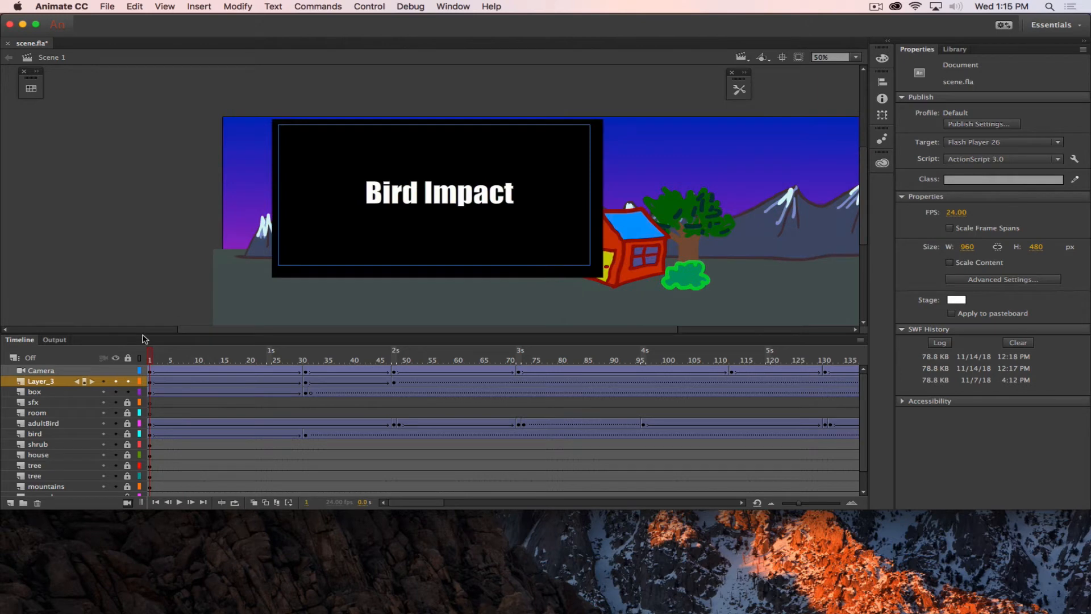
left_click(150, 383)
left_click(170, 381)
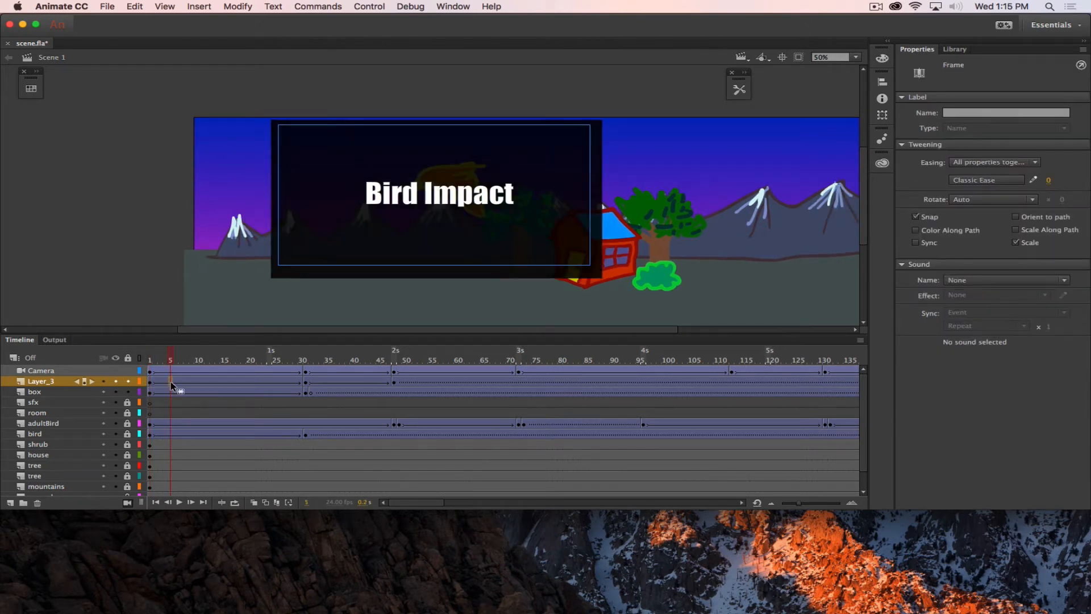
left_click(191, 385)
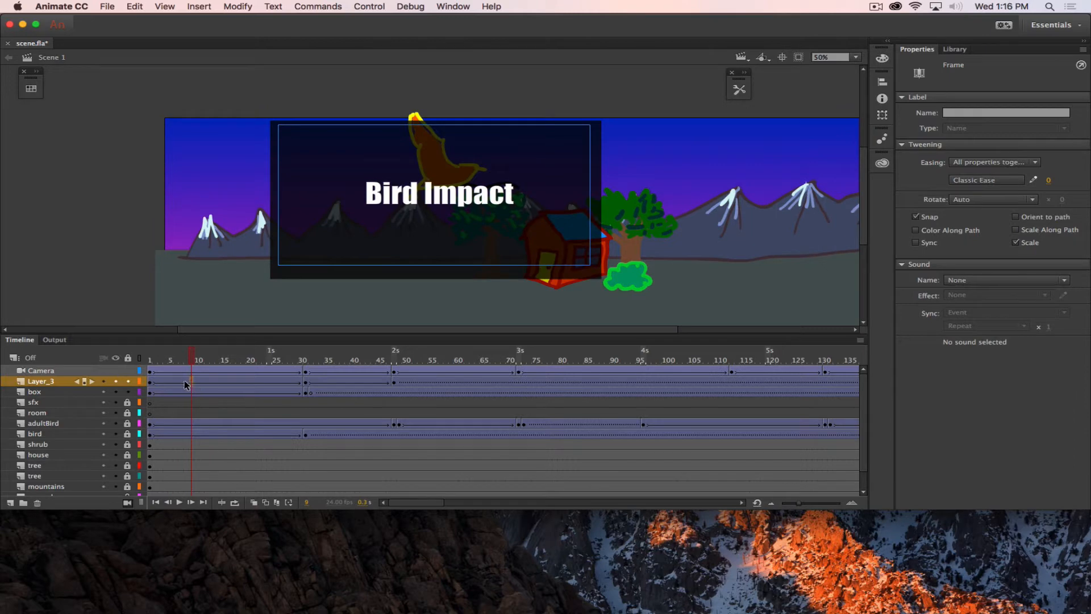
left_click(190, 384)
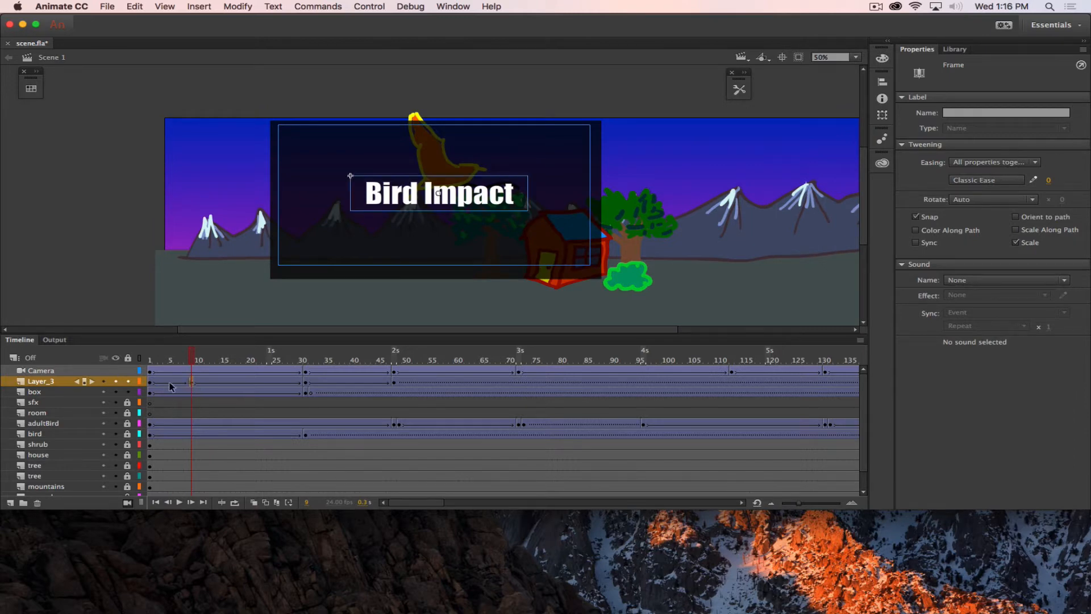
Step: Set the title's alpha to 10% on frame 1
left_click(151, 383)
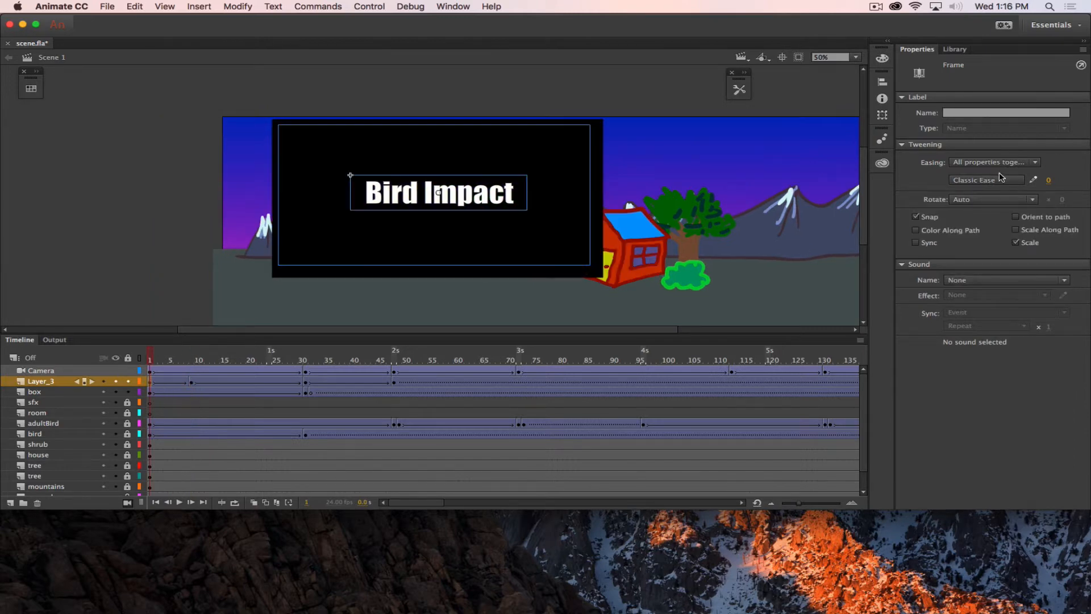
left_click(438, 203)
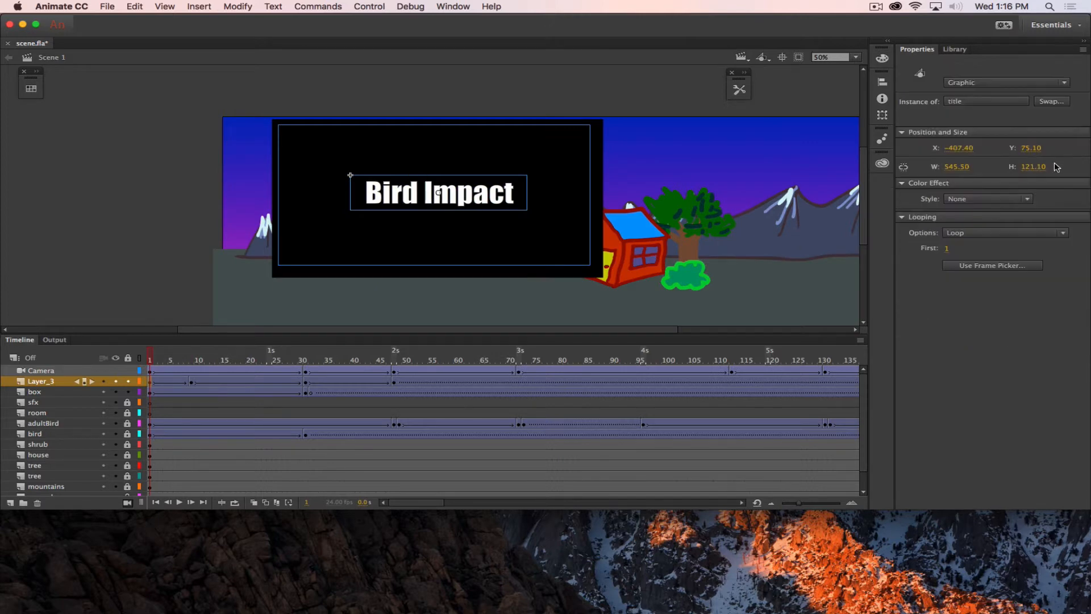
left_click(997, 200)
left_click(988, 263)
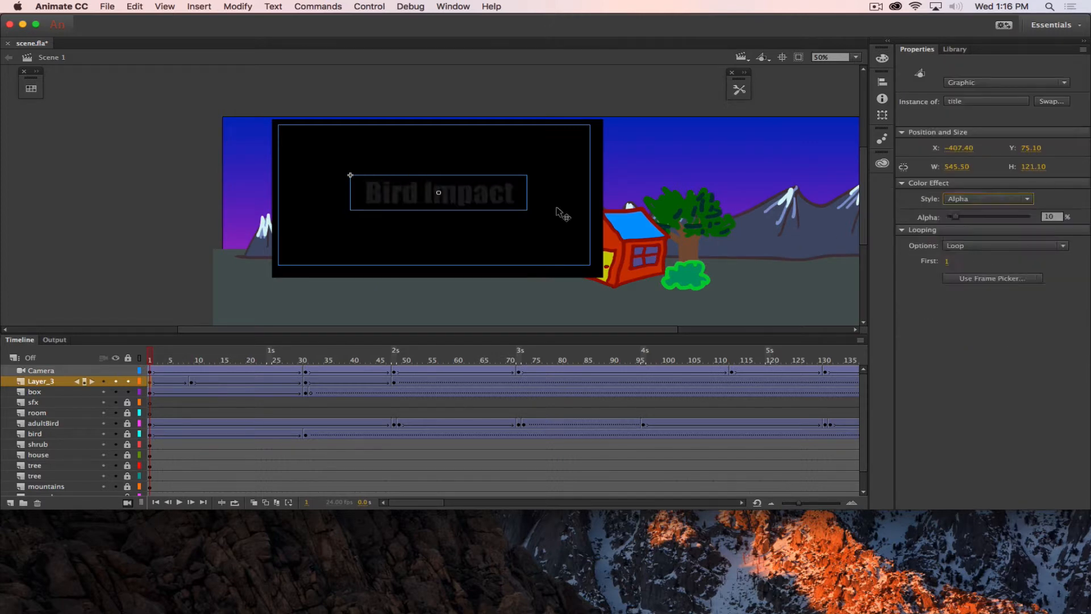
Step: End the title at frame 49 with a blank keyframe on its layer, and return to frame 1
left_click_drag(150, 357, 399, 384)
left_click(400, 382)
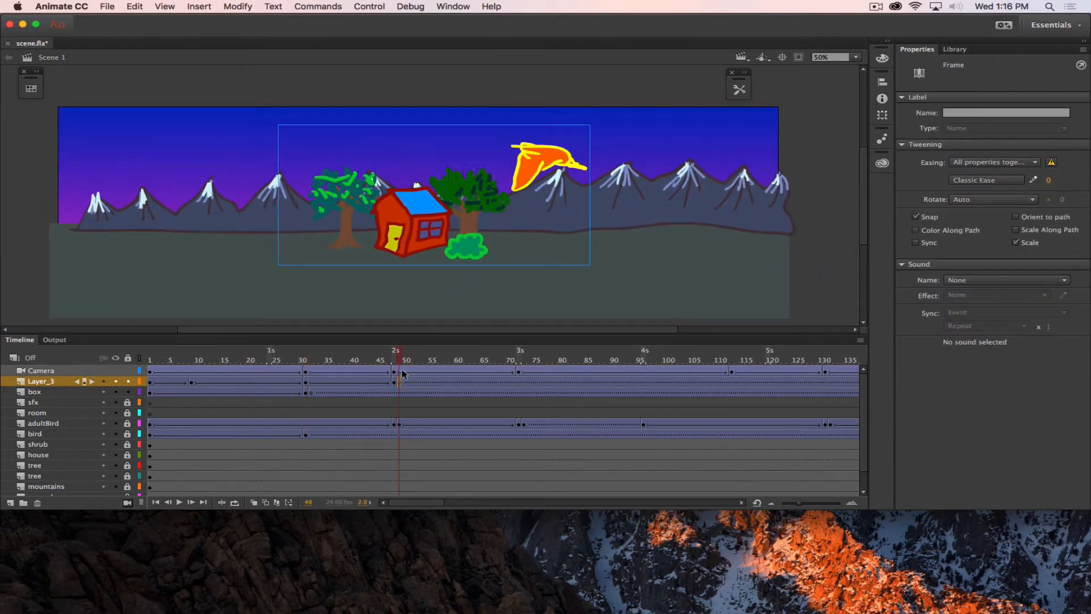
left_click_drag(401, 351, 141, 310)
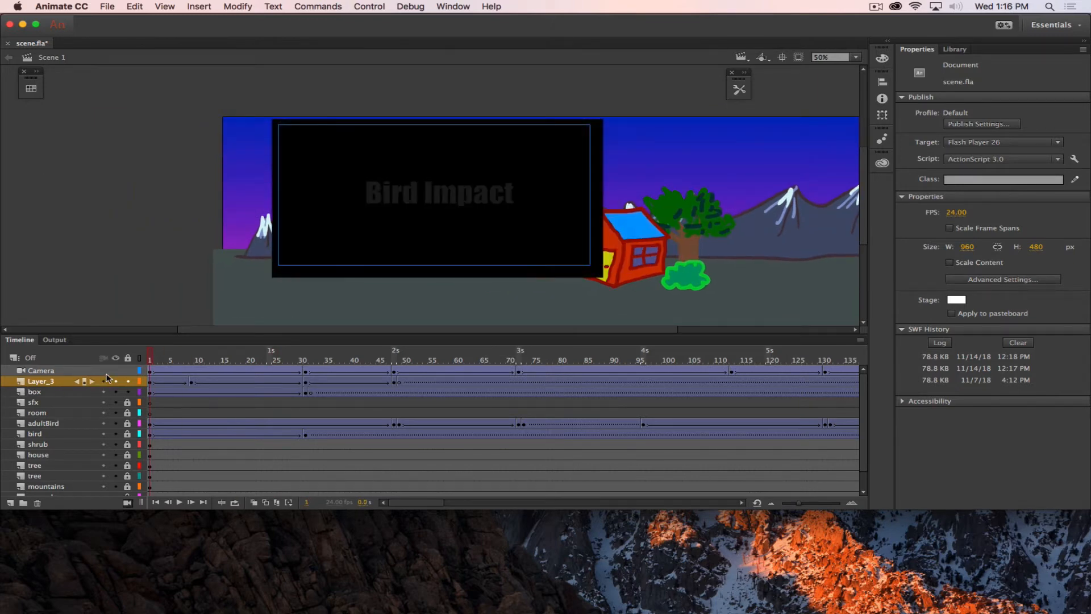
Step: Add a new layer above the title's layer and hide the title's layer
left_click(10, 503)
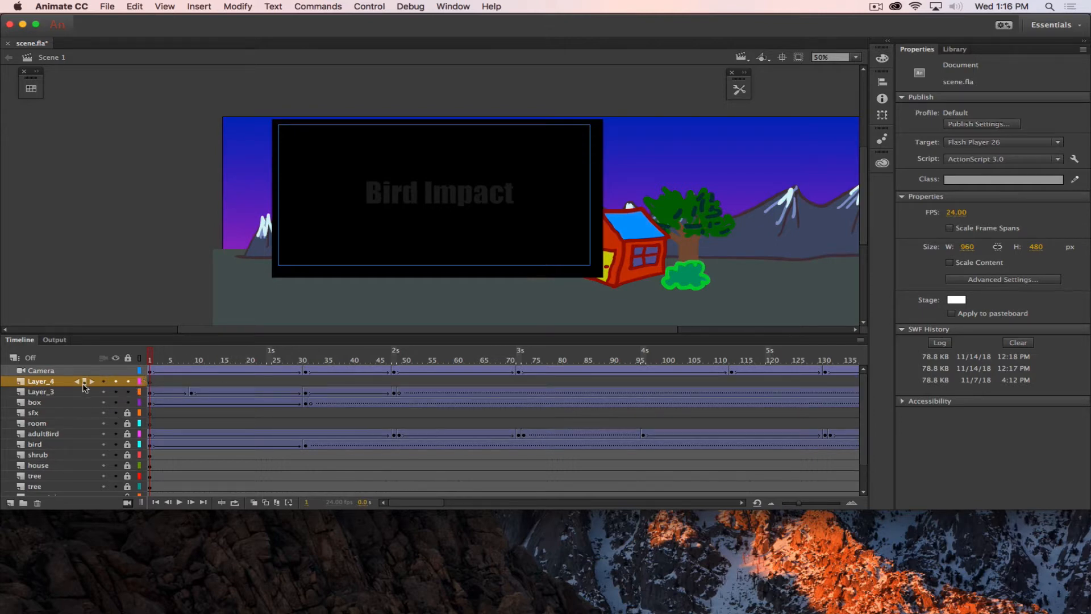
left_click(115, 392)
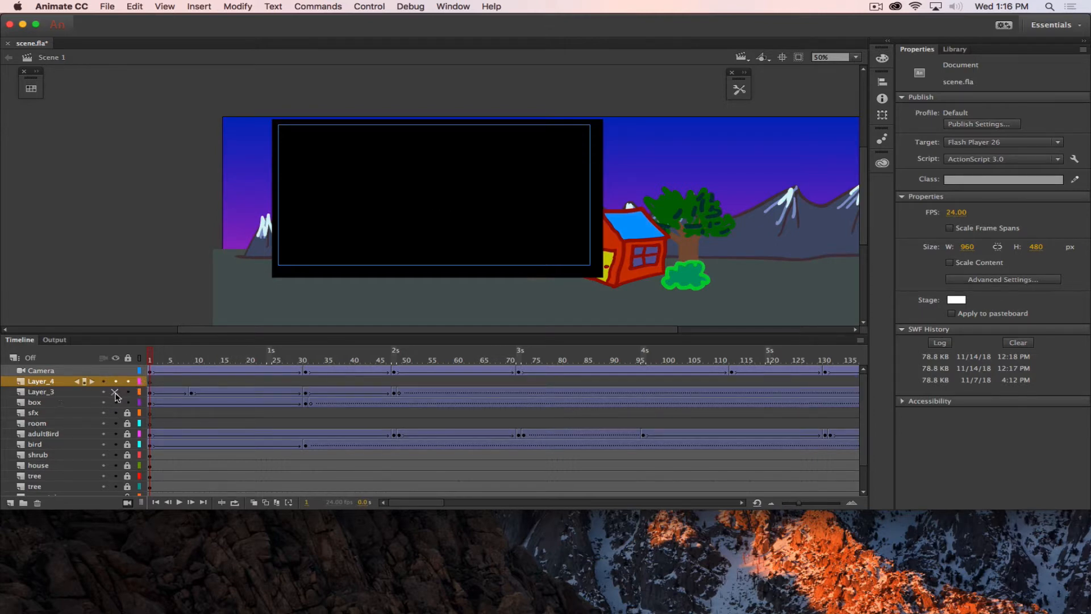
left_click(150, 381)
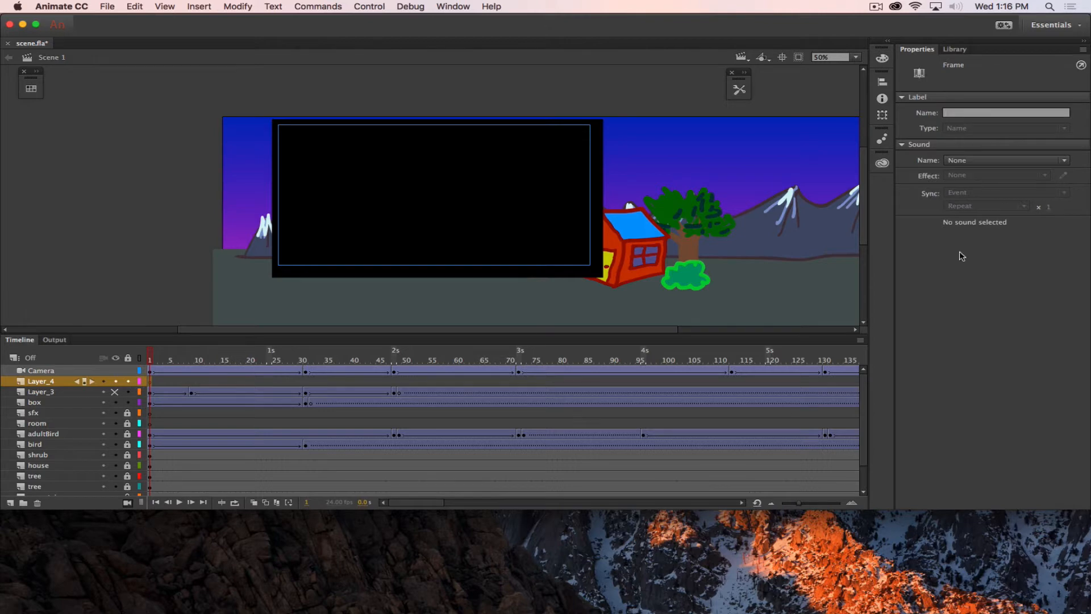
Step: Hand-letter a white "B" on the new layer with the Brush tool from frame 1, adding a keyframe after each stroke
left_click(738, 89)
left_click(681, 132)
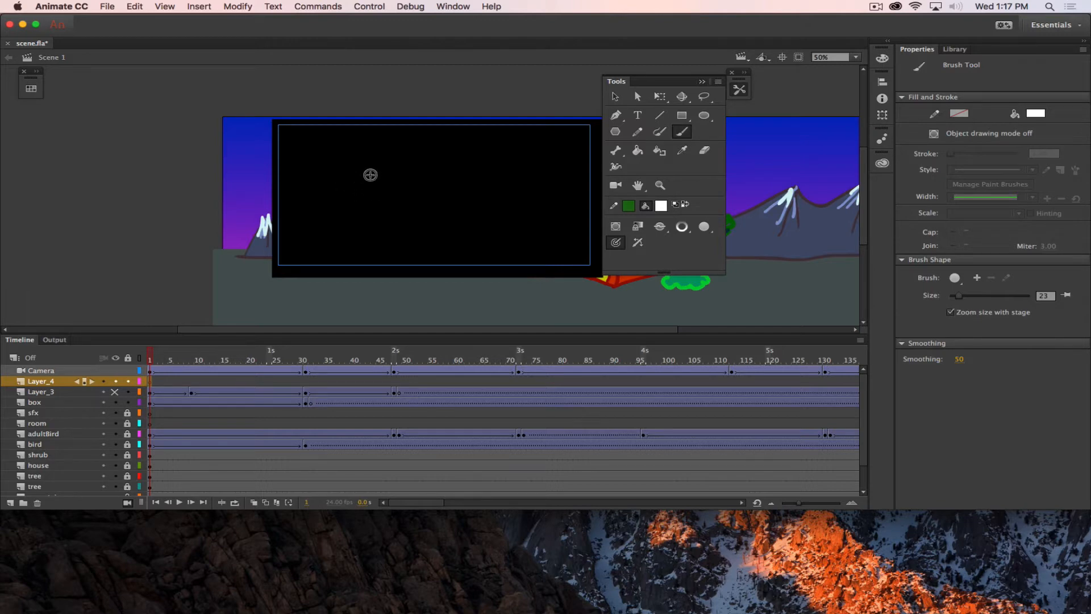
left_click_drag(383, 169, 385, 204)
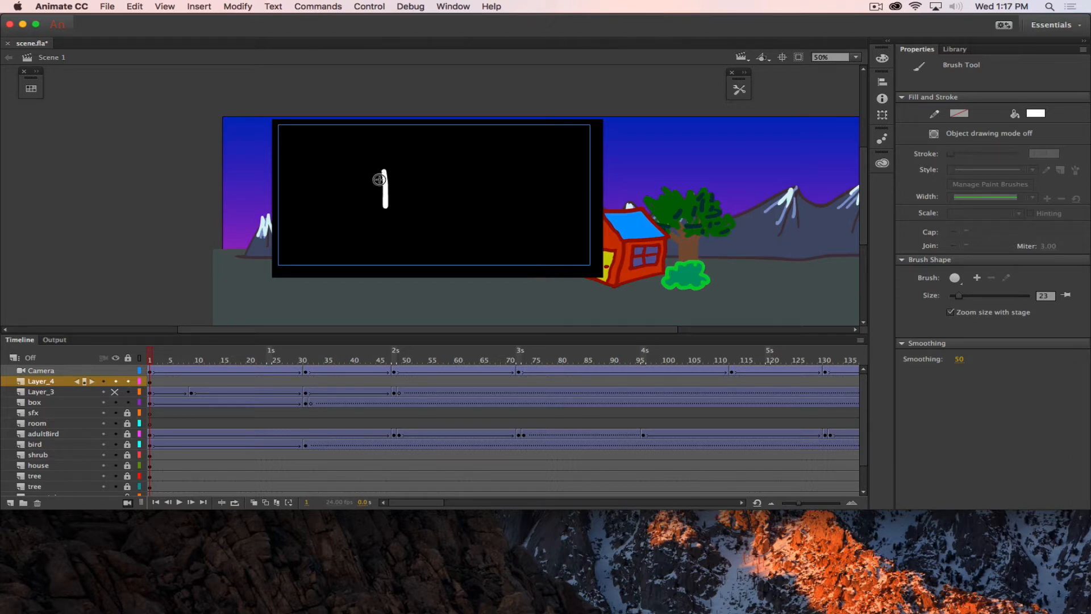
key("F6")
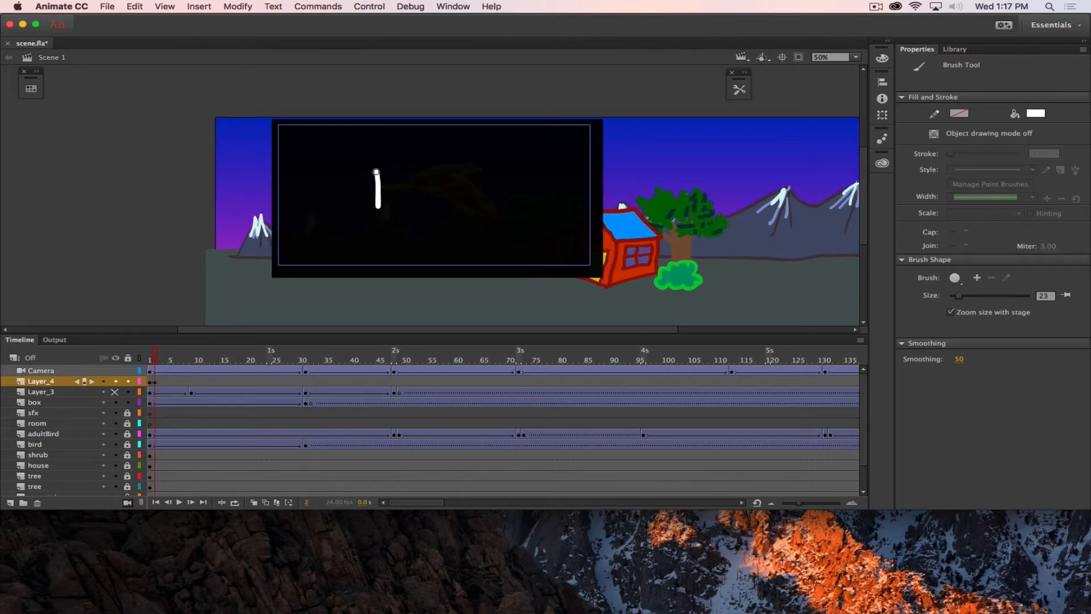
key("F6")
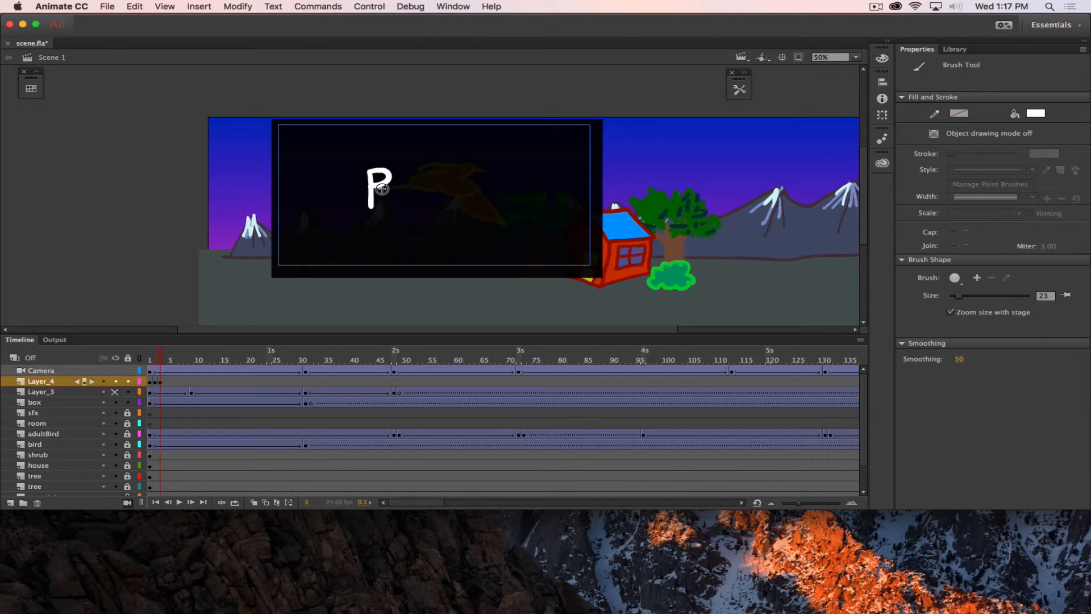
left_click_drag(377, 191, 372, 208)
key("F6")
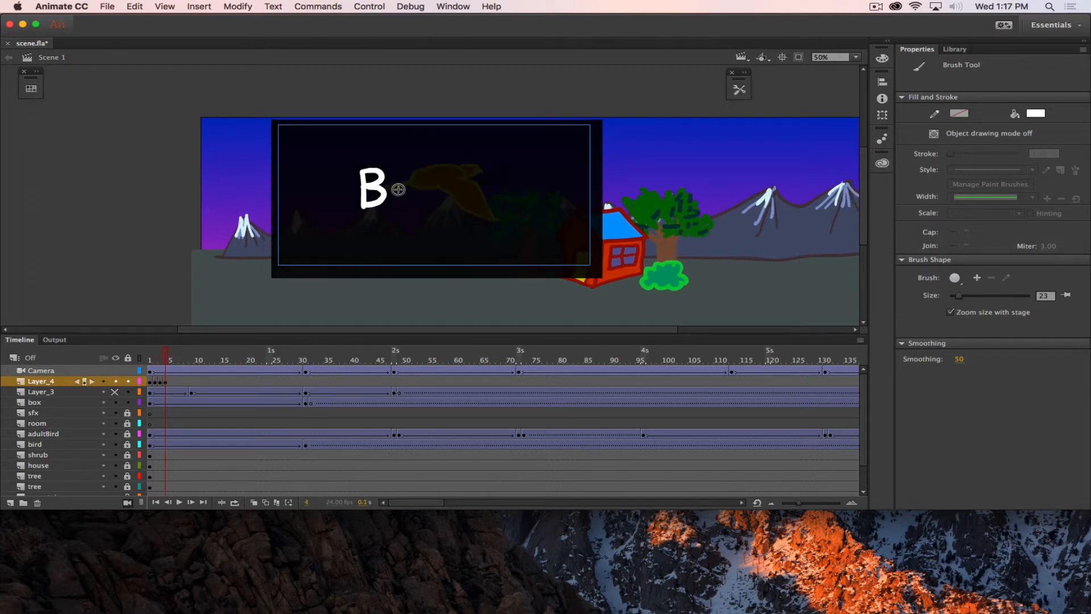
Step: Brush the letters "ird" after the B, adding a keyframe for each stroke up to frame 10
key("F6")
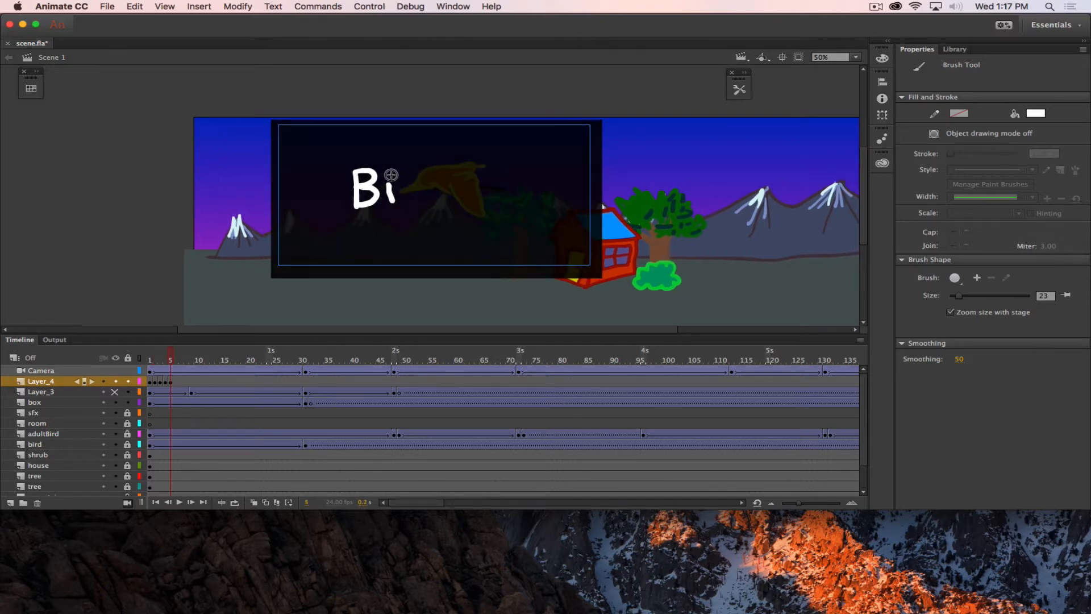
key("F6")
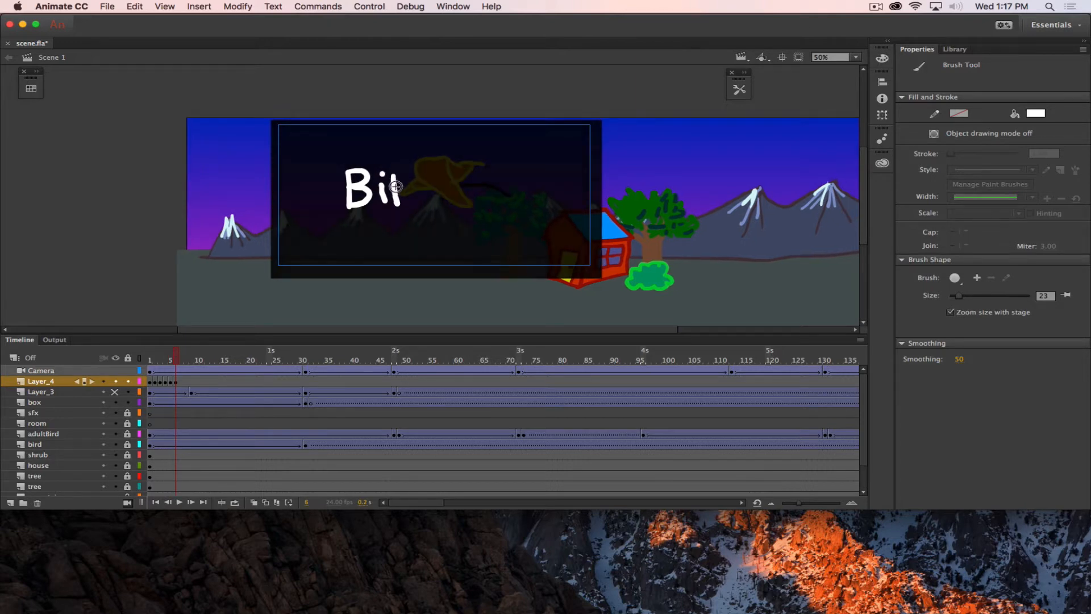
key("F6")
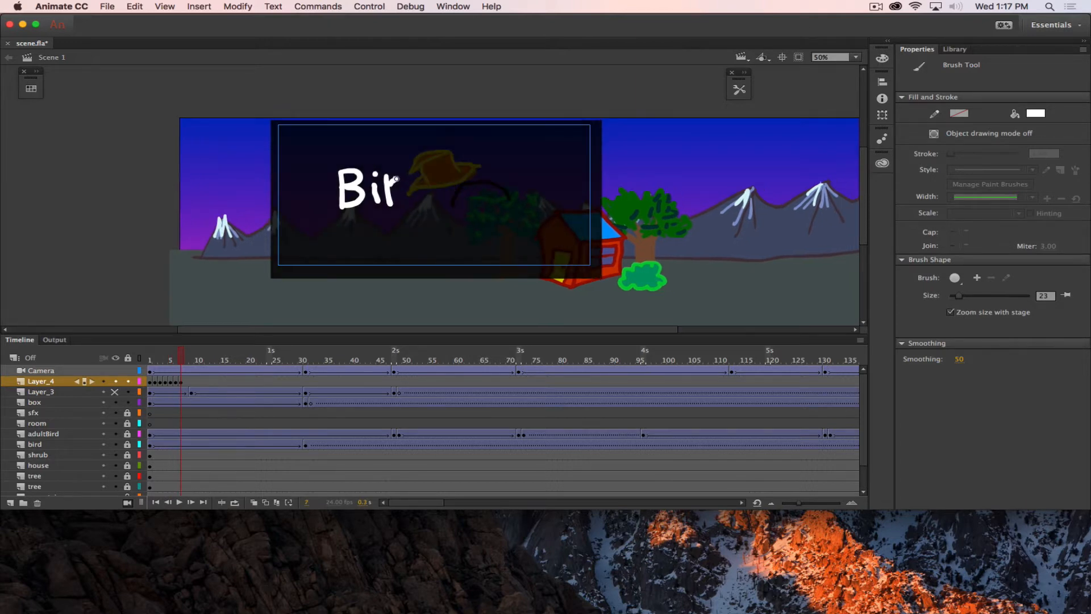
key("F6")
left_click_drag(419, 183, 412, 185)
key("F6")
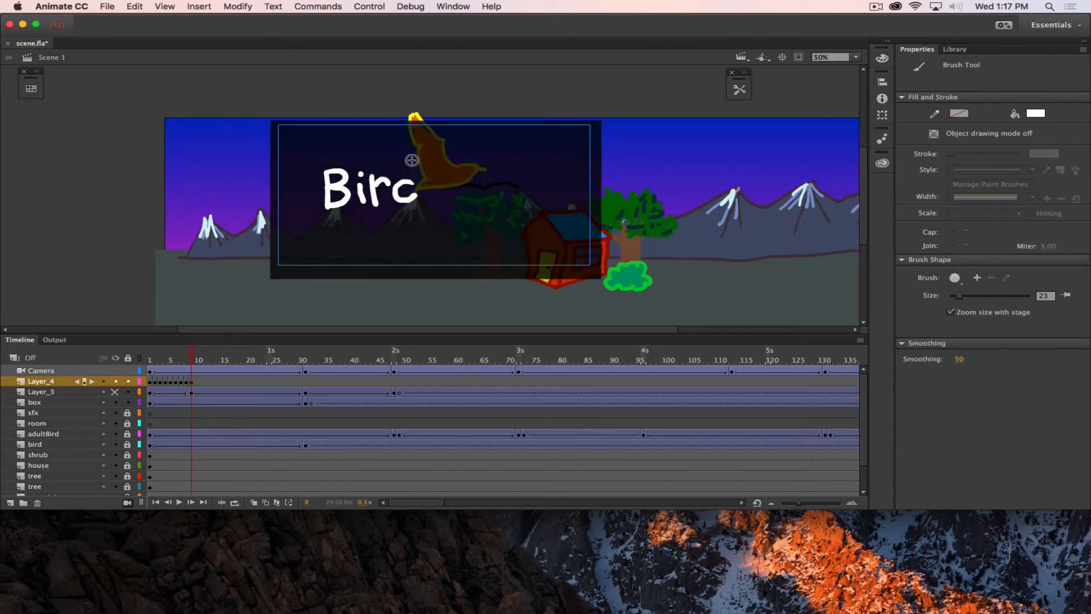
key("F6")
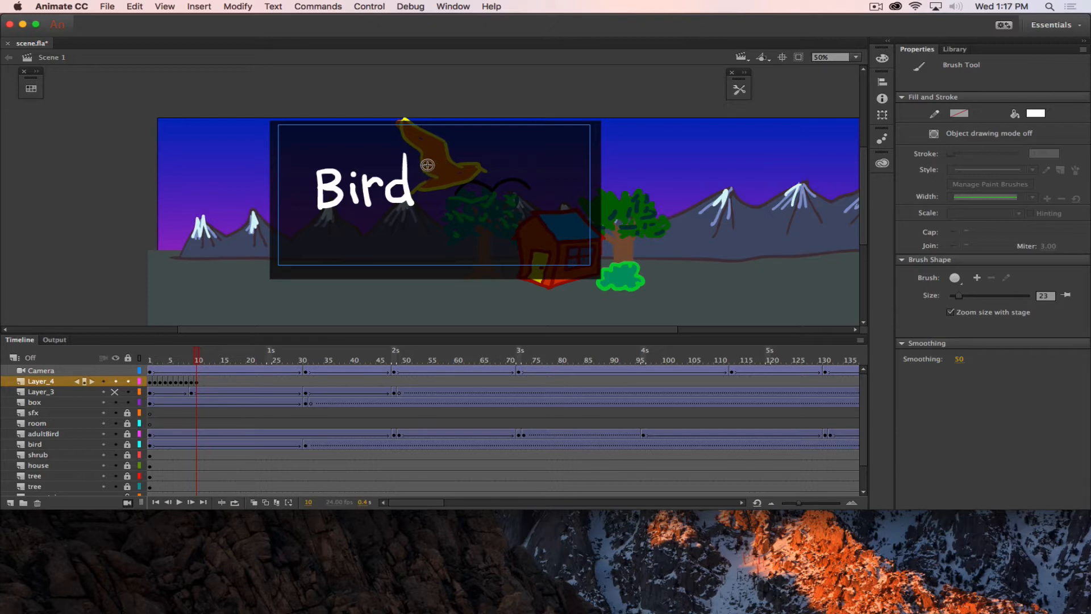
Step: Brush a capital "I" after the word "Bird", adding a keyframe for each stroke up to frame 13
key("F6")
mouse_move(425, 159)
left_mouse_down()
mouse_move(431, 196)
mouse_move(428, 159)
mouse_move(401, 159)
left_mouse_up()
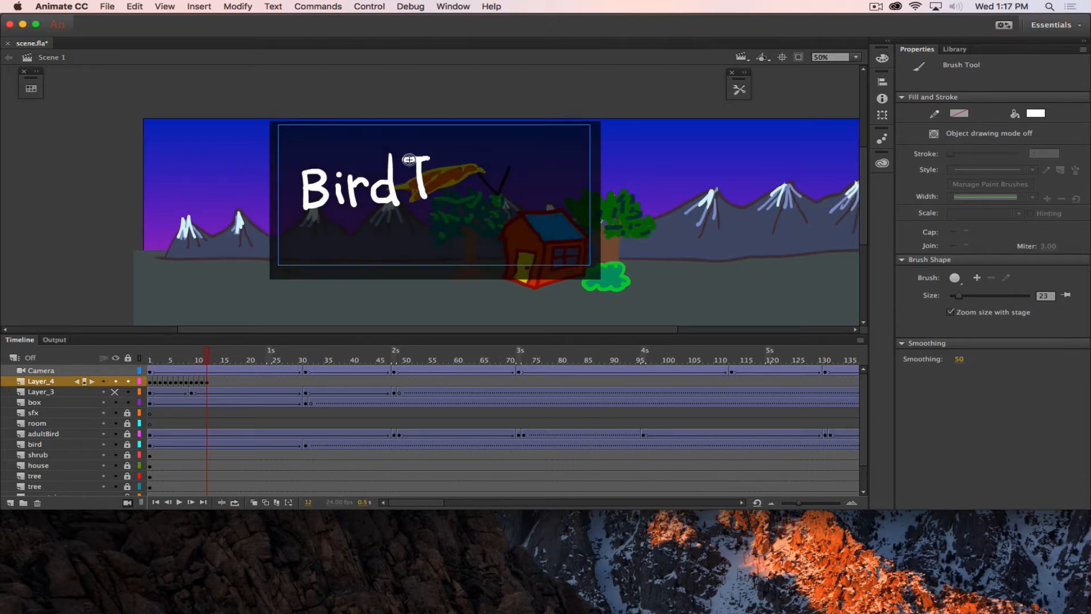
key("F6")
key("F6")
left_click_drag(428, 195, 403, 197)
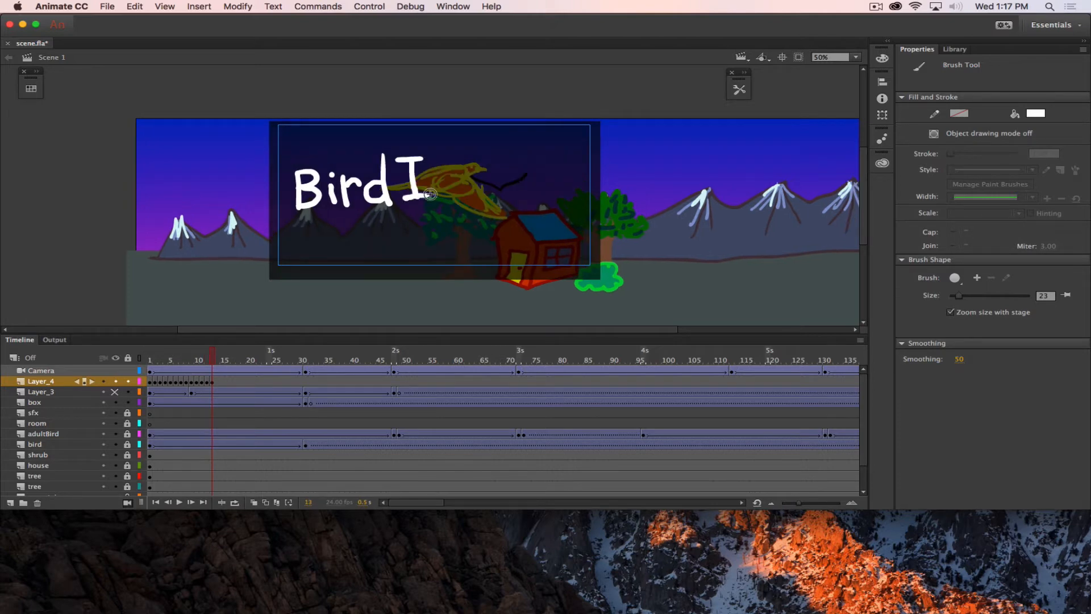
Step: Brush the letters "mp" after the capital I, adding a keyframe for each stroke up to frame 18
key("F6")
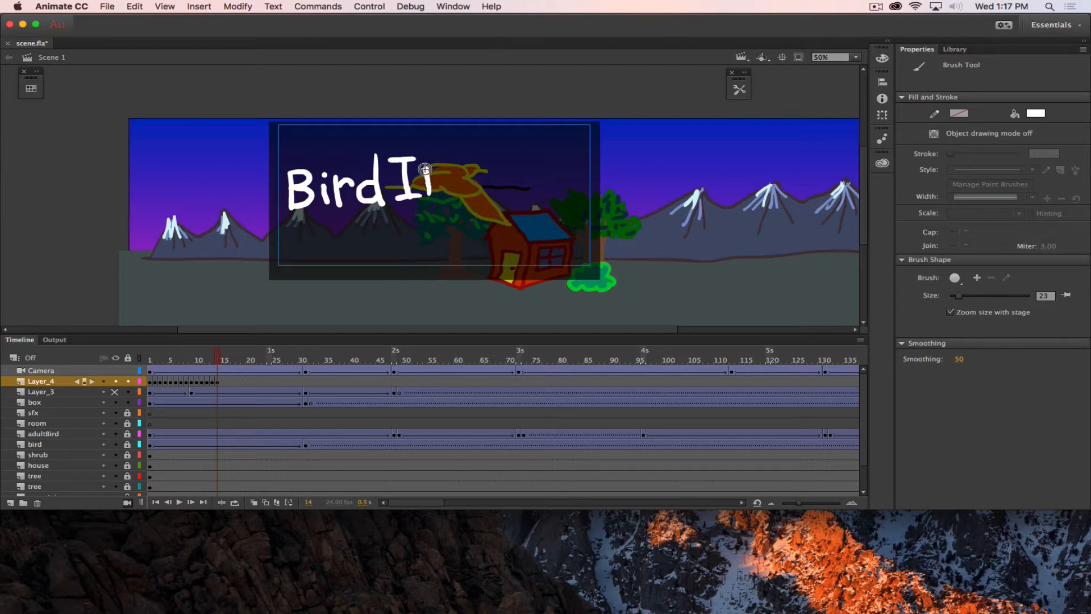
key("F6")
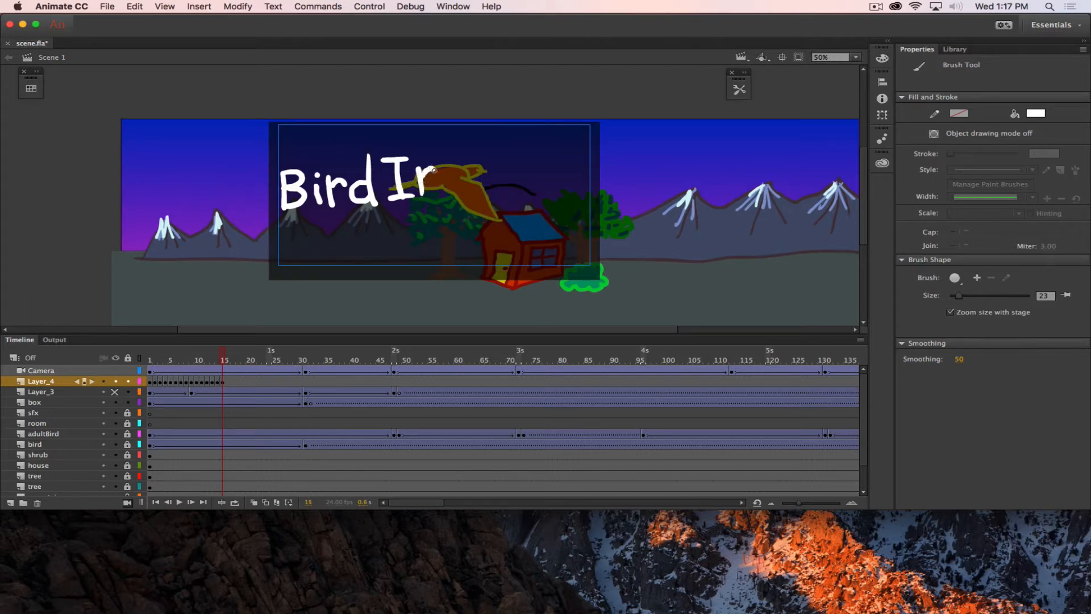
key("F6")
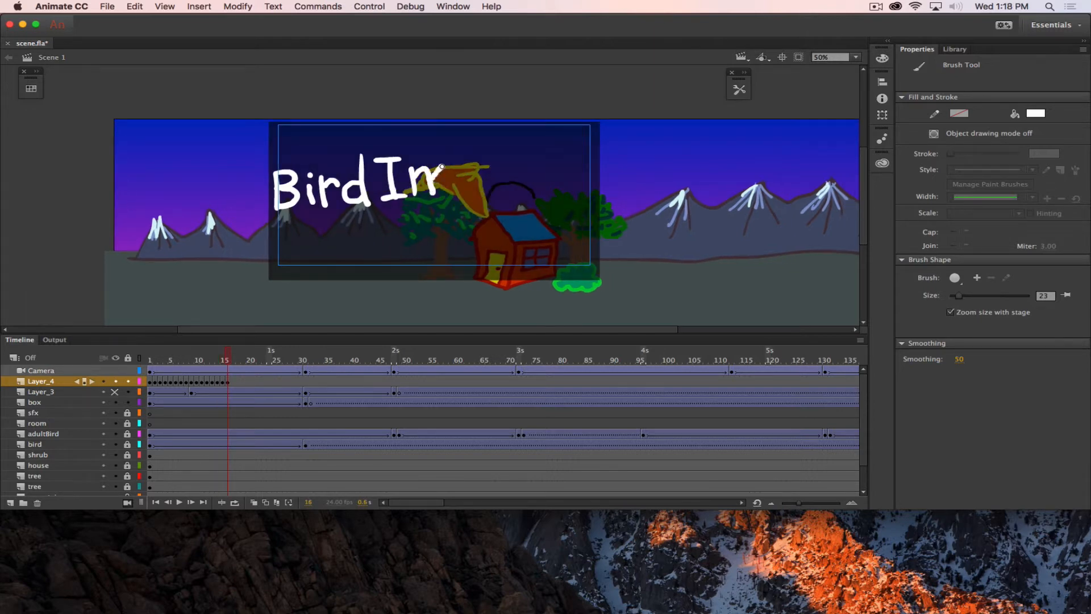
mouse_move(442, 166)
left_mouse_down()
mouse_move(448, 196)
mouse_move(456, 180)
mouse_move(456, 215)
left_mouse_up()
key("F6")
key("F6")
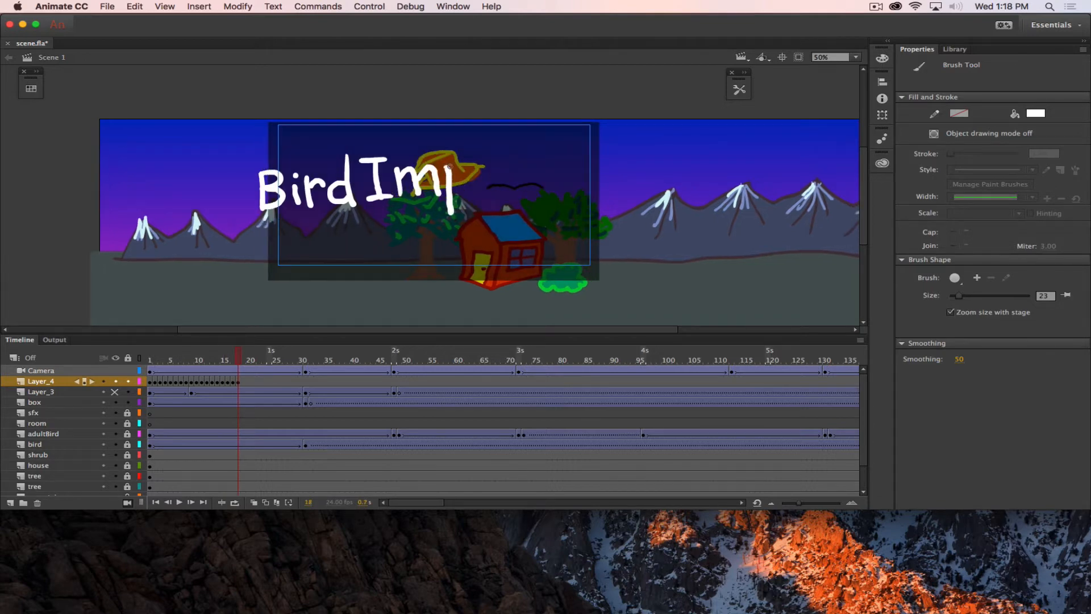
mouse_move(452, 169)
left_mouse_down()
mouse_move(469, 177)
mouse_move(455, 187)
left_mouse_up()
Step: Brush the letters "act" to complete "Bird Impact", adding a keyframe for each stroke from frame 19 to frame 23
key("F6")
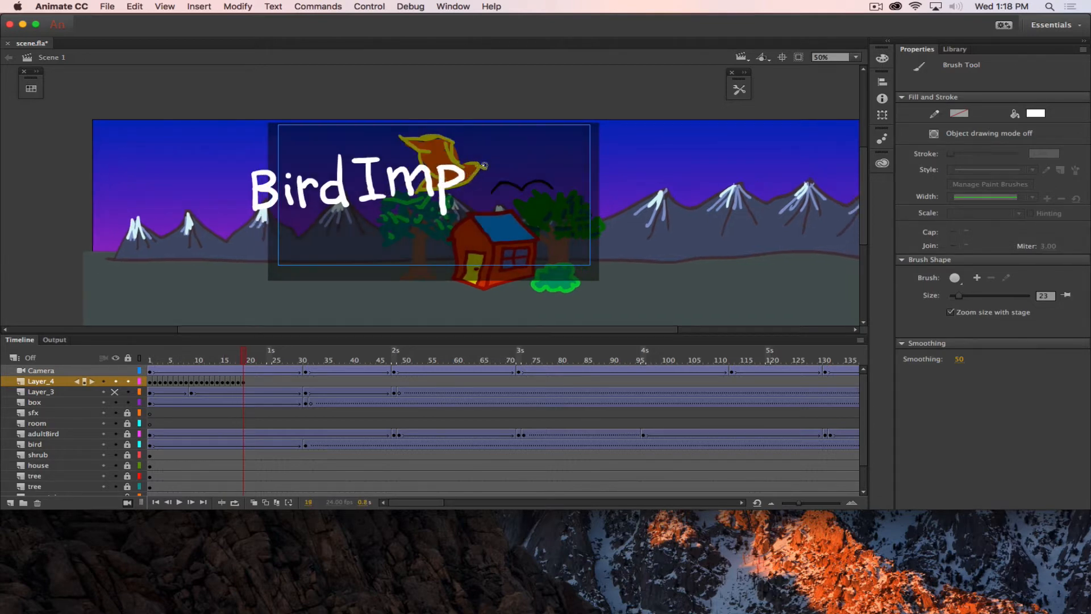
key("F6")
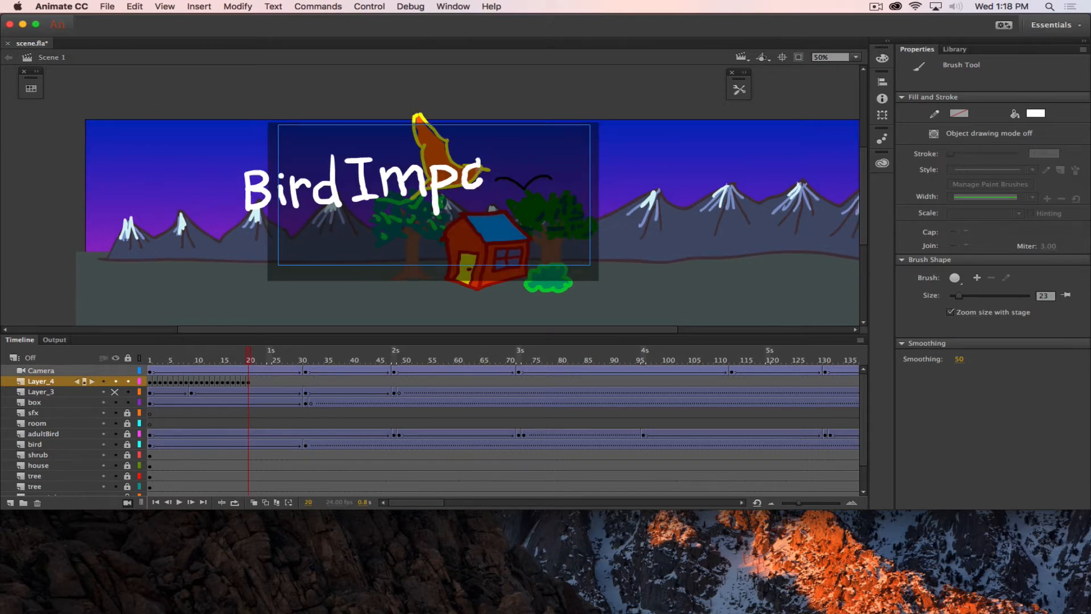
left_click_drag(484, 159, 483, 189)
key("F6")
key(".")
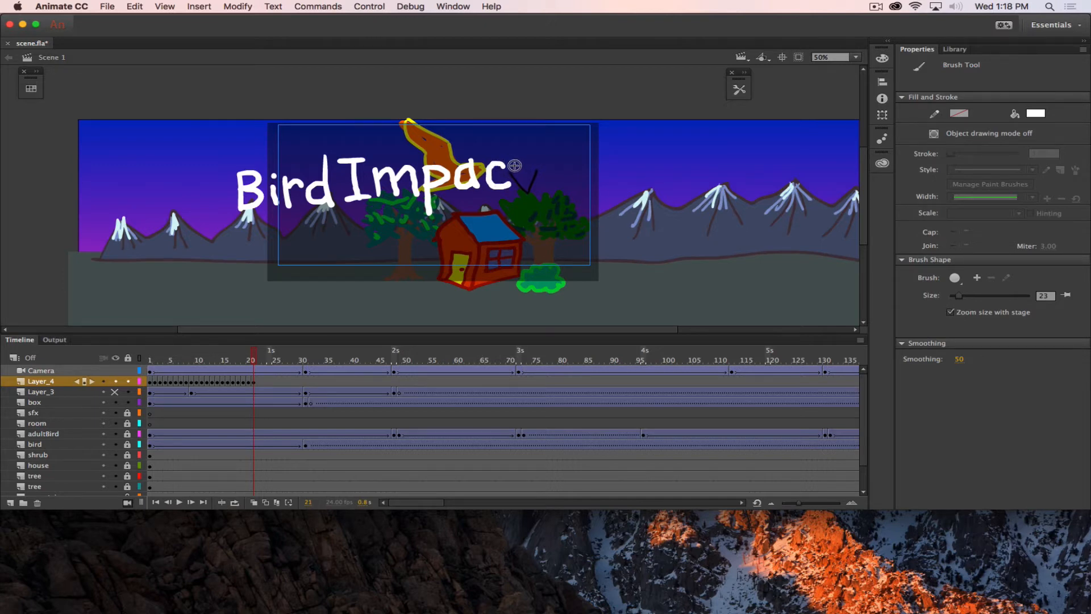
key(".")
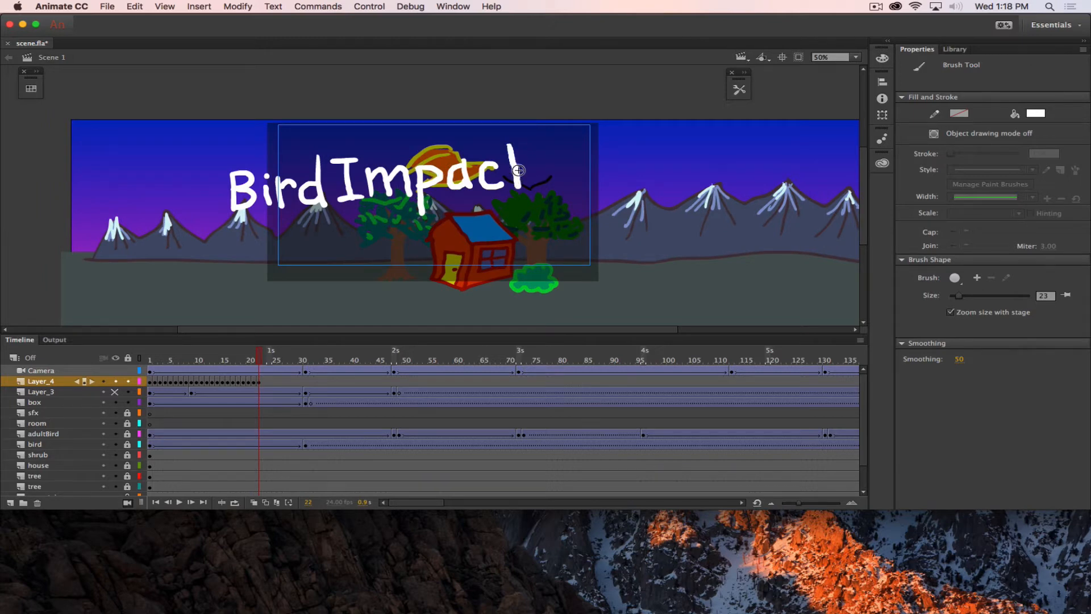
key(".")
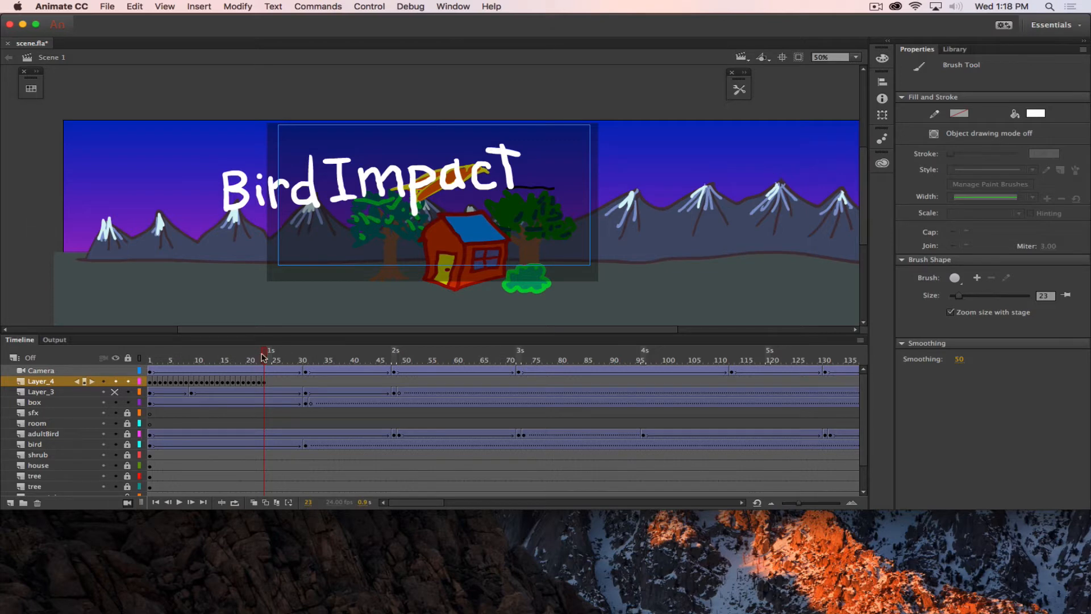
Step: Move the frame 23 lettering inside the camera frame with the Free Transform tool, to about X -99, Y -9
mouse_move(266, 358)
left_mouse_down()
mouse_move(130, 348)
mouse_move(282, 349)
mouse_move(139, 346)
mouse_move(264, 350)
mouse_move(130, 334)
mouse_move(293, 341)
mouse_move(132, 327)
mouse_move(284, 341)
mouse_move(139, 337)
mouse_move(284, 336)
mouse_move(131, 322)
mouse_move(271, 328)
mouse_move(151, 332)
mouse_move(266, 330)
left_mouse_up()
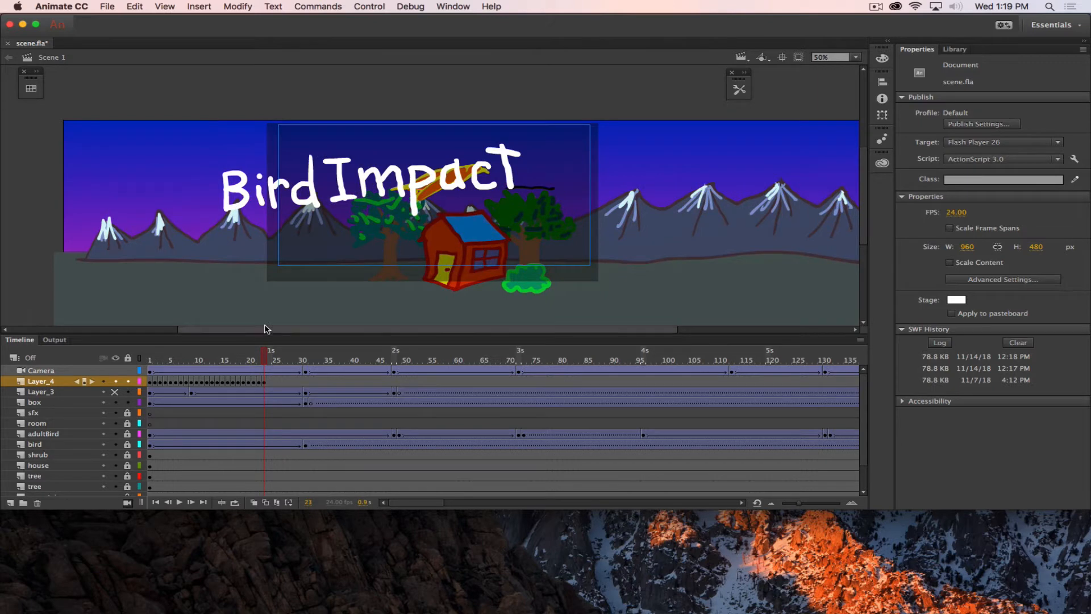
left_click(732, 94)
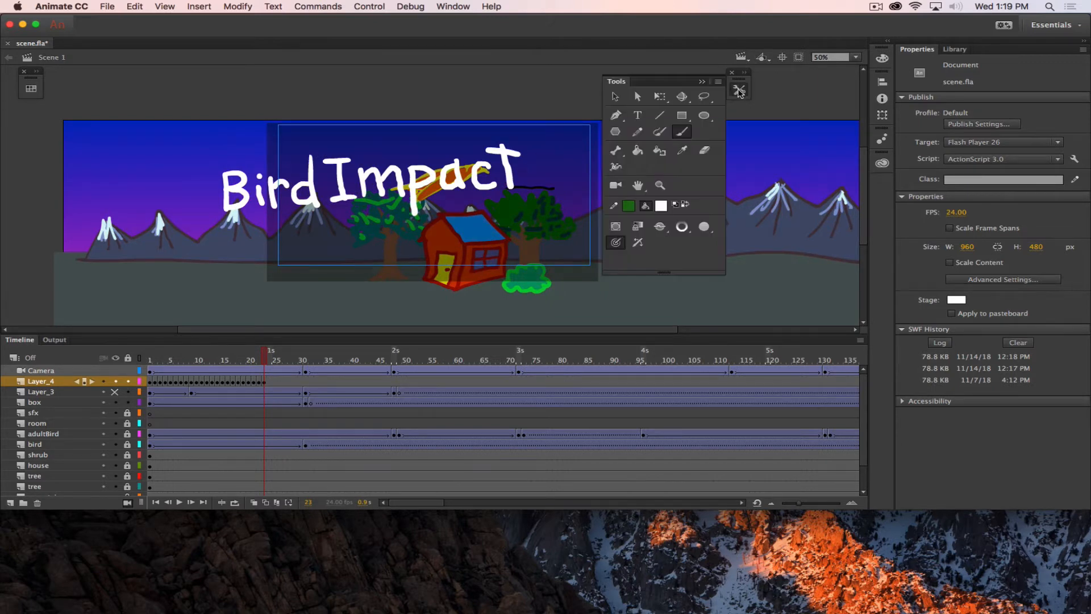
left_click(662, 98)
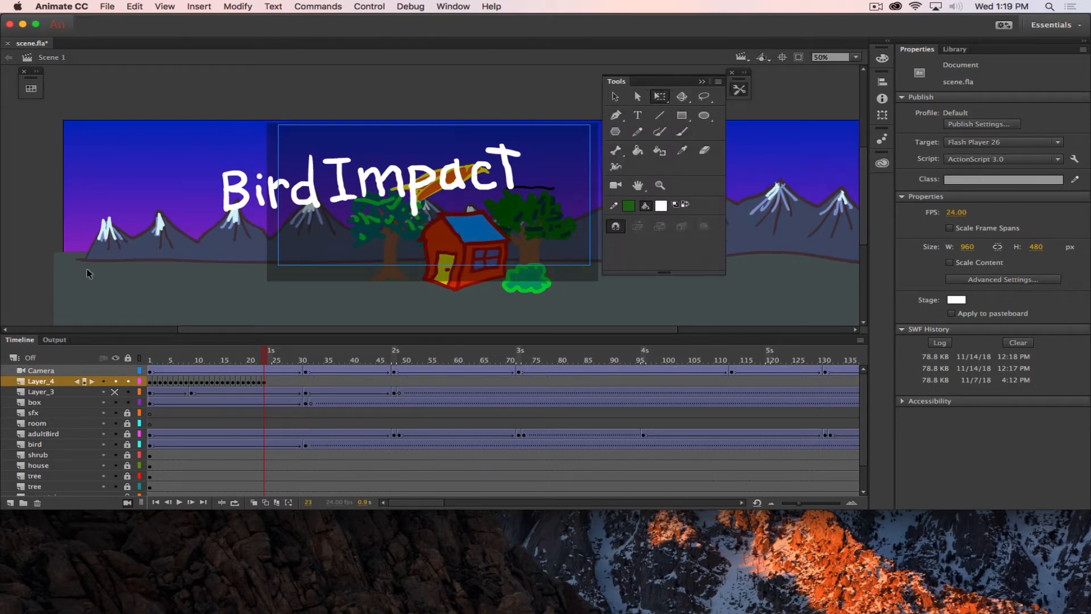
left_click(739, 92)
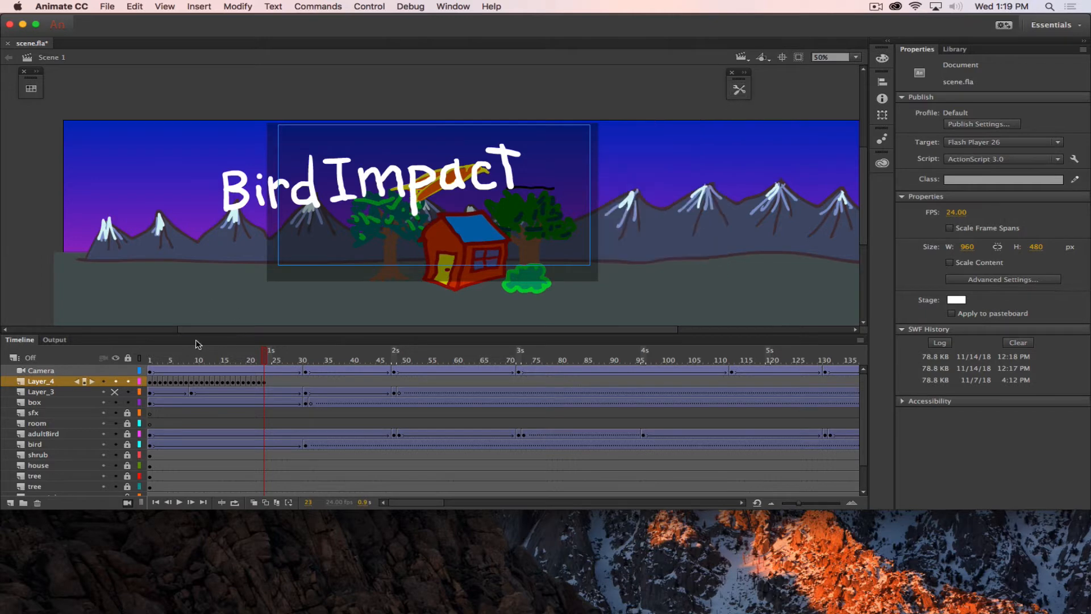
left_click(264, 381)
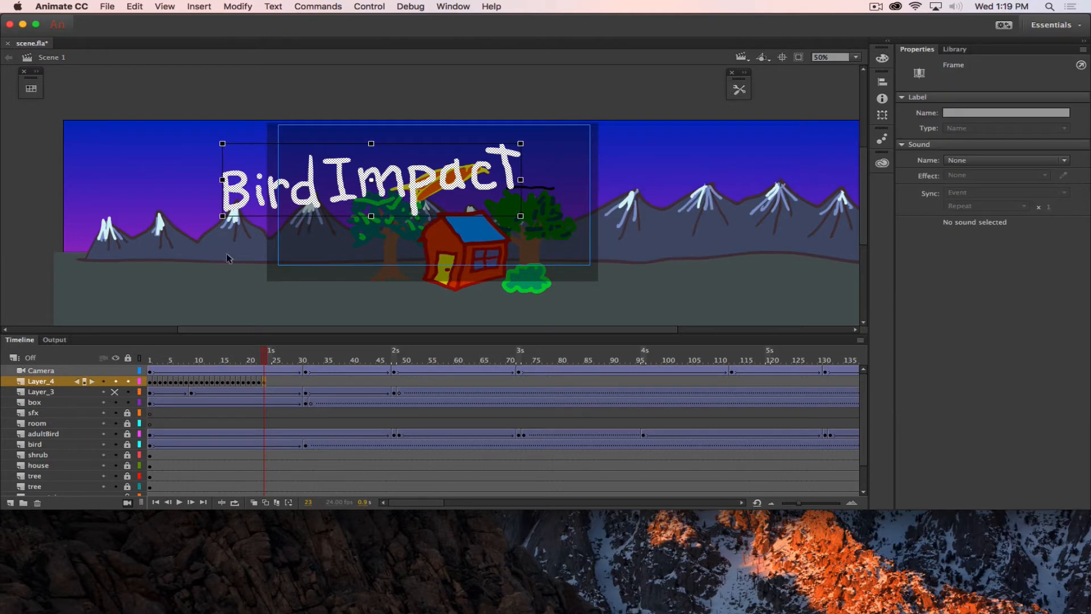
left_click_drag(242, 190, 307, 196)
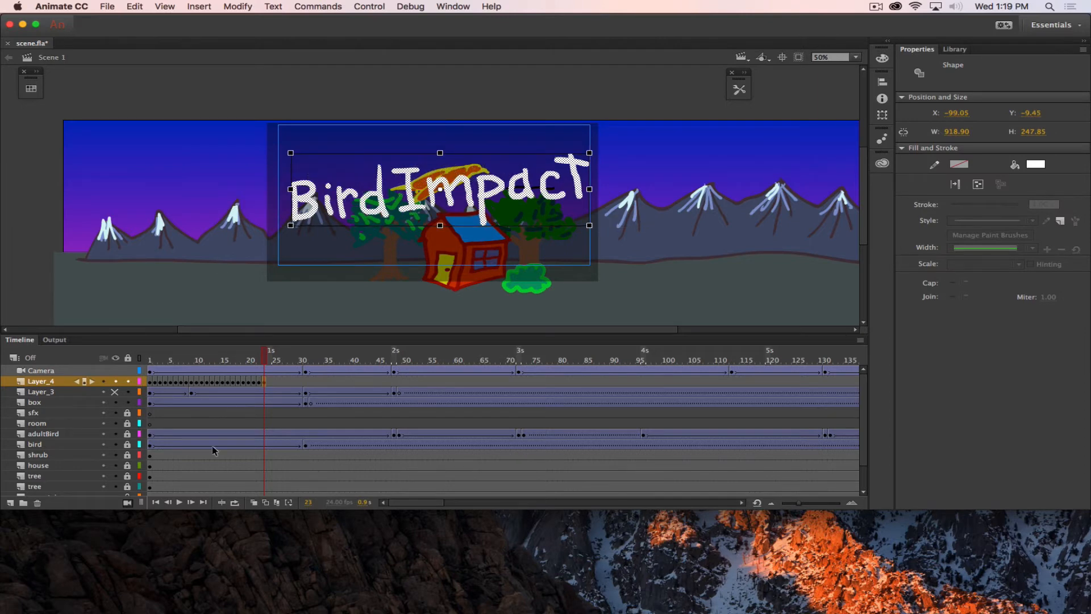
Step: Turn on onion skinning and move the frame 22 lettering onto the frame 23 ghost, at about X -101, Y -9
left_click(254, 503)
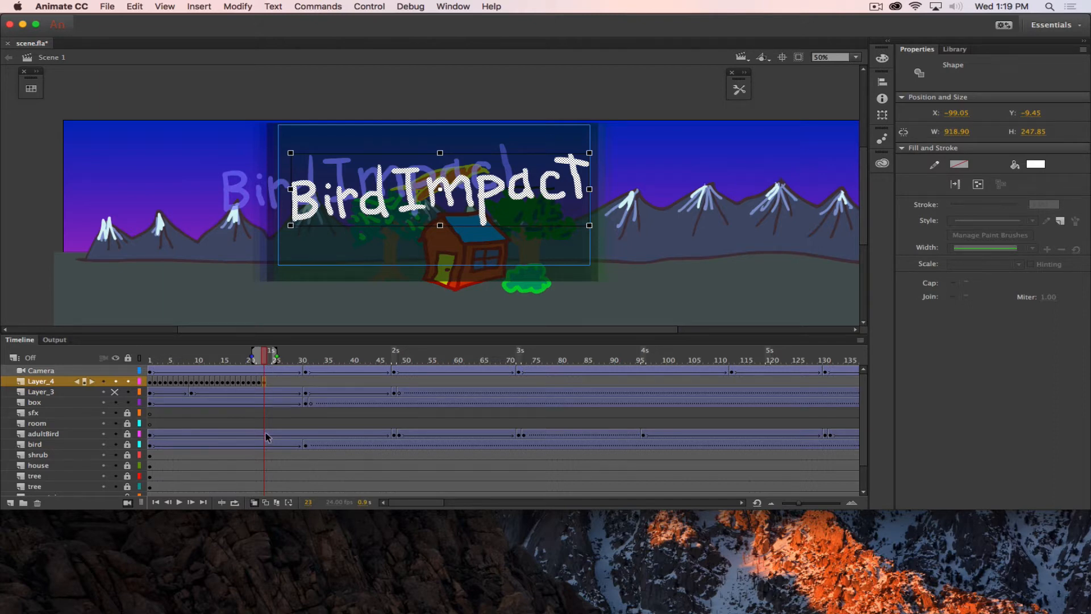
key("comma")
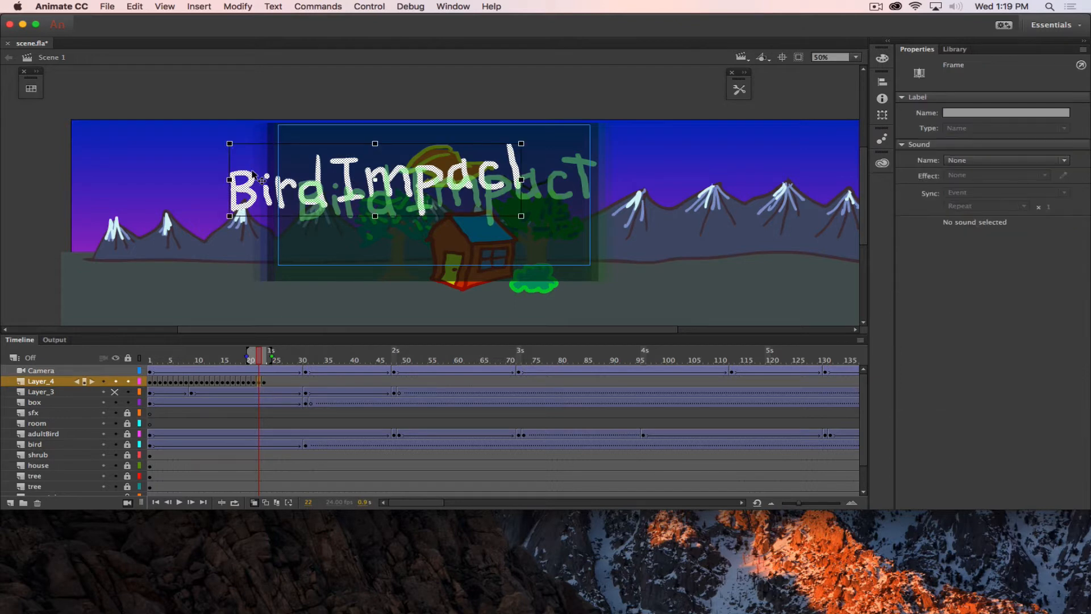
left_click(254, 194)
left_click_drag(254, 194, 313, 199)
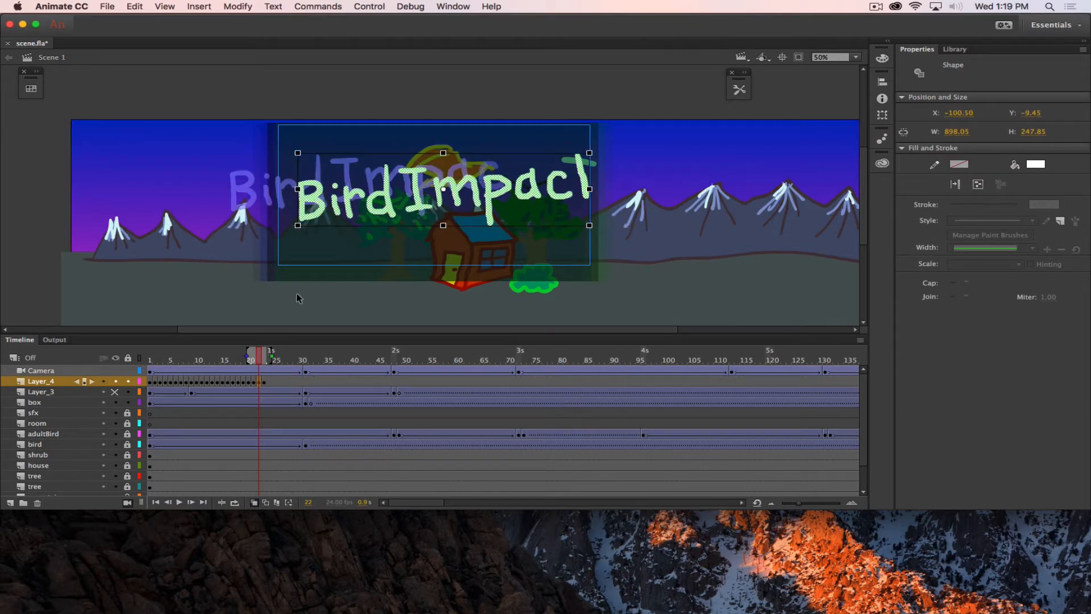
Step: Move the frame 21 lettering over the following frame's ghost and nudge it to about X -102, Y 27
left_click(254, 382)
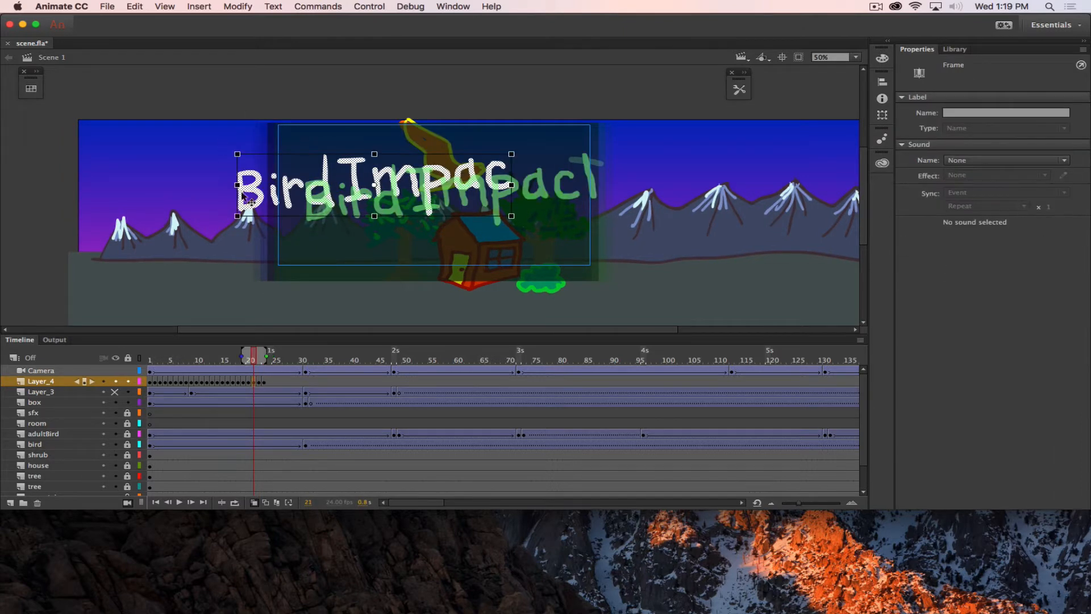
left_click_drag(243, 195, 317, 202)
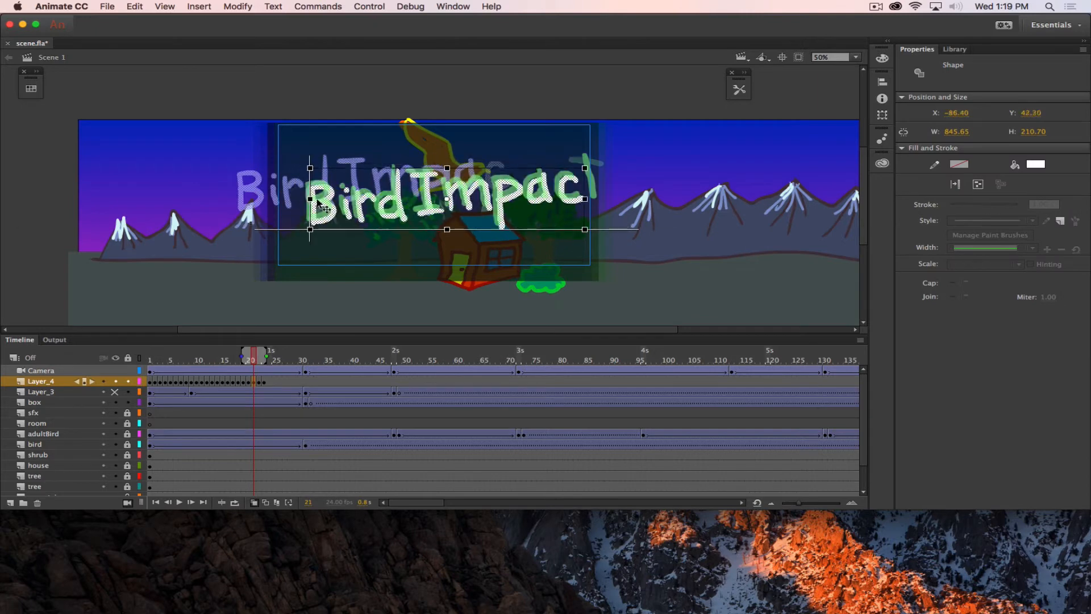
key("shift+Left")
key("shift+Up")
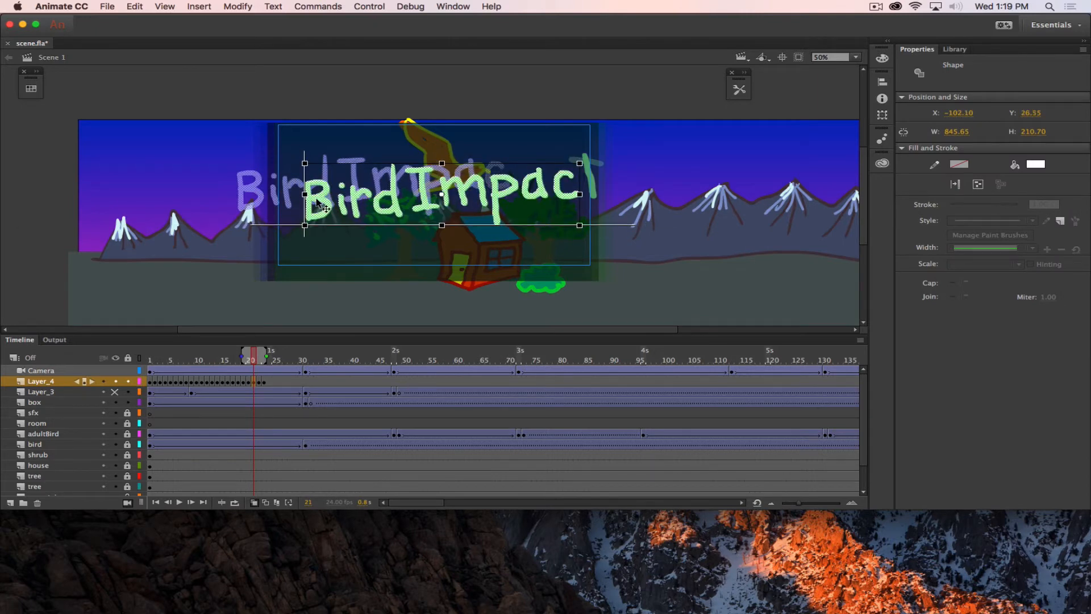
Step: Move the frame 20 lettering over the following frame's ghost and nudge it to about X -103, Y 28
left_click(250, 388)
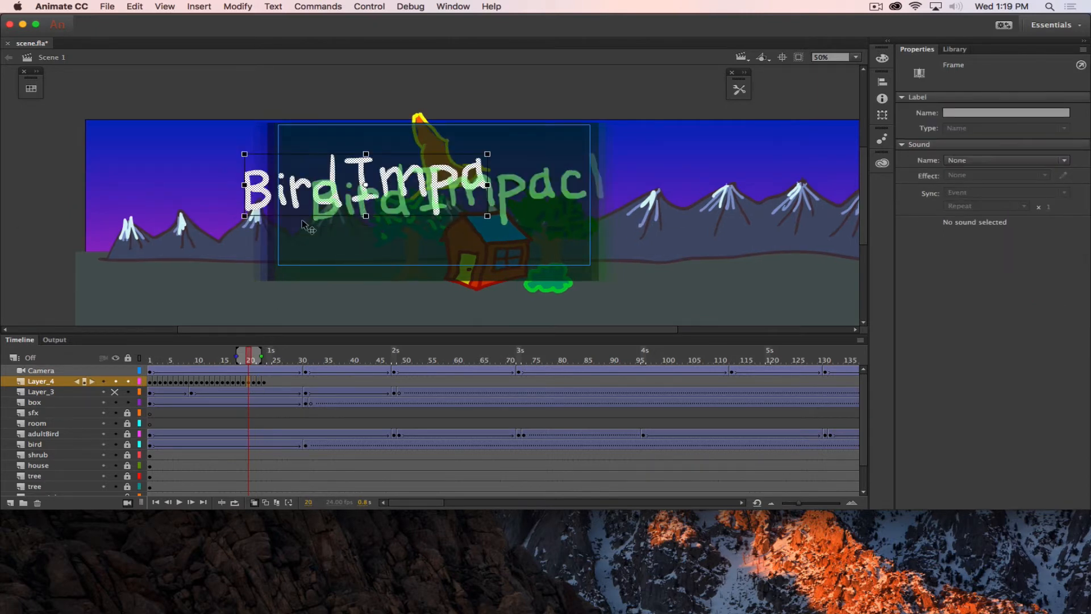
left_click_drag(319, 211, 336, 207)
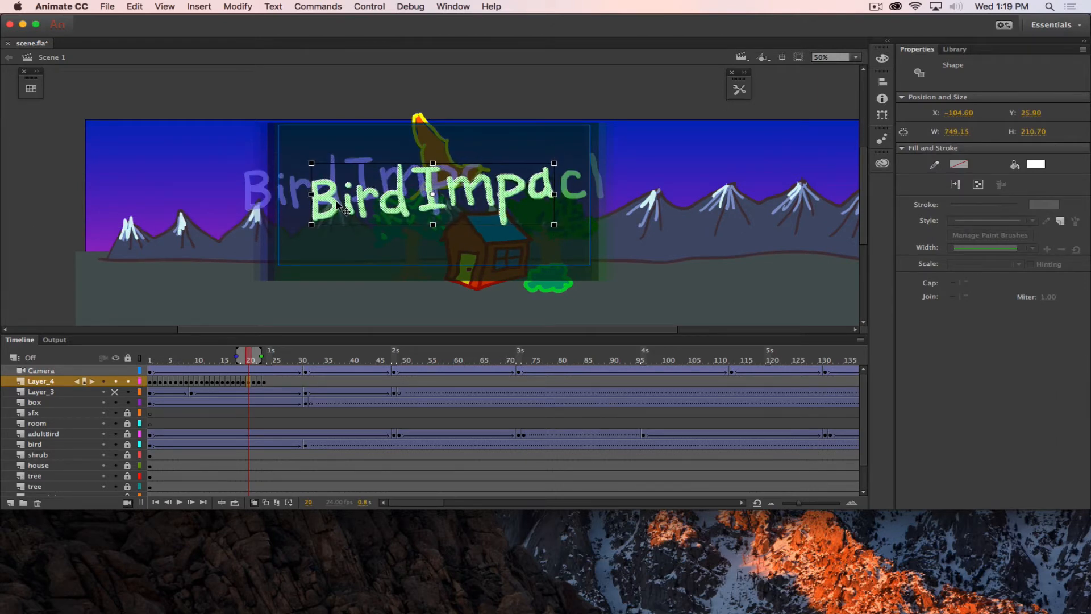
key("shift+Down")
key("Right")
key("Right")
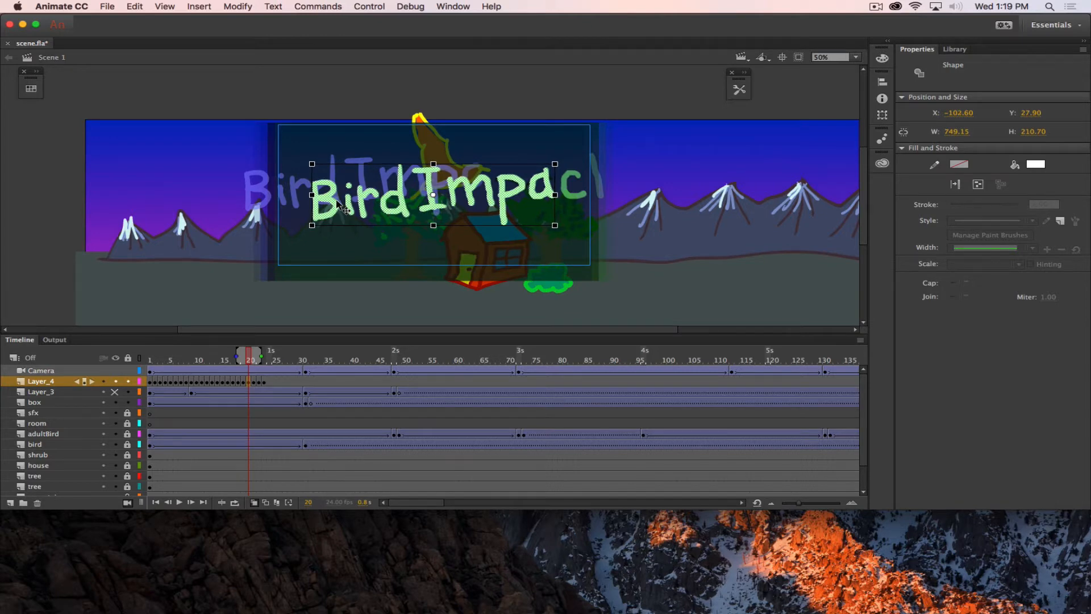
Step: Align the lettering on frames 19 and 18 with their following frames' ghosts, at about X -102, Y 26 and X -105, Y 26
left_click(243, 382)
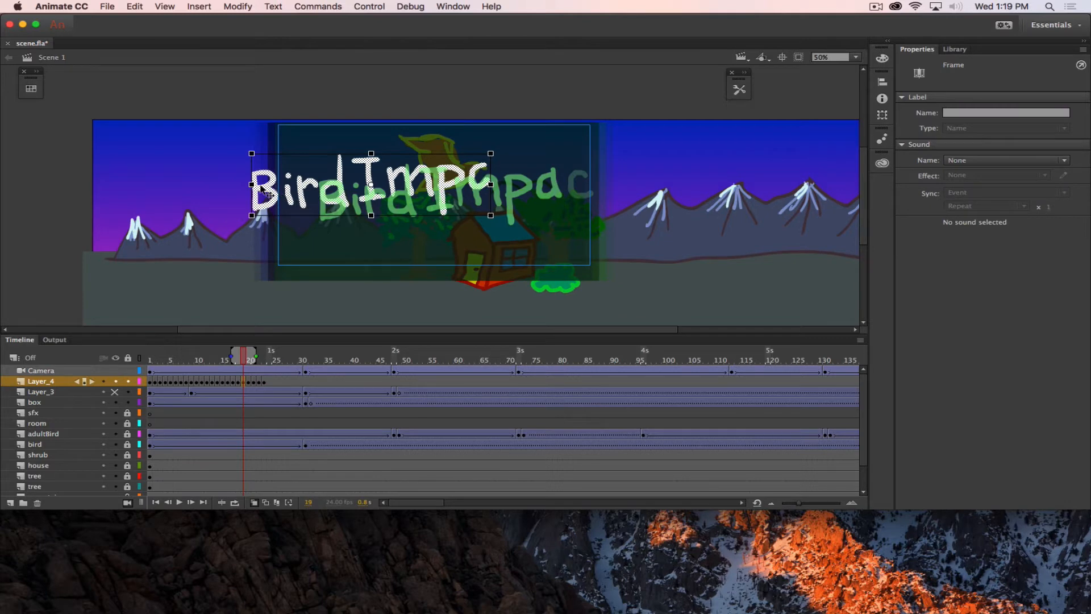
left_click_drag(270, 193, 329, 197)
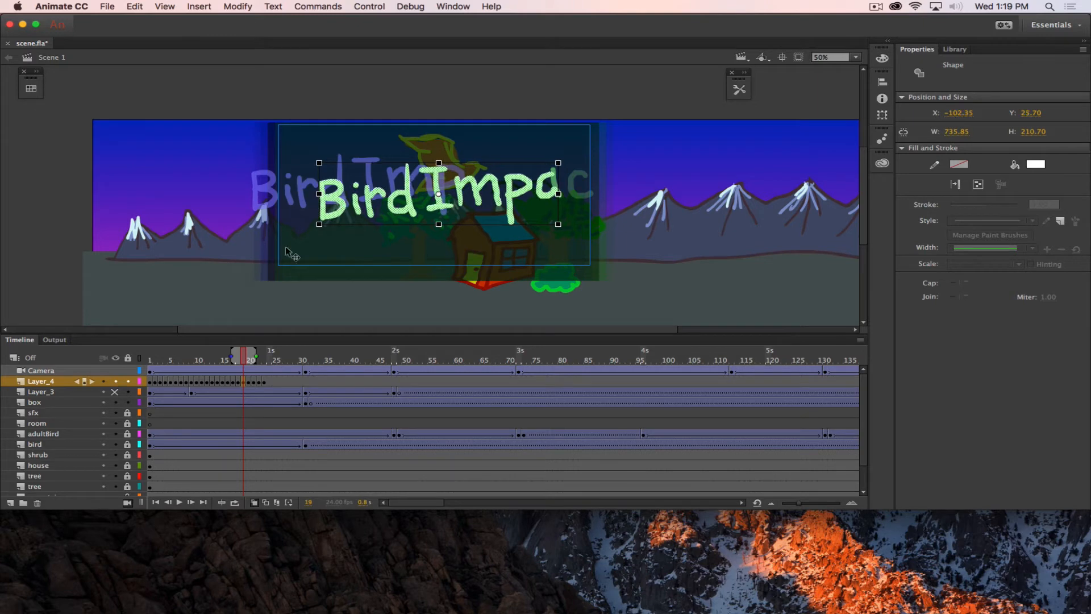
left_click(238, 382)
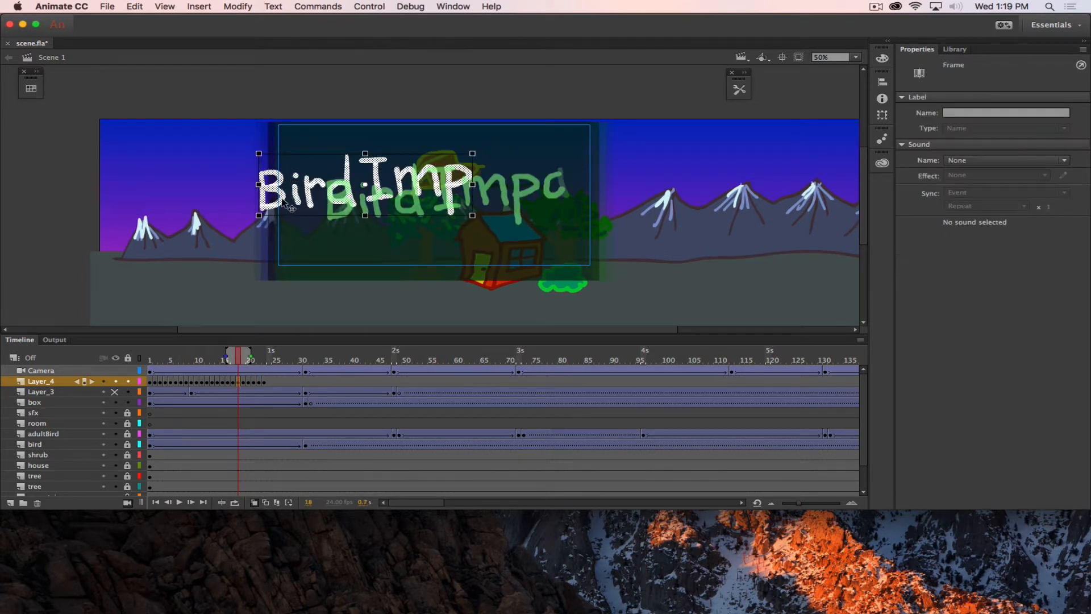
left_click_drag(289, 208, 347, 209)
key("Down")
key("Down")
key("Down")
key("Down")
key("Down")
key("Down")
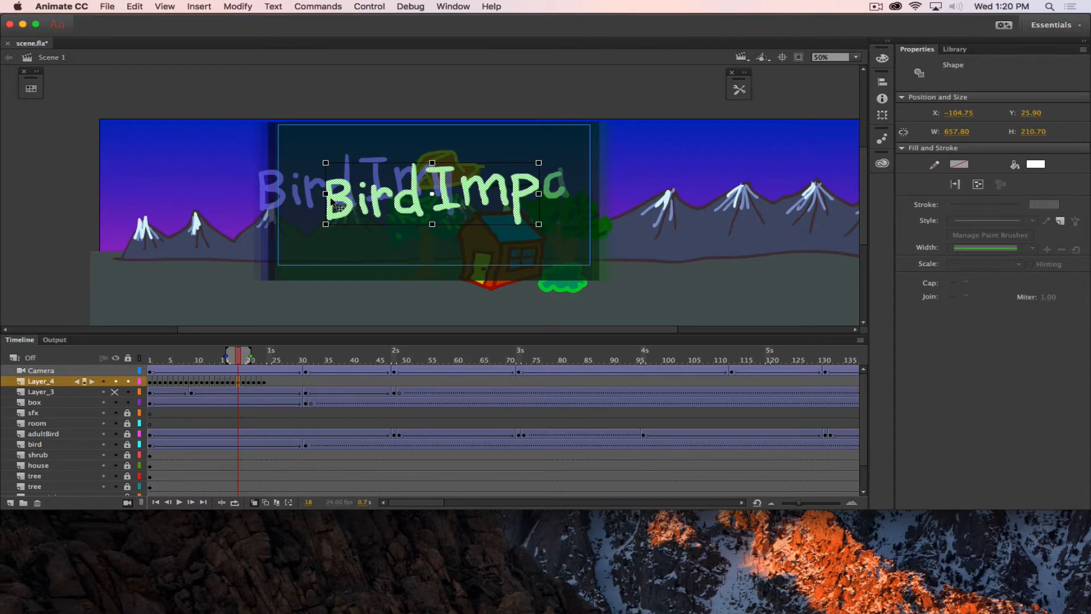
Step: Align the lettering on frames 17 and 16 with their following frames' ghosts, at about X -103, Y 24 and X -104, Y 24
left_click(235, 384)
left_click(233, 381)
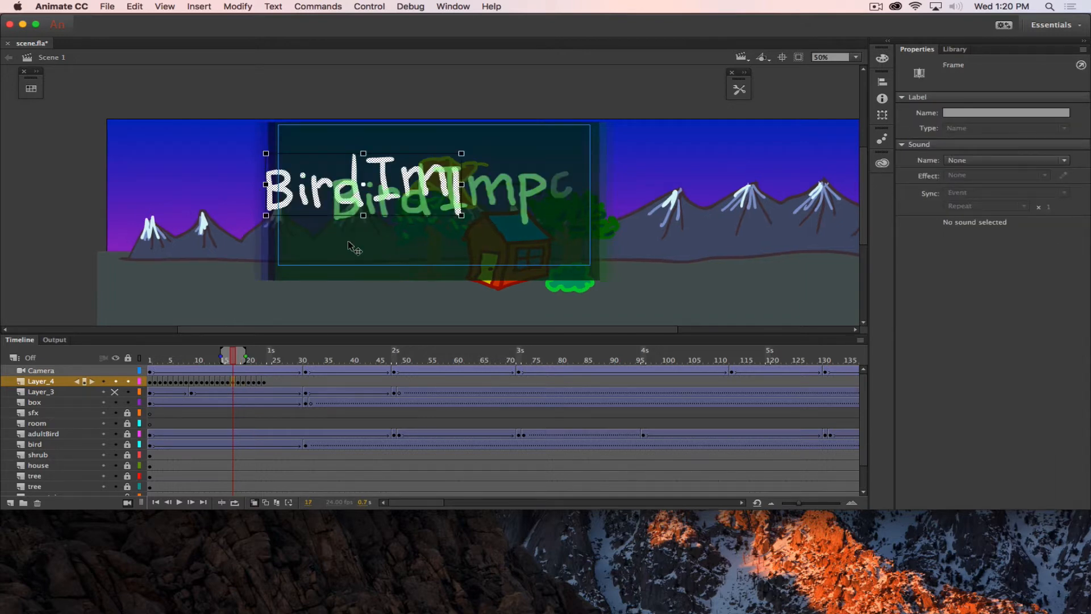
left_click(382, 211)
left_click_drag(381, 205, 382, 202)
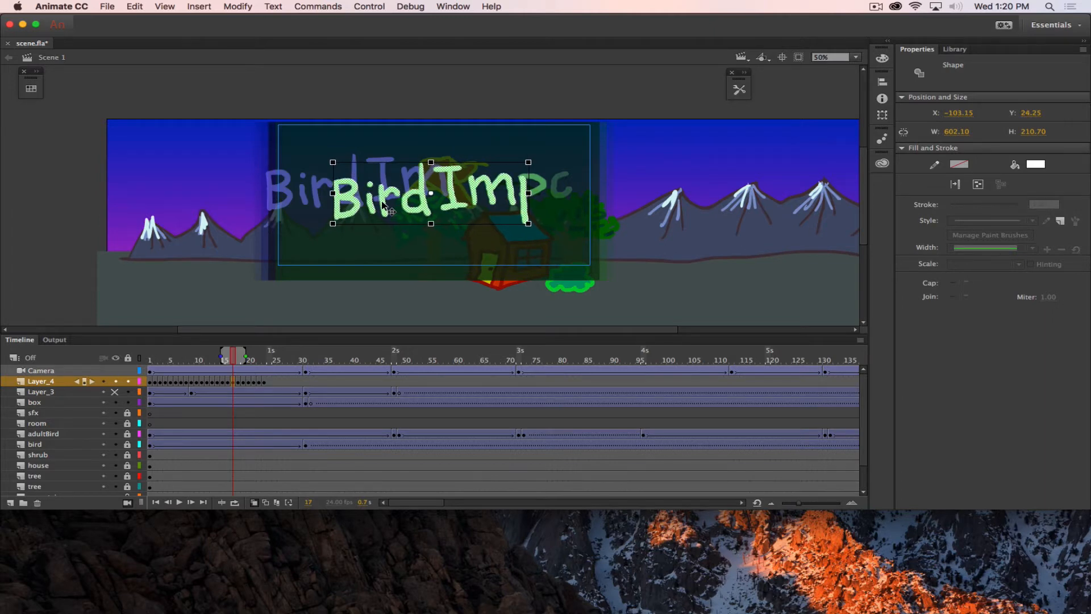
left_click(227, 382)
left_click_drag(327, 191, 402, 203)
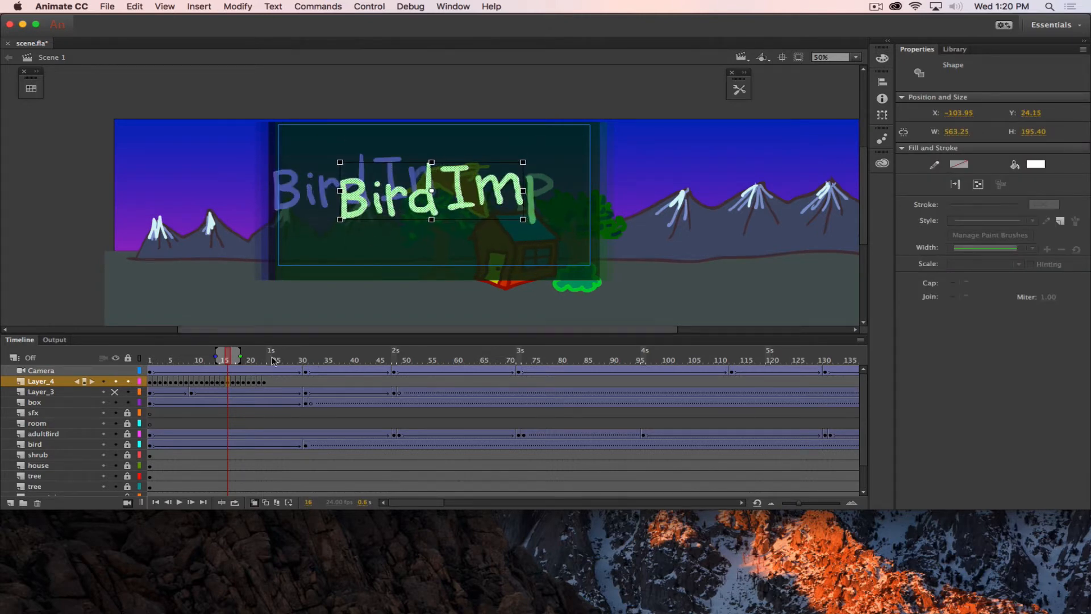
Step: Move the frame 15 lettering over the following frame's ghost and nudge it to about X -103, Y 24
left_click(232, 359)
mouse_move(240, 359)
left_mouse_down()
mouse_move(264, 355)
mouse_move(222, 357)
left_mouse_up()
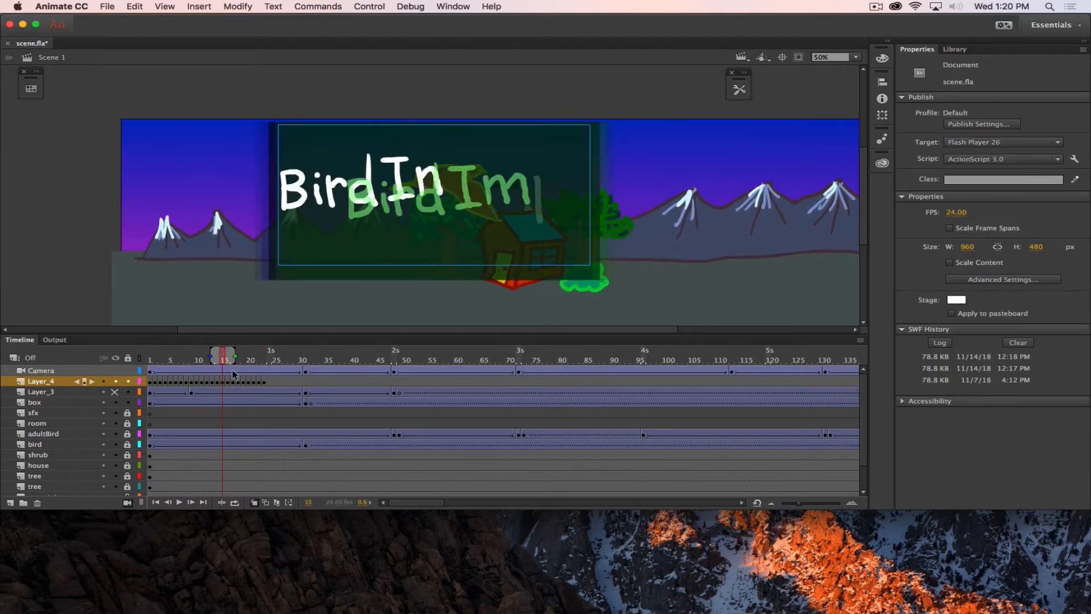
left_click(222, 384)
left_click(303, 196)
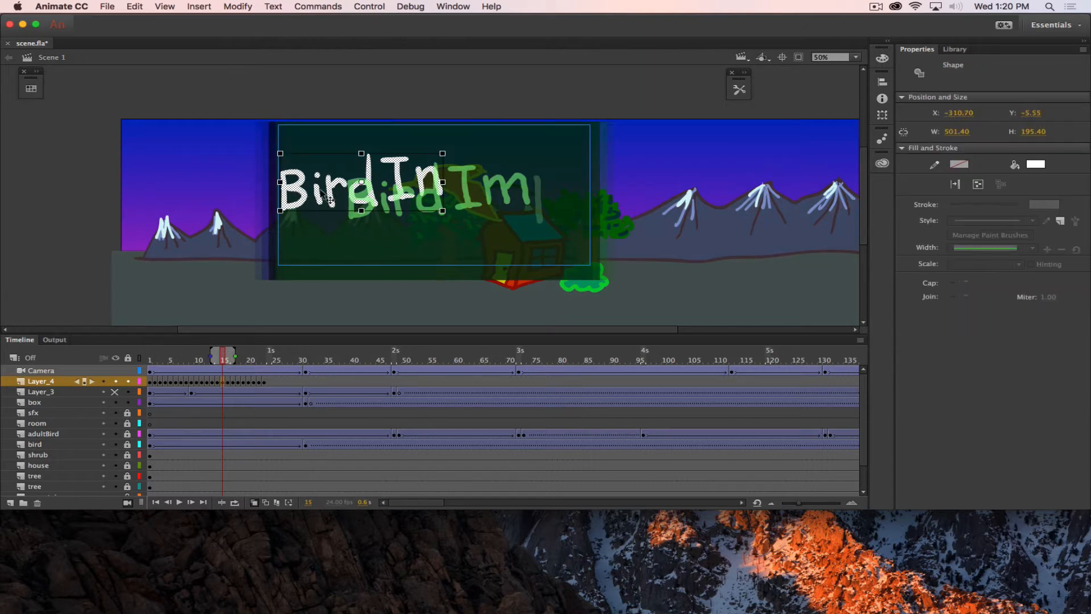
left_click_drag(302, 196, 365, 196)
key("Up")
key("Up")
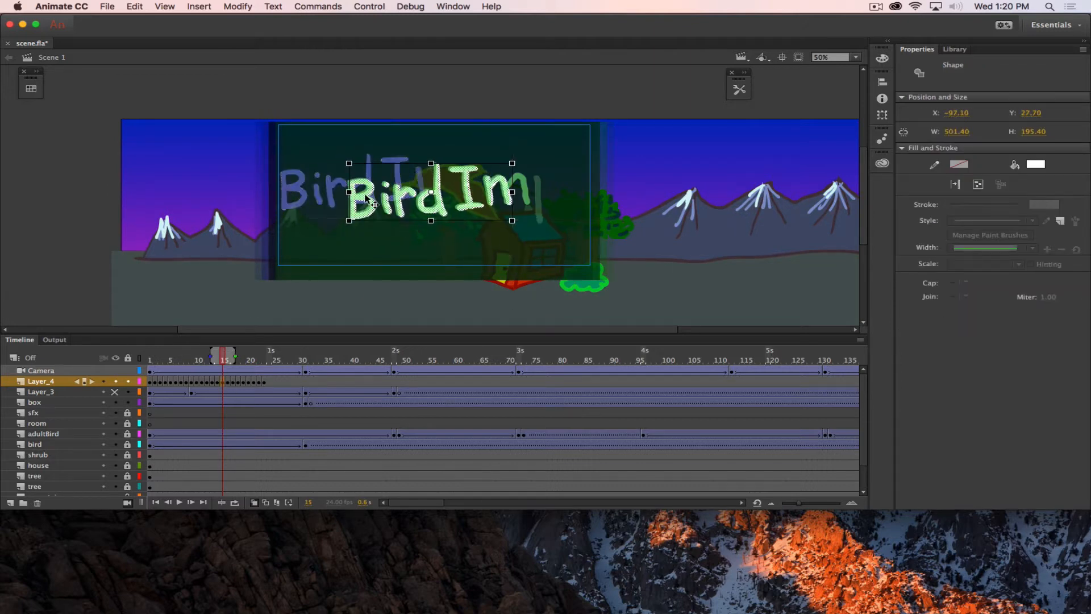
key("Left")
key("Left")
key("Left")
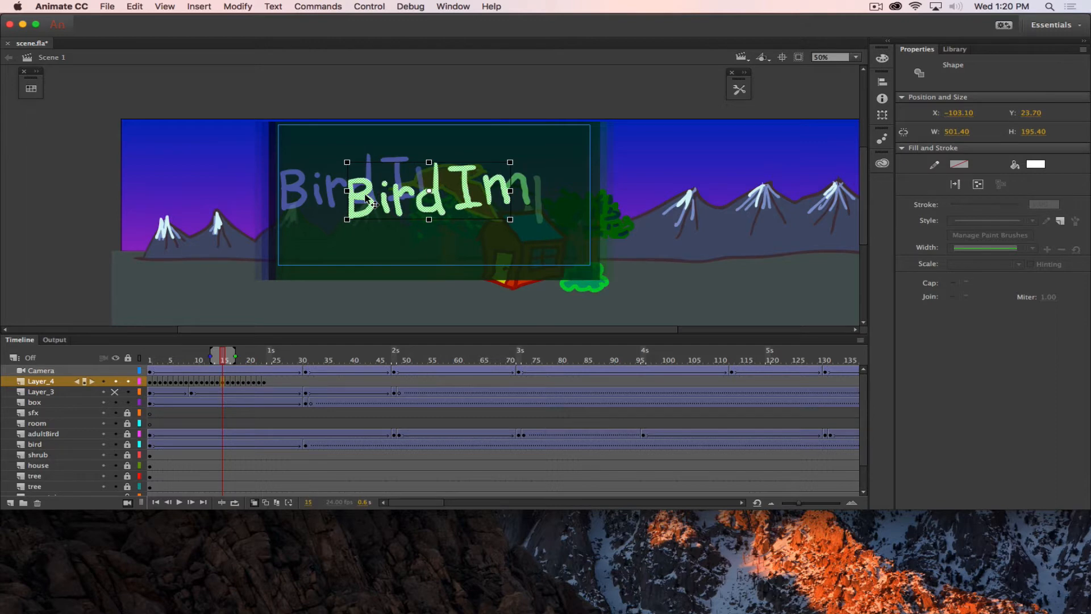
Step: Align the lettering on frames 14 and 13 with their following frames' ghosts, at about X -102, Y 24 and X -102, Y 25
left_click(218, 382)
left_click_drag(311, 196, 370, 199)
key("Up")
key("Up")
key("Up")
key("Up")
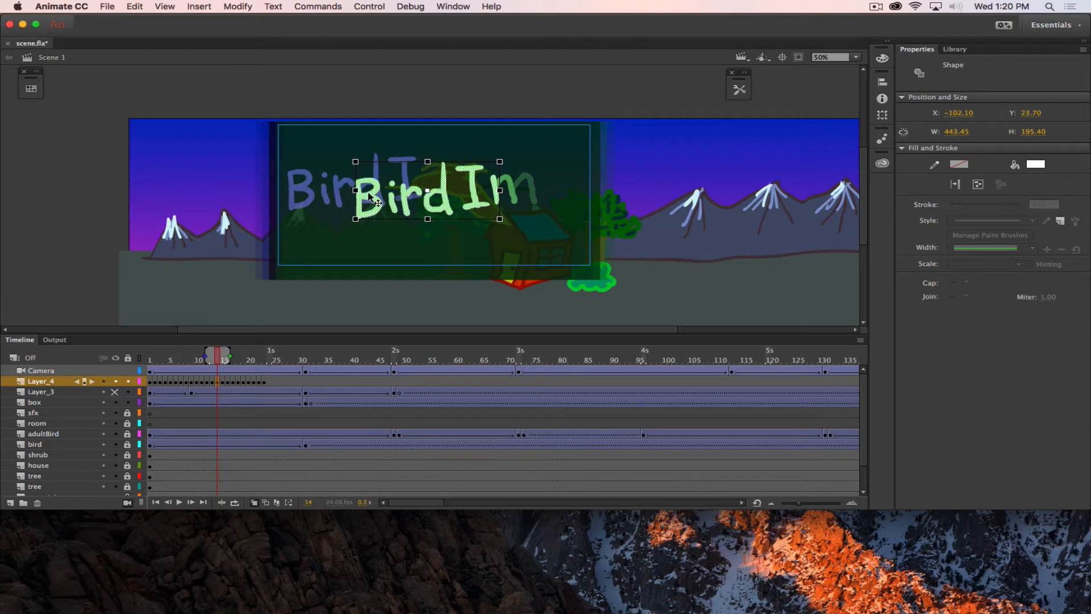
left_click(212, 381)
left_click(357, 193)
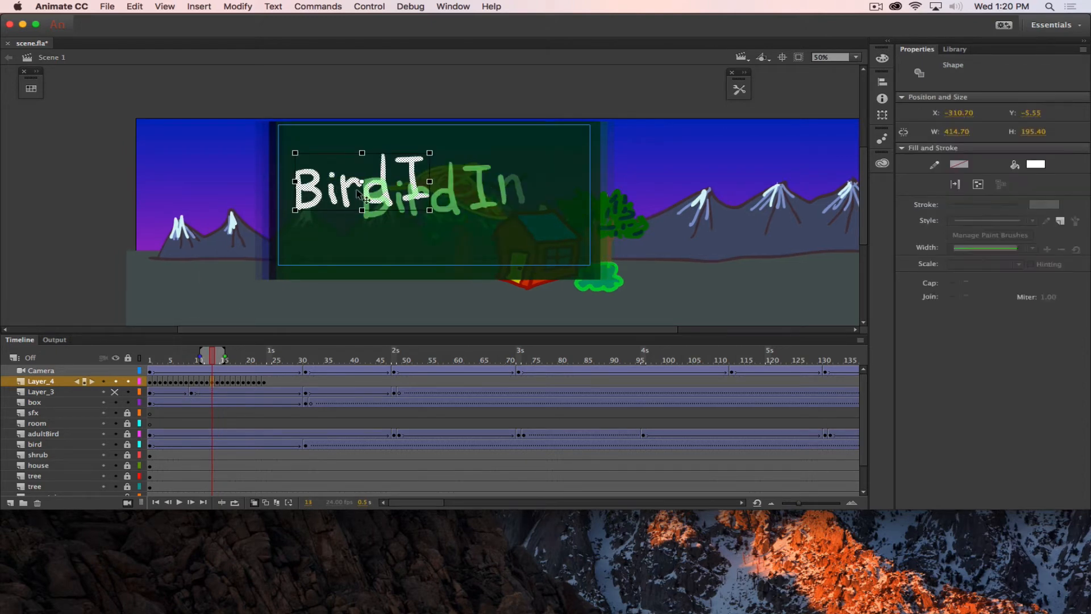
left_click_drag(358, 193, 426, 202)
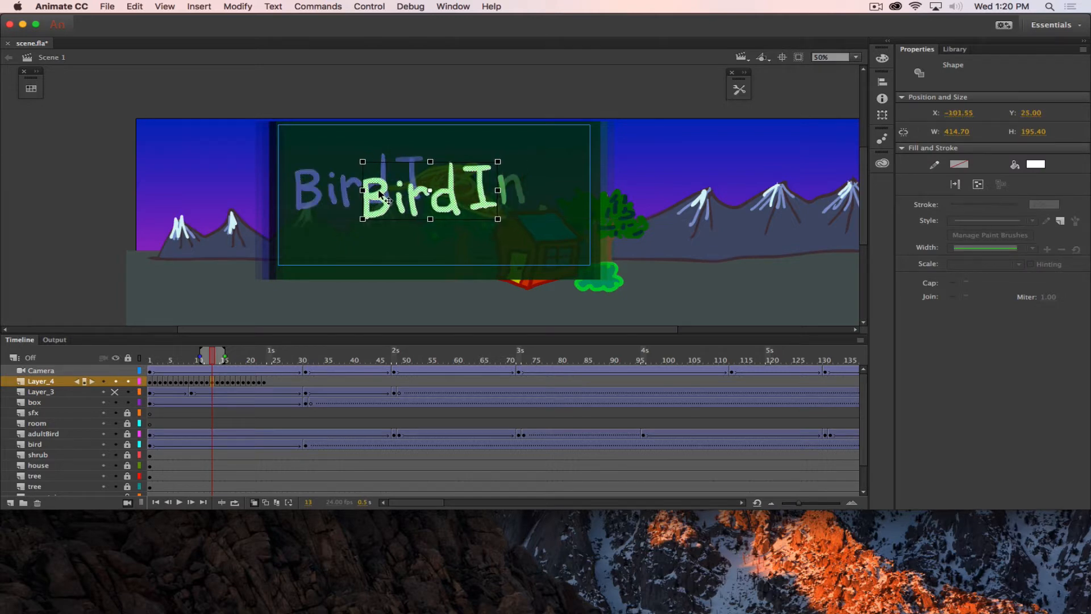
Step: Move the frame 12 lettering over the following frame's ghost and nudge it to about X -104, Y 25
left_click(207, 386)
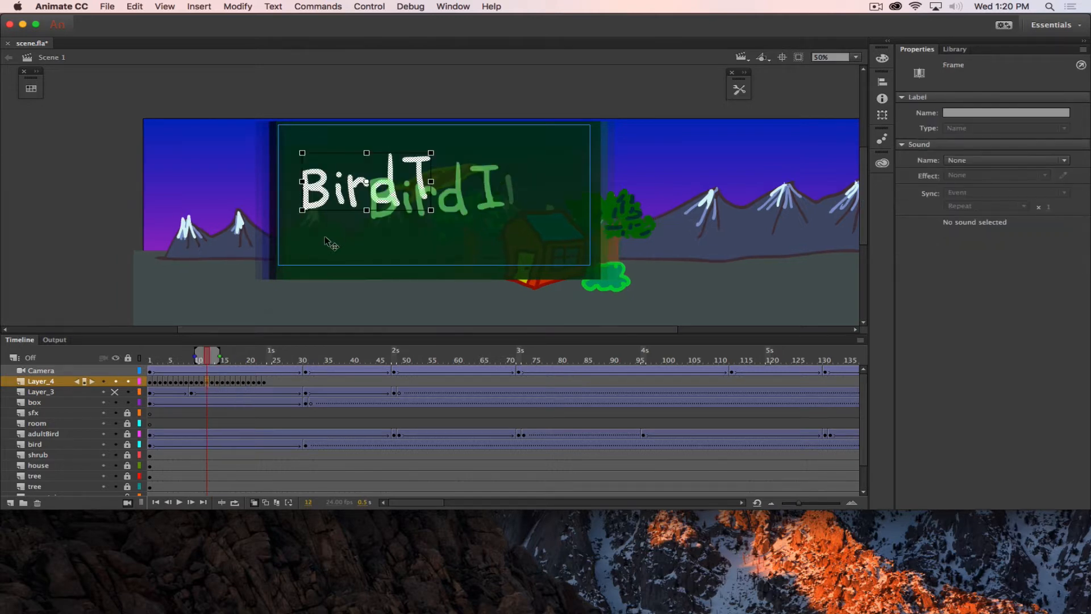
left_click(357, 199)
left_click_drag(357, 199, 384, 201)
key("Down")
key("Left")
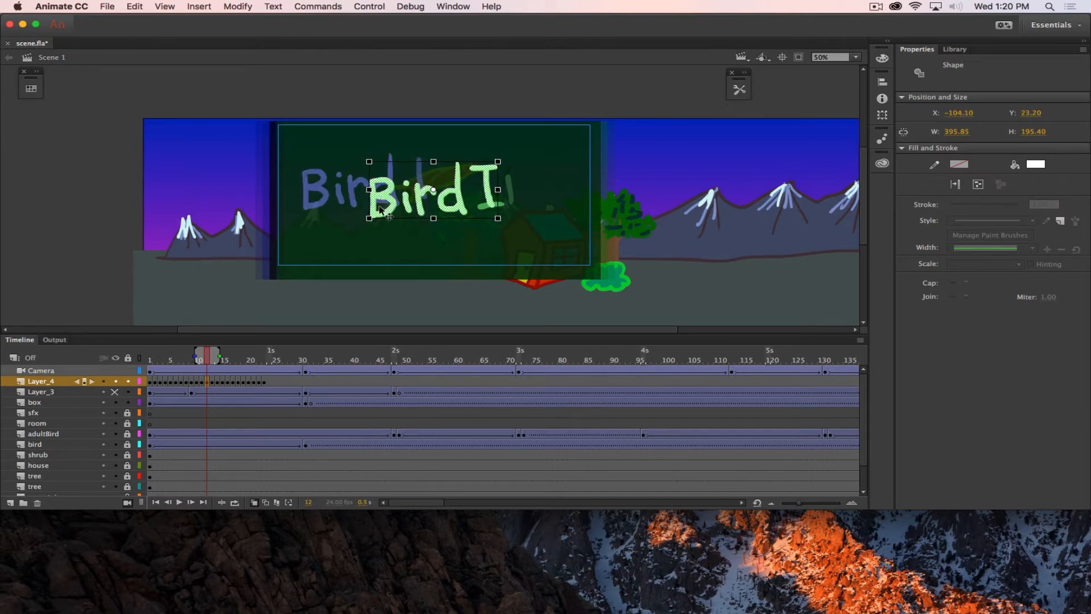
key("Down")
key("Left")
key("Right")
key("Right")
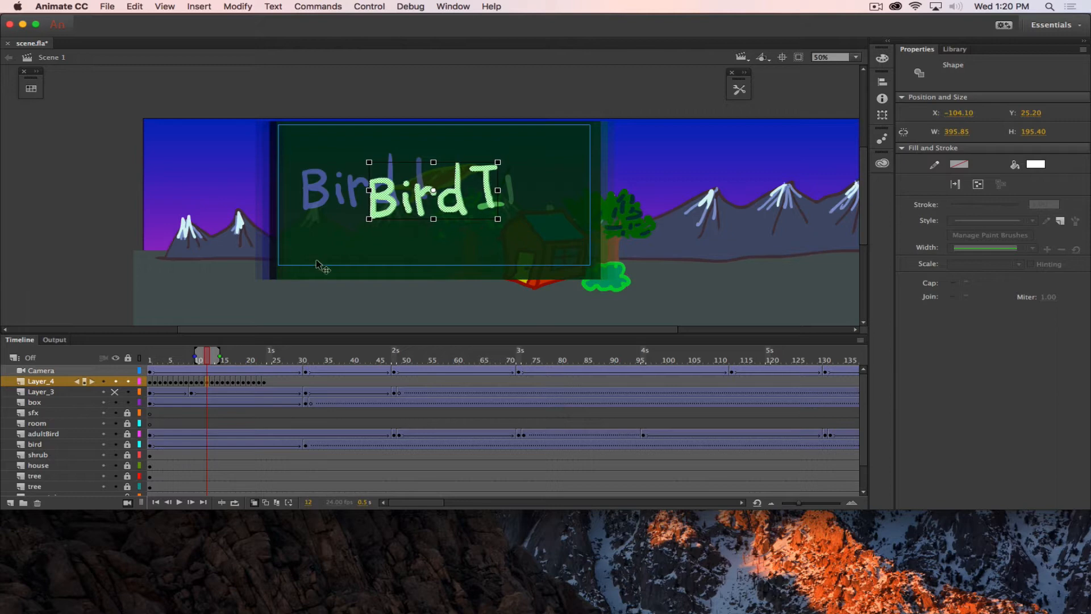
Step: Move the frame 11 lettering over the following frame's ghost and nudge it to about X -104, Y 26
left_click(202, 382)
left_click_drag(325, 187, 394, 197)
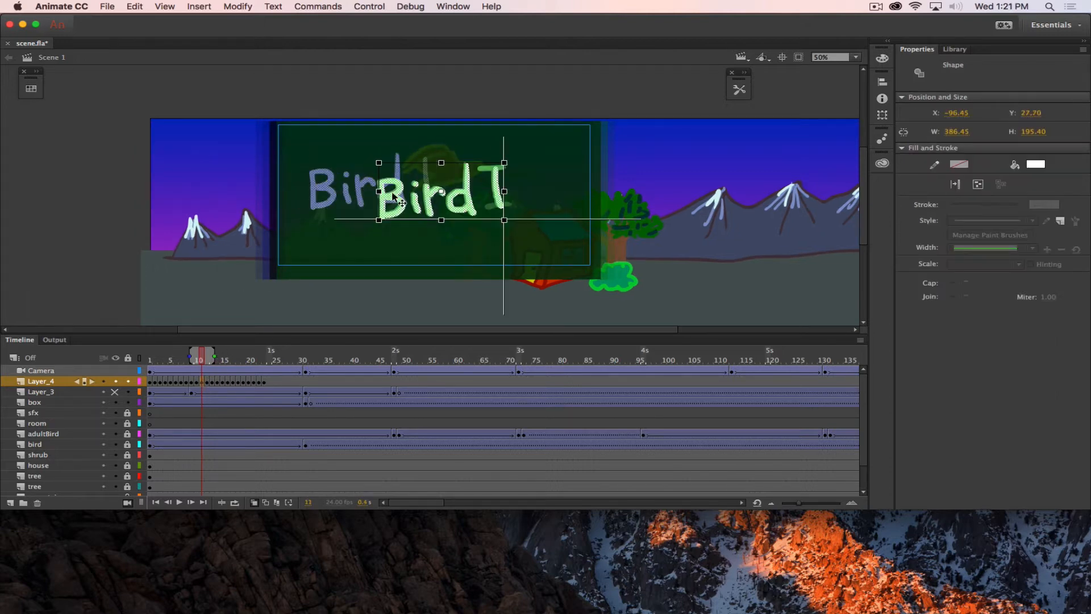
key("Left")
key("Left")
key("Left")
key("Down")
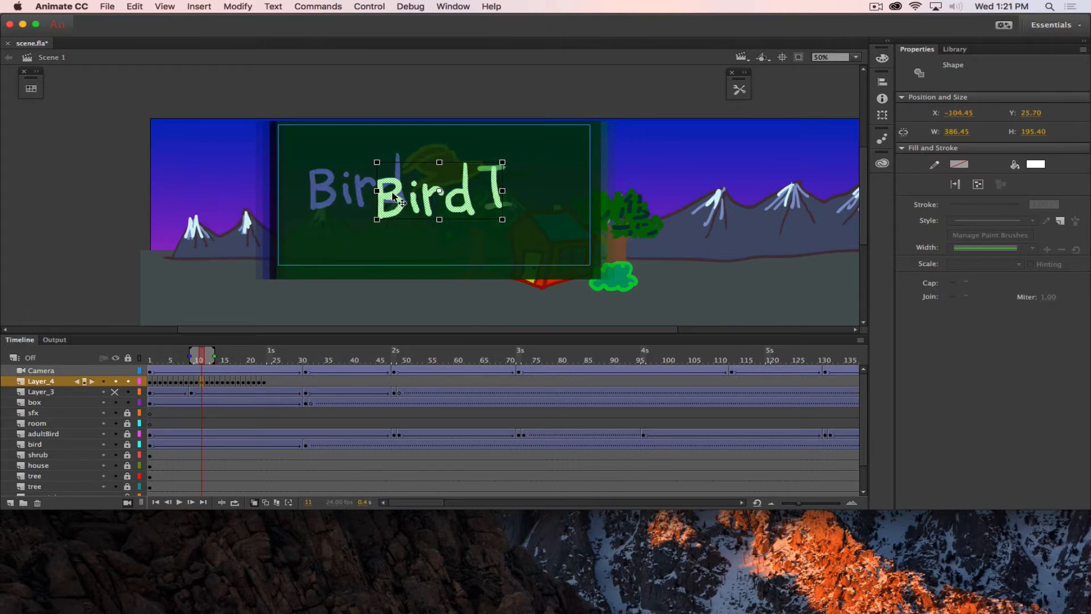
Step: Align the lettering on frames 10 and 9 with their following frames' ghosts, at about X -103, Y 26 and X -102, Y 26
left_click(196, 382)
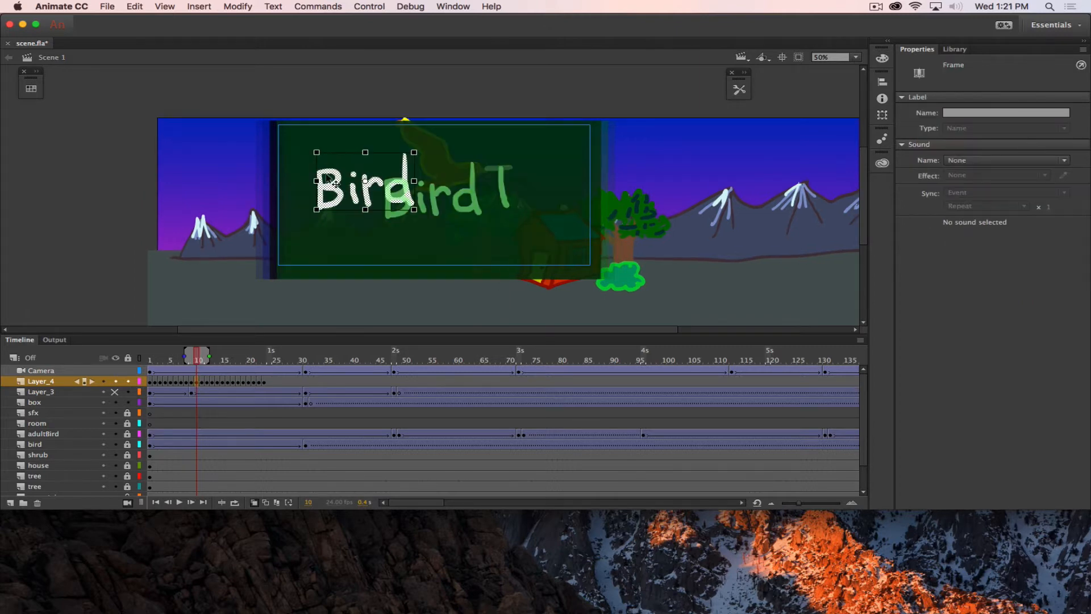
left_click_drag(338, 192, 399, 193)
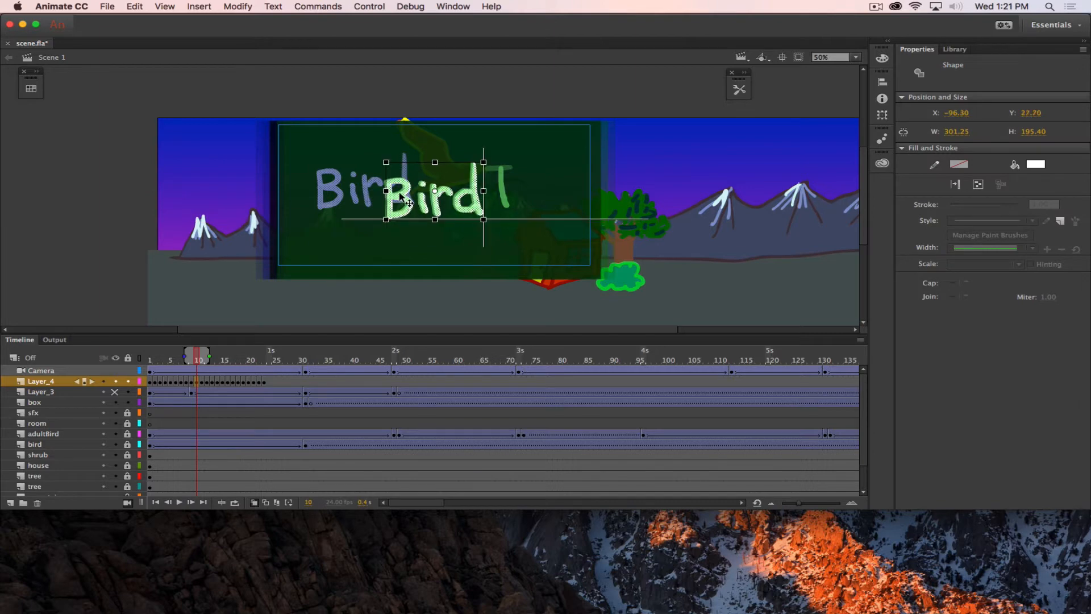
key("Left")
key("Up")
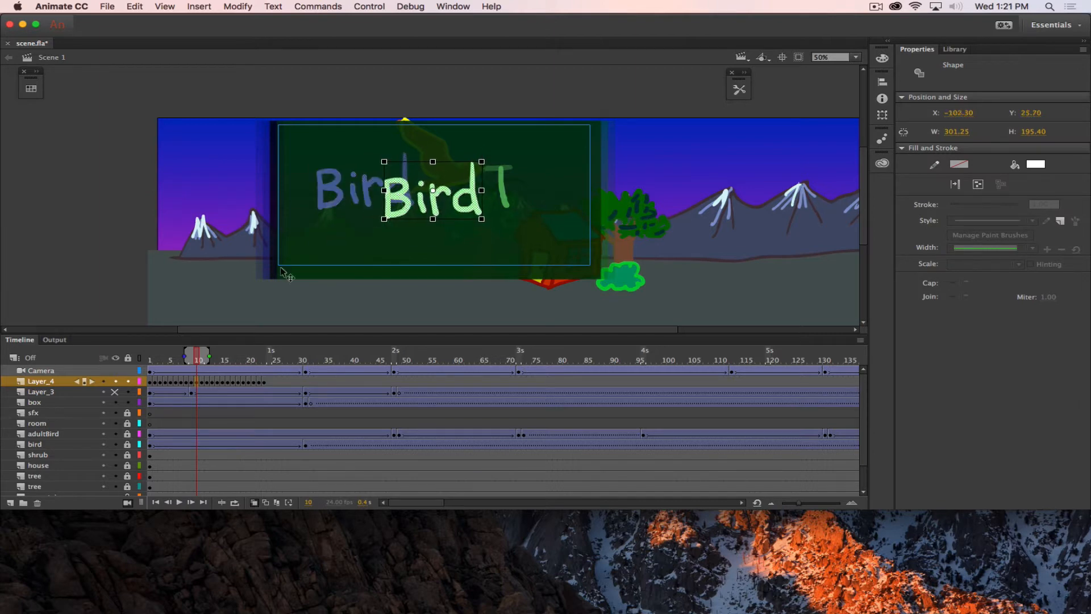
left_click(191, 382)
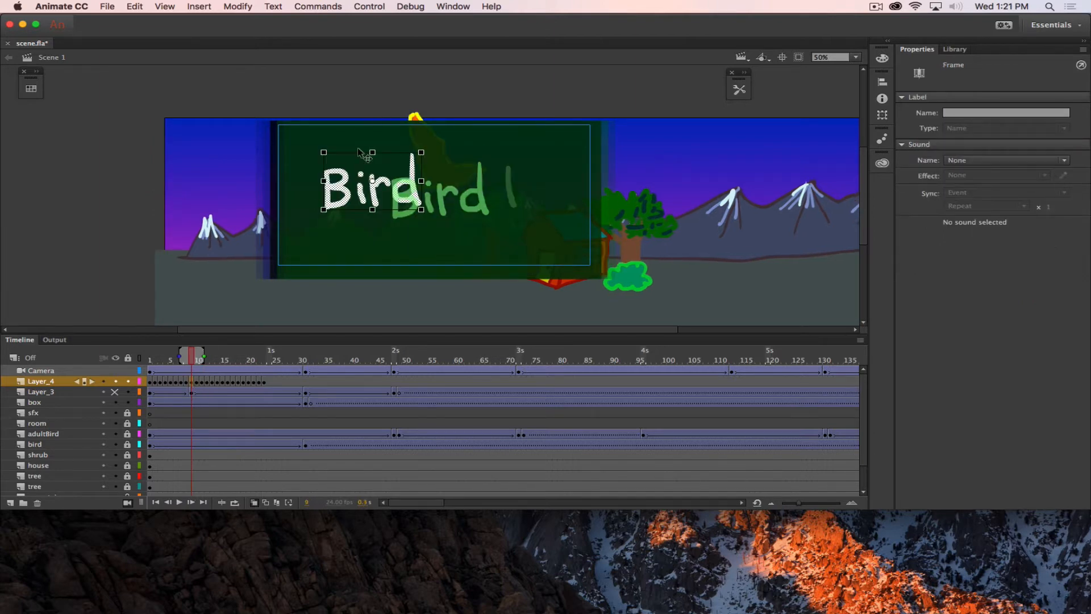
left_click(400, 197)
left_click_drag(399, 195, 406, 195)
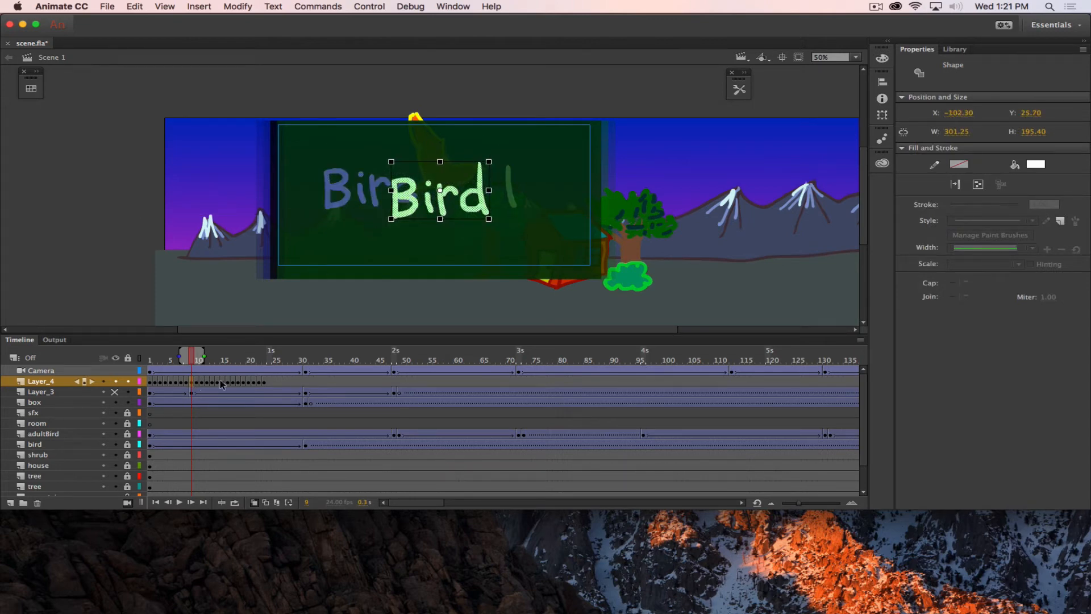
Step: Align the lettering on frames 8 and 7 with their following frames' ghosts, at about X -102, Y 81 and X -102, Y 80
left_click(187, 381)
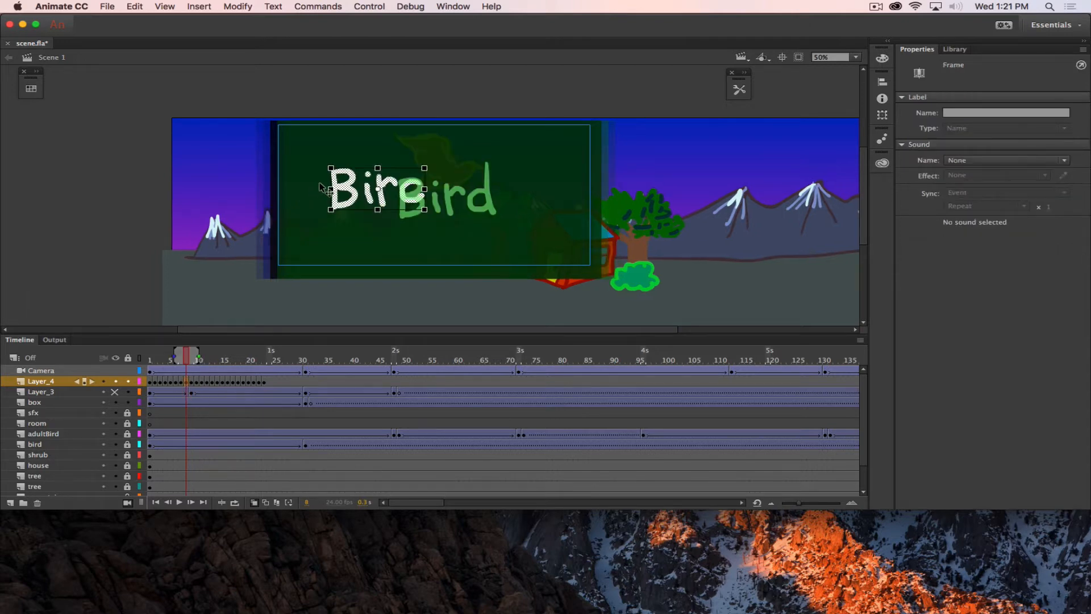
left_click_drag(343, 190, 410, 199)
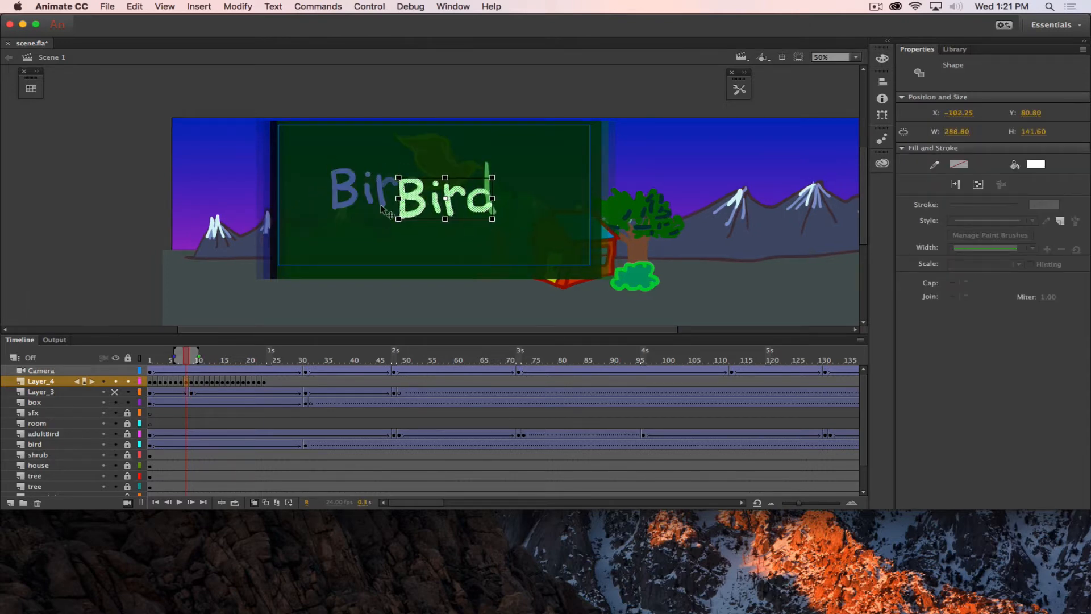
left_click(181, 381)
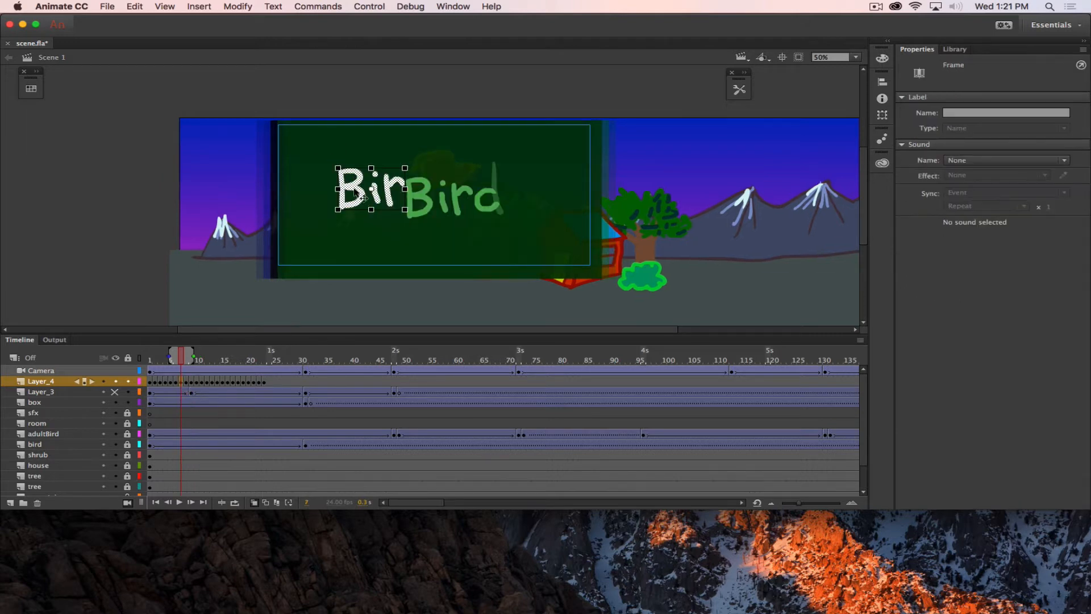
left_click_drag(357, 194, 416, 194)
key("Left")
key("Left")
key("Left")
key("Up")
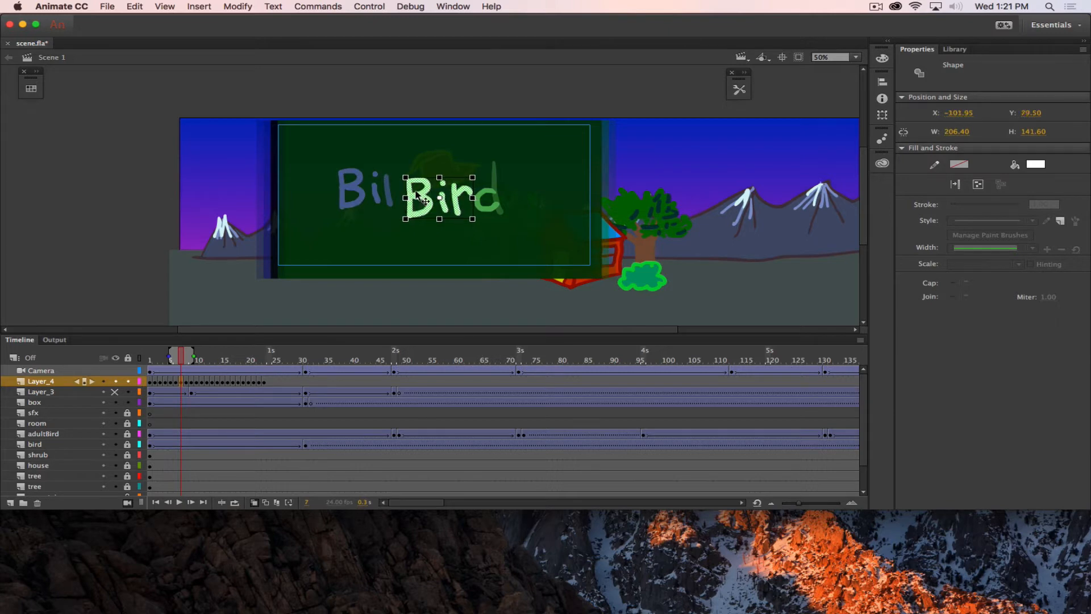
Step: Move the frame 6 lettering over the following frame's ghost and nudge it down to about X -102, Y 79
left_click(176, 381)
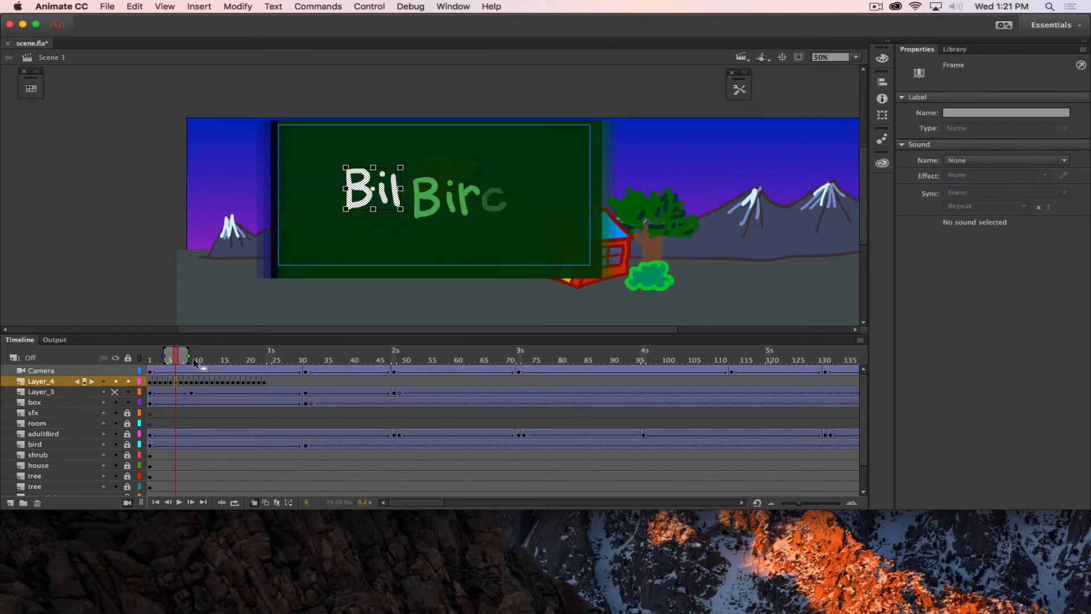
left_click_drag(359, 188, 424, 194)
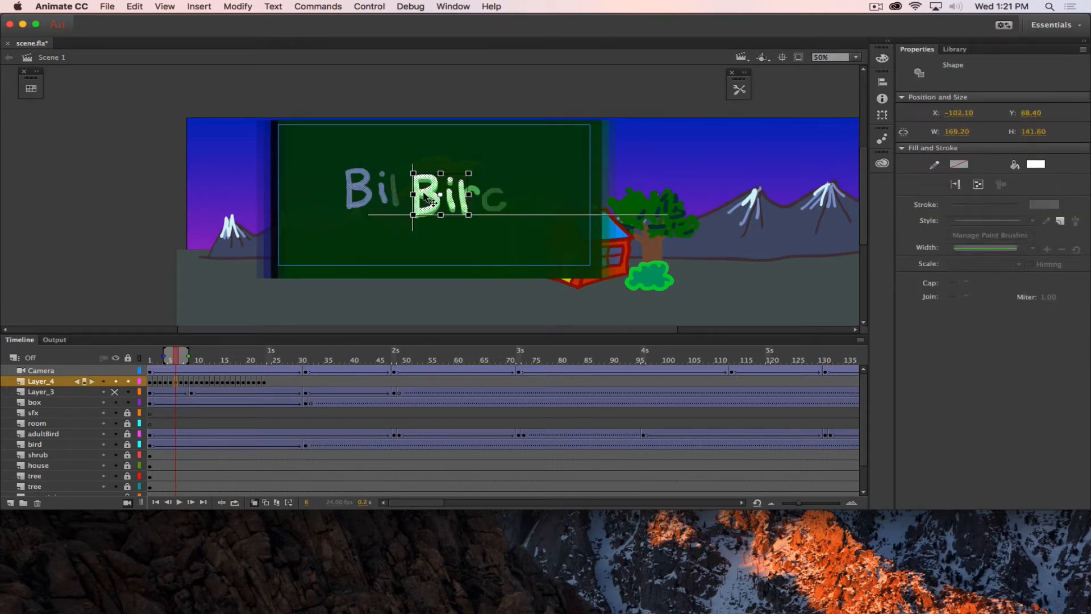
key("Down")
key("Down")
key("Down")
key("Down")
key("Down")
key("Down")
key("Down")
key("Down")
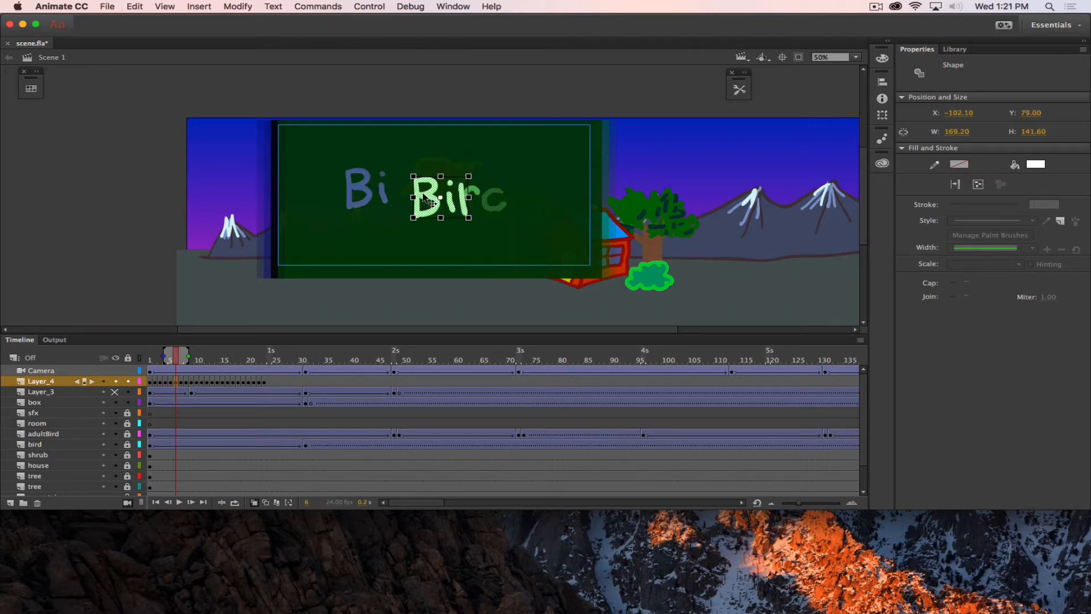
Step: Align the lettering on frames 5 and 4 with their following frames' ghosts, at about X -102, Y 82 and X -102, Y 80
left_click(170, 382)
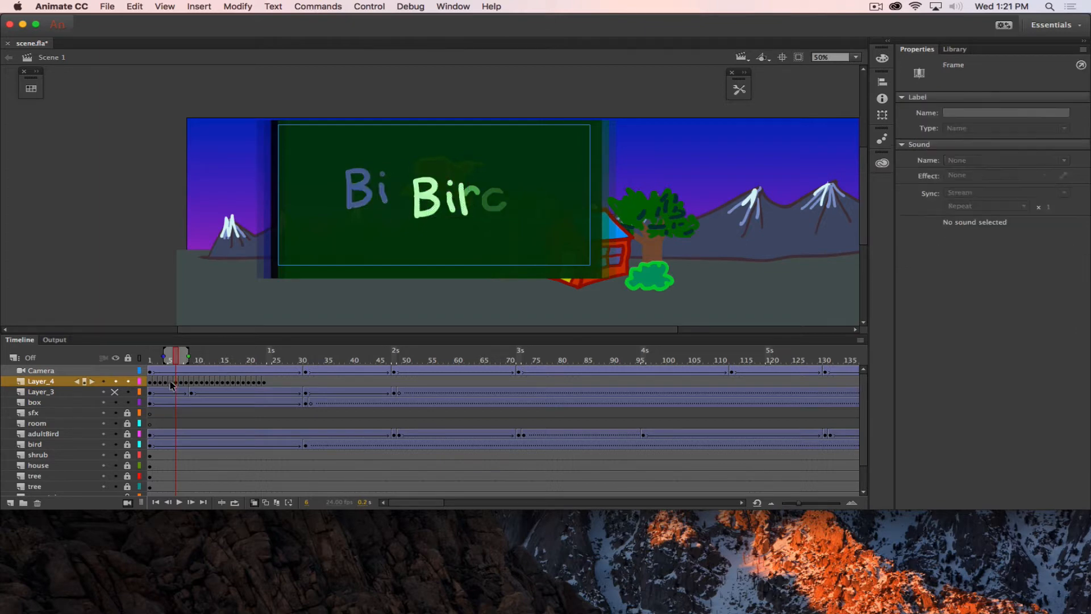
left_click_drag(454, 196, 459, 205)
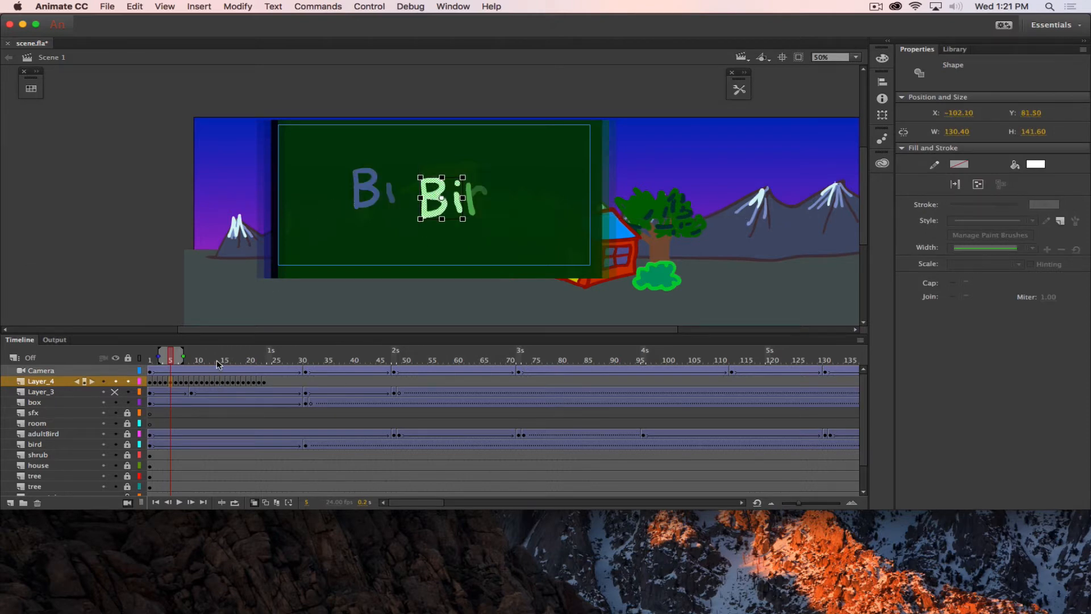
left_click(164, 381)
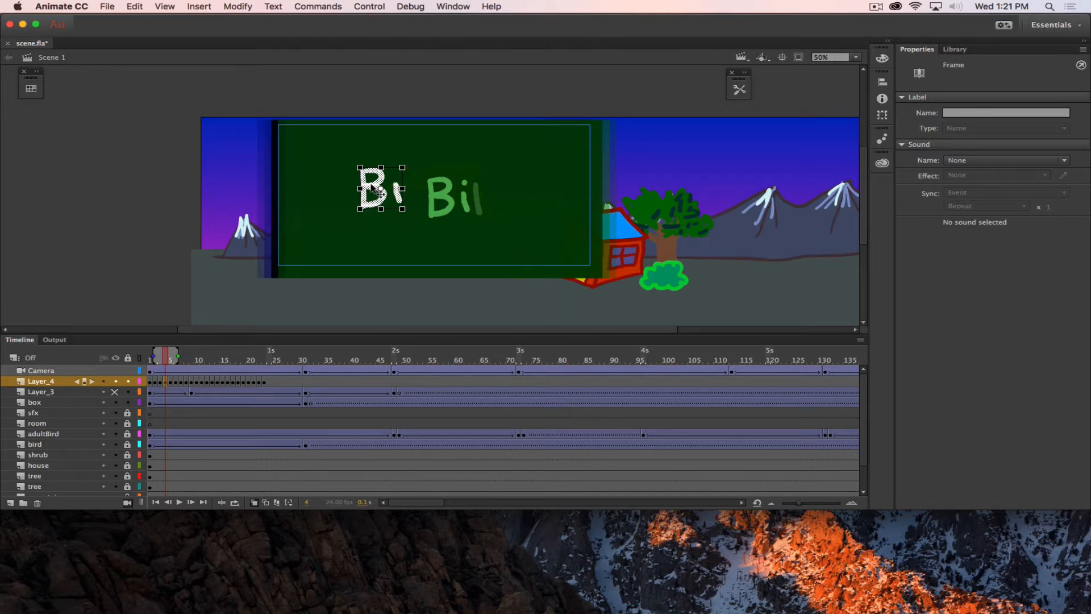
left_click_drag(376, 196, 446, 204)
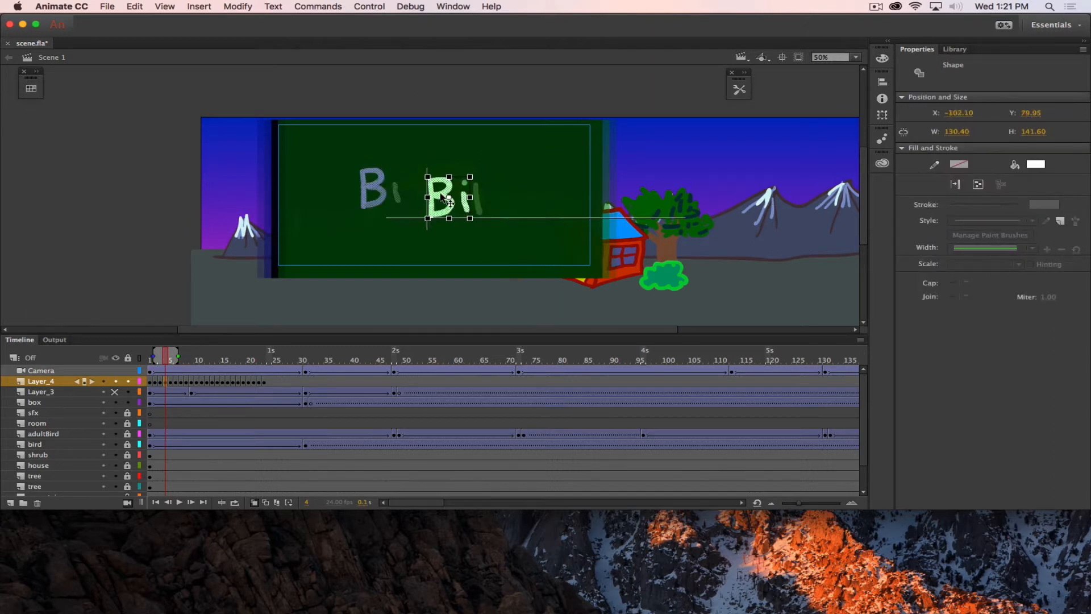
Step: Align the lettering on frames 3 and 2 with their following frames' ghosts, at about X -102, Y 81 and X -101, Y 82
left_click(159, 381)
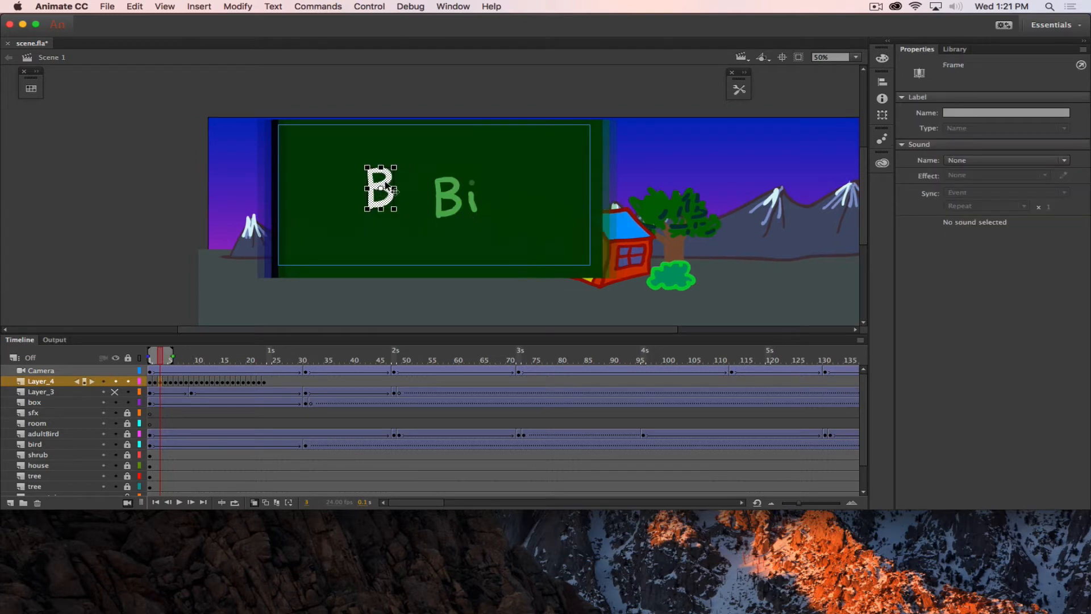
left_click_drag(414, 192, 478, 201)
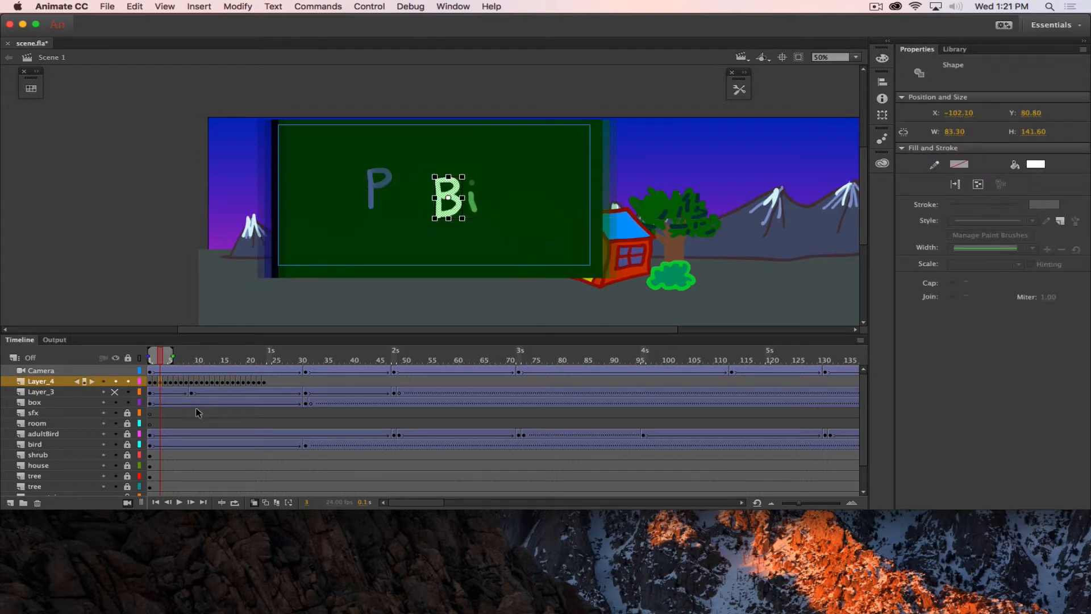
left_click(154, 382)
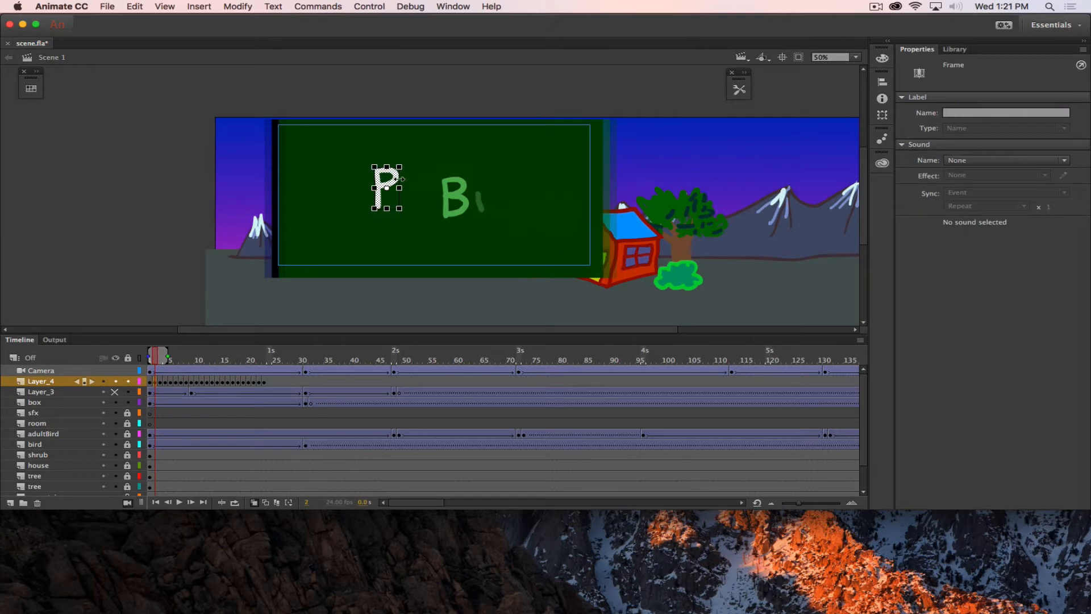
left_click_drag(386, 182, 456, 188)
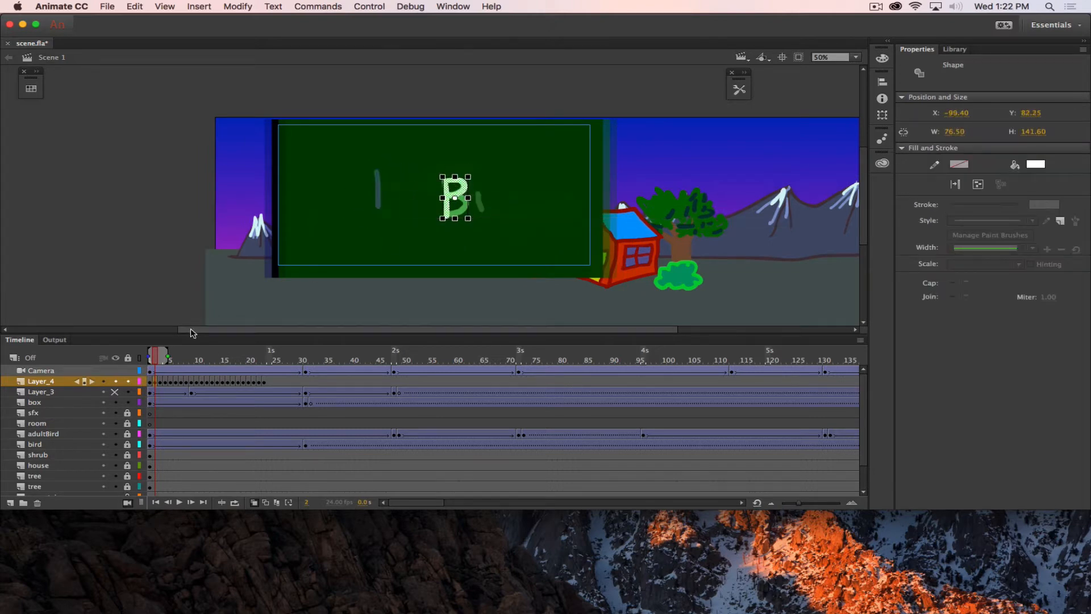
key("Up")
key("Up")
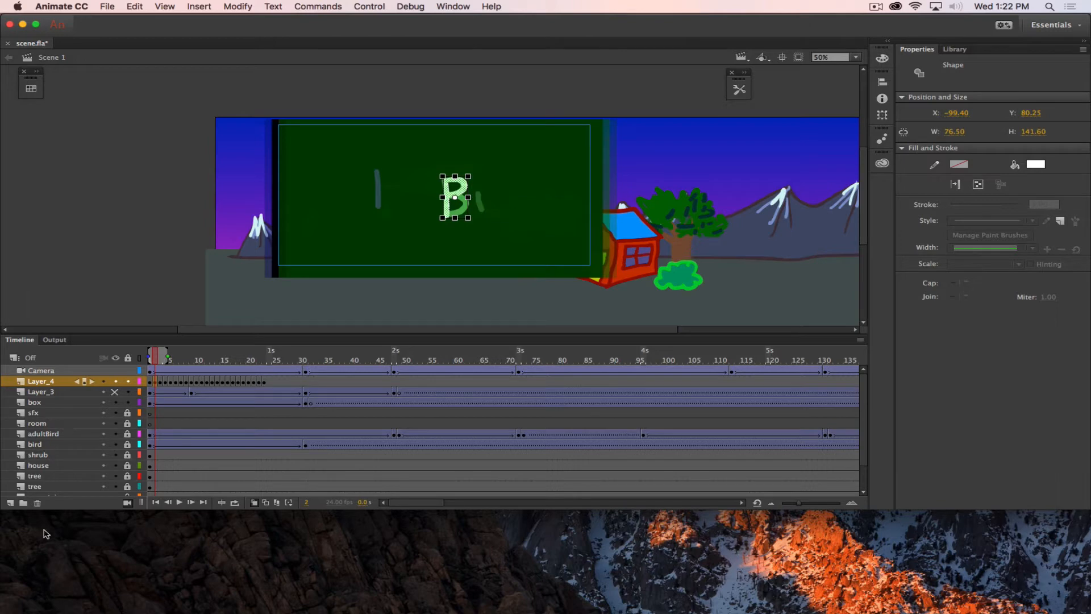
key("Down")
key("Down")
key("Left")
key("Left")
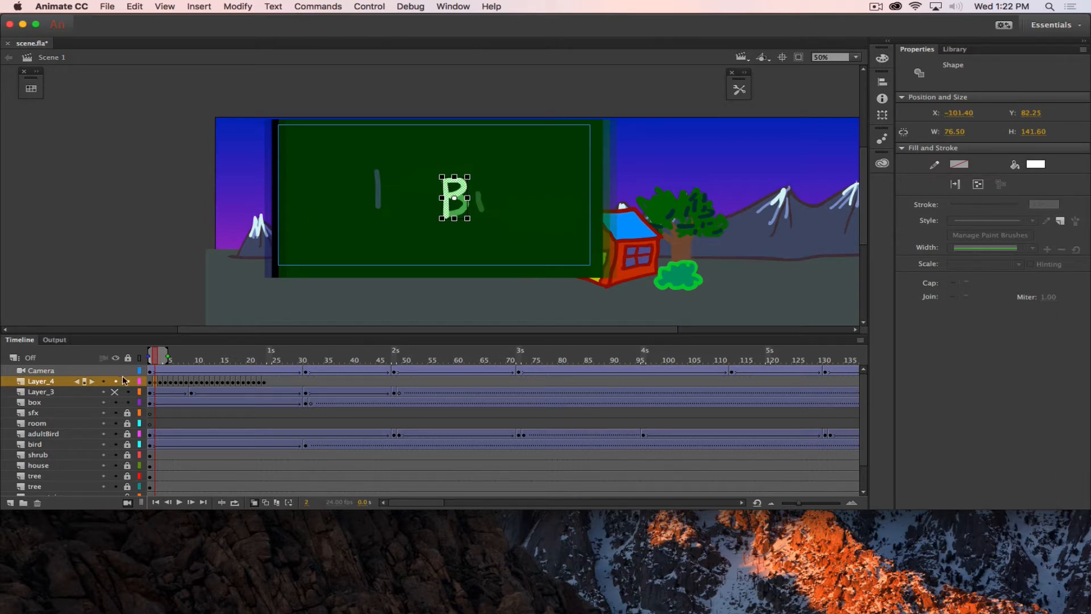
Step: Align the frame 1 stroke with the stem of the ghosted B at about X -101, Y 81, and turn off onion skinning
left_click(151, 382)
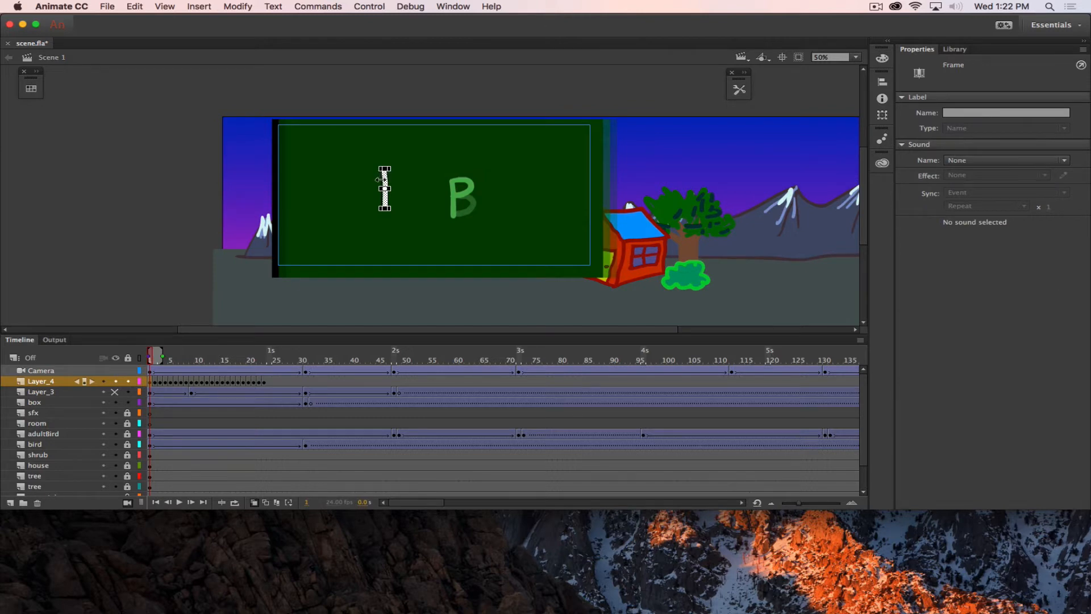
key("super+equal")
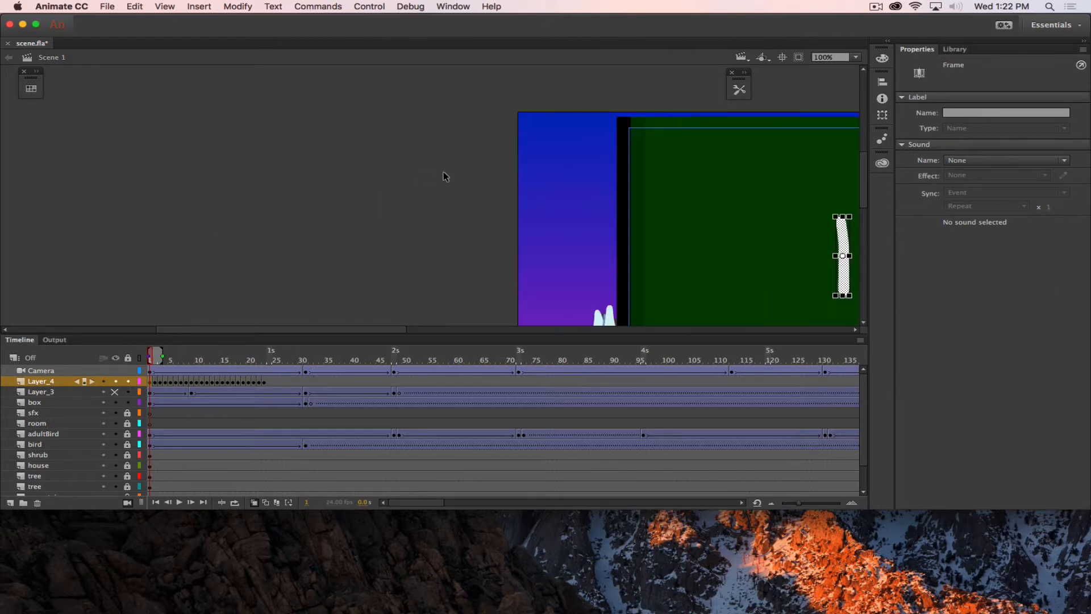
left_click_drag(673, 290, 114, 246)
left_click_drag(290, 190, 423, 215)
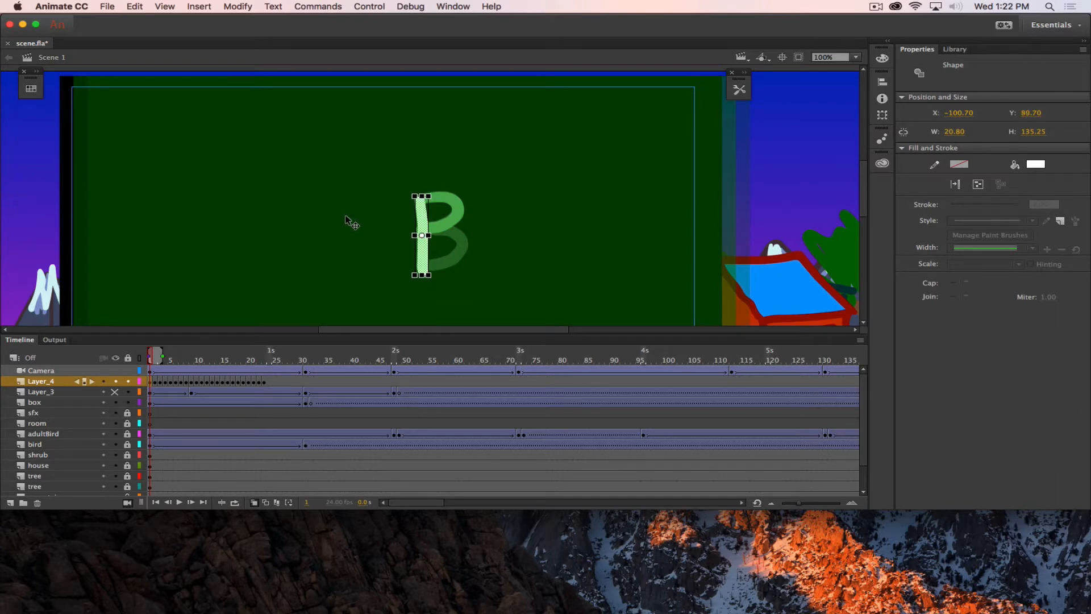
left_click(352, 222)
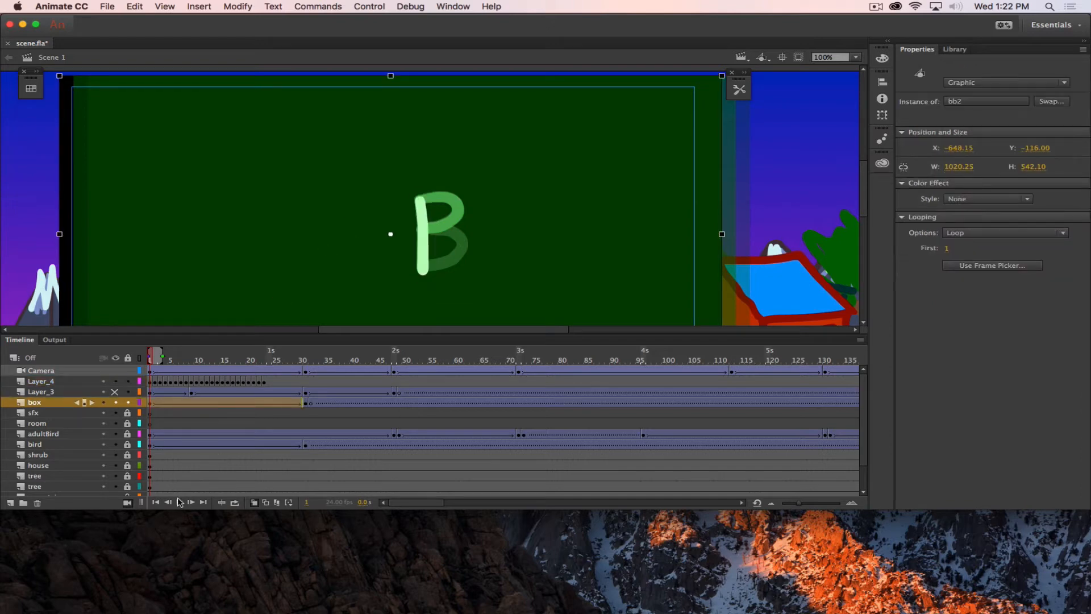
left_click(254, 503)
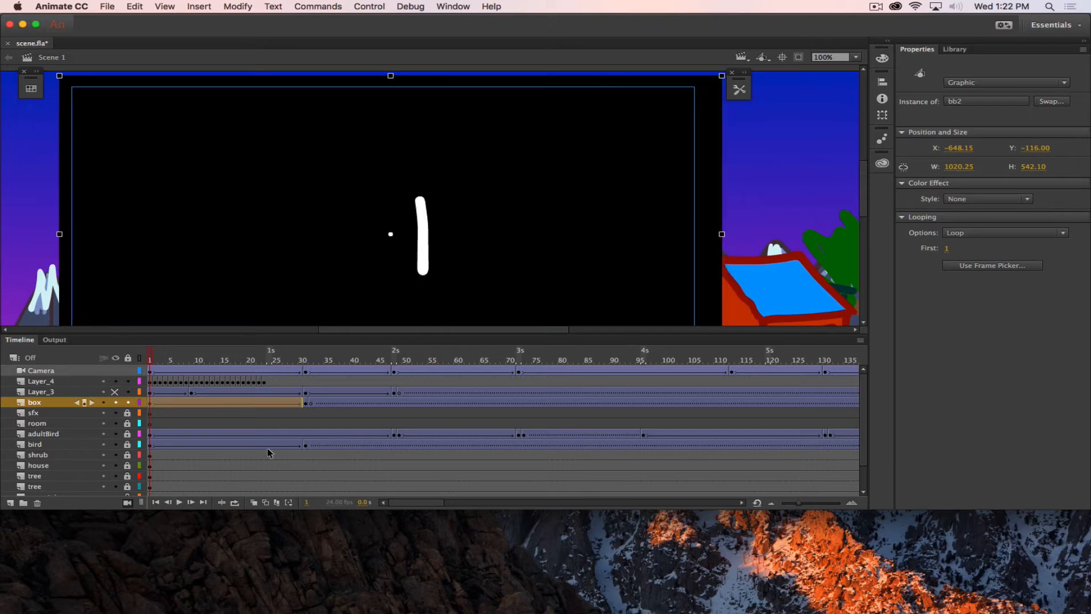
Step: Play the opening from frame 1 and advance to frame 29 to check how long the lettering stays in view
key("Return")
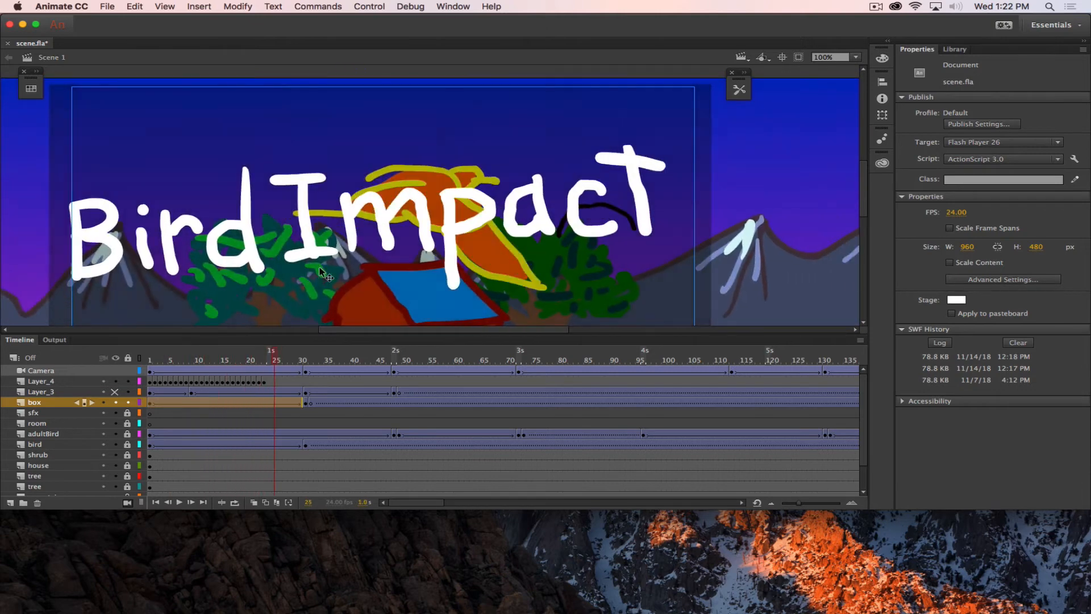
key("period")
key("period")
key("period")
key("period")
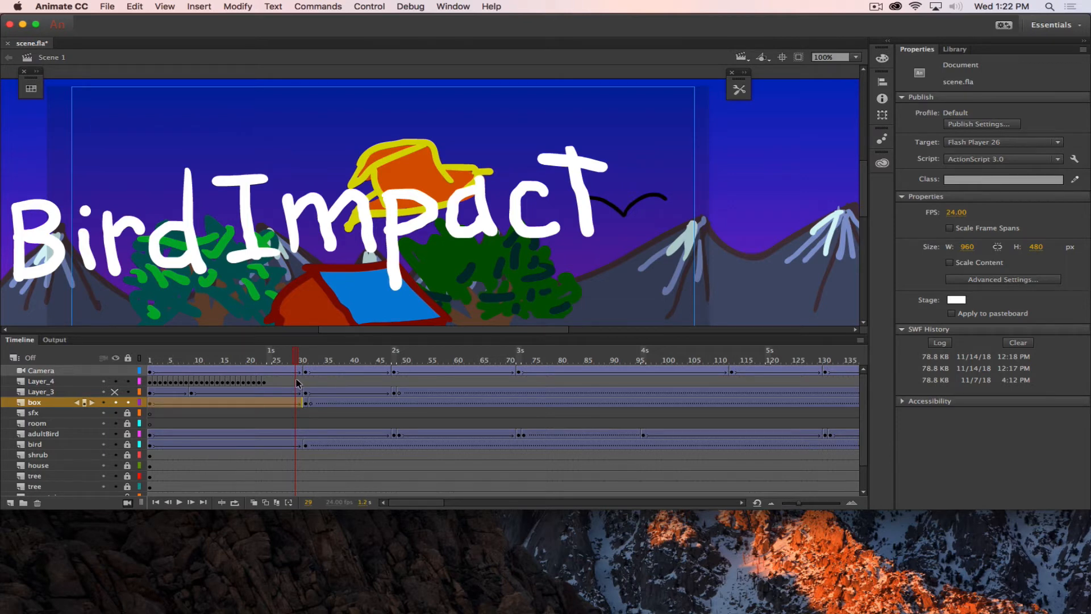
Step: Insert a blank keyframe at frame 31 of Layer_4 to end the hand-lettered title, and return to frame 1
left_click(271, 383)
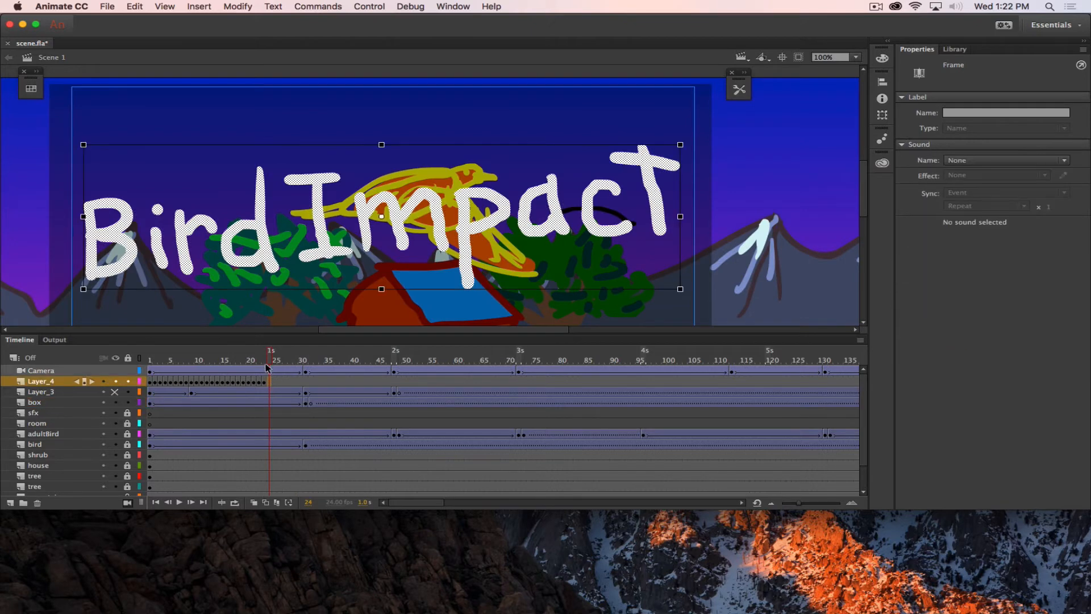
left_click_drag(269, 358, 305, 359)
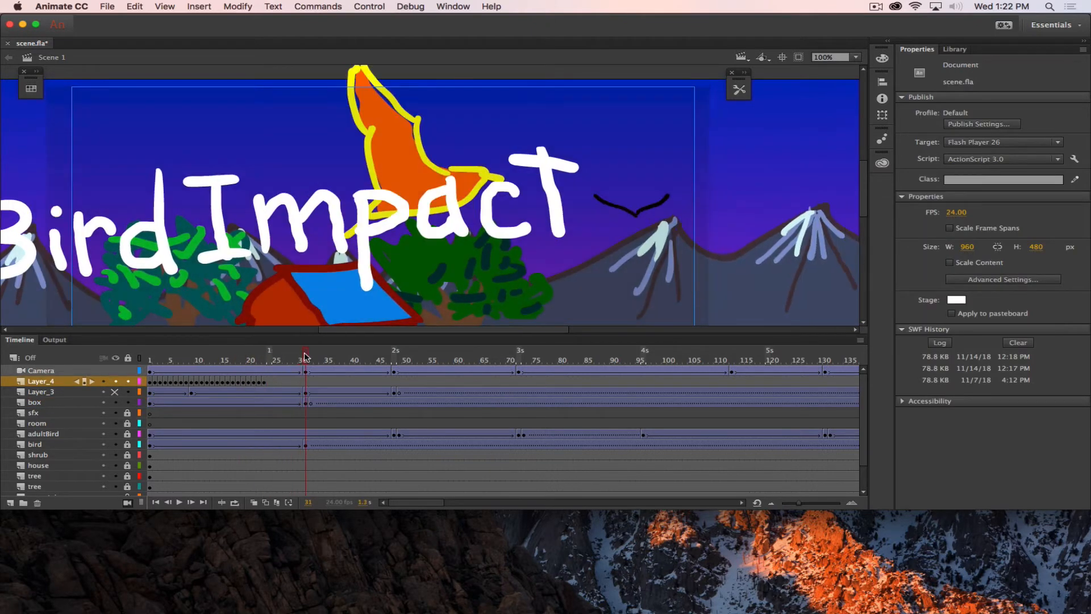
left_click(305, 381)
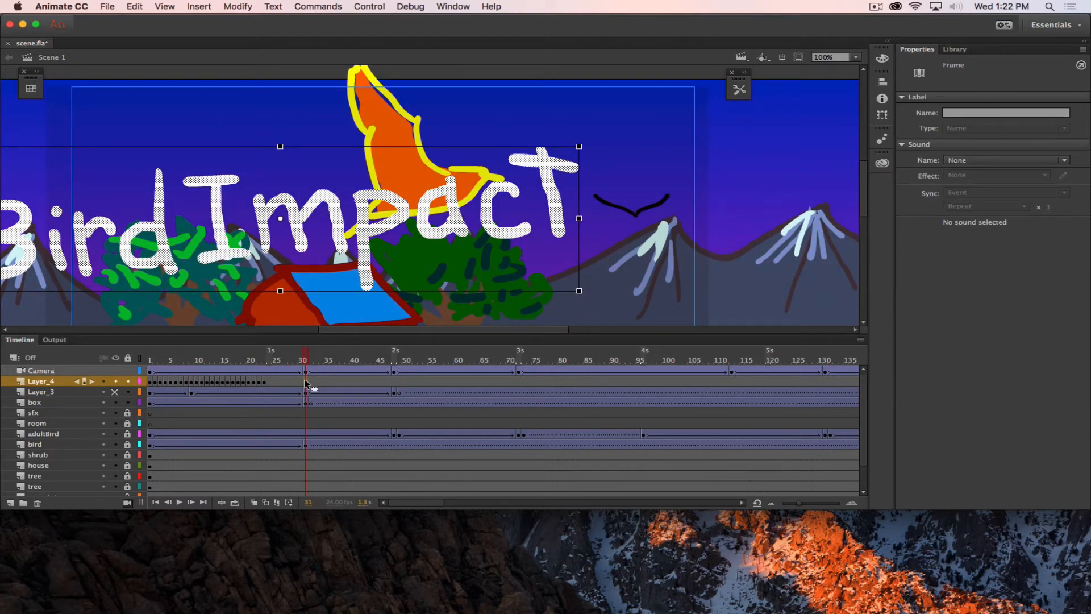
key("F7")
left_click_drag(306, 358, 80, 358)
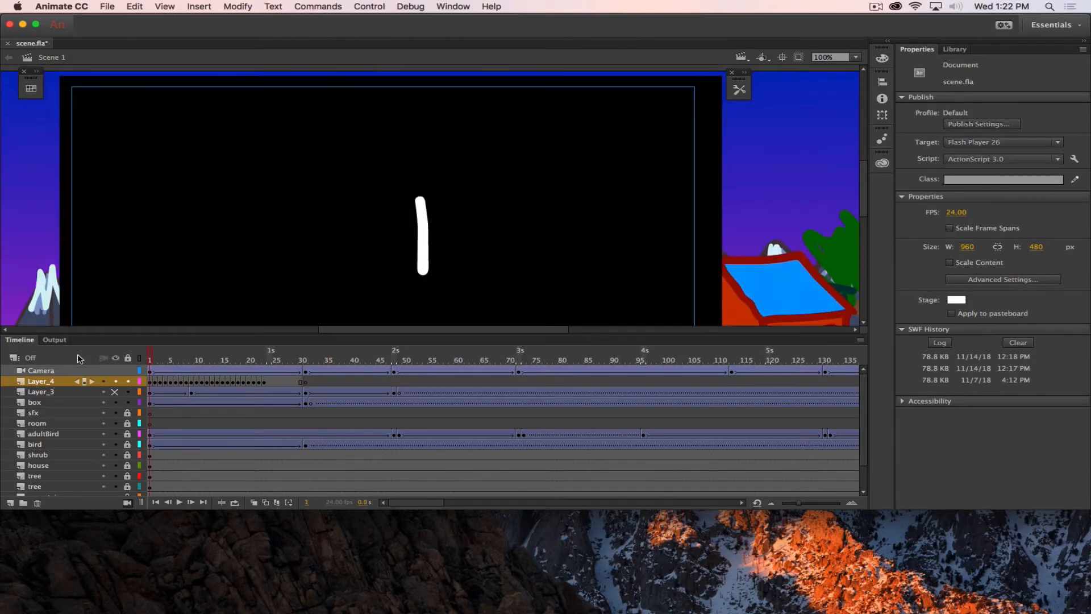
Step: Check Layer_3's typed title against the lettering by toggling its visibility, and test the movie with that layer hidden
scroll(359, 196, "down", 3)
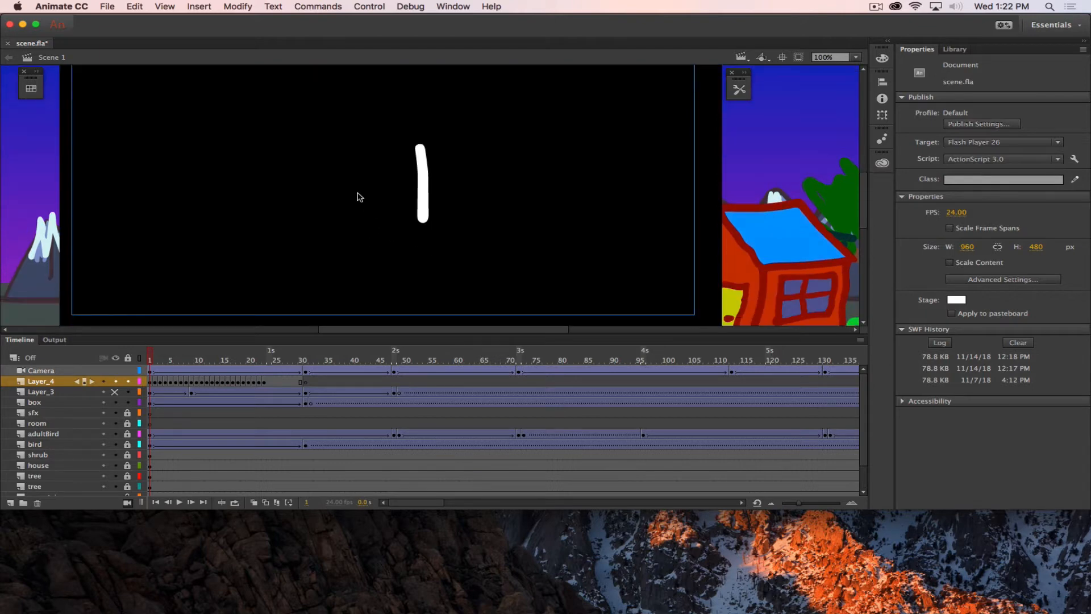
scroll(359, 196, "up", 2)
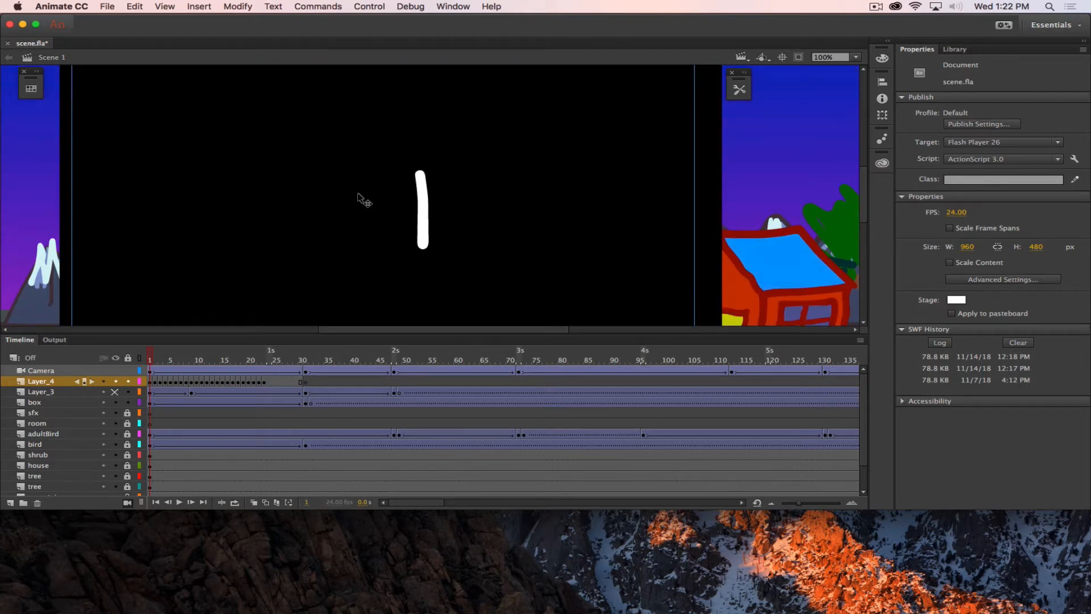
left_click(114, 391)
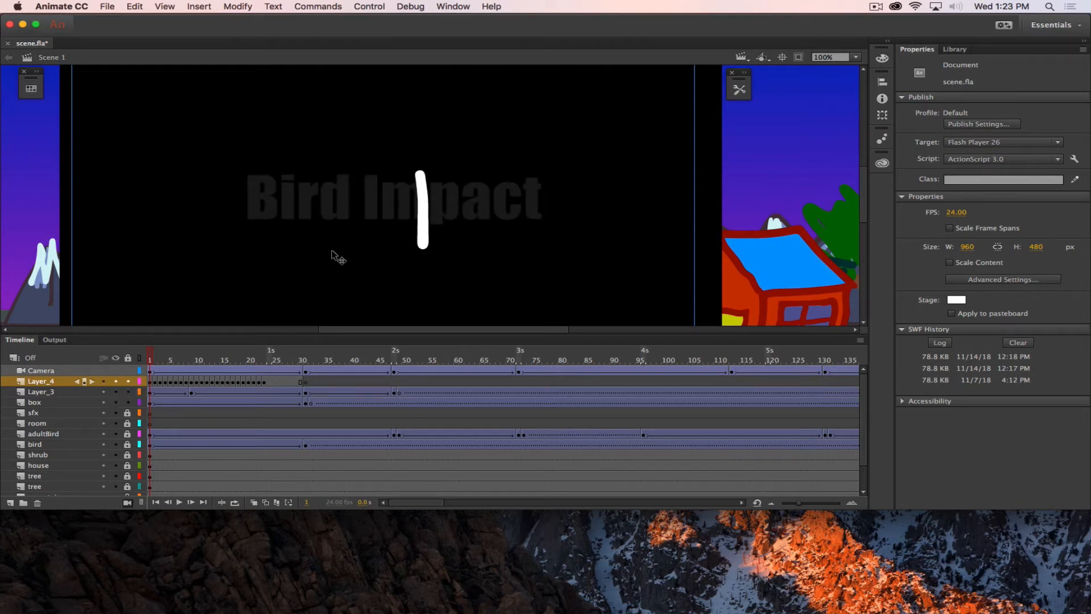
left_click(117, 392)
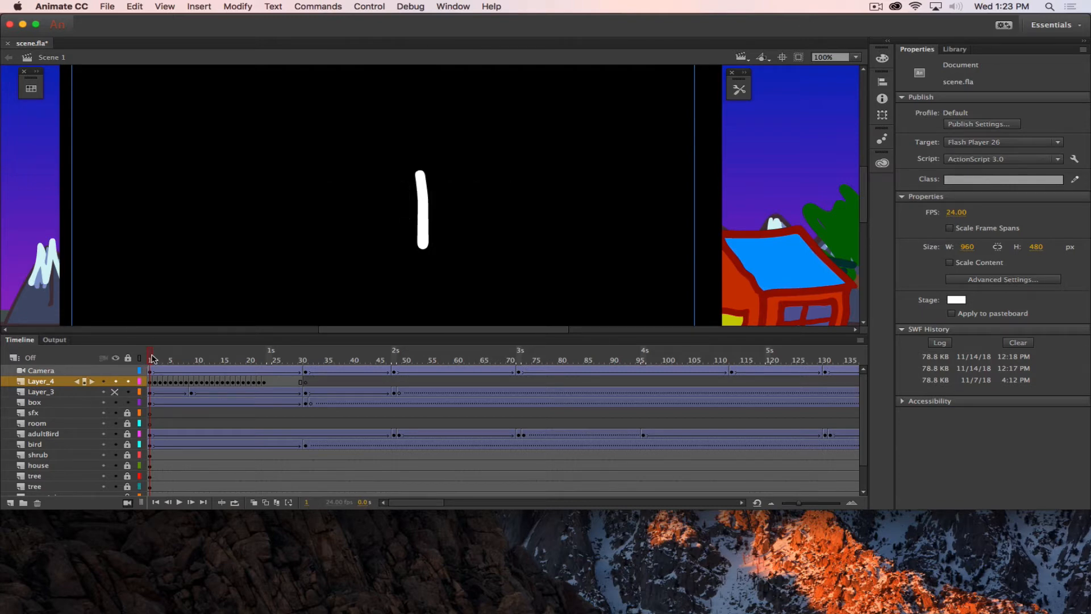
key("super+Return")
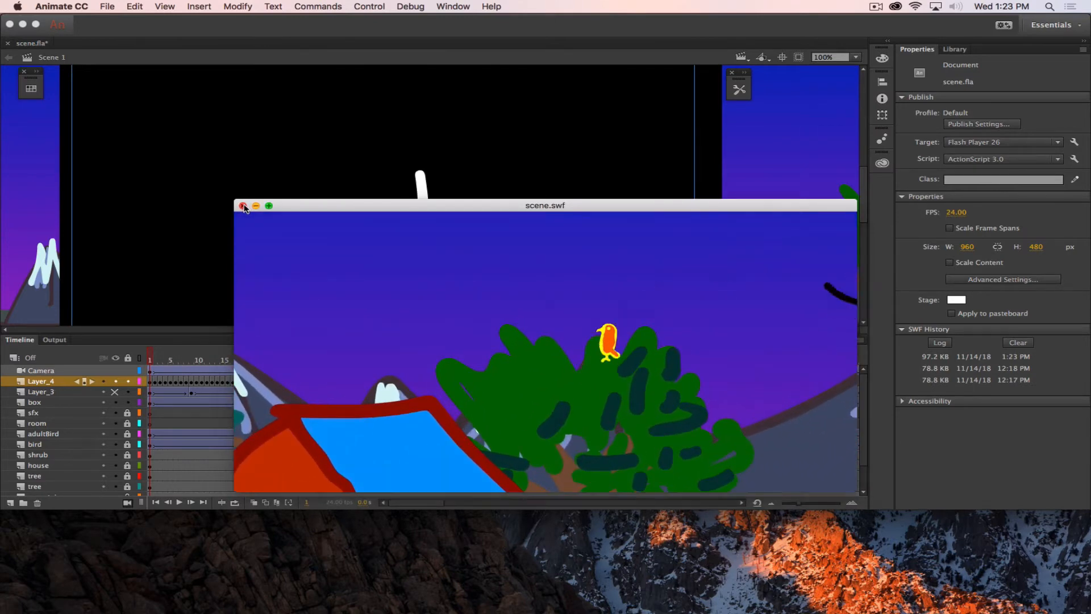
left_click(243, 206)
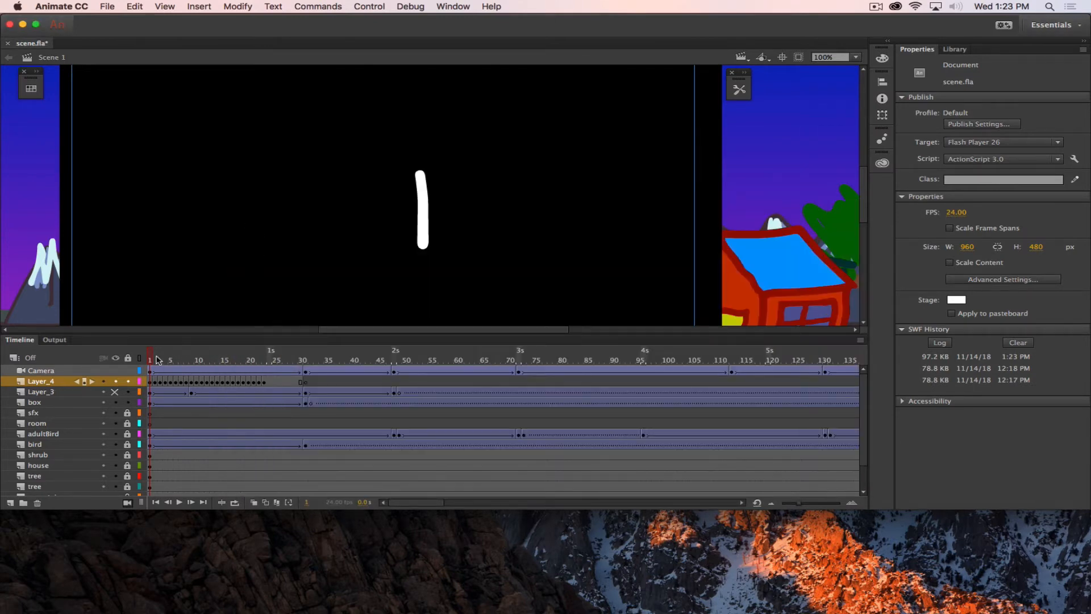
left_click_drag(149, 359, 126, 334)
left_click(115, 392)
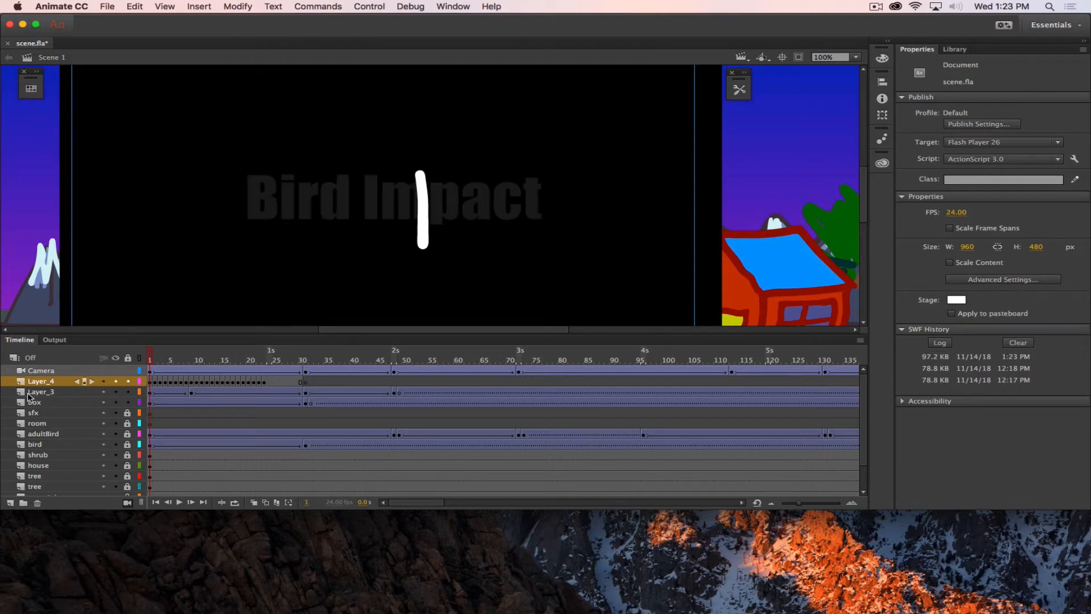
left_click(116, 392)
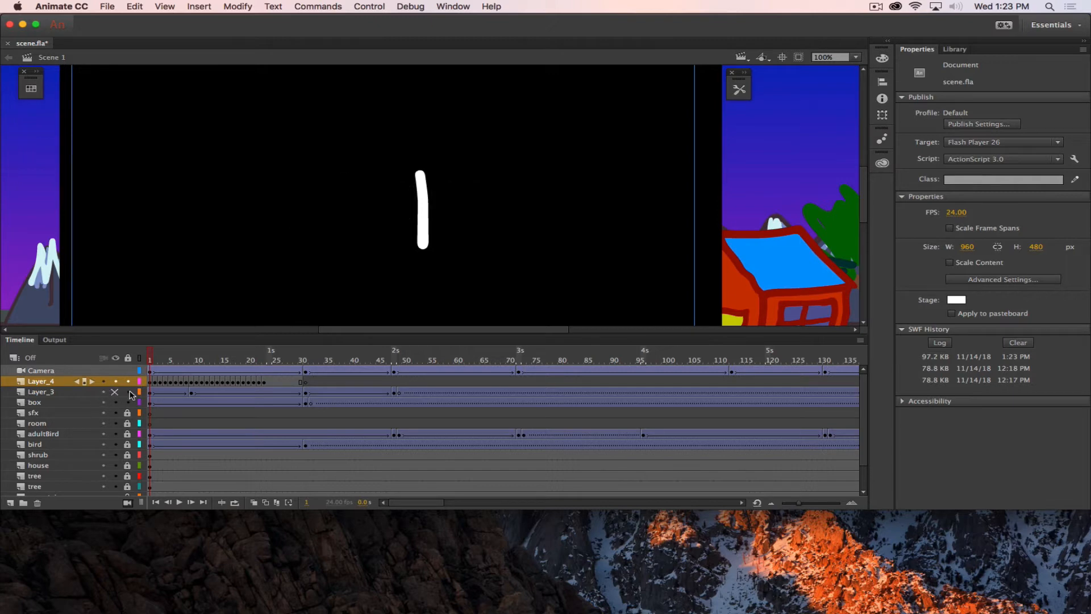
Step: Change Layer_3 to a Guide layer in its layer properties
left_click(26, 392)
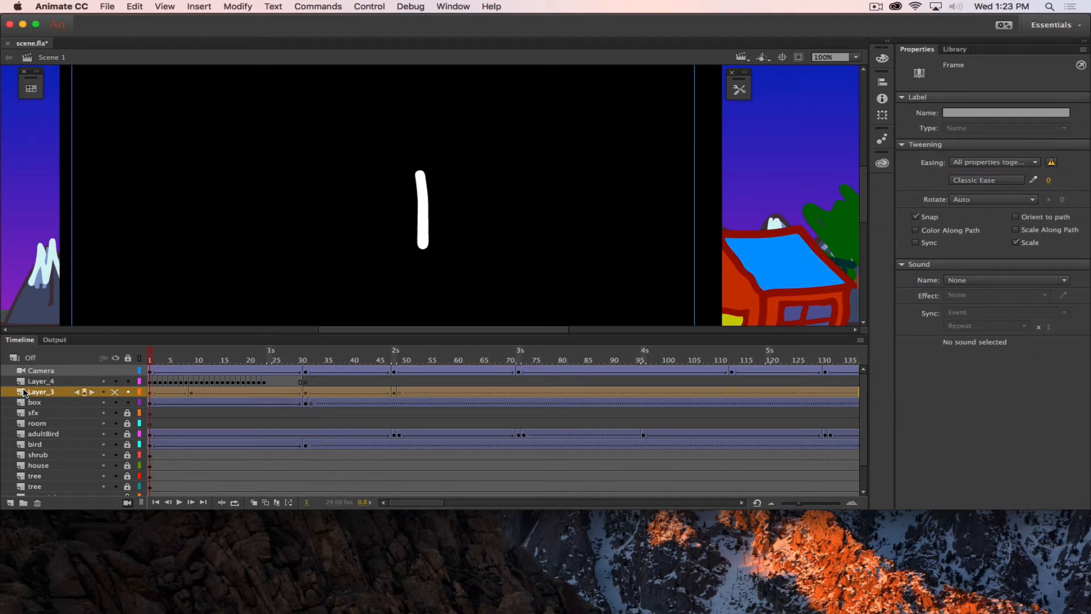
right_click(24, 392)
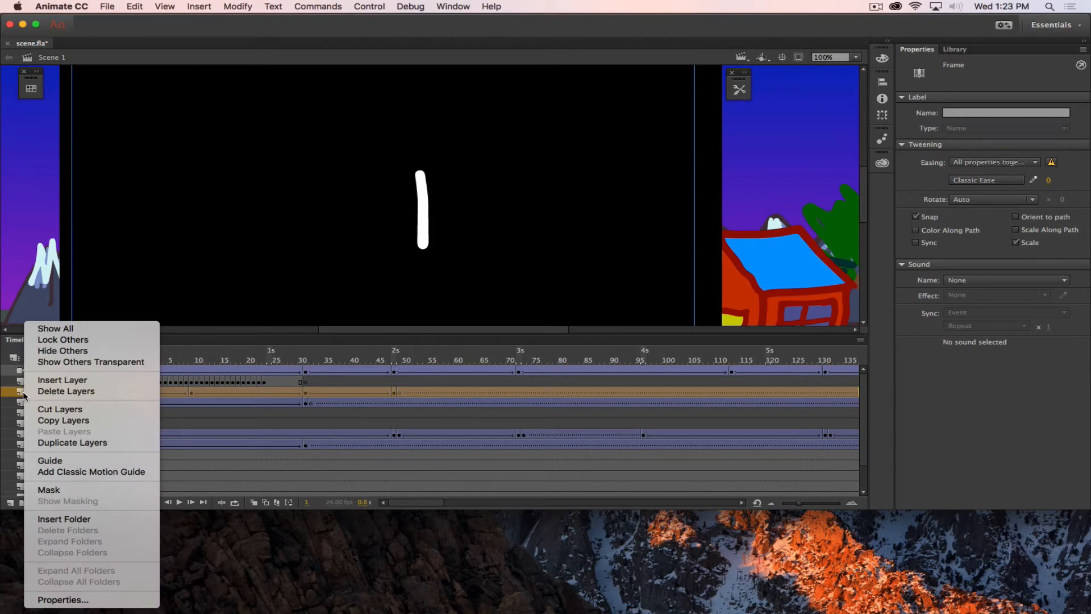
left_click(63, 600)
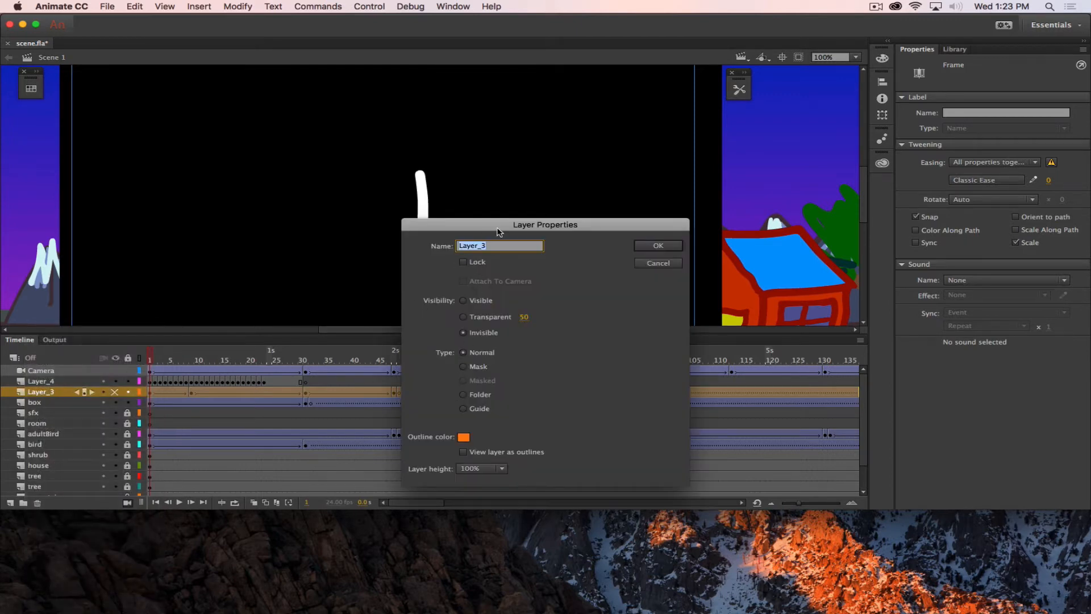
left_click(476, 410)
left_click(658, 246)
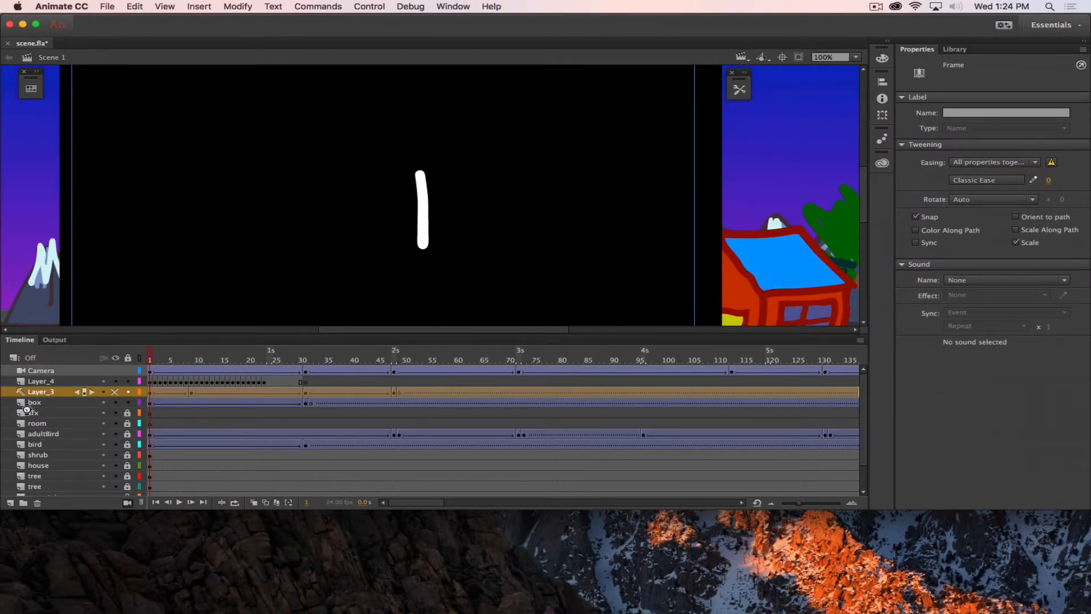
Step: Test the exported movie with Layer_3 as a guide, and test it again with Layer_4 hidden
key("super+Return")
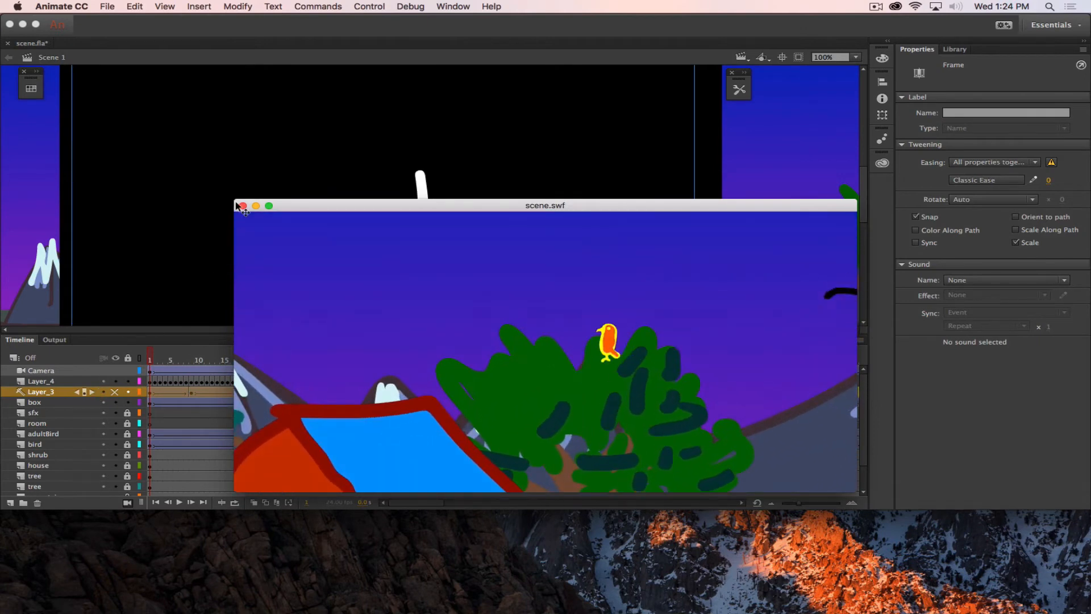
key("super+w")
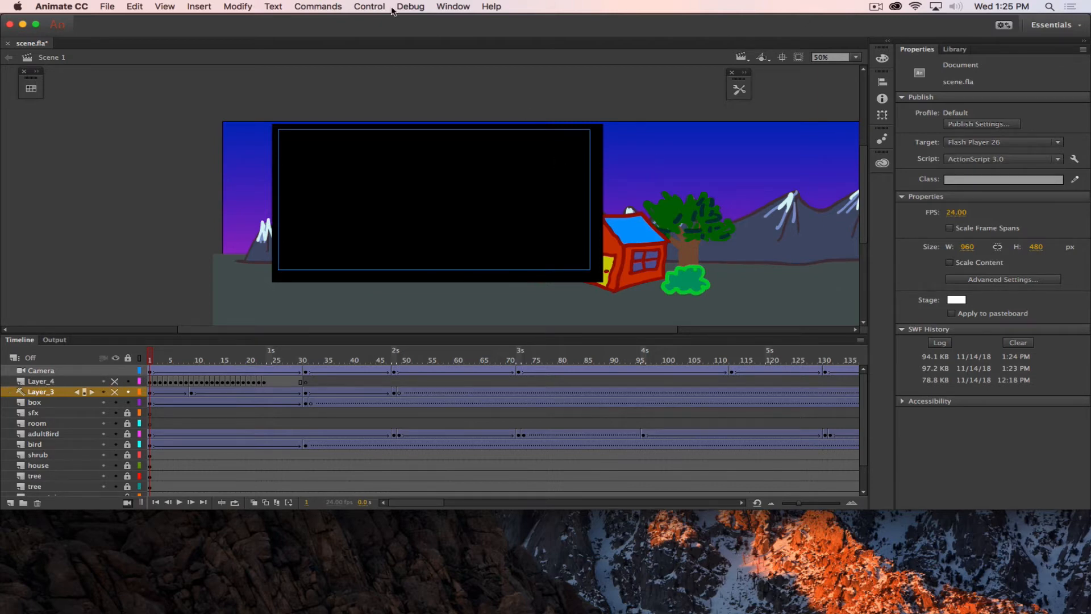
key("super+Return")
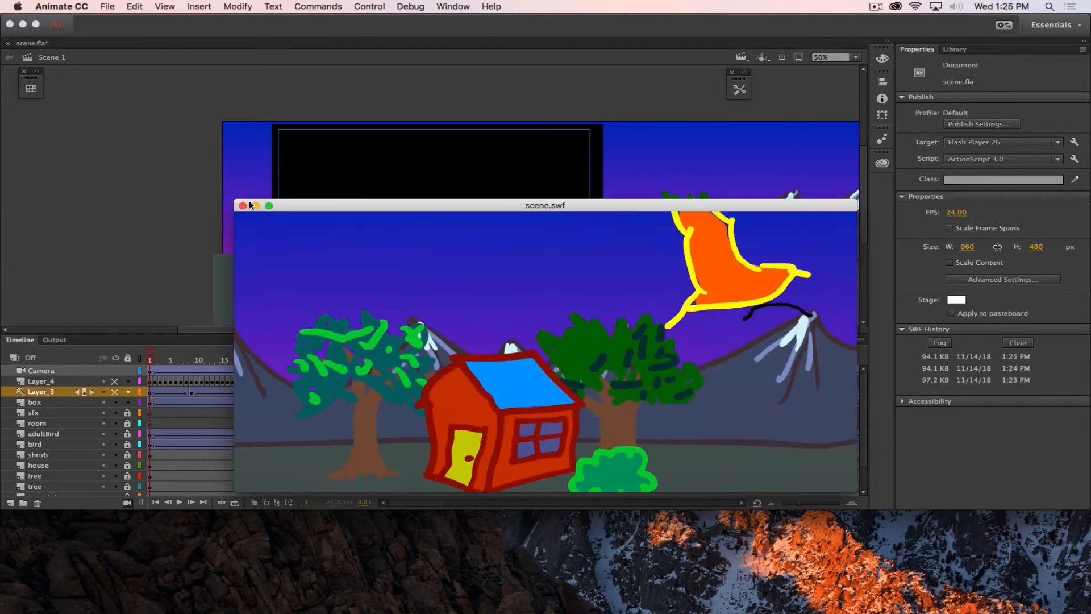
left_click(243, 205)
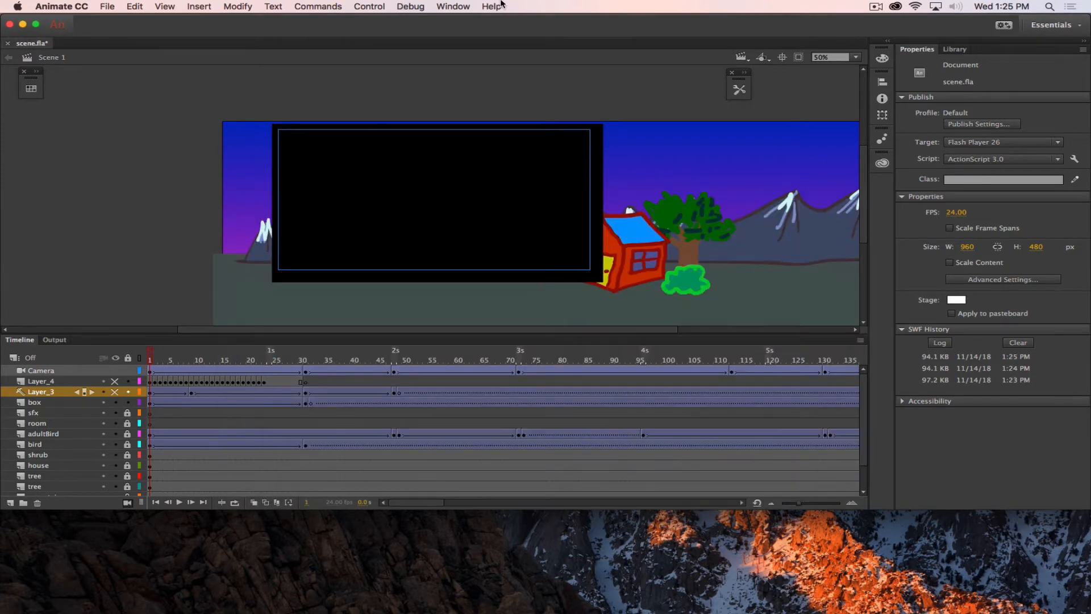
Step: Open the scene list over the stage and rename Scene 1 as "main movie"
left_click(451, 7)
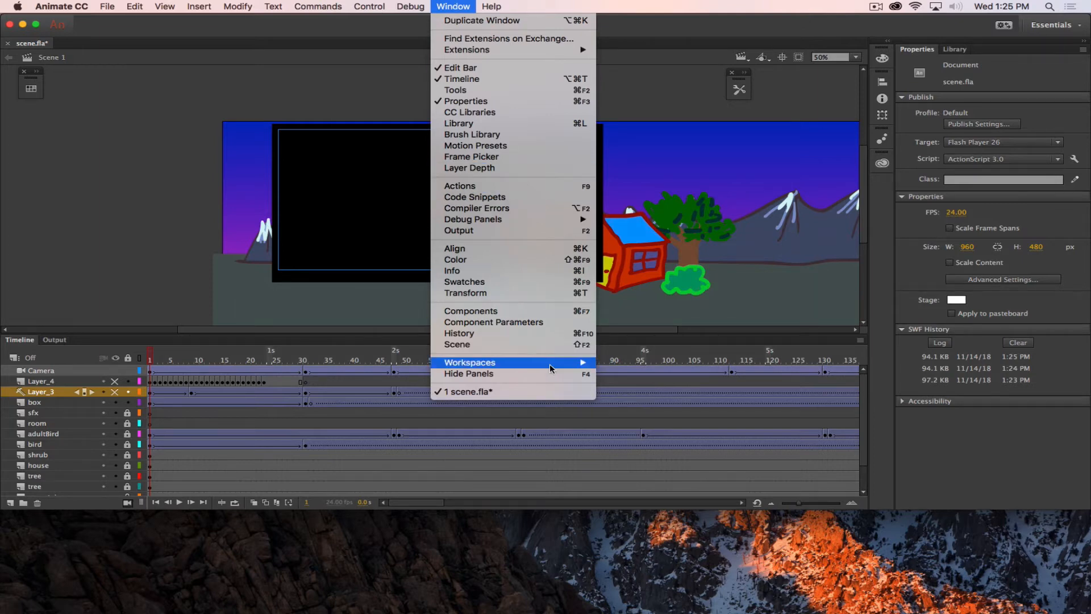
left_click(554, 345)
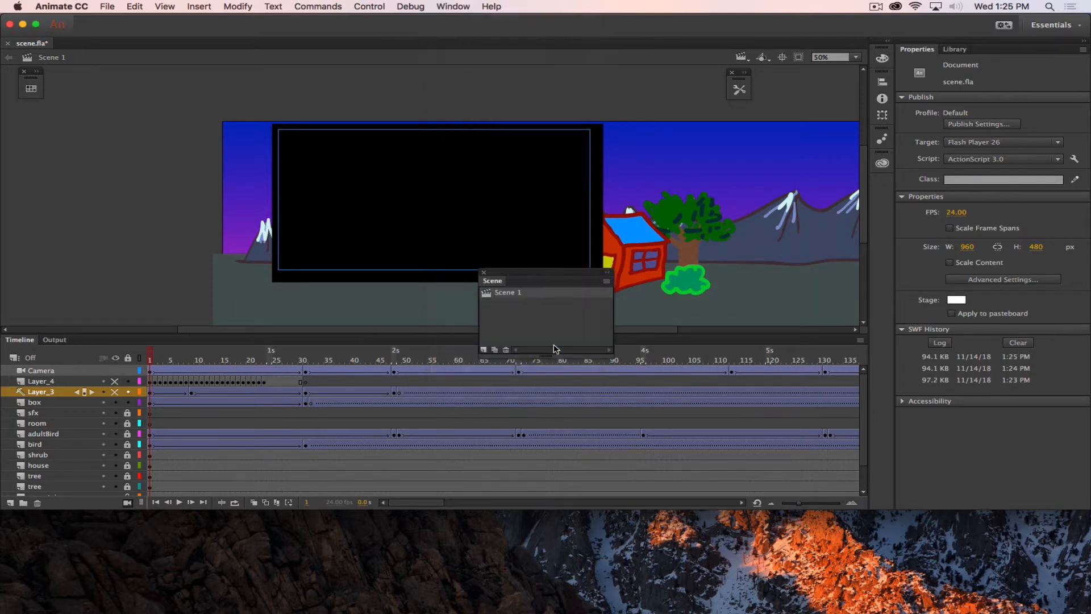
left_click_drag(524, 274, 443, 176)
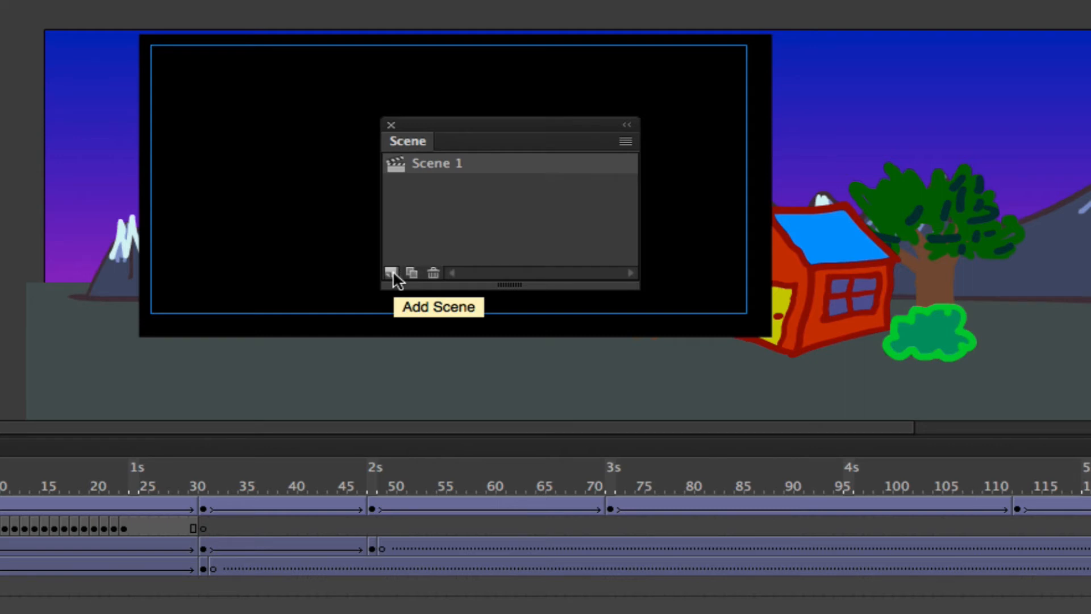
left_click(435, 165)
double_click(435, 164)
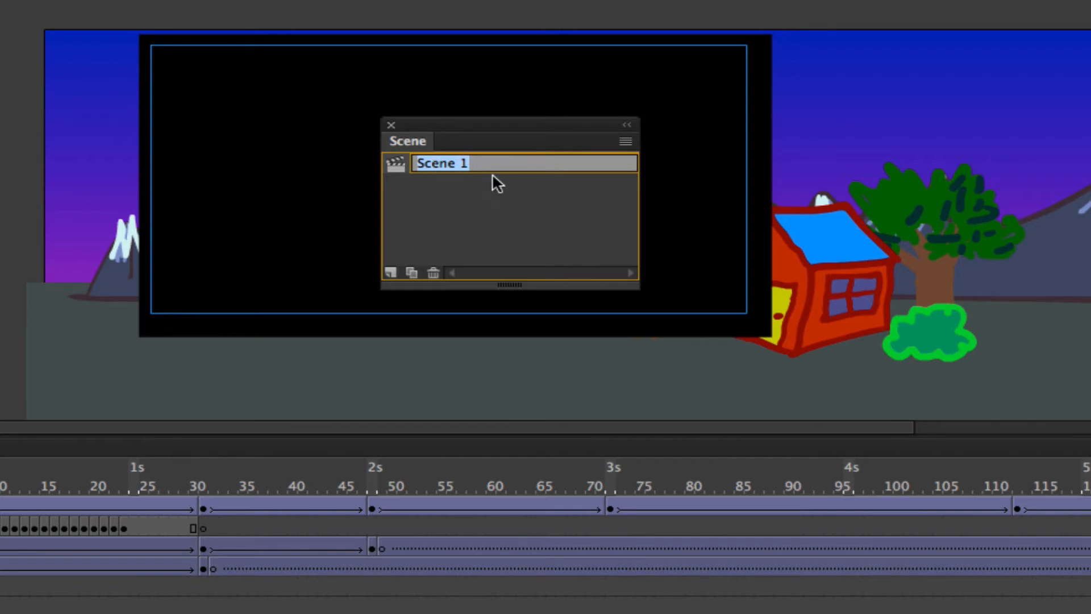
type("main movie")
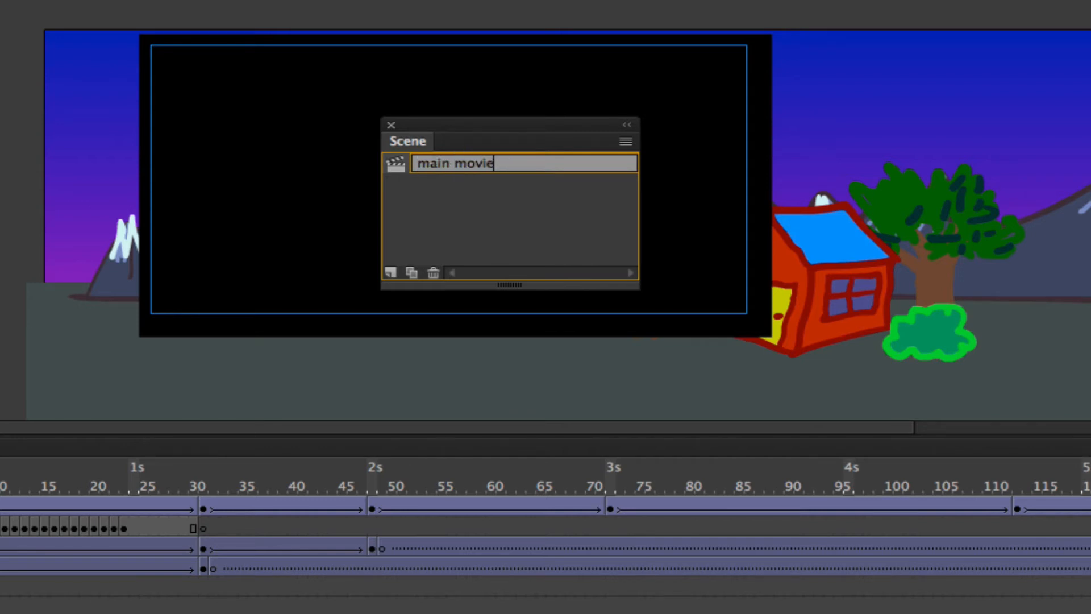
key("Return")
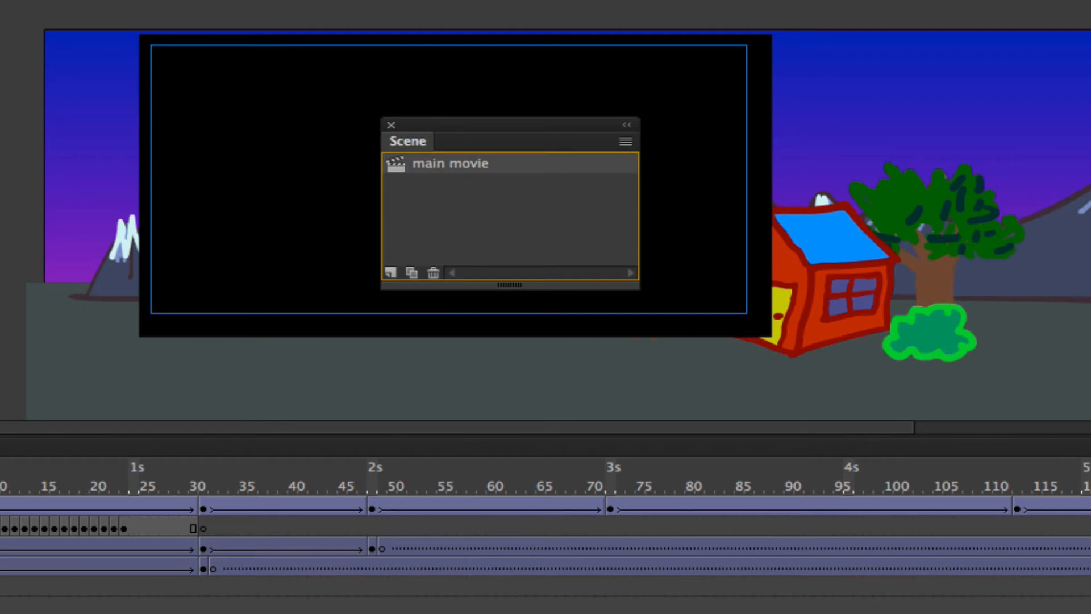
Step: Add a second scene and name it "title"
left_click(390, 272)
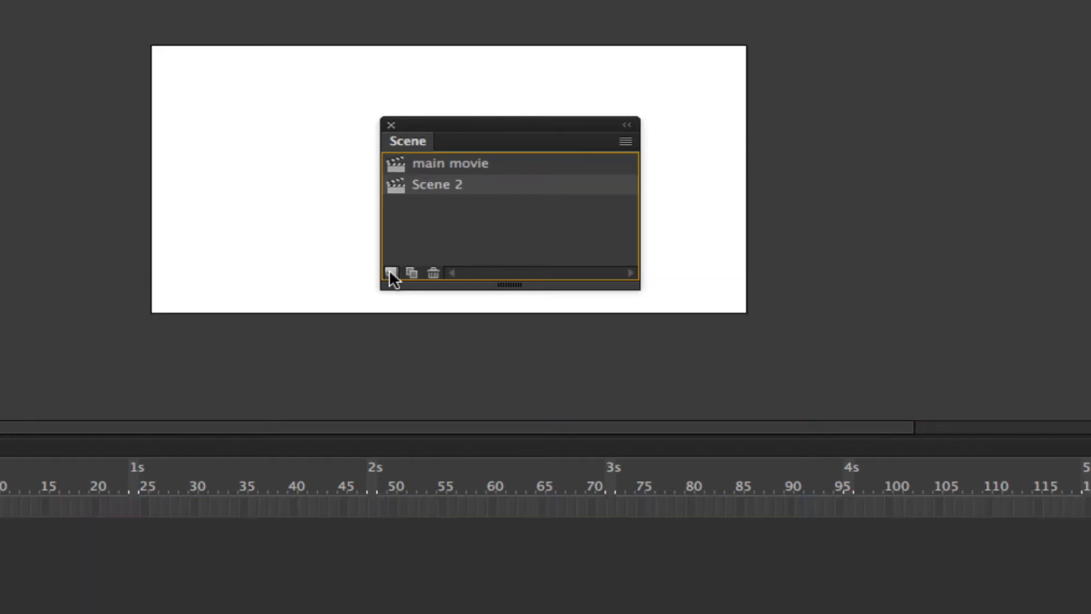
double_click(440, 182)
type("title")
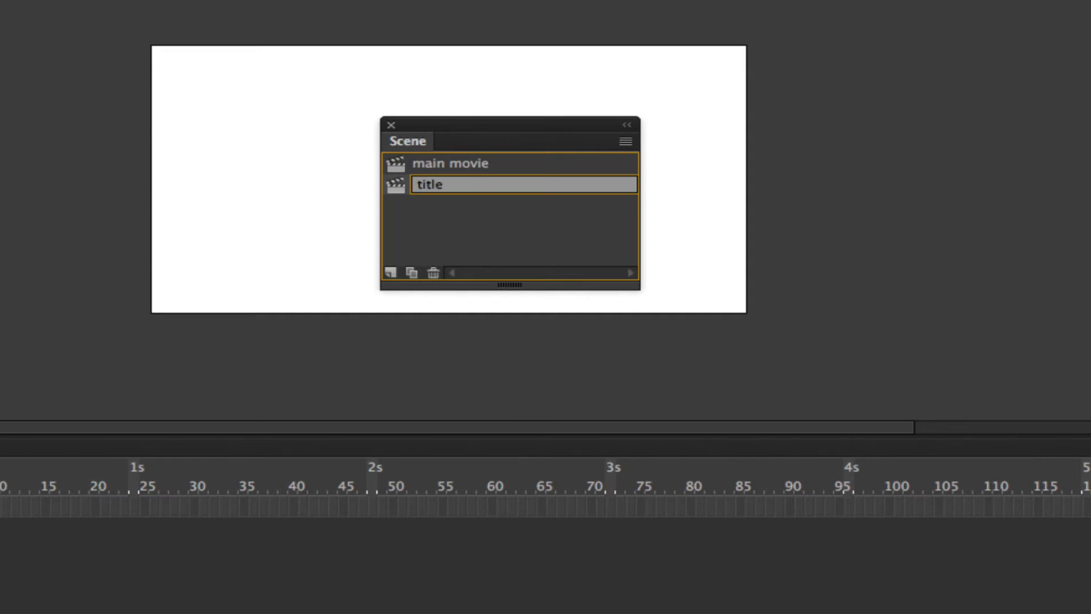
key("Return")
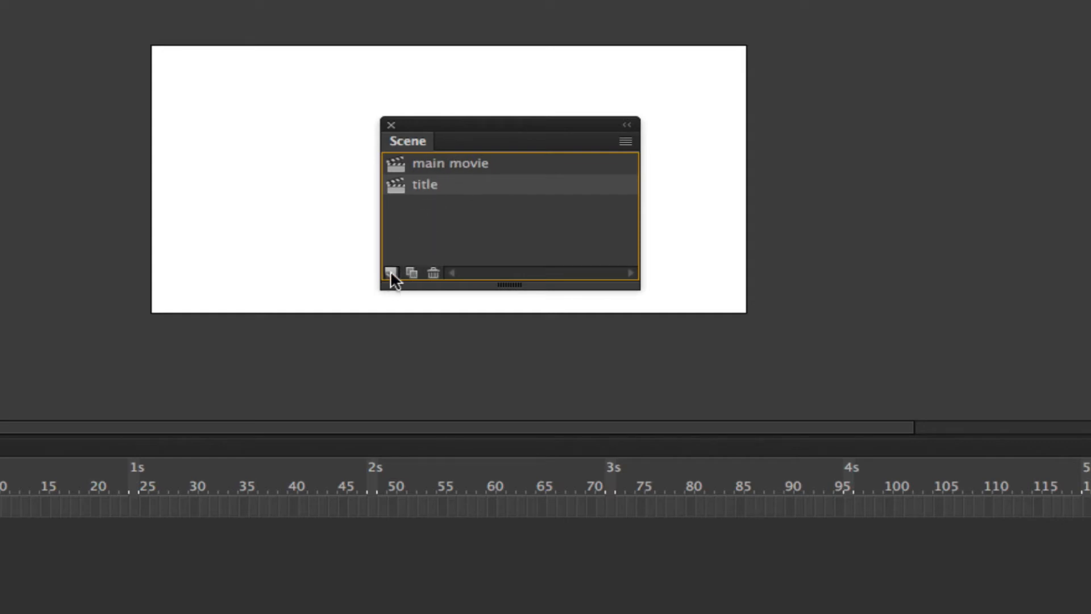
Step: Add a third scene named "credits", and move the "title" scene above "main movie" in the scene order
left_click(391, 273)
double_click(431, 207)
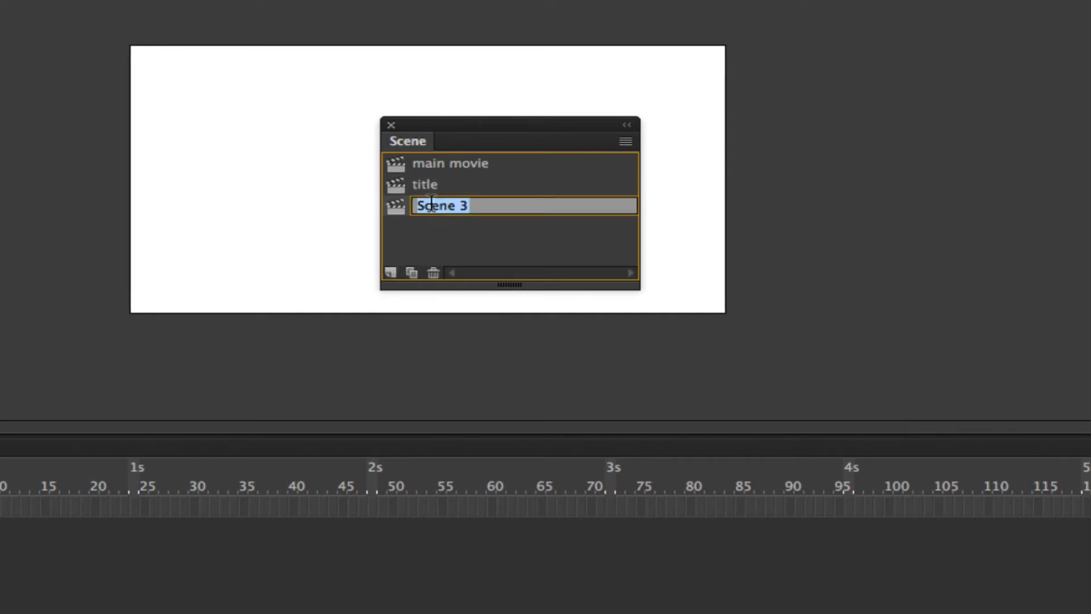
type("credits")
key("Return")
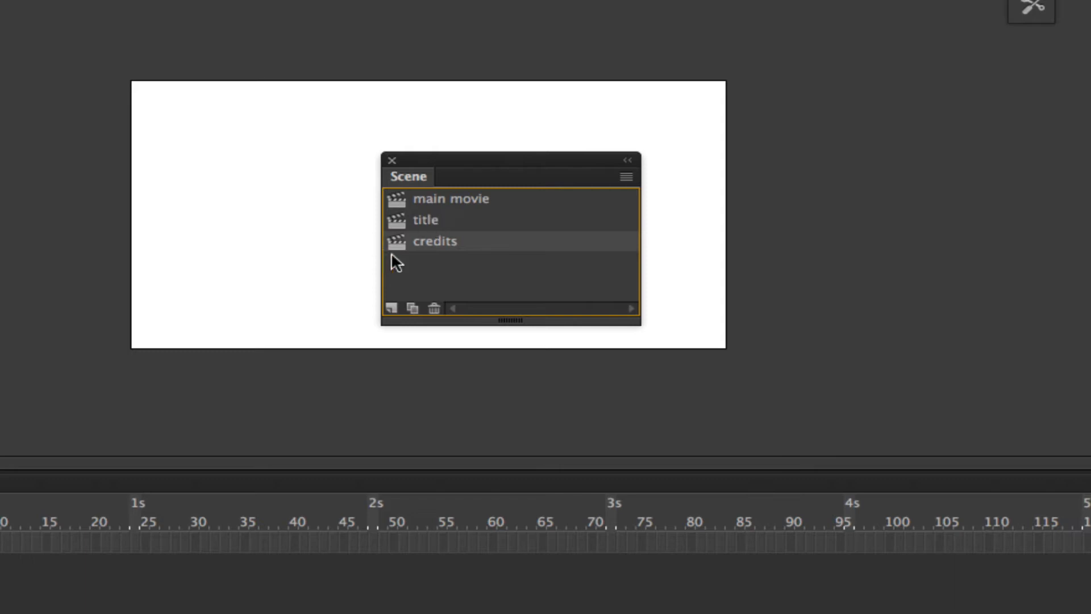
left_click(424, 220)
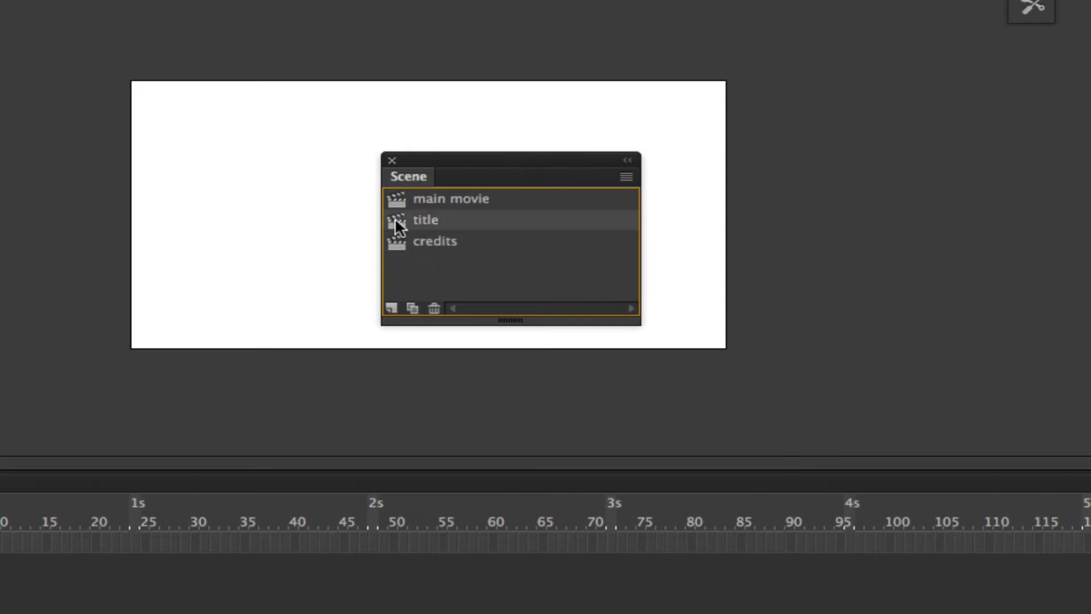
left_click_drag(479, 221, 479, 191)
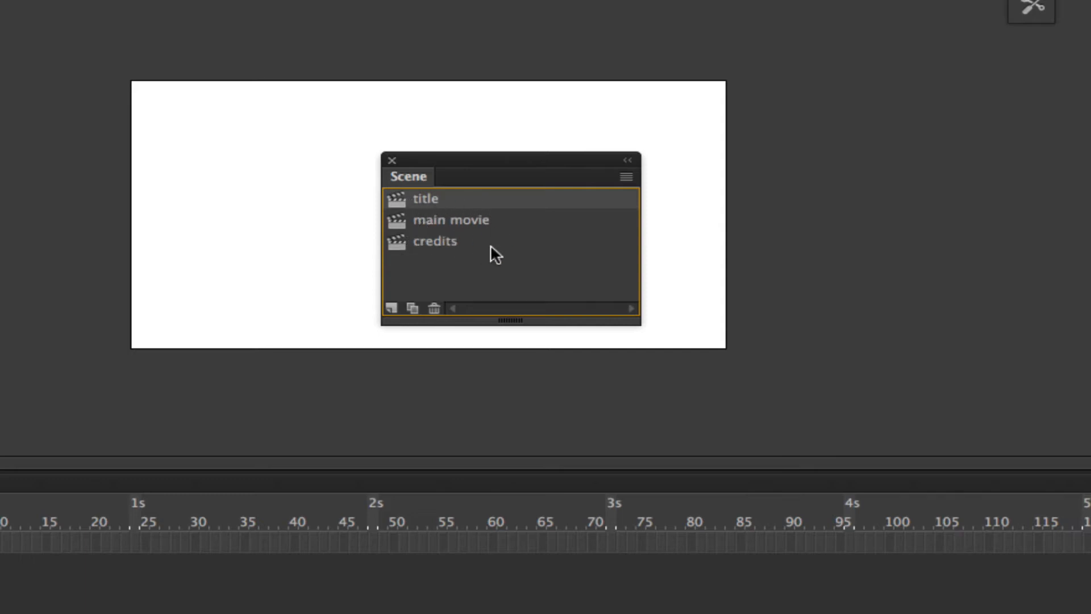
Step: View the "main movie" scene on the stage and return to the "title" scene
left_click(449, 220)
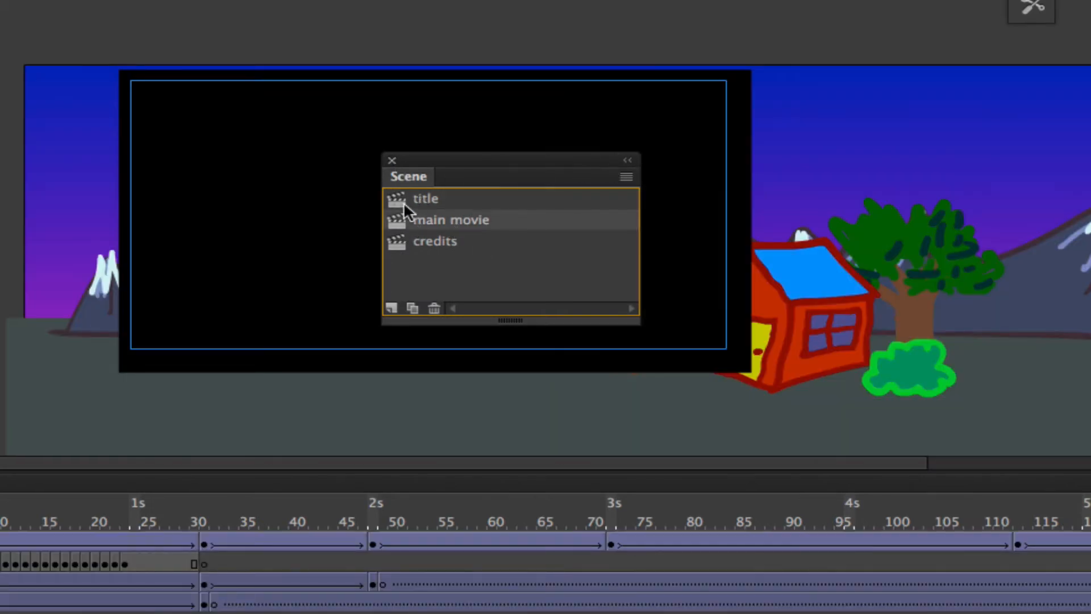
left_click(432, 199)
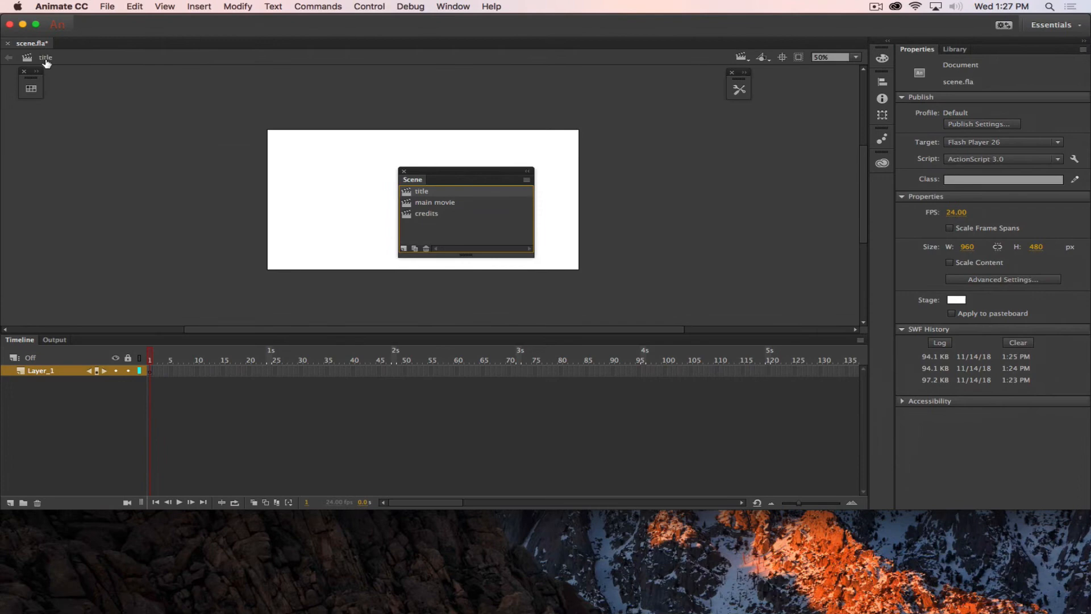
left_click(46, 62)
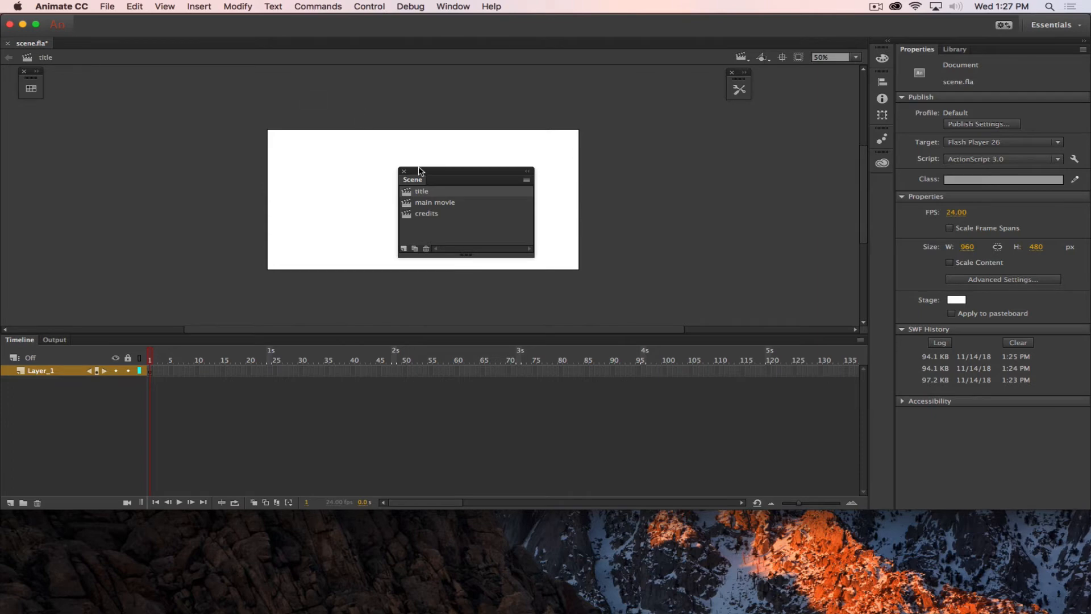
Step: Collapse the Scene panel to an icon, dock it beneath the other collapsed panel beside the stage, and check that it expands
left_click_drag(426, 172, 40, 125)
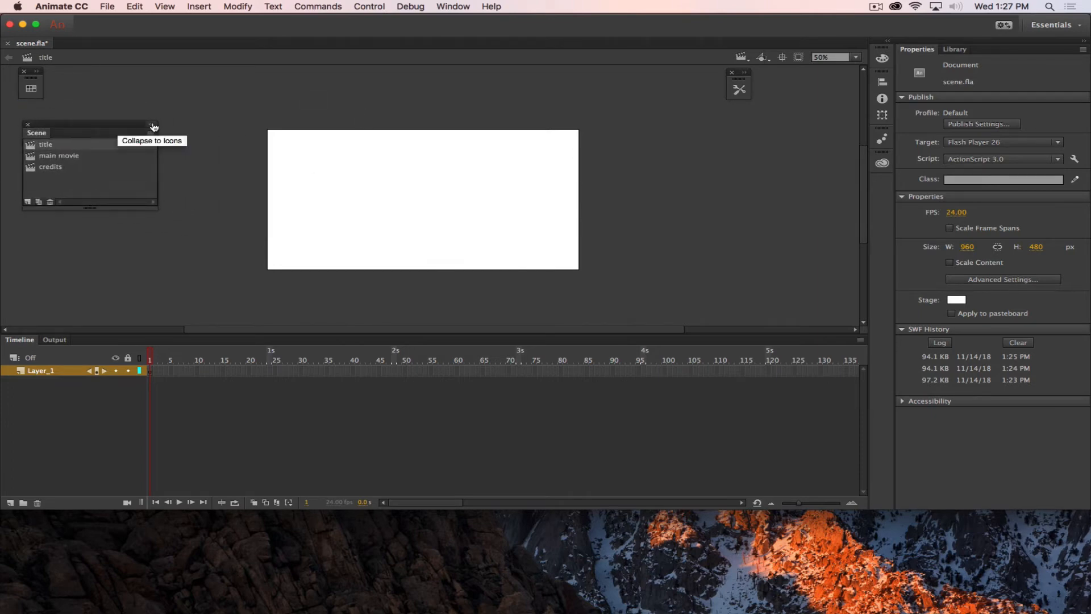
left_click(153, 125)
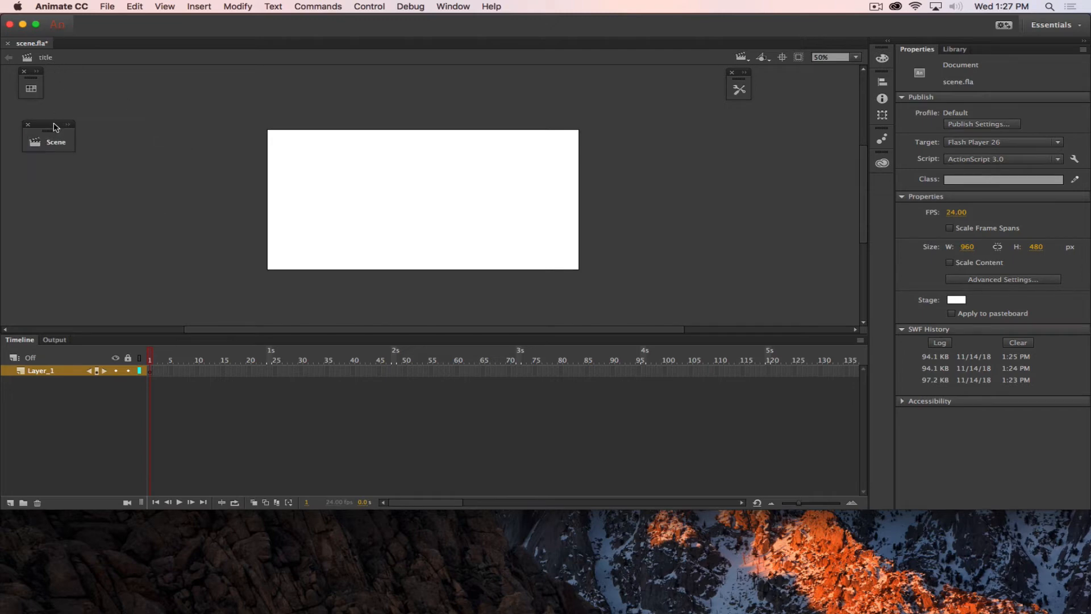
left_click_drag(54, 125, 33, 113)
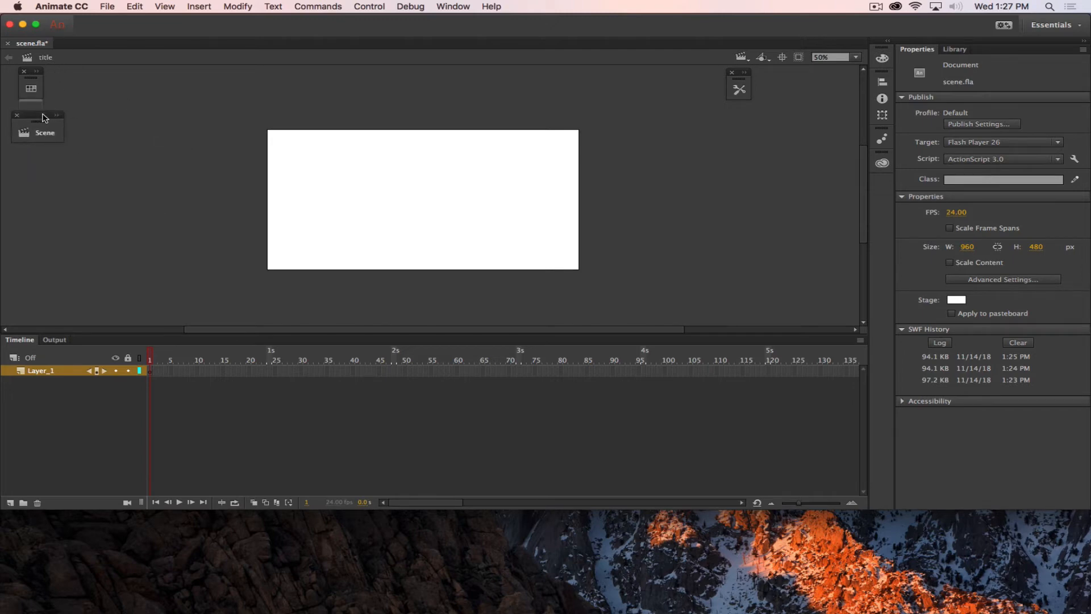
left_click(32, 114)
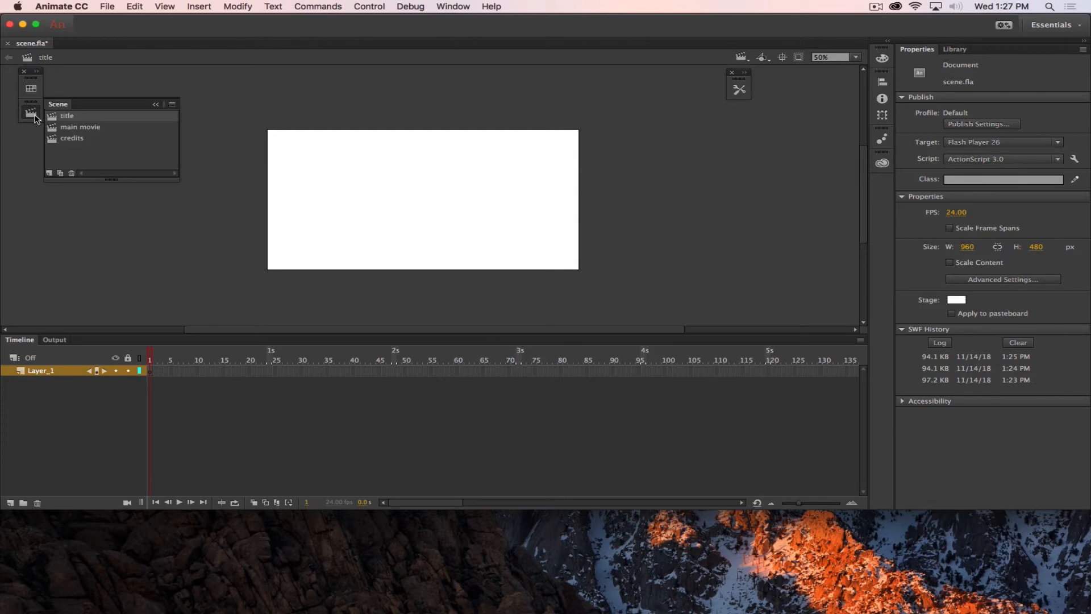
left_click(34, 117)
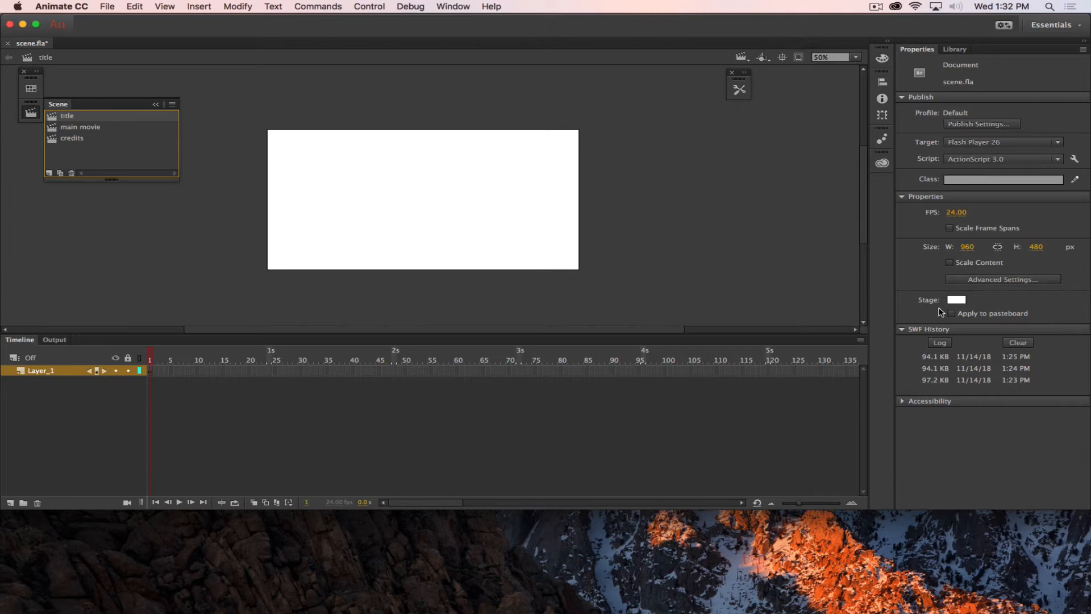
Step: Set the stage colour to black (#000000) and check the stage in the "credits" scene
left_click(956, 300)
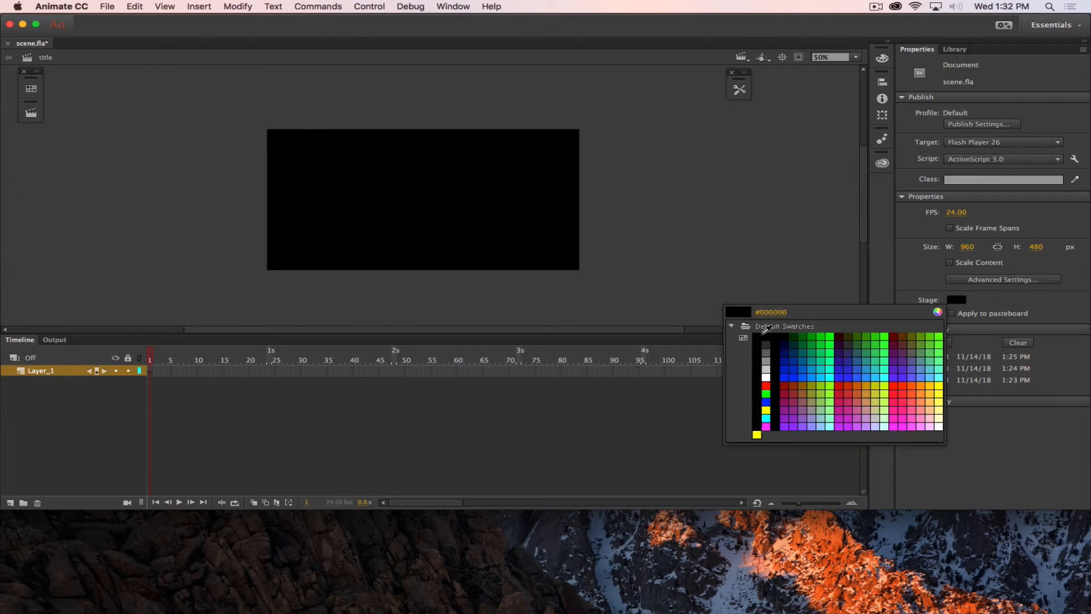
left_click(766, 335)
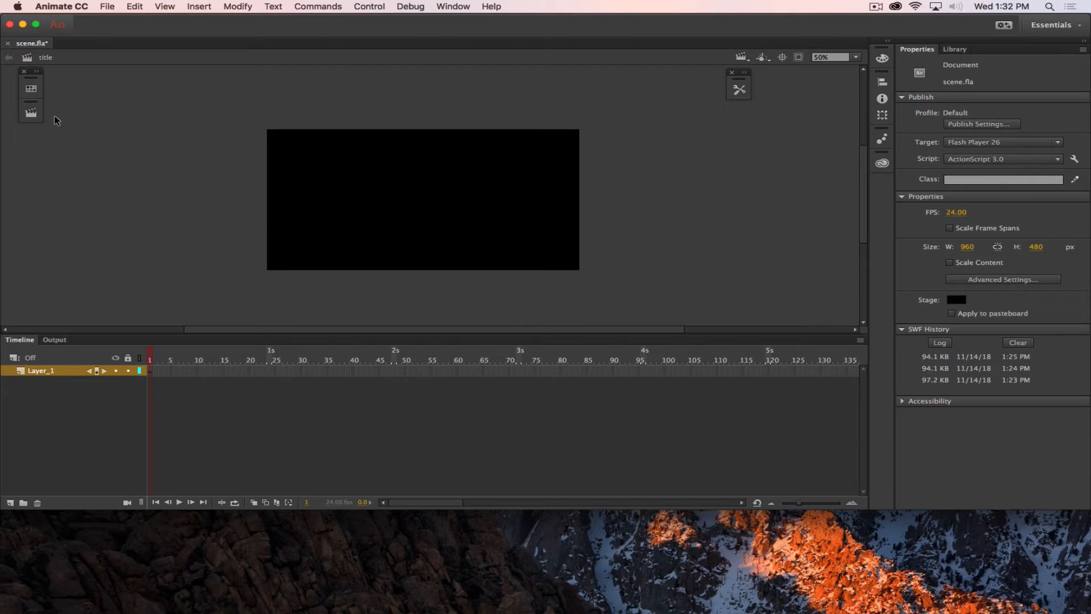
left_click(38, 114)
left_click(75, 138)
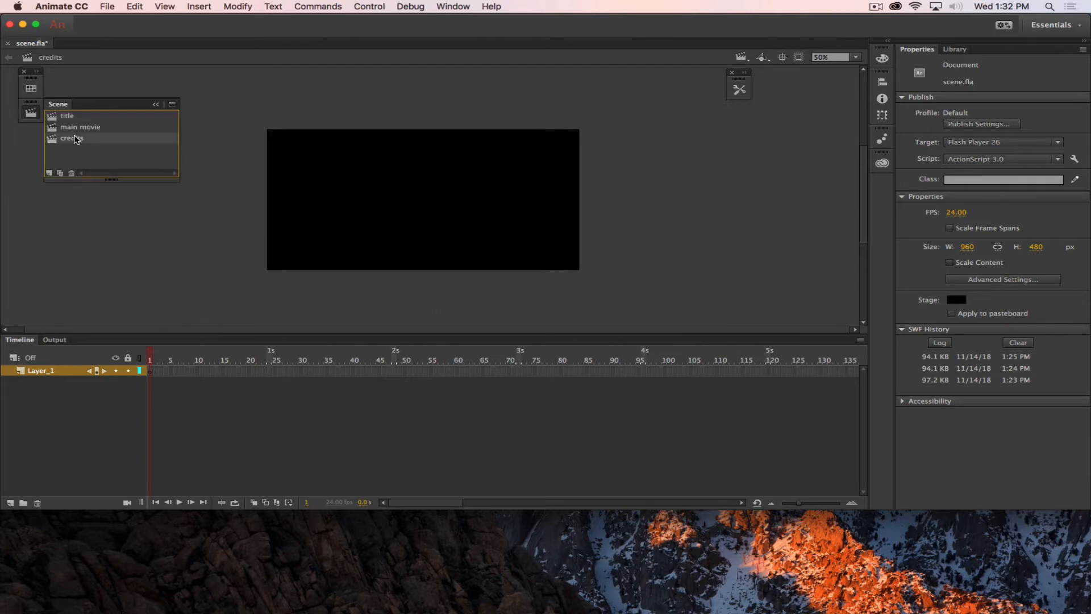
Step: Review the "main movie" scene through to the end of its timeline and return to the "title" scene
left_click(73, 127)
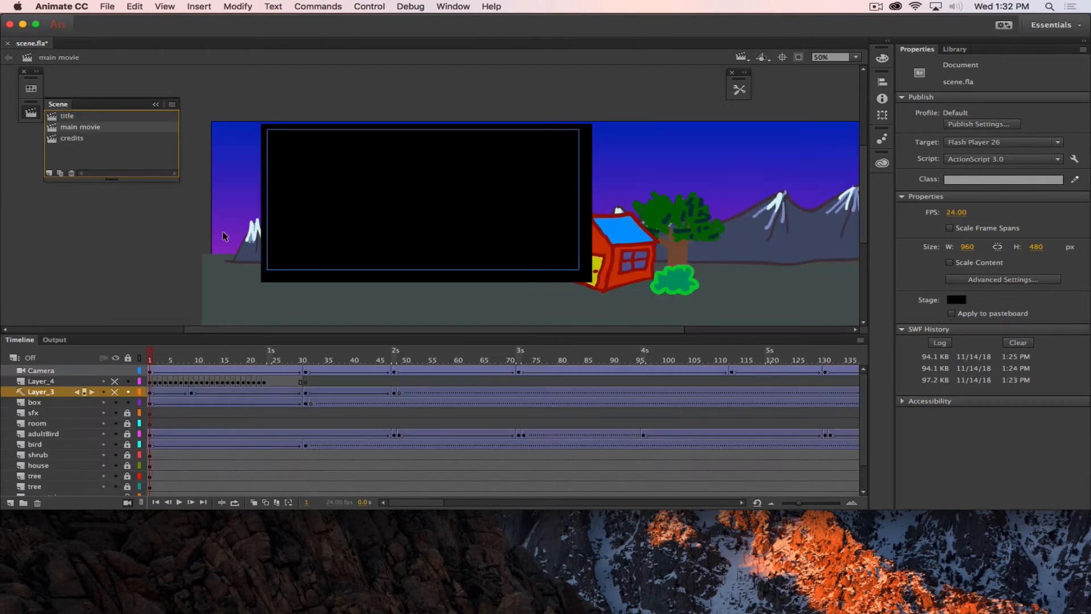
left_click_drag(153, 360, 684, 320)
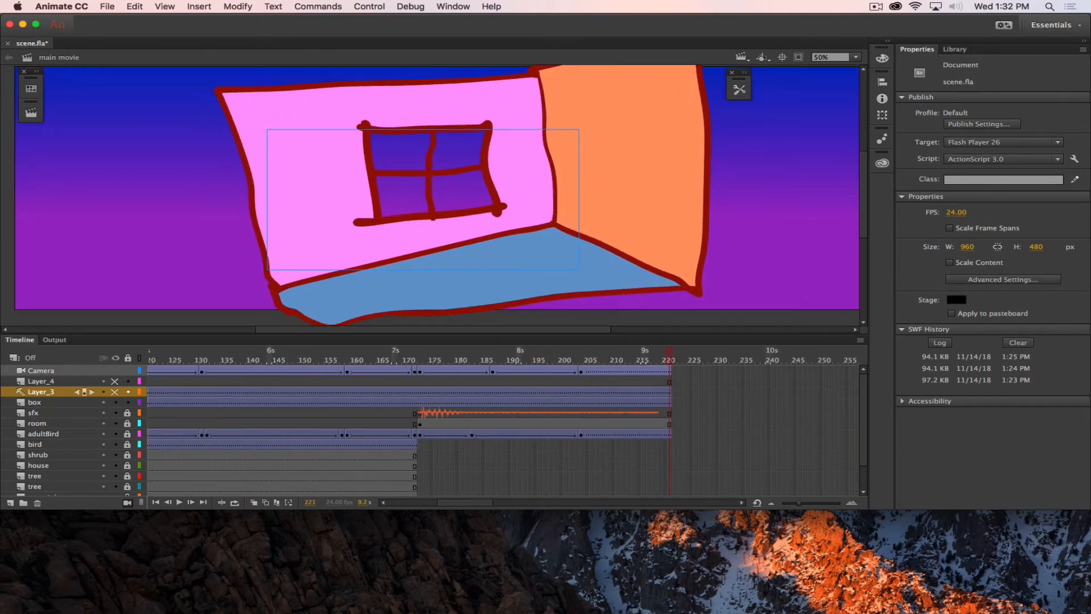
left_click(31, 114)
left_click(71, 116)
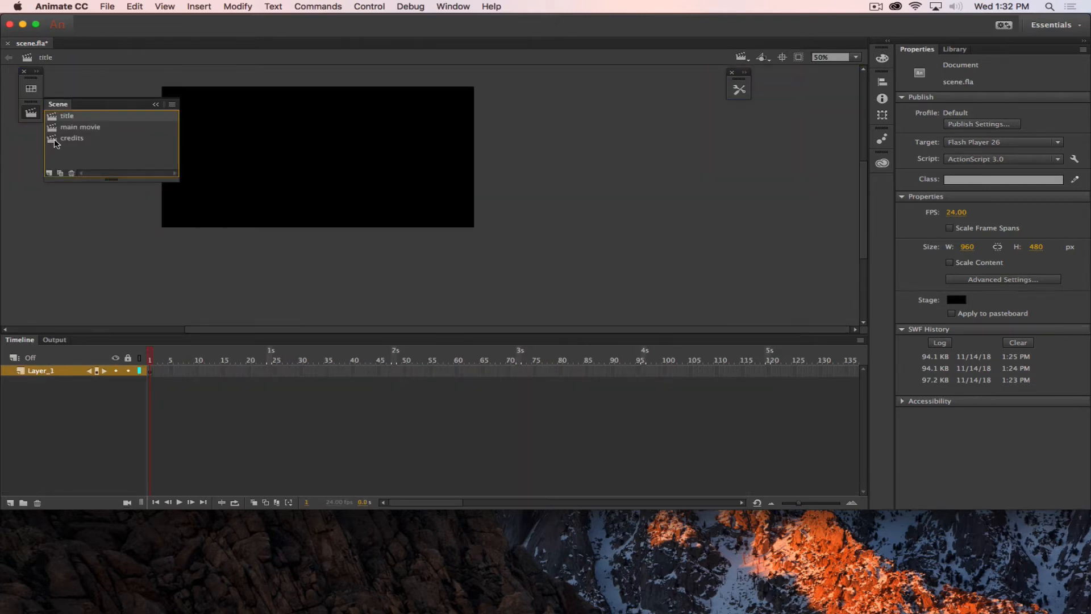
Step: Add the static text "a Demo Movie" in white 96 pt Impact near the middle of the "title" scene's stage at 100% zoom
left_click(32, 114)
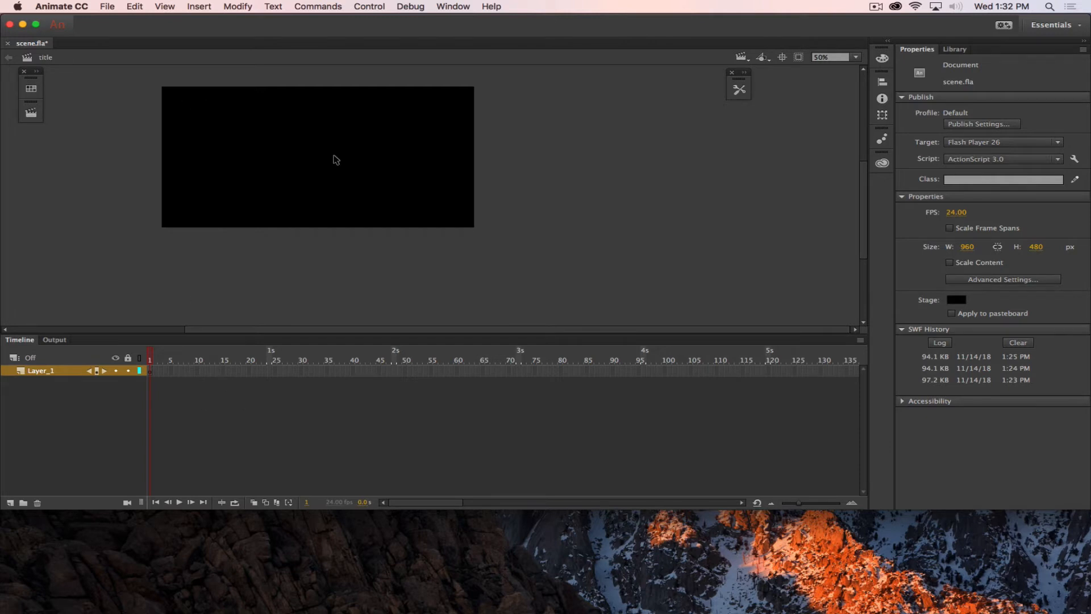
left_click_drag(346, 162, 466, 195)
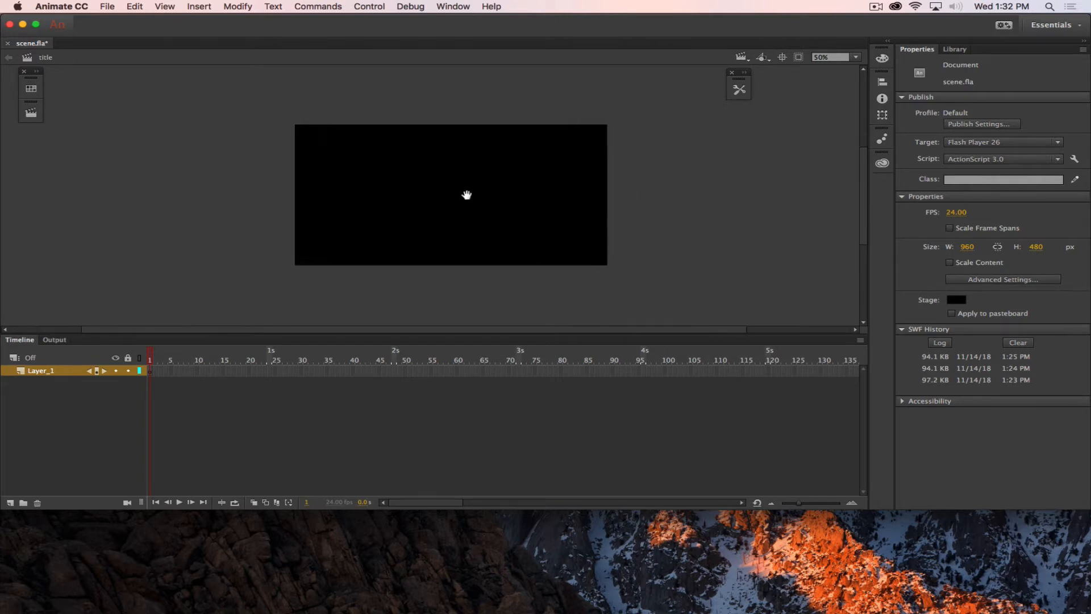
key("super+1")
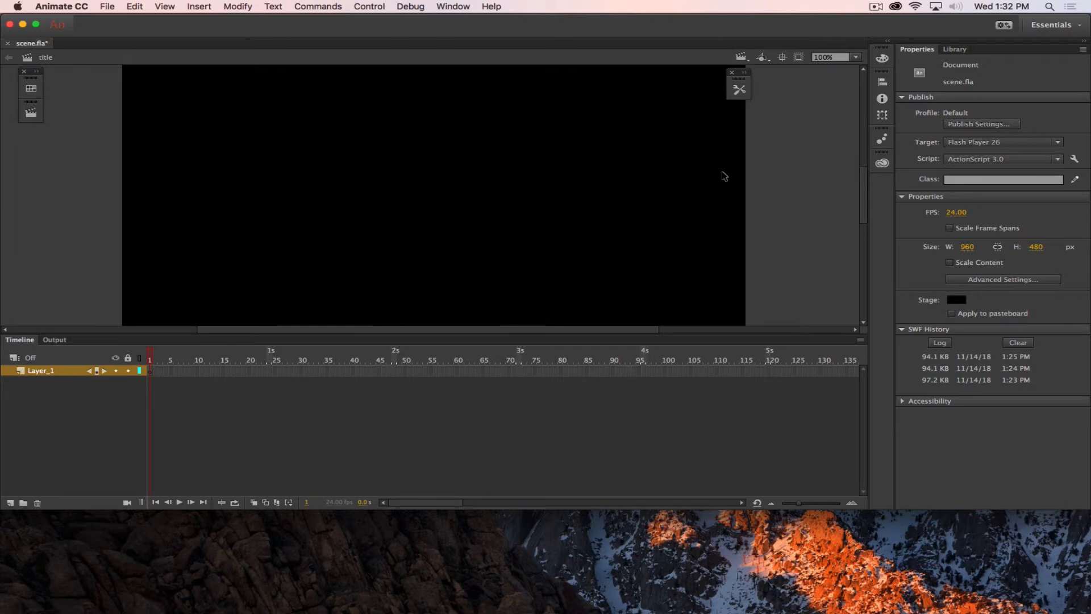
left_click(739, 89)
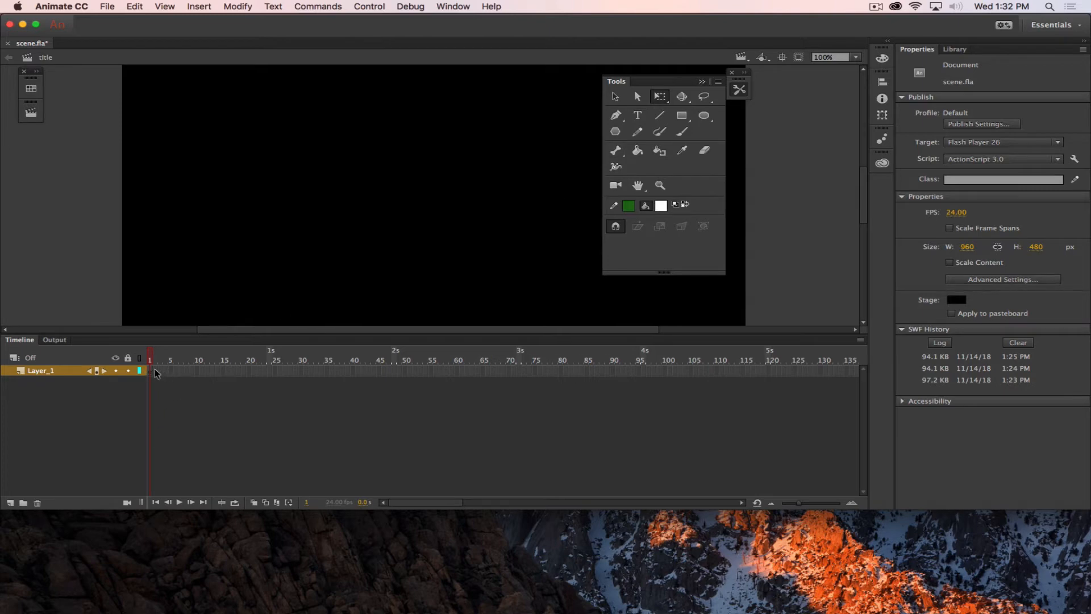
left_click(644, 117)
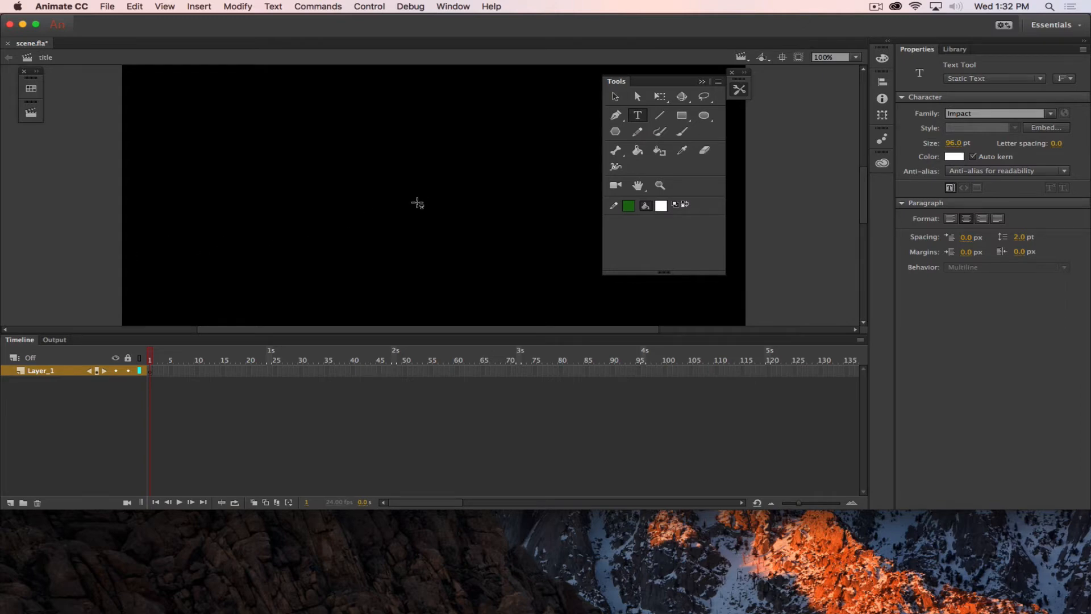
left_click(417, 203)
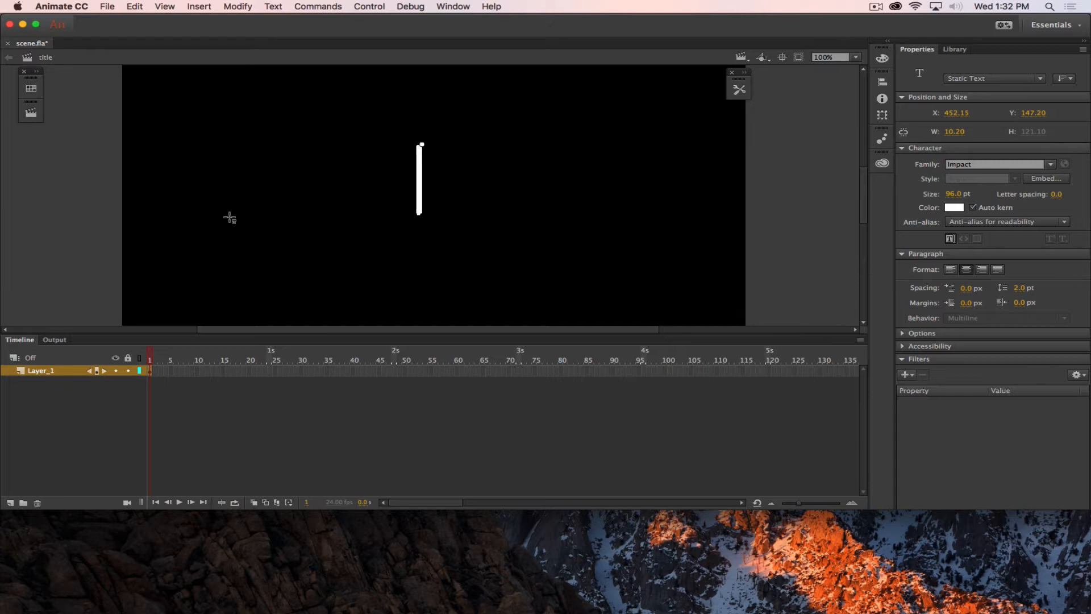
type("a De")
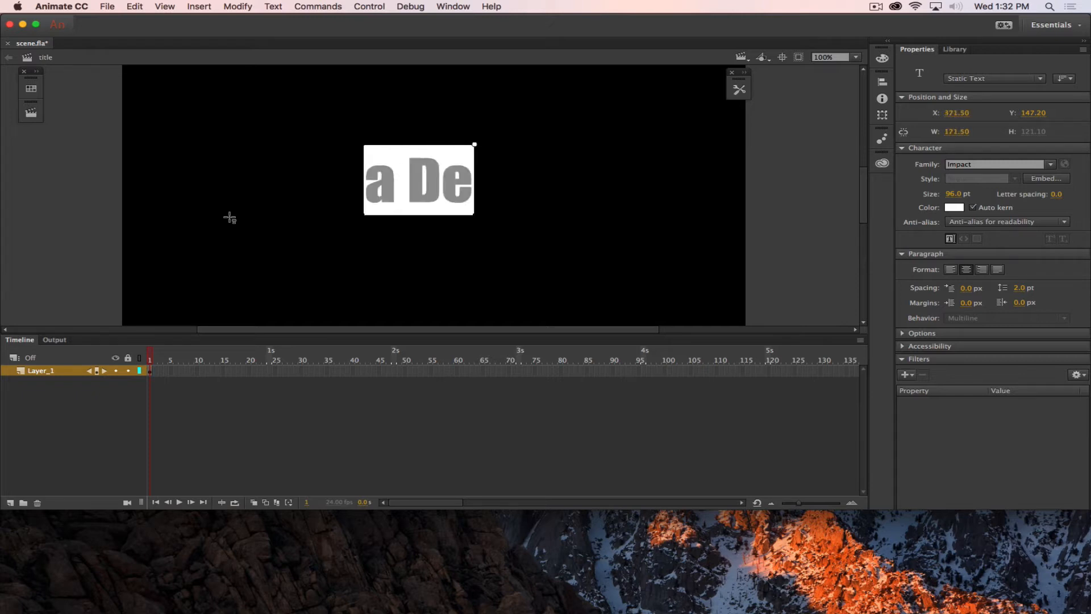
type("mo Movie")
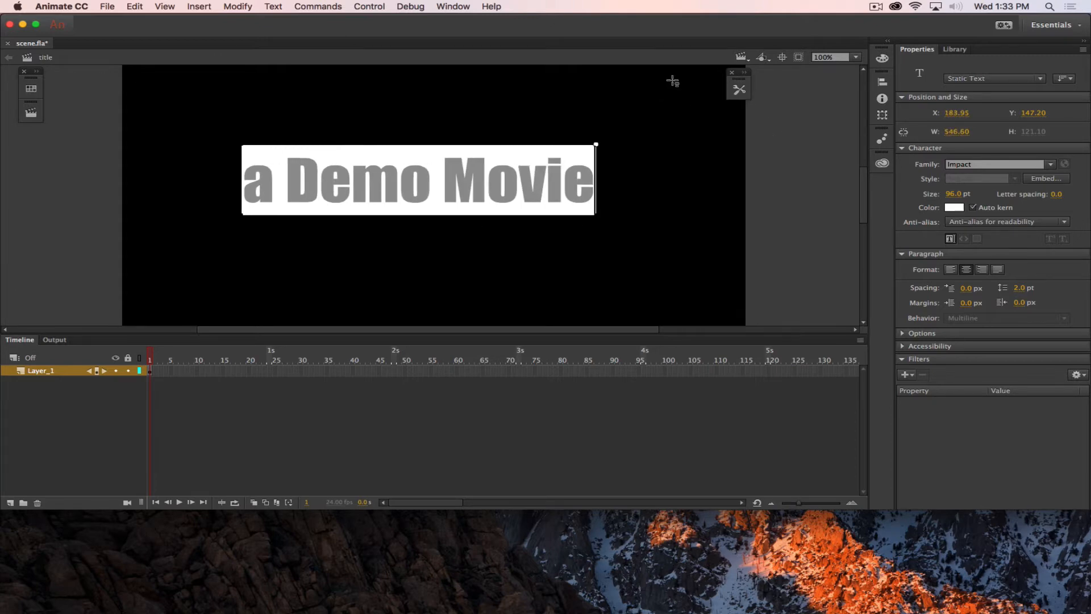
Step: Move the "a Demo Movie" text nearer the stage centre, to about X 222, Y 170
left_click(739, 89)
left_click(615, 97)
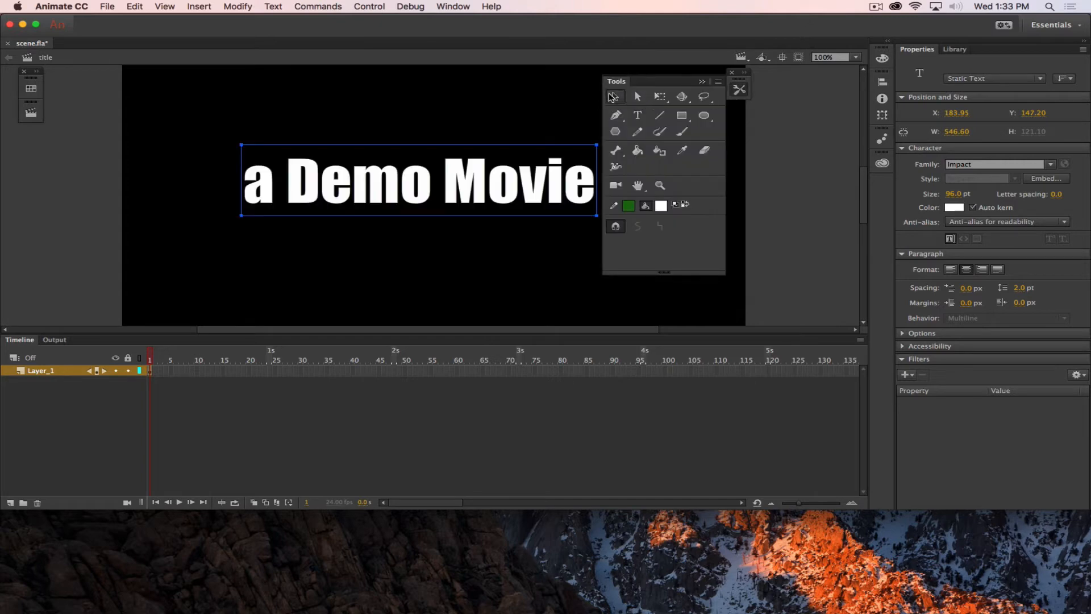
left_click(738, 86)
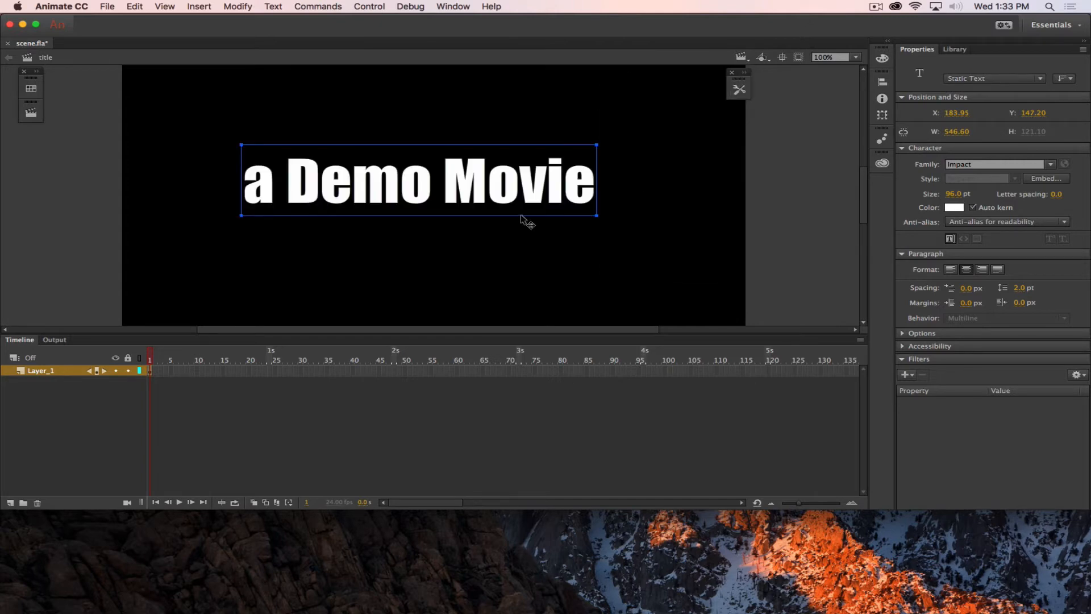
mouse_move(369, 188)
left_mouse_down()
mouse_move(397, 198)
mouse_move(381, 199)
left_mouse_up()
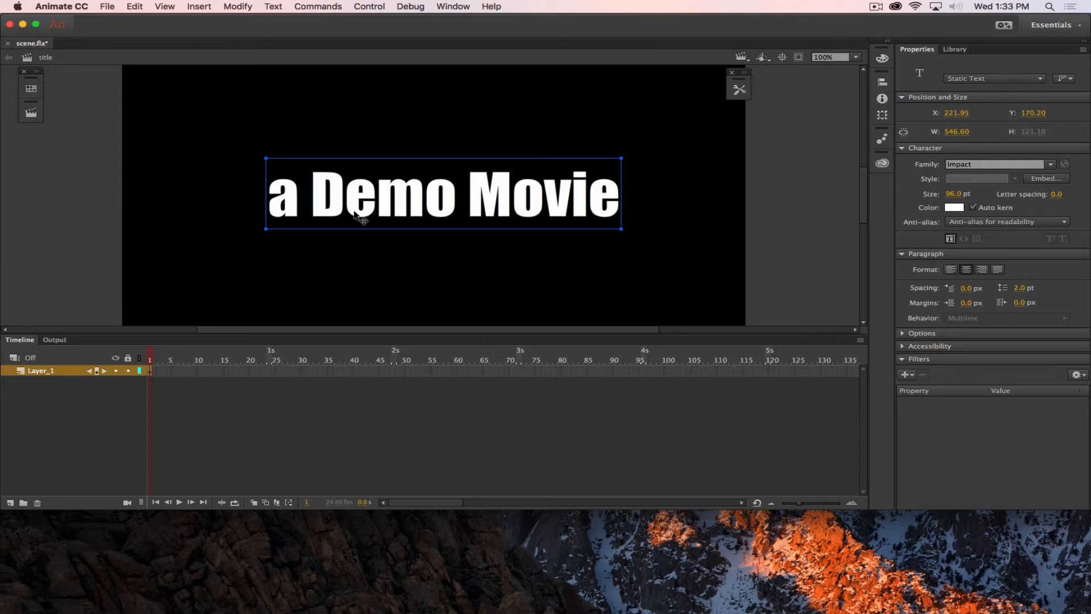
Step: Create a classic tween on frame 1 of Layer_1 and select the resulting title graphic on the stage
right_click(148, 369)
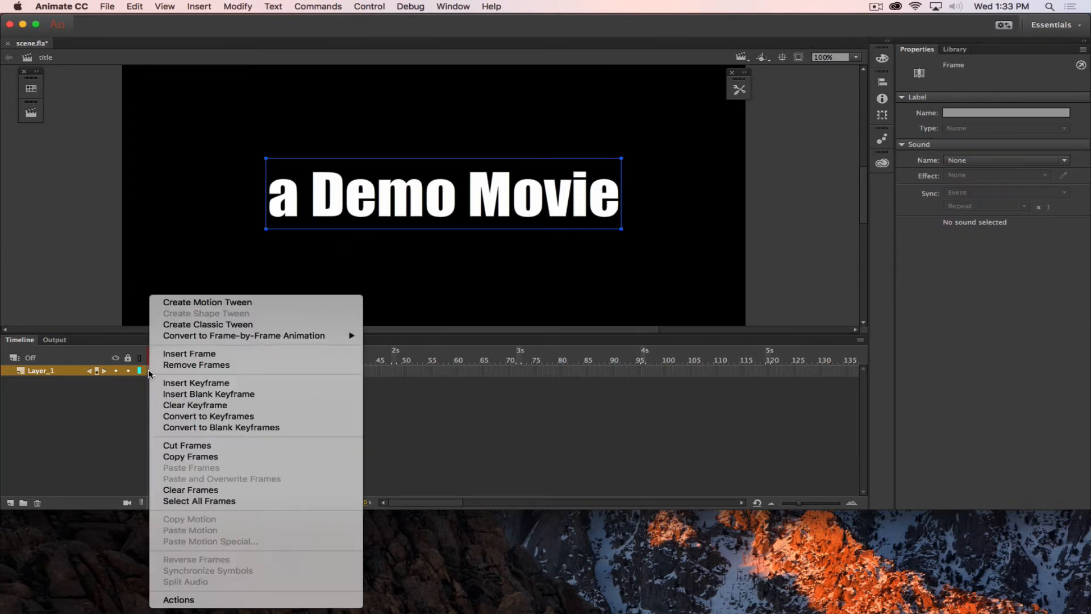
left_click(183, 321)
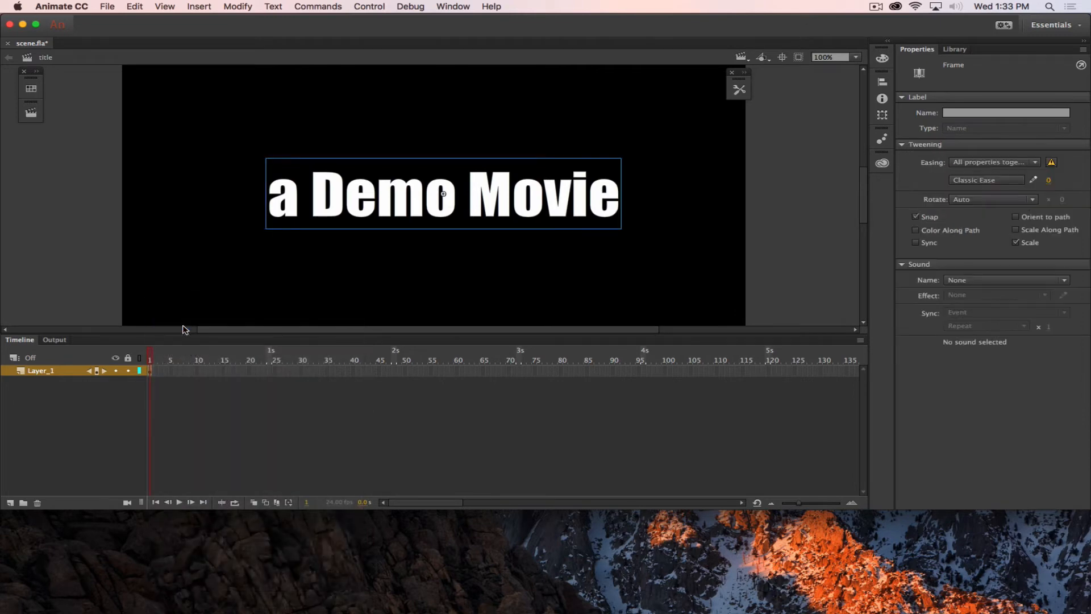
left_click(330, 204)
left_click(93, 209)
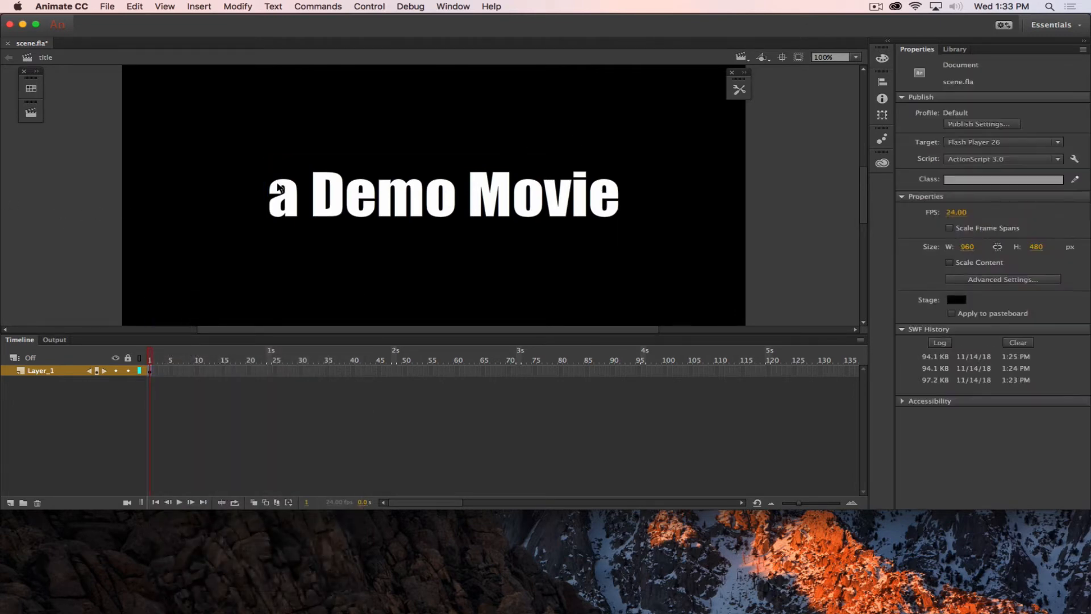
left_click(369, 196)
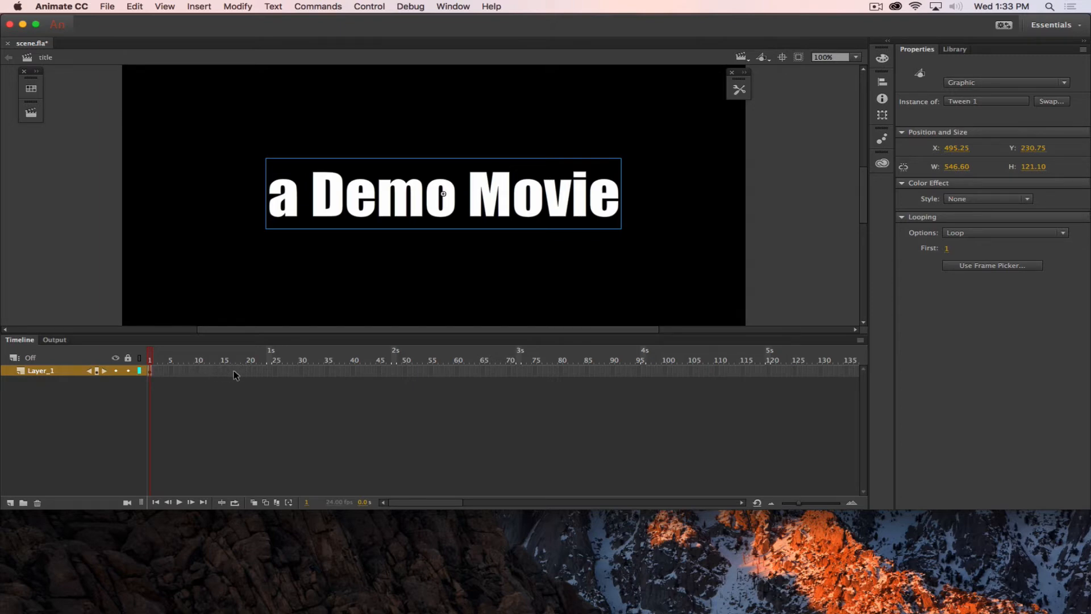
Step: Insert a keyframe at frame 12 of Layer_1 to end the title's tween
left_click(199, 372)
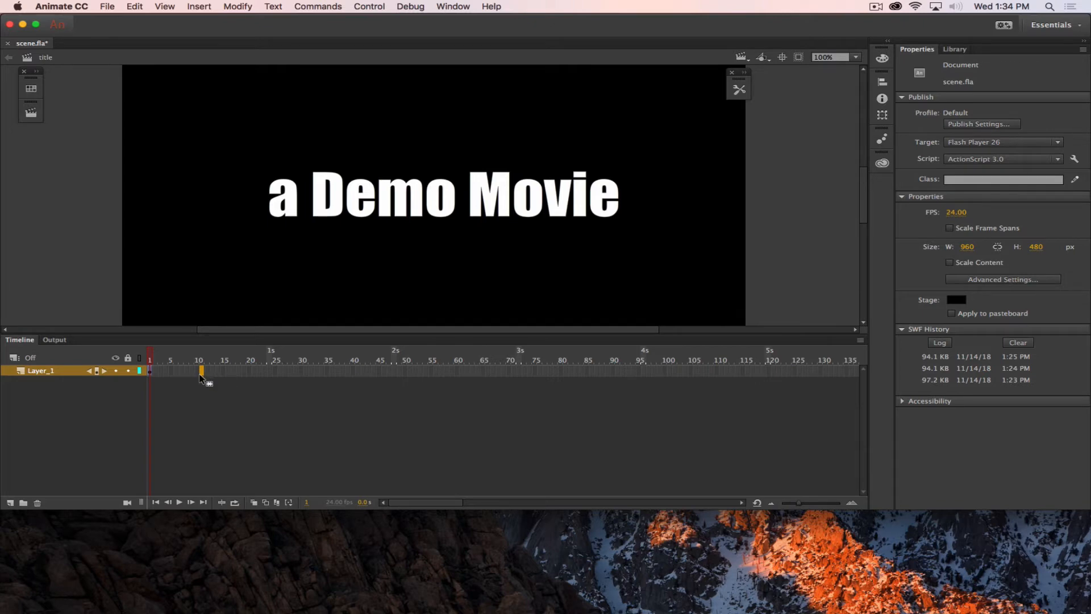
left_click_drag(203, 371, 206, 375)
key("F6")
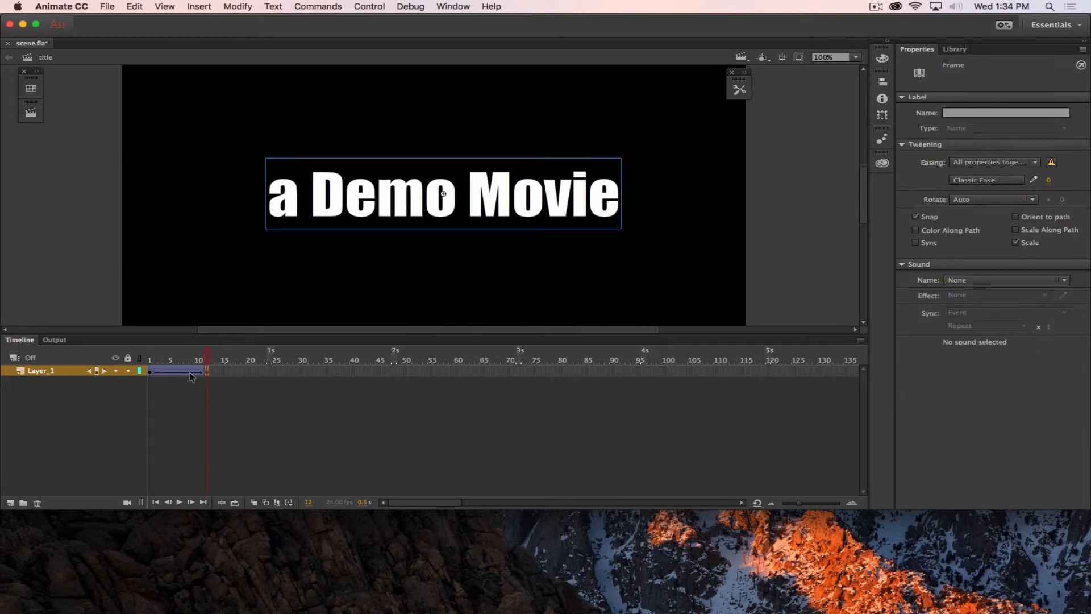
Step: Apply an Alpha colour effect of 10% to the title graphic on frame 1
left_click(151, 371)
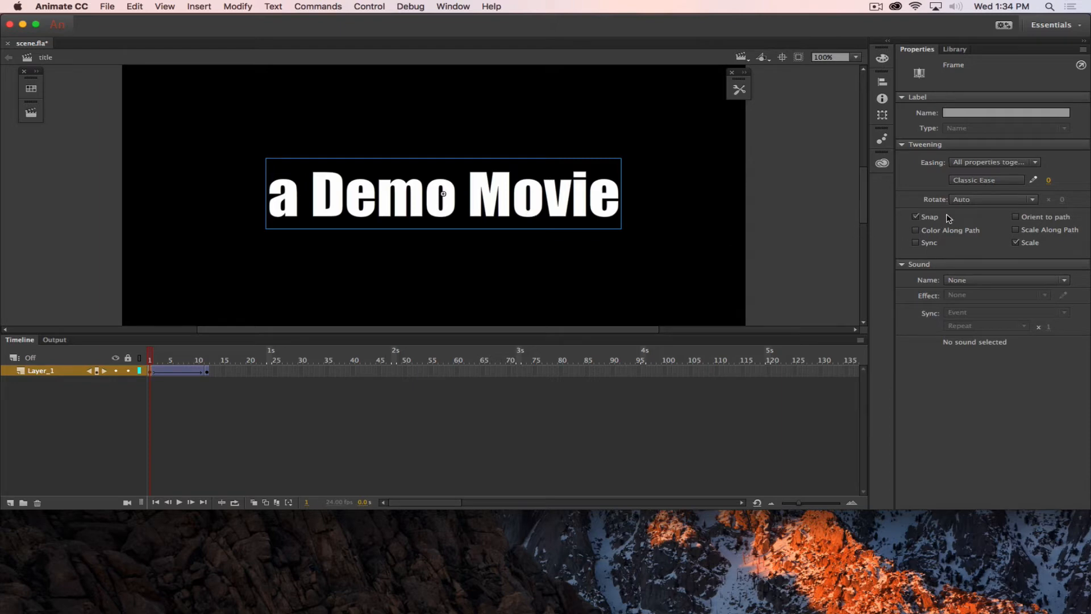
left_click(588, 206)
left_click(956, 200)
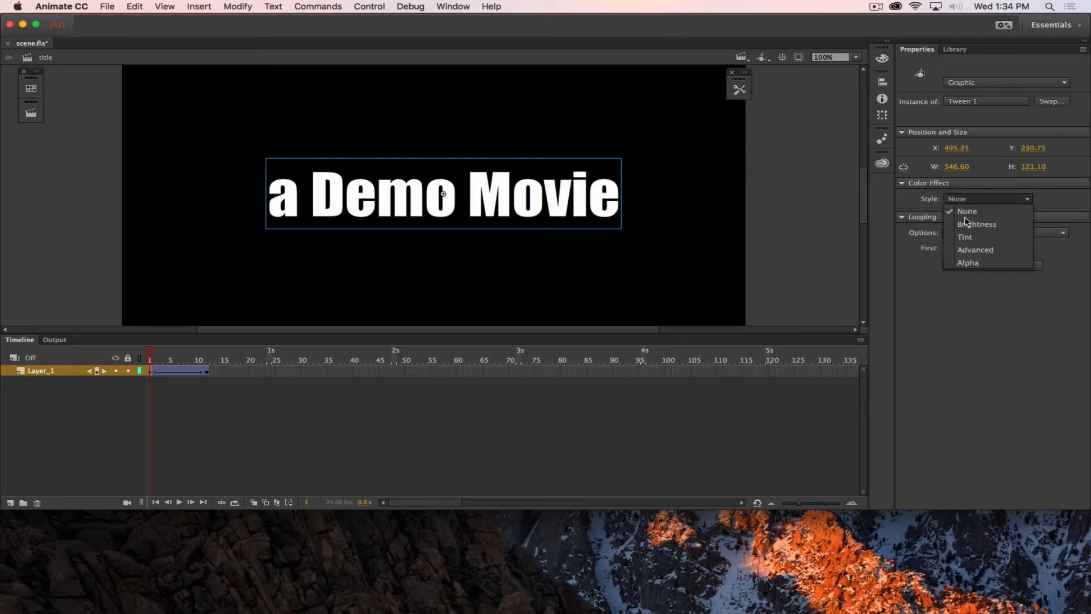
left_click(969, 267)
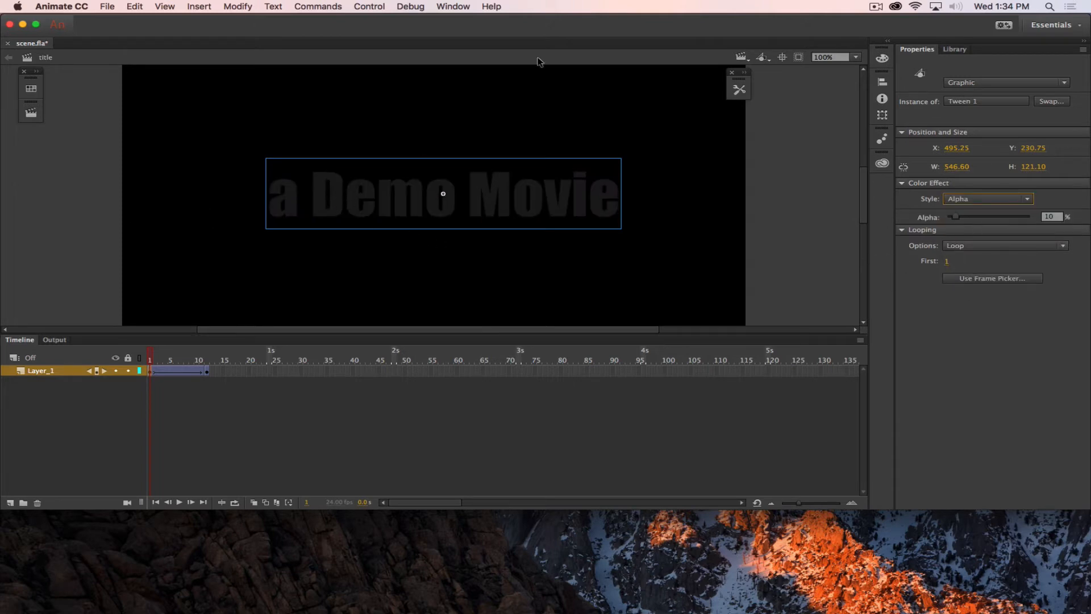
Step: Enlarge the title graphic on frame 1 about its centre with Free Transform, to about 1859 by 412 px
left_click(737, 90)
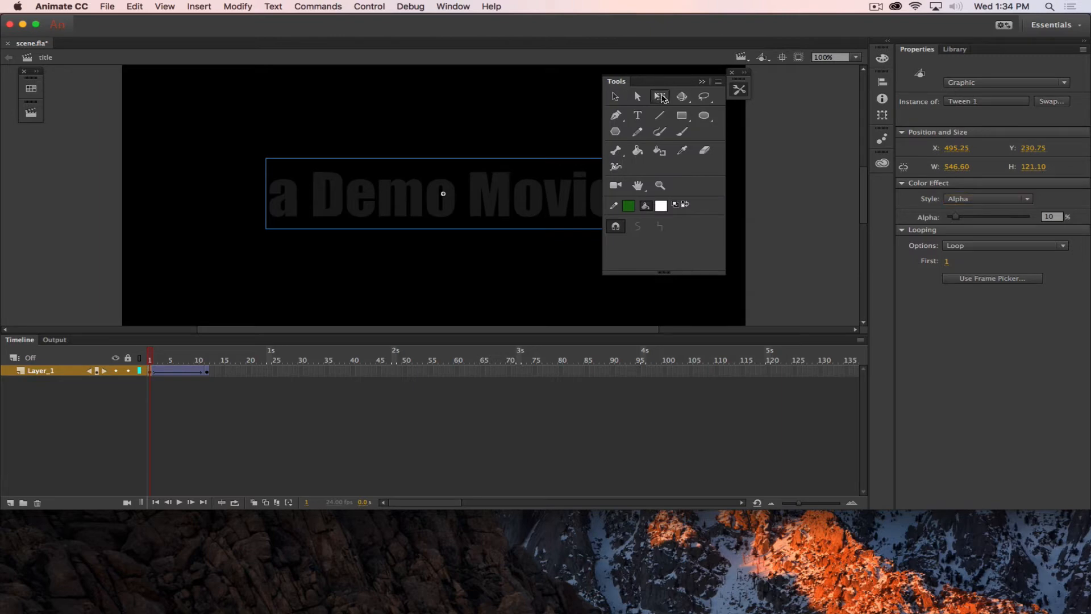
left_click(659, 96)
left_click_drag(265, 158, 0, 73)
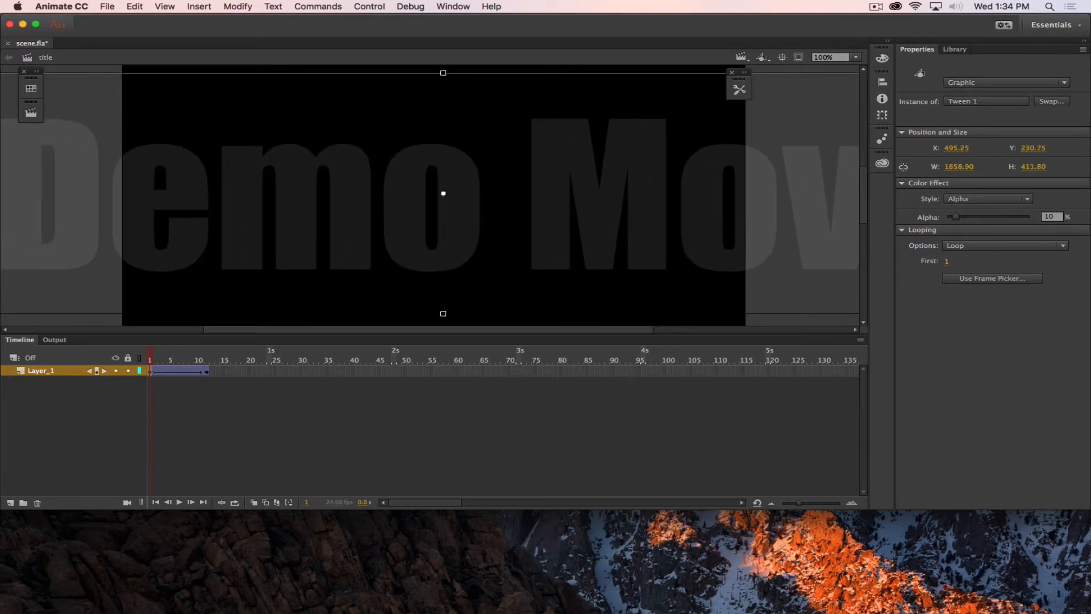
Step: Preview the title's scaling and fade-in by scrubbing between frames 1 and 12 and playing the animation
left_click_drag(150, 353, 115, 335)
left_click(210, 351)
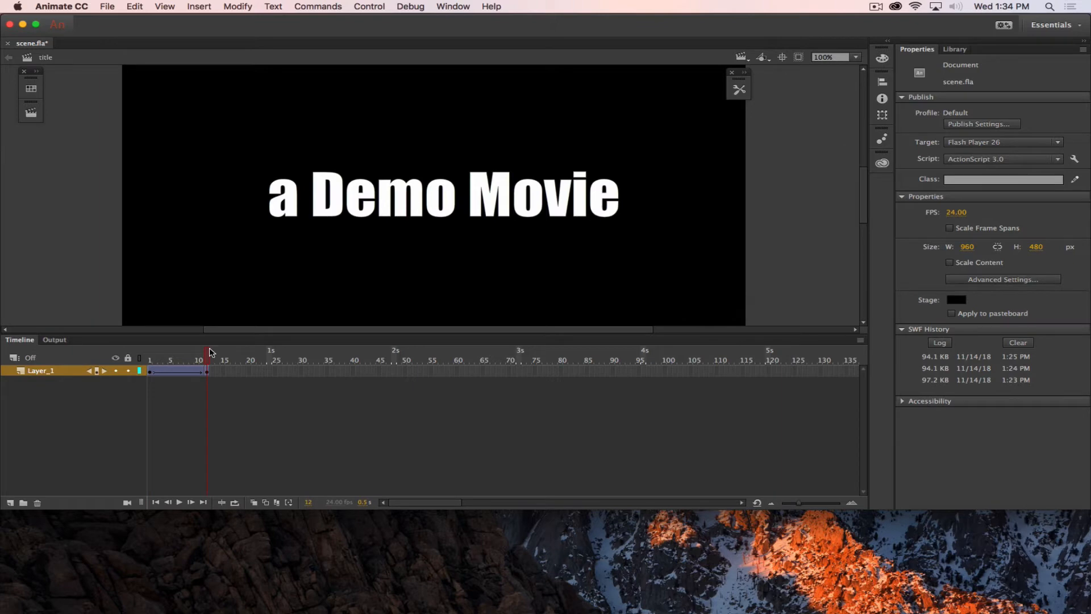
key("Return")
key("Return")
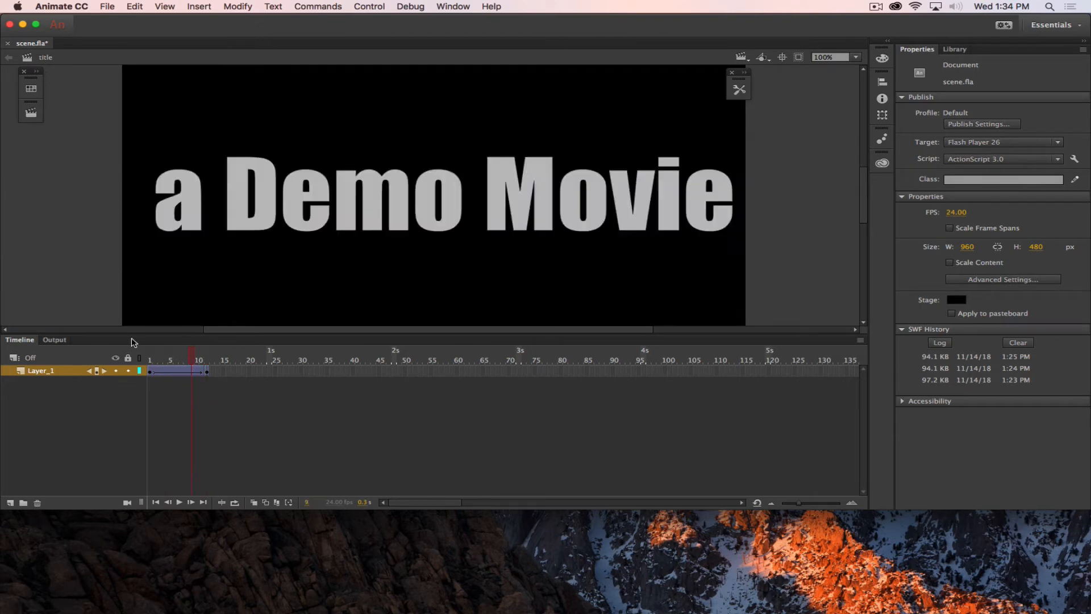
Step: Browse the Ease In presets for the title's classic tween and replay the animation from frame 1
left_click(205, 370)
left_click_drag(204, 369, 206, 371)
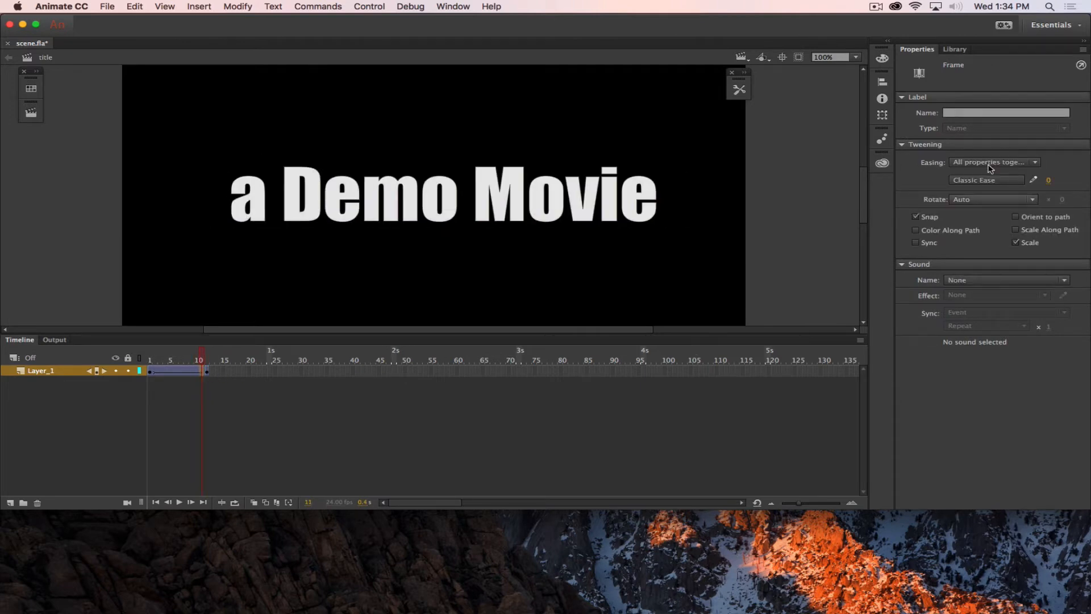
left_click(1013, 182)
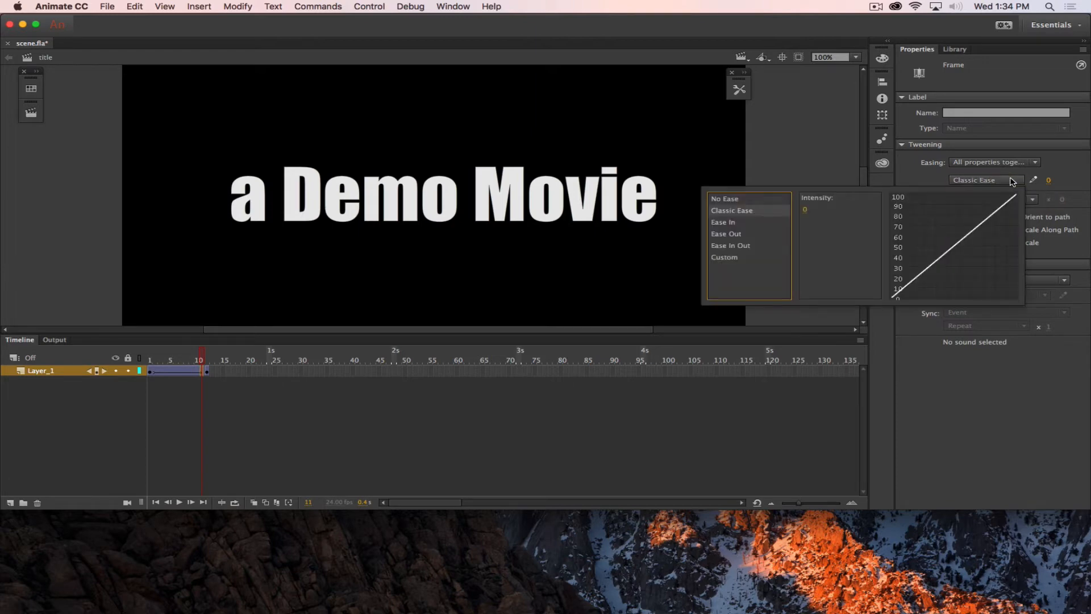
left_click(733, 226)
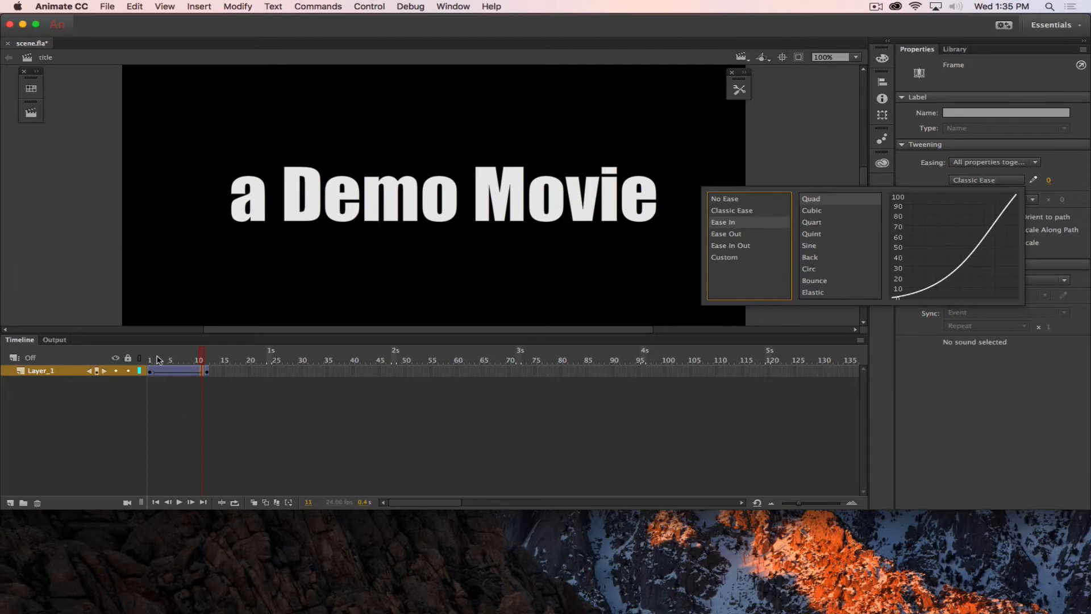
left_click_drag(156, 360, 124, 347)
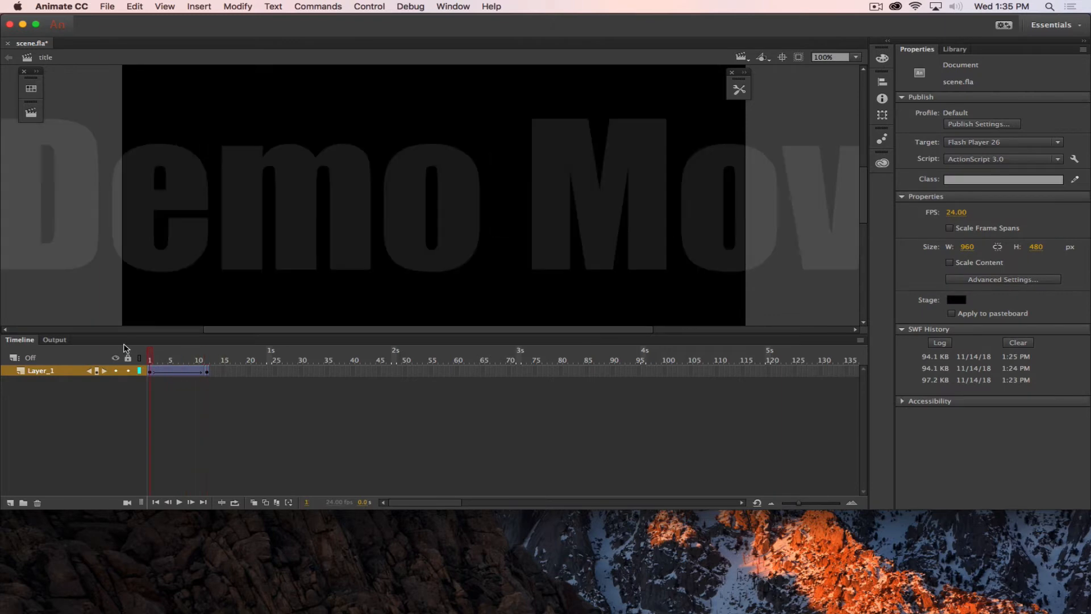
key("Return")
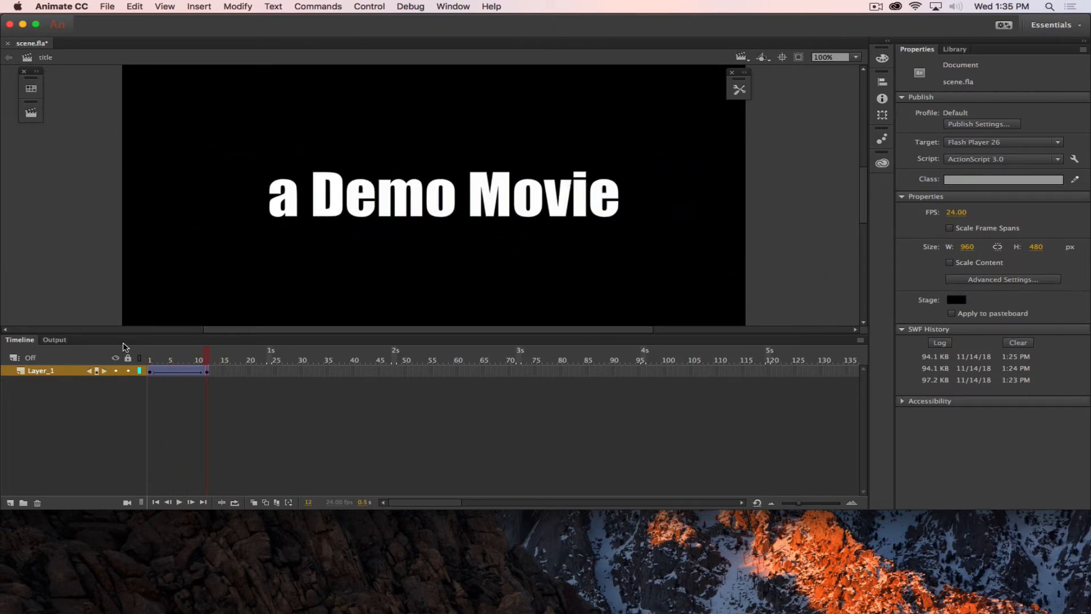
Step: Move the title tween's ending keyframe on Layer_1 to frame 7 to shorten the animation
left_click(206, 372)
left_click_drag(208, 360, 224, 362)
left_click(207, 371)
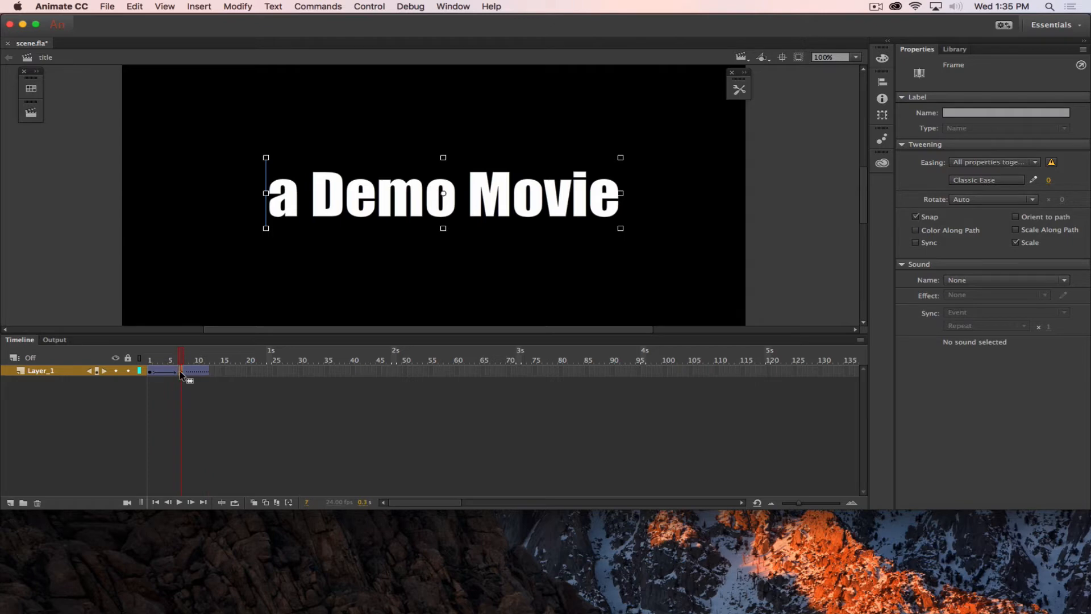
Step: Play the title scene's animation from frame 1 to review the text's entrance
left_click(179, 359)
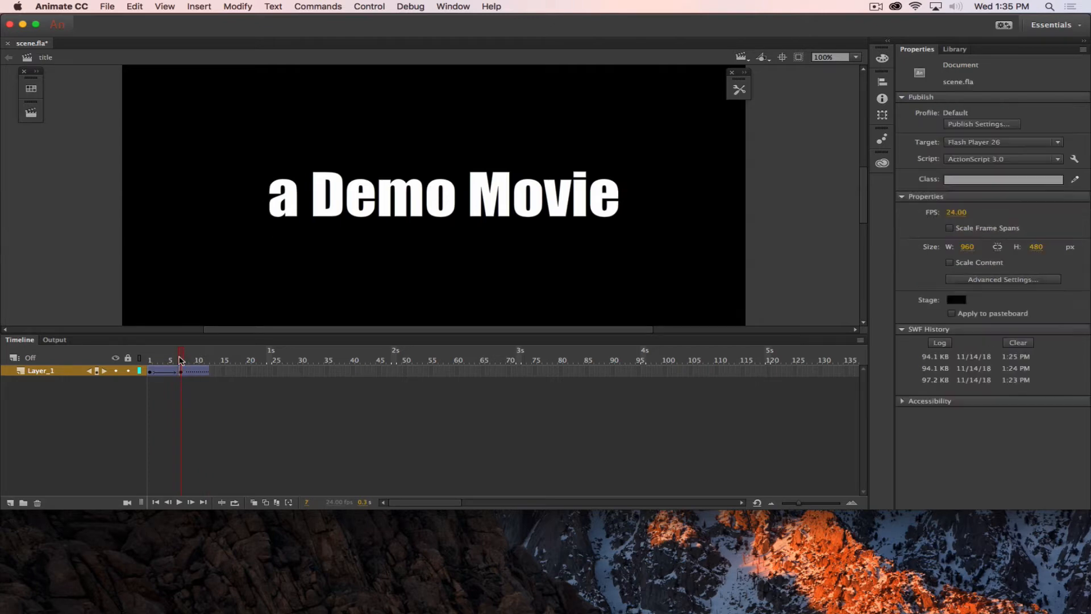
left_click_drag(179, 358, 97, 349)
key("Return")
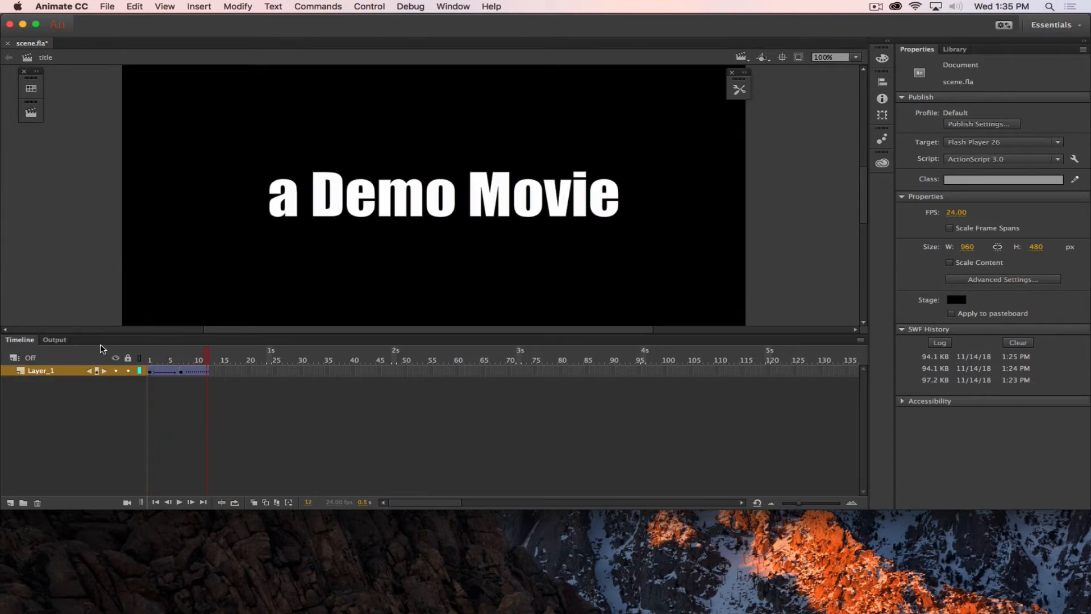
key("Return")
key("Return")
Step: Insert a keyframe at frame 30 of the title scene so the text holds on stage
left_click(248, 371)
left_click(296, 375)
key("F6")
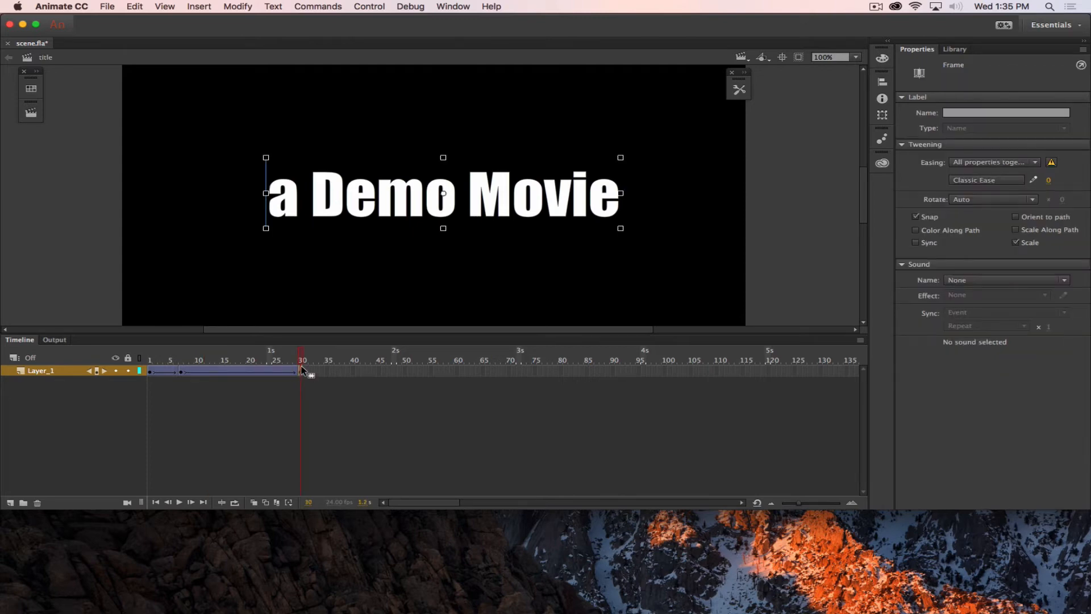
Step: Add a keyframe at frame 34 and enlarge the title text there to about 2967 by 657 px
left_click(328, 370)
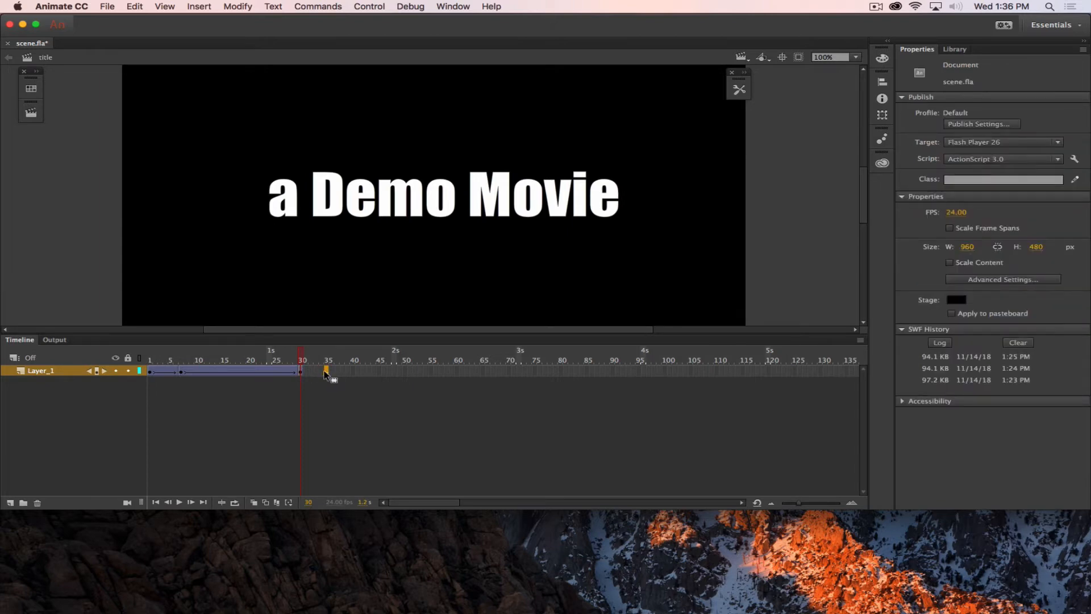
left_click_drag(323, 370, 322, 369)
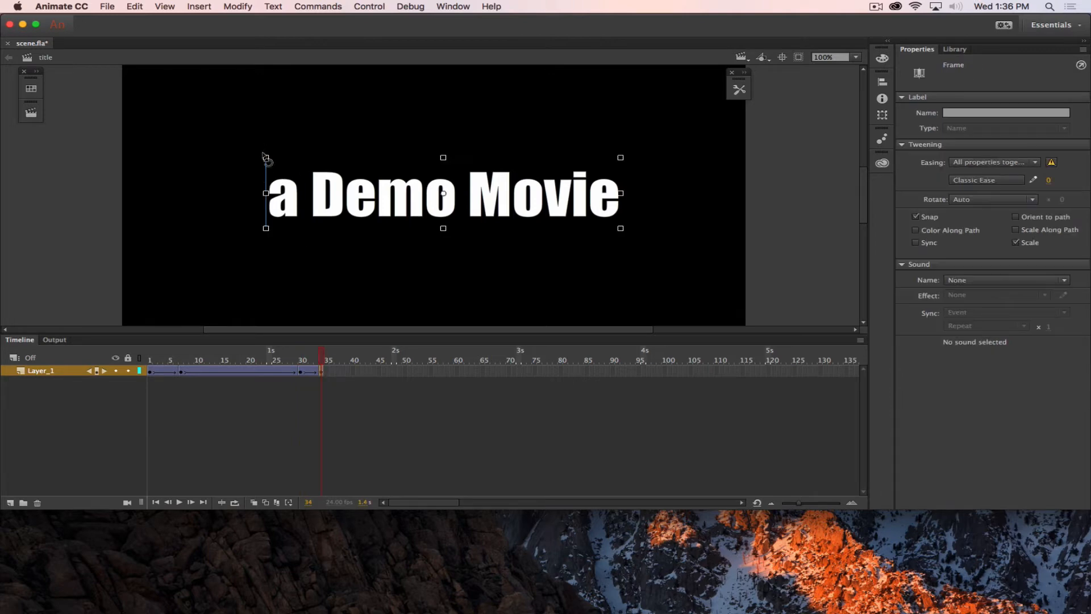
left_click_drag(266, 158, 0, 1)
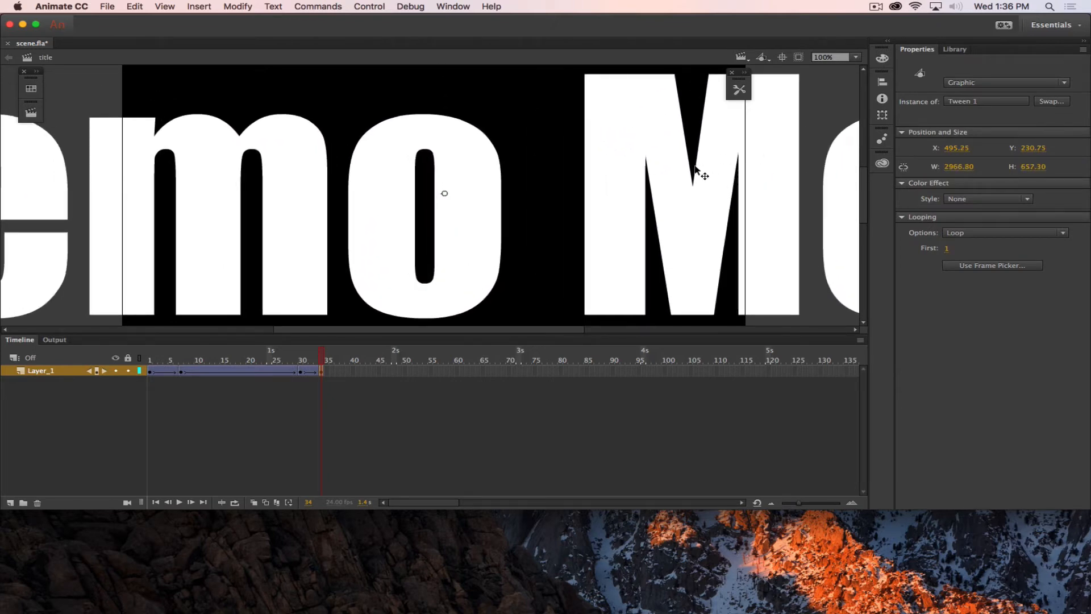
Step: Apply an Alpha color effect of 10% to the enlarged title text at frame 34
left_click(960, 206)
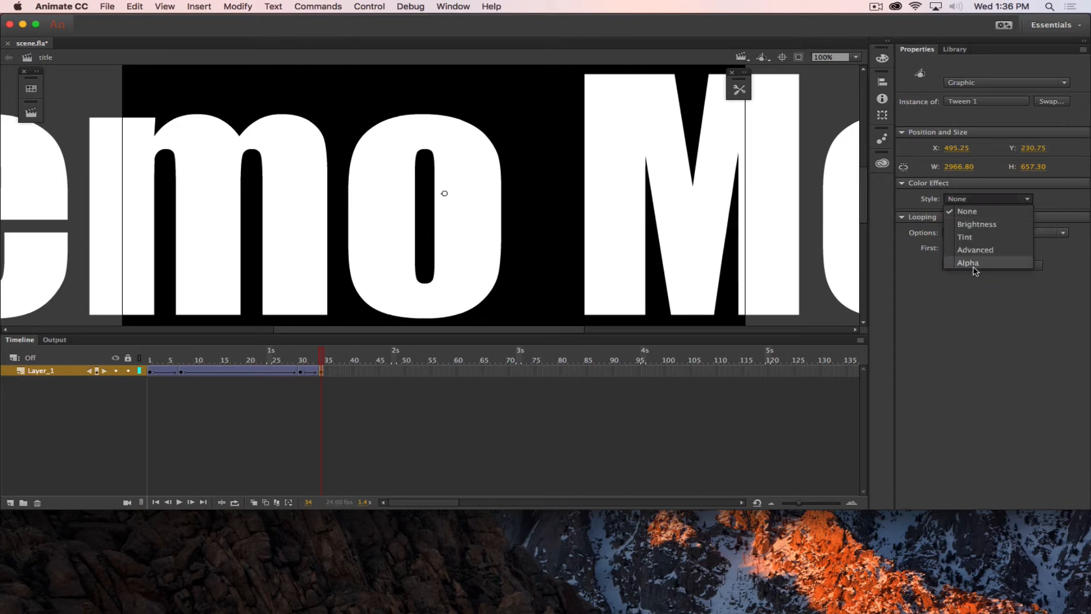
left_click(974, 263)
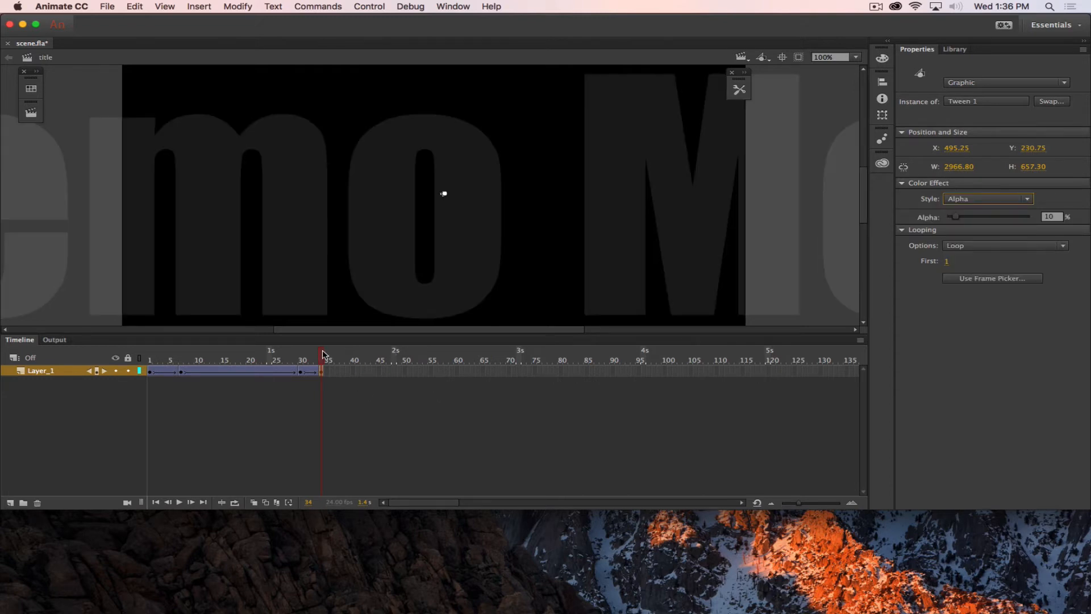
key("Return")
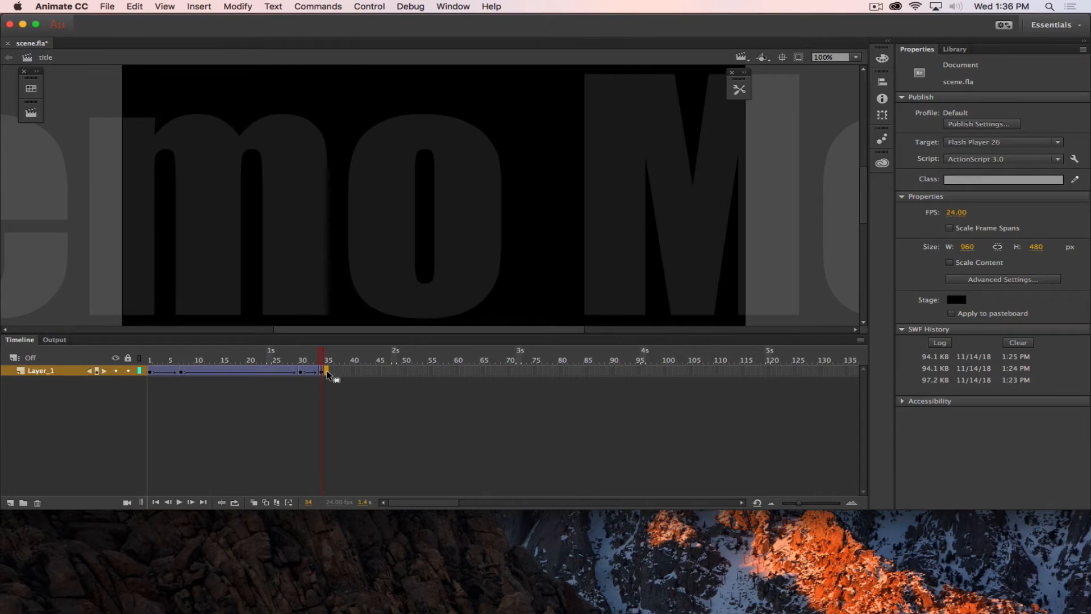
Step: Insert a blank keyframe at frame 35, right after the title's fade-out, and test the movie
left_click(326, 369)
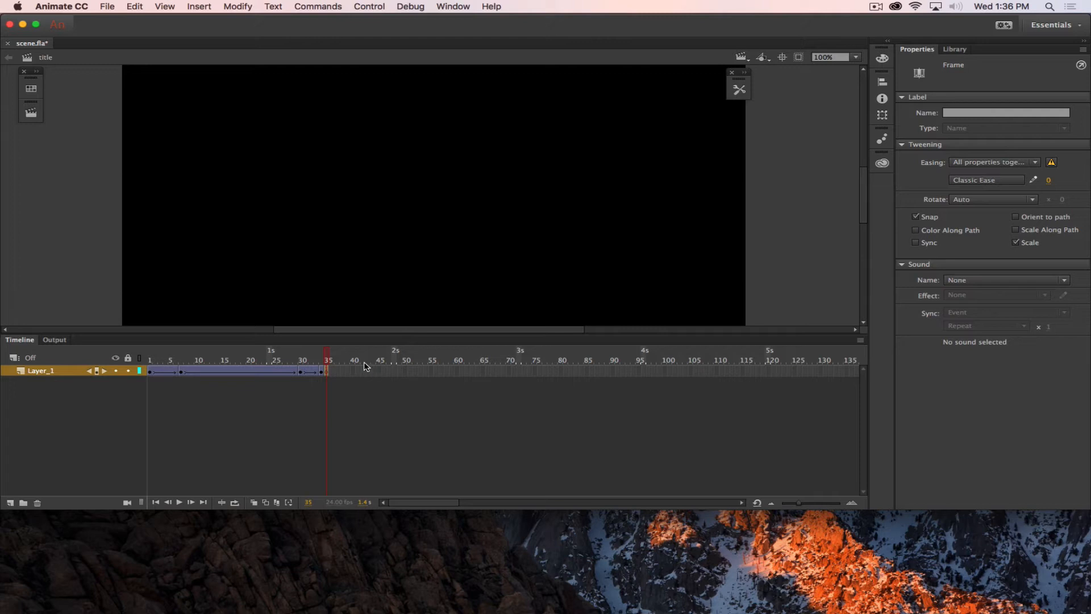
left_click(331, 356)
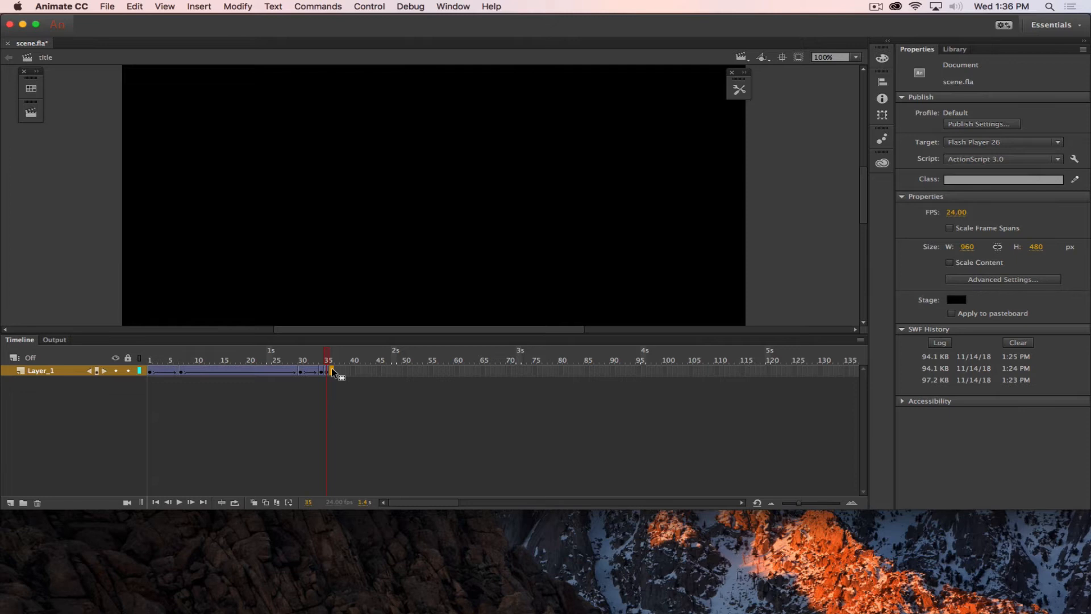
key("super+Return")
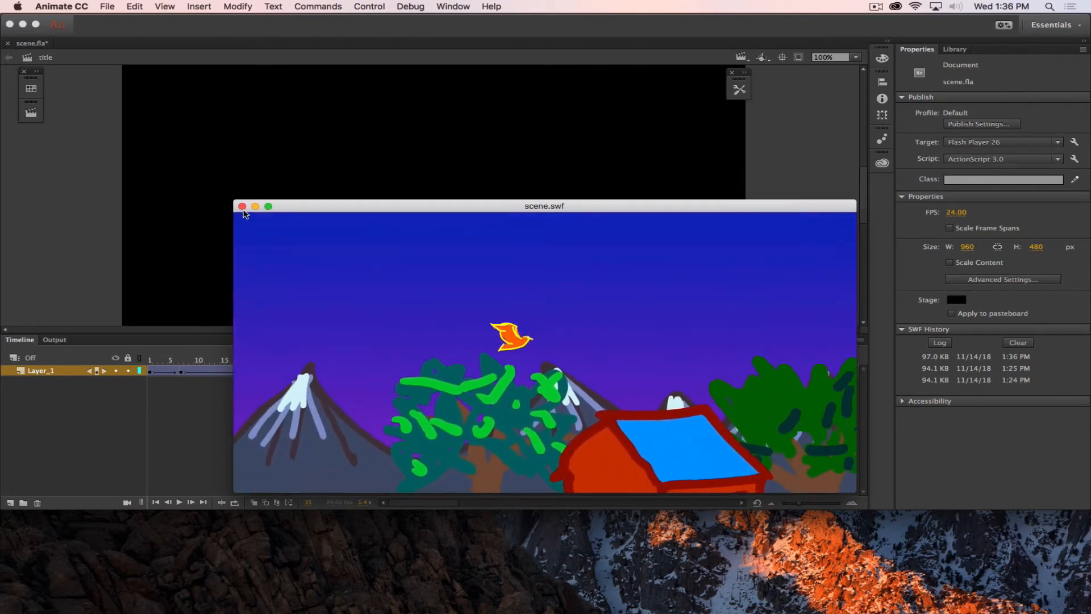
left_click(242, 206)
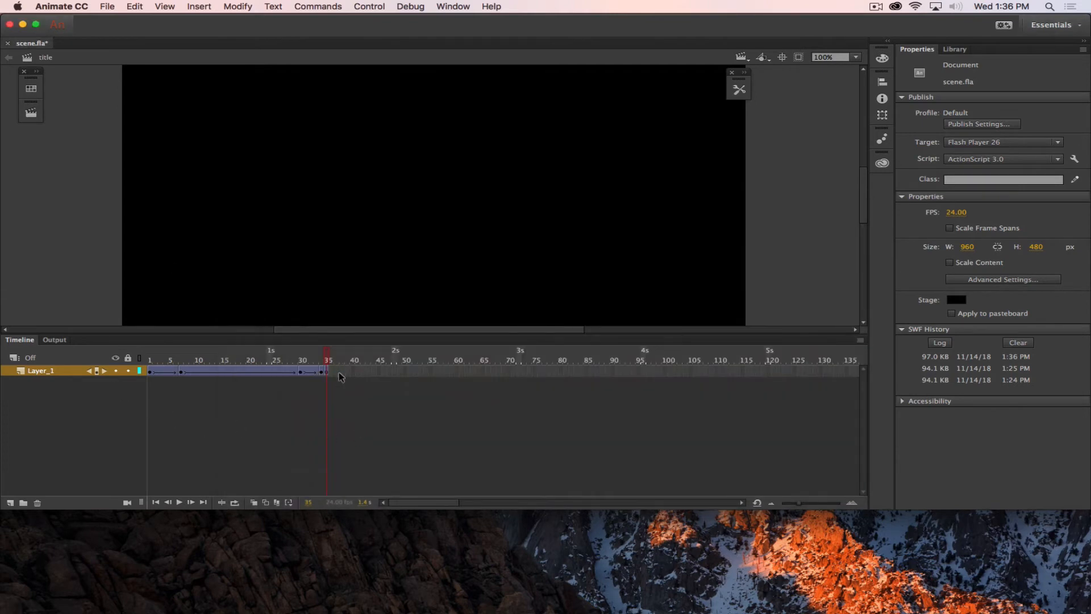
Step: Extend the blank ending of the title scene to frame 51 and test the movie from its start
left_click(412, 373)
key("F5")
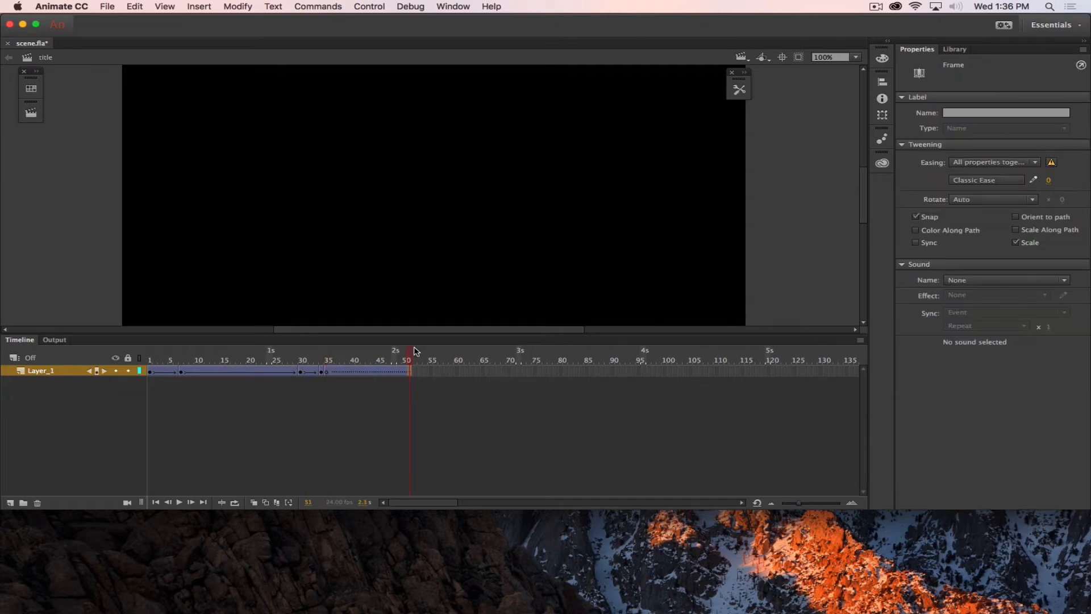
left_click(407, 357)
left_click_drag(391, 354, 24, 312)
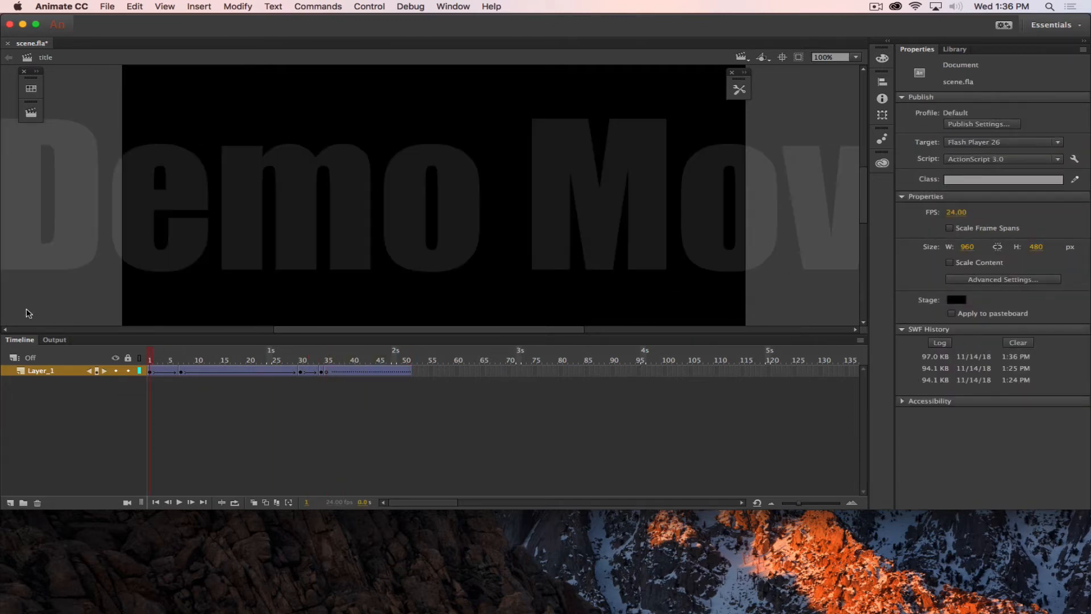
key("super+Return")
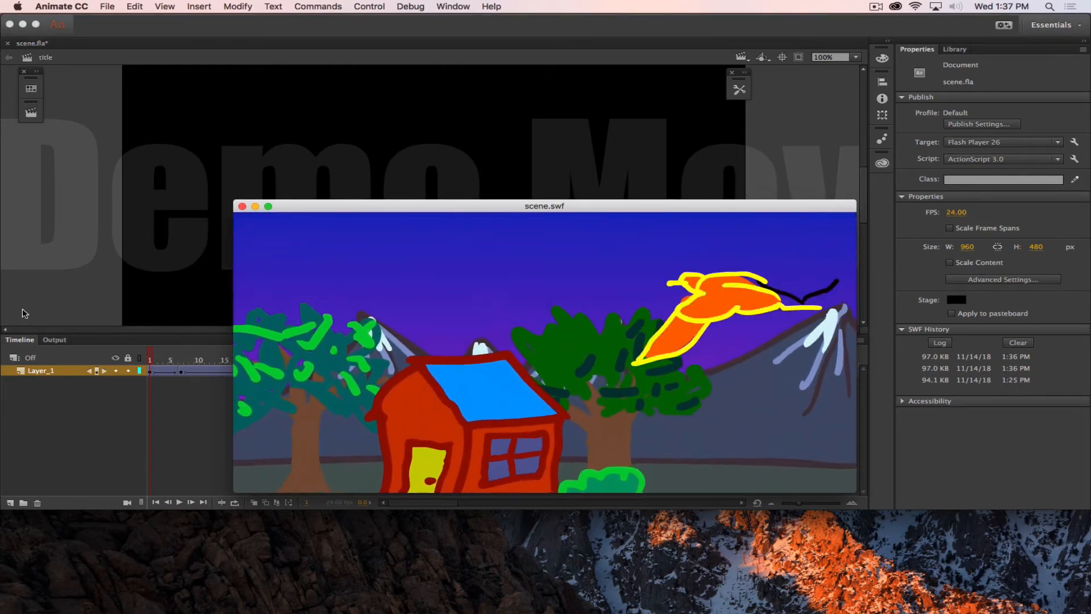
left_click(242, 207)
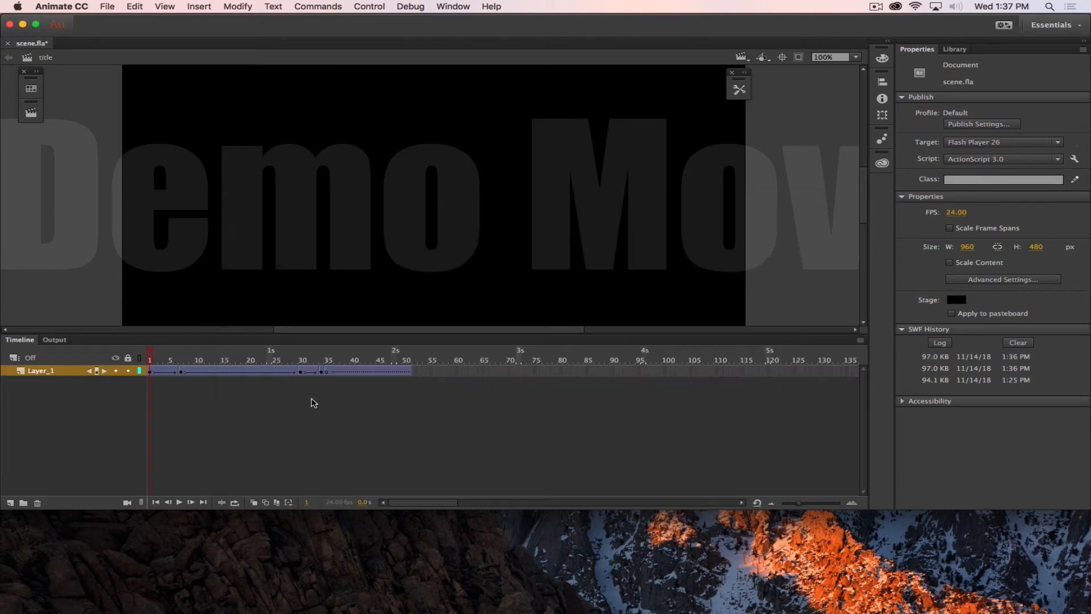
Step: Move the fade-out keyframes from frames 30–35 so that they start at frame 41
left_click(300, 372)
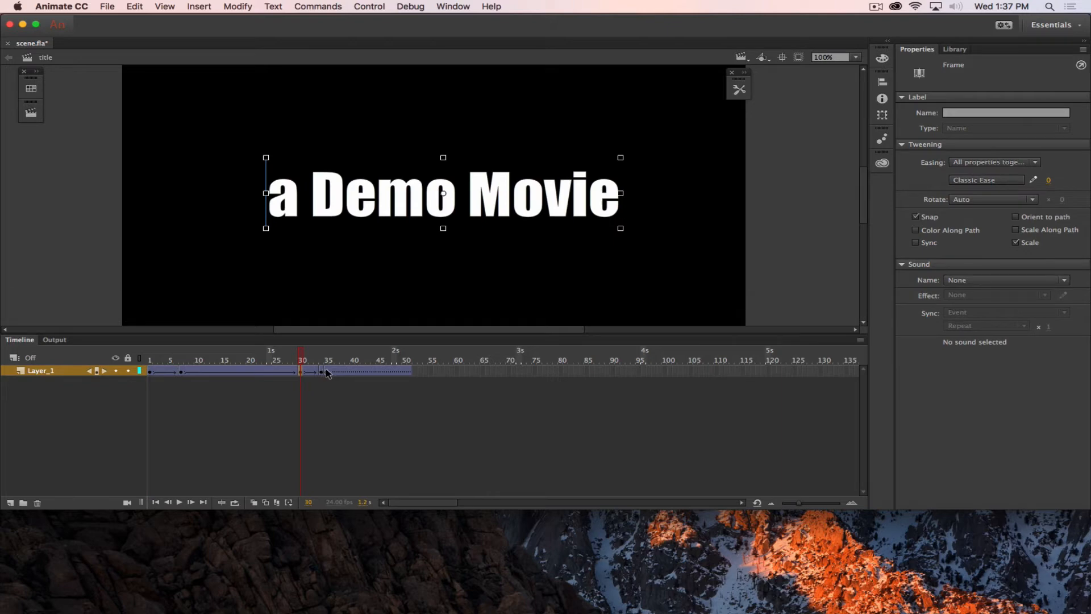
left_click(327, 373, "shift")
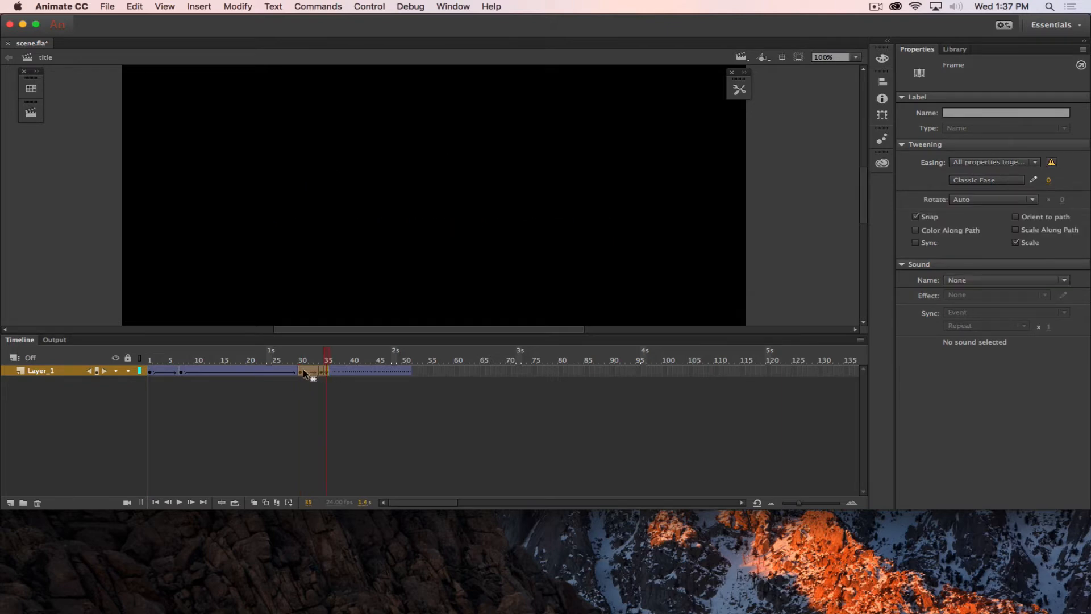
left_click_drag(301, 373, 358, 374)
Step: Extend the title scene's blank ending to frame 57 and check the new timing in a movie test
left_click(439, 372)
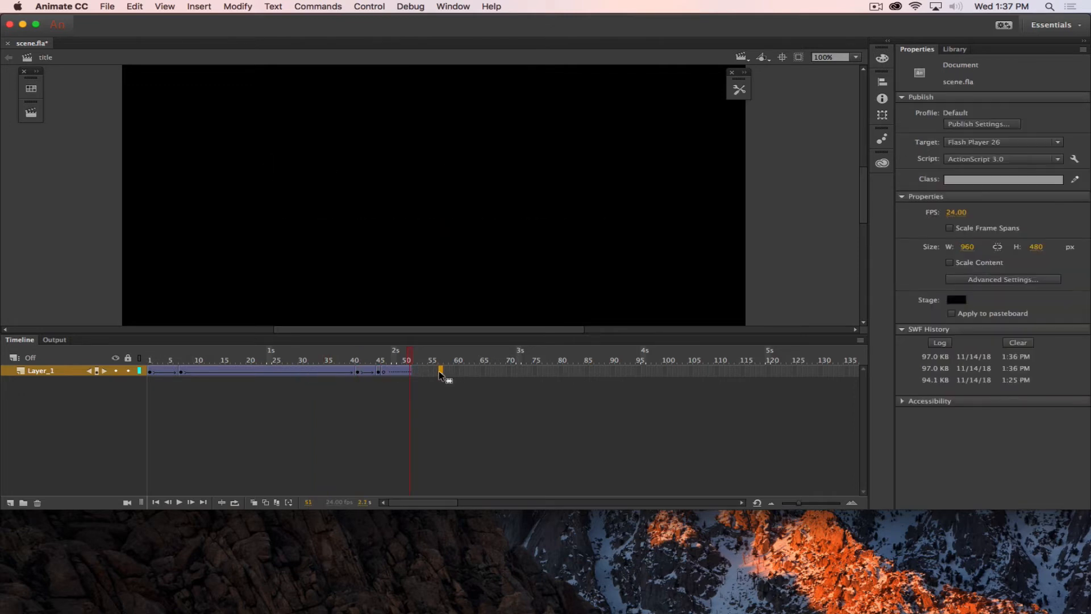
key("F5")
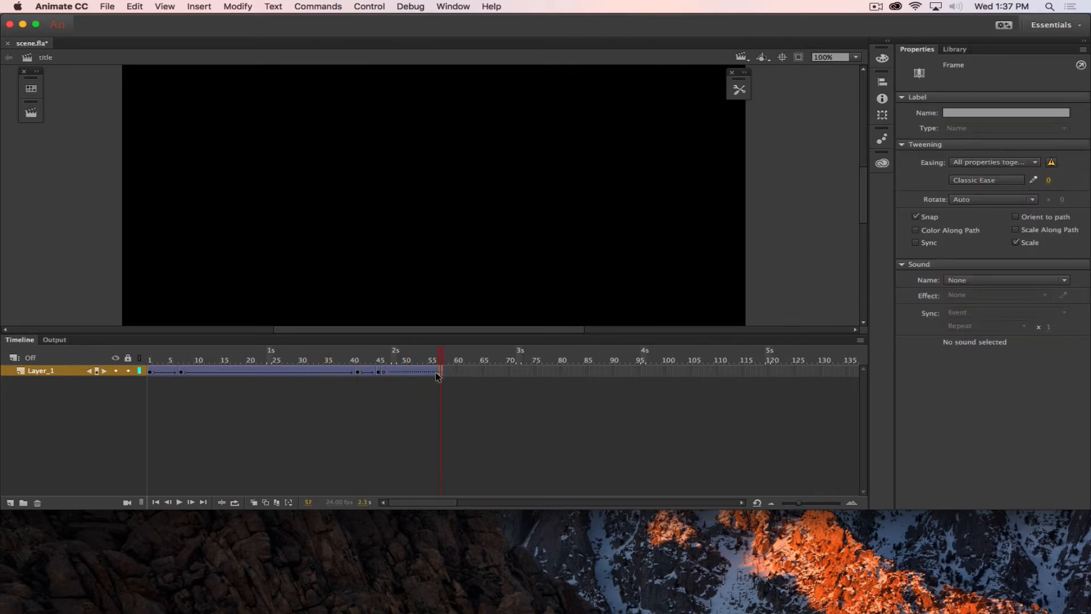
key("super+Return")
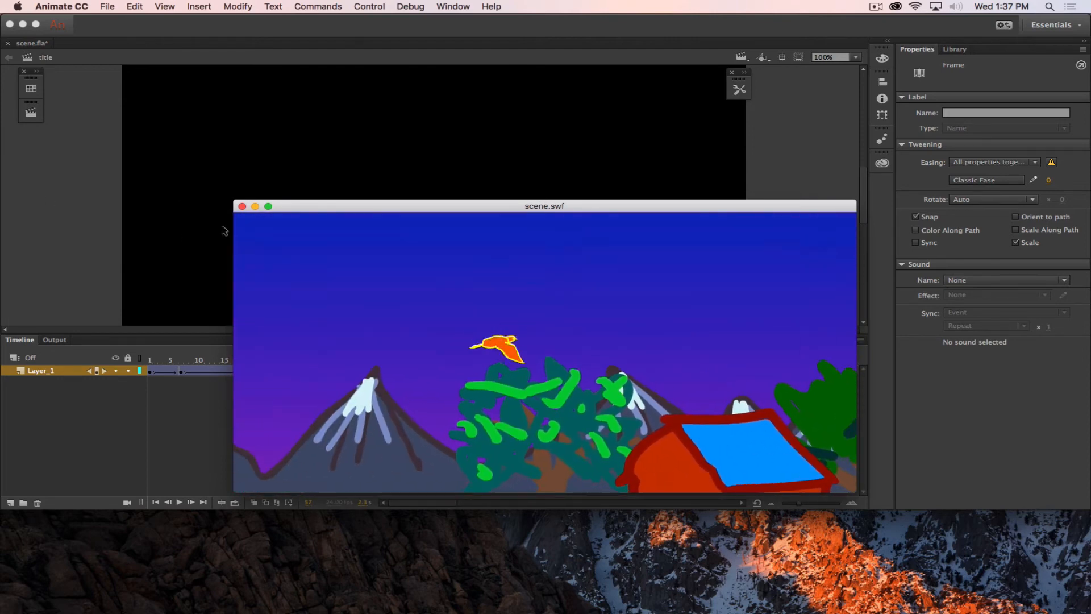
left_click(241, 206)
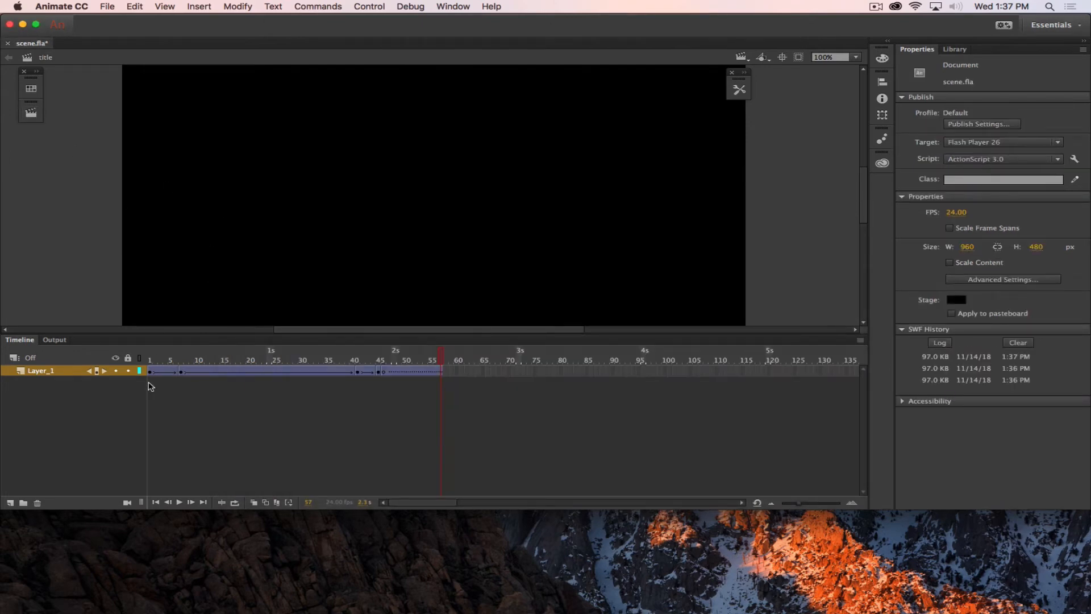
Step: Rewind the title scene to frame 1 and play the whole title animation
left_click_drag(169, 362, 86, 308)
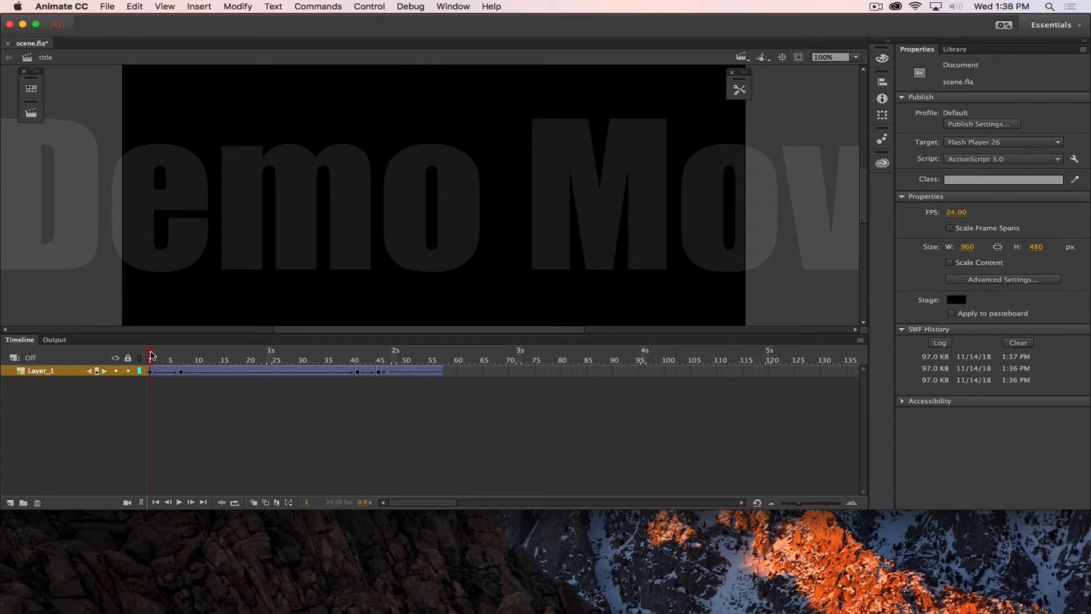
left_click_drag(150, 355, 85, 319)
key("Return")
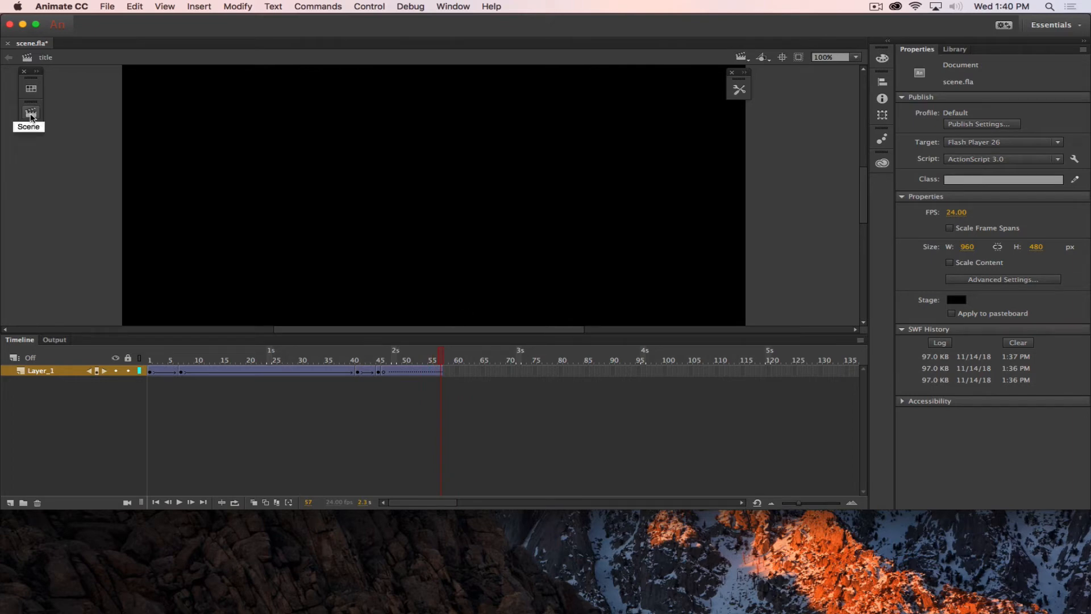
Step: Switch to the credits scene and fit its empty stage in the window
left_click(31, 113)
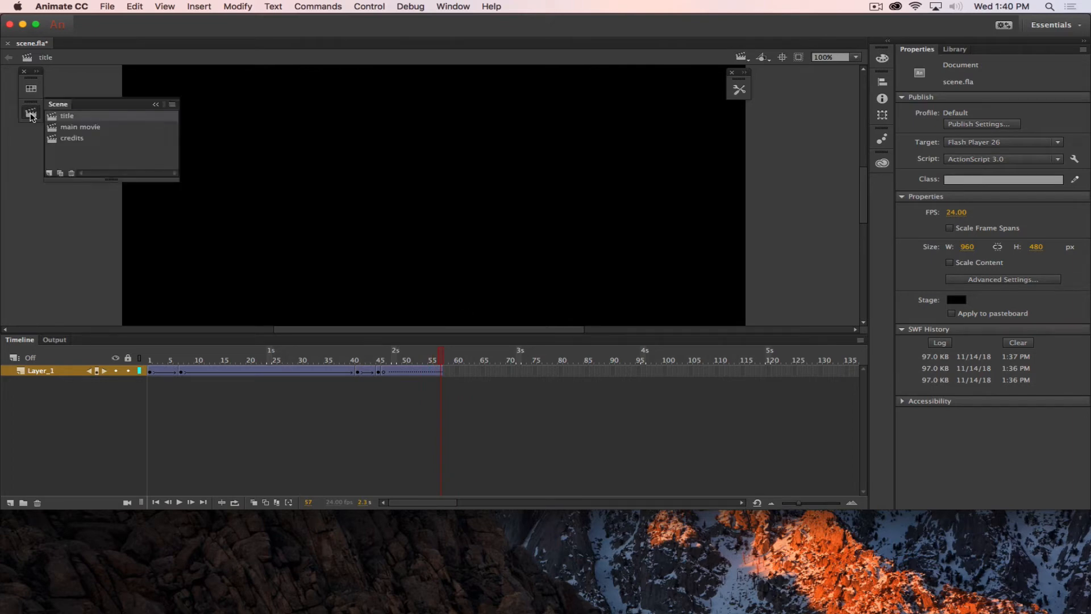
left_click(72, 139)
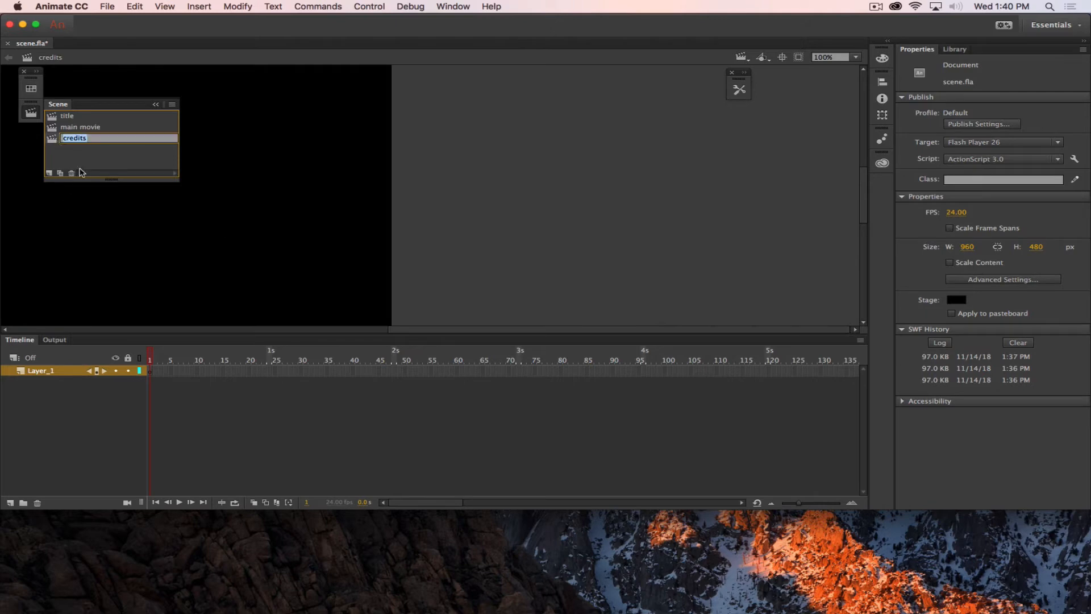
left_click(112, 237)
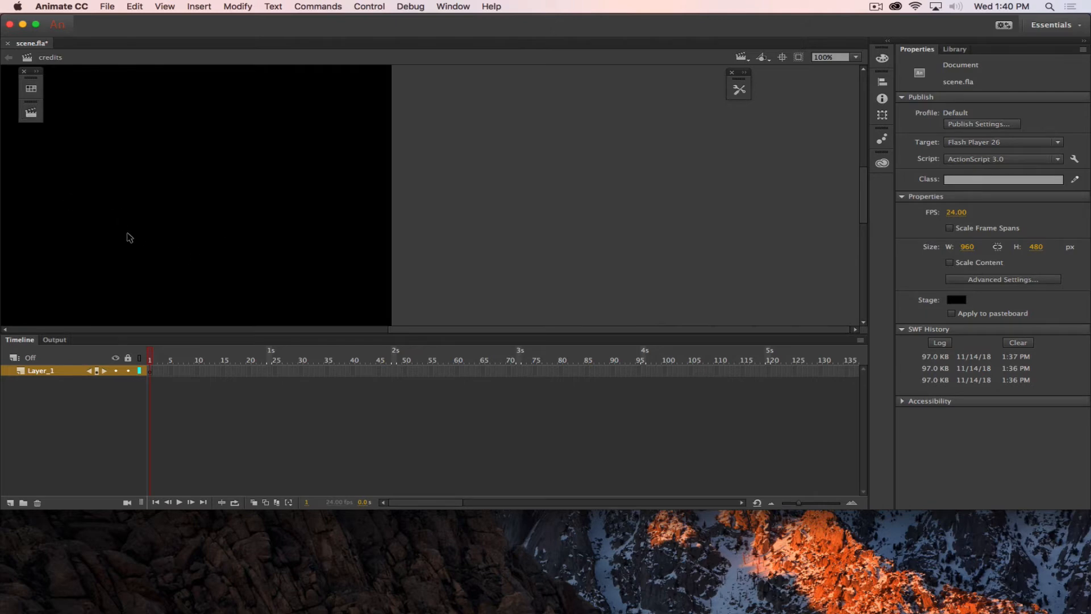
left_click_drag(195, 224, 464, 230)
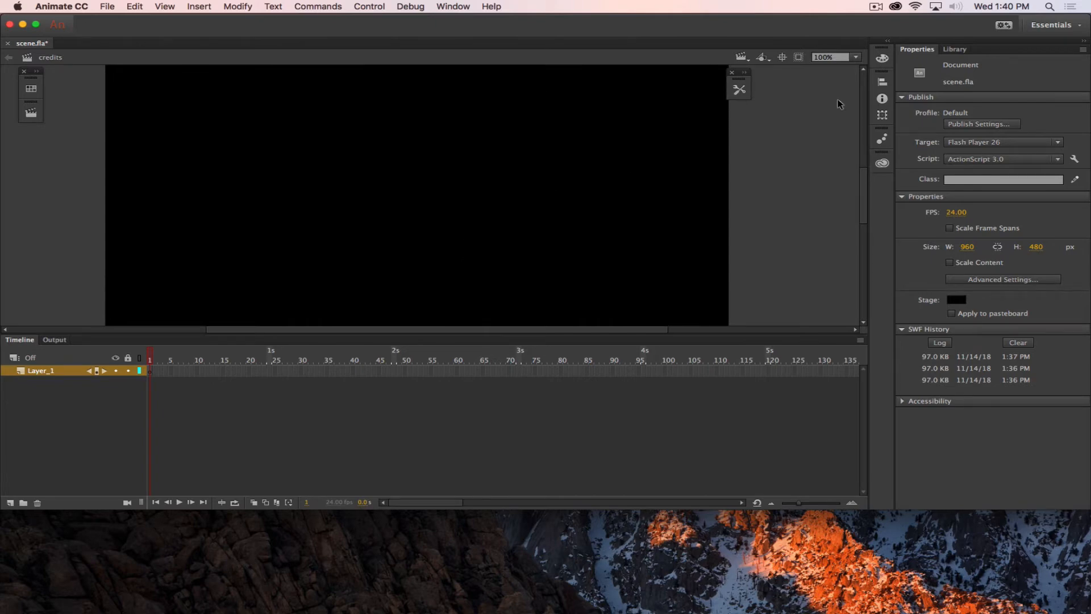
left_click(856, 57)
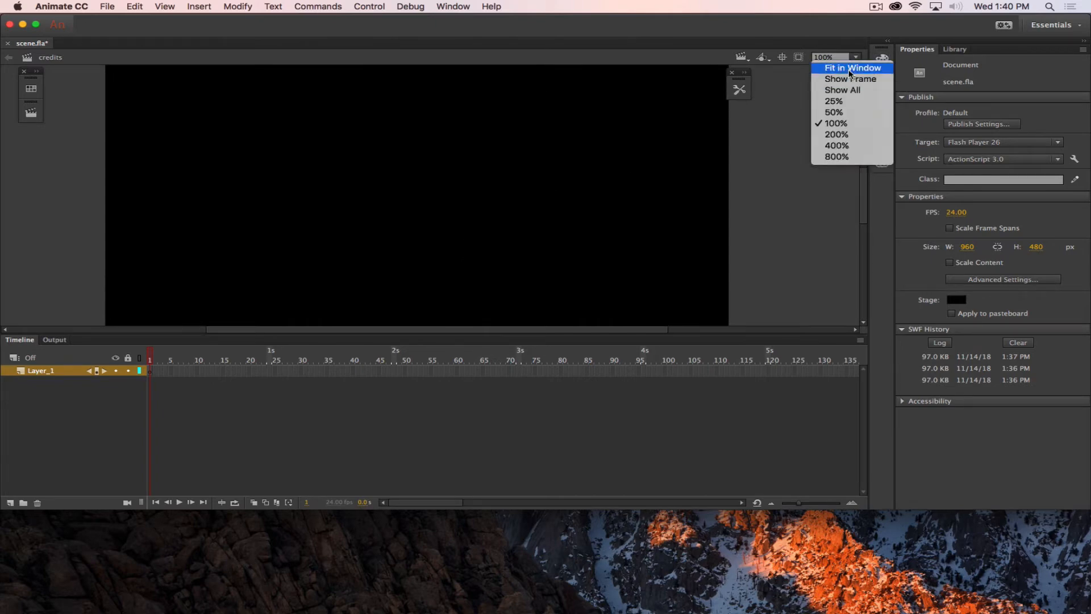
left_click(843, 69)
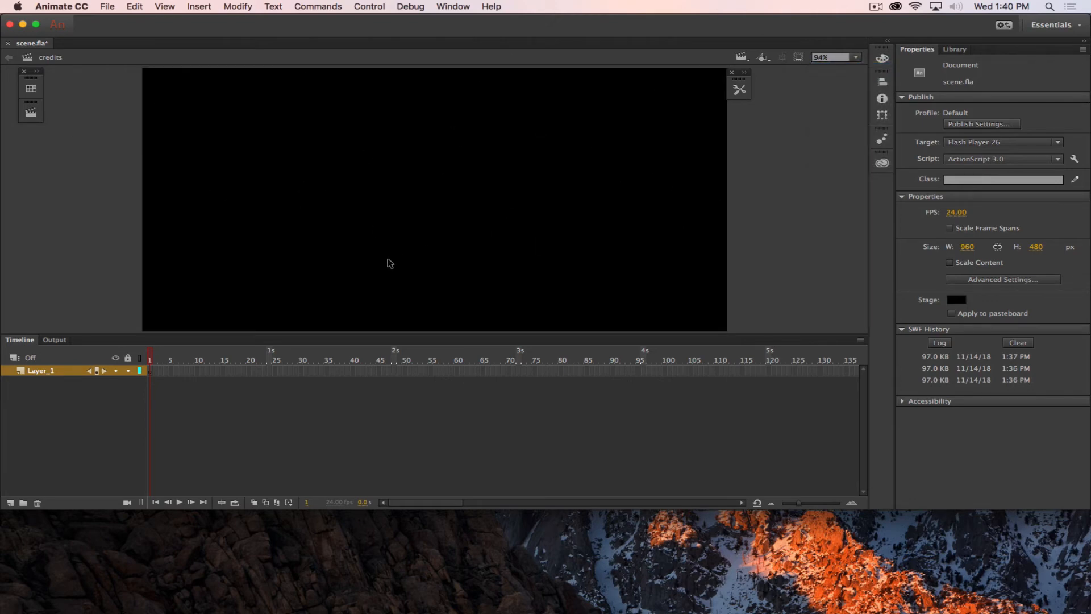
Step: Activate the Brush tool and insert a keyframe at frame 20 of the credits scene's layer
key("b")
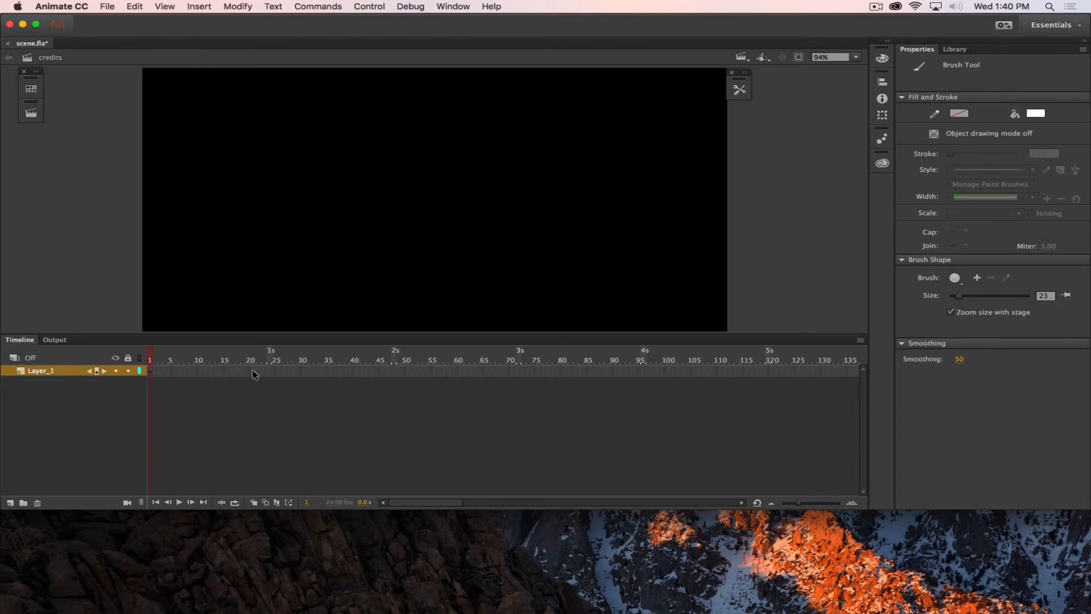
left_click(275, 370)
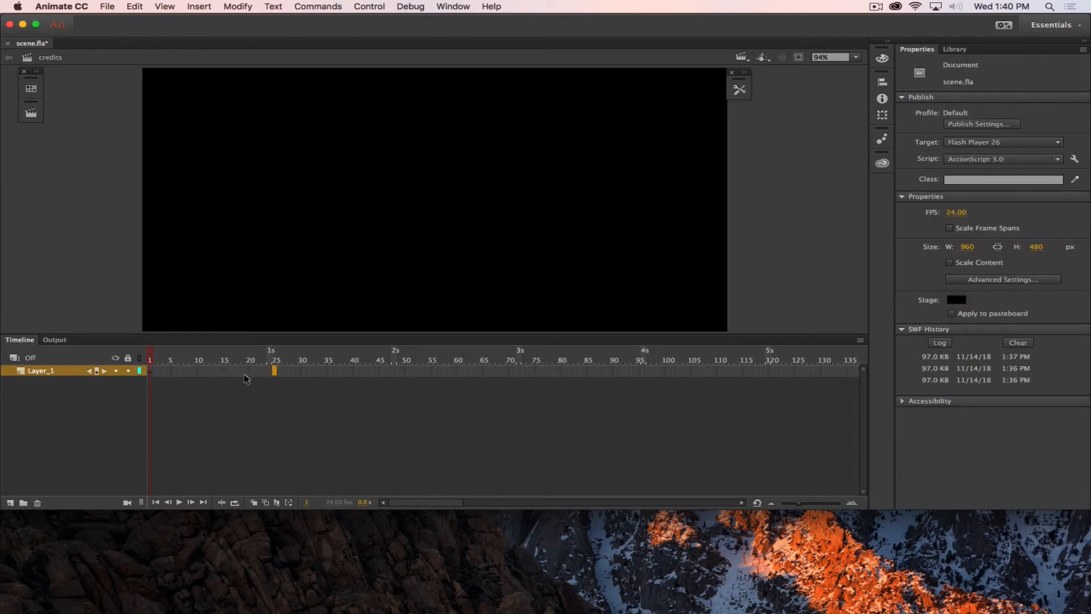
left_click(249, 370)
key("F6")
mouse_move(253, 359)
left_mouse_down()
mouse_move(161, 361)
mouse_move(249, 358)
left_mouse_up()
Step: Hand-letter "Credits" in white across the upper stage at frame 20 and add a blank keyframe at frame 21
mouse_move(348, 138)
left_mouse_down()
mouse_move(332, 159)
mouse_move(369, 156)
mouse_move(375, 136)
mouse_move(425, 146)
mouse_move(437, 107)
mouse_move(450, 153)
left_mouse_up()
left_click_drag(469, 111, 470, 147)
mouse_move(500, 125)
left_mouse_down()
mouse_move(483, 127)
mouse_move(477, 146)
left_mouse_up()
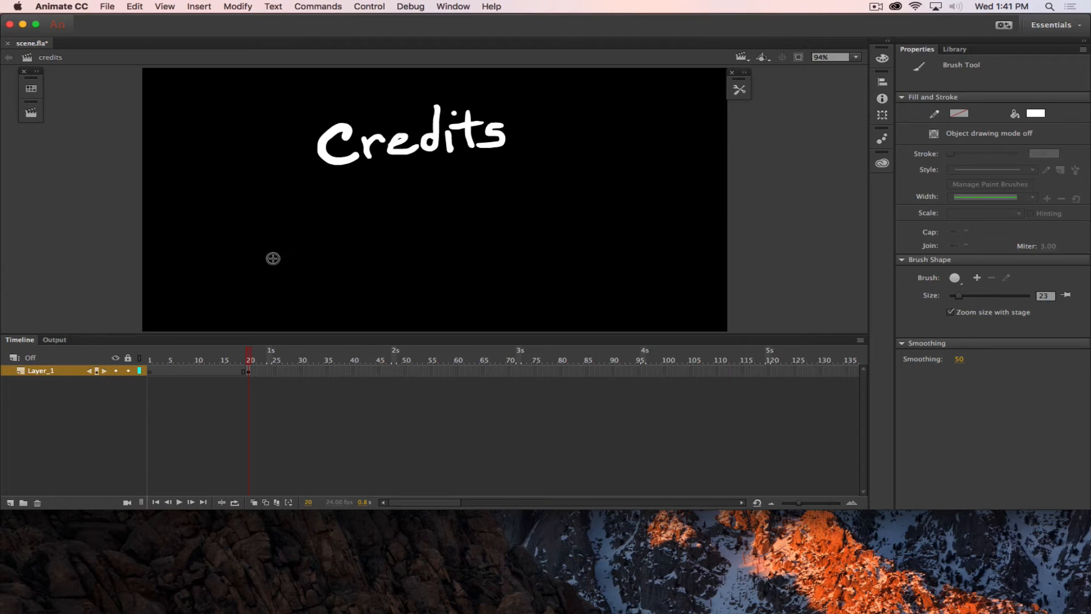
key("F7")
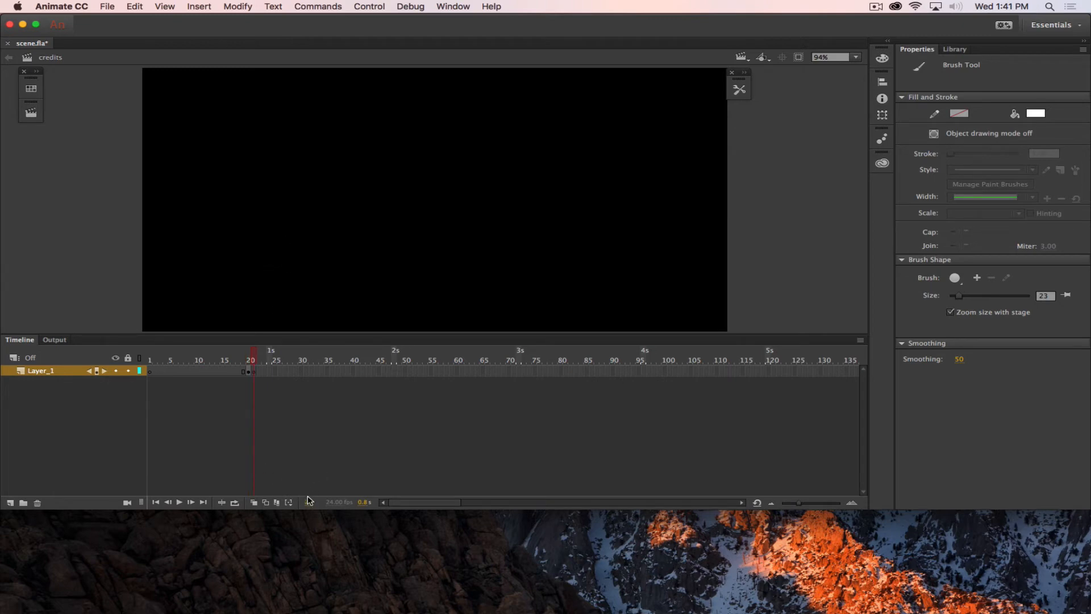
Step: Turn on onion skinning and trace the word "Credits" in white at frame 21
left_click(253, 502)
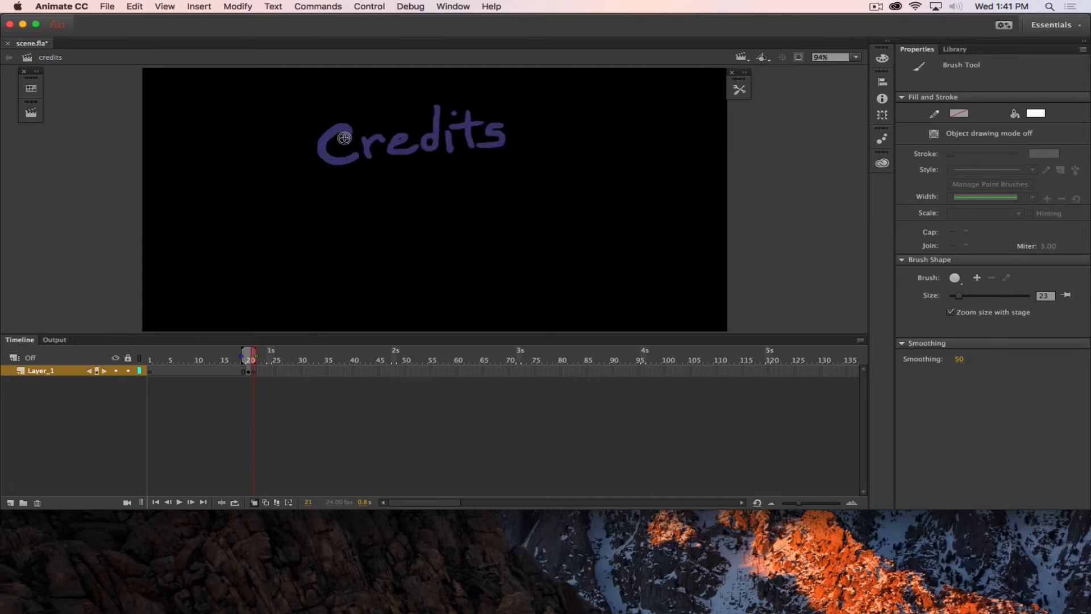
mouse_move(344, 138)
left_mouse_down()
mouse_move(322, 152)
mouse_move(348, 159)
mouse_move(362, 139)
mouse_move(369, 154)
mouse_move(379, 140)
mouse_move(366, 148)
mouse_move(404, 137)
mouse_move(390, 144)
mouse_move(411, 150)
mouse_move(431, 134)
mouse_move(428, 143)
mouse_move(439, 117)
mouse_move(448, 152)
left_mouse_up()
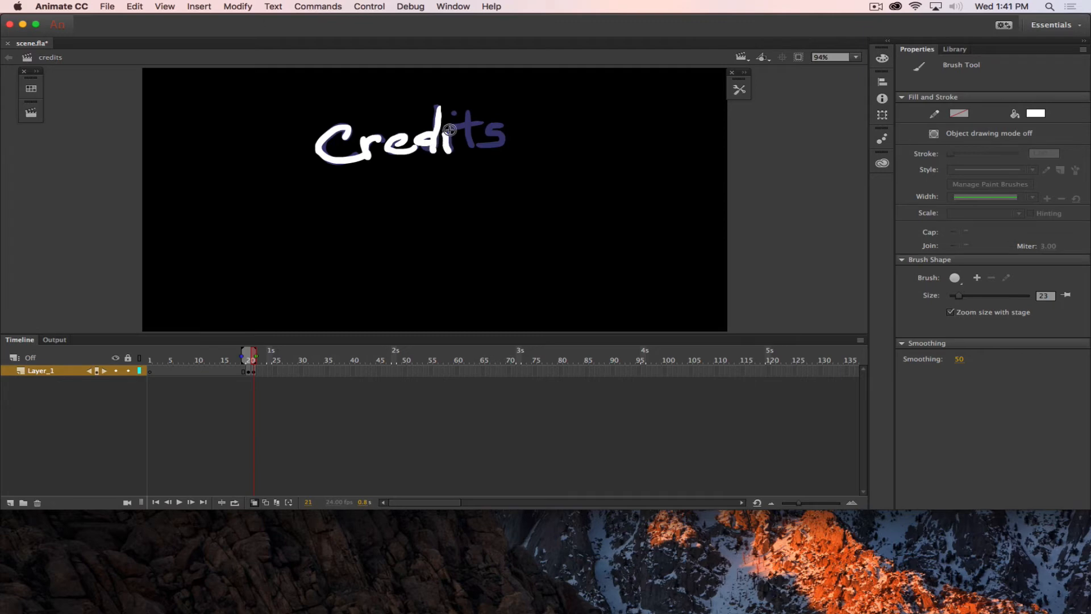
left_click(454, 116)
mouse_move(467, 114)
left_mouse_down()
mouse_move(469, 137)
mouse_move(457, 128)
mouse_move(496, 123)
mouse_move(480, 143)
left_mouse_up()
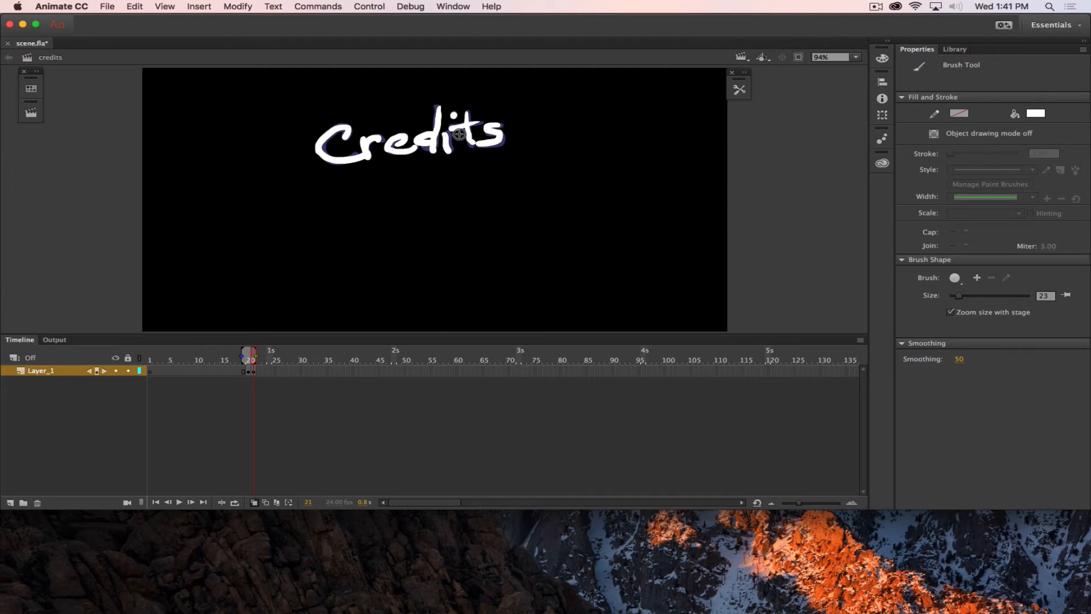
Step: Add a blank keyframe at frame 22 and trace "Credits" in white over the onion-skinned lettering
key("F7")
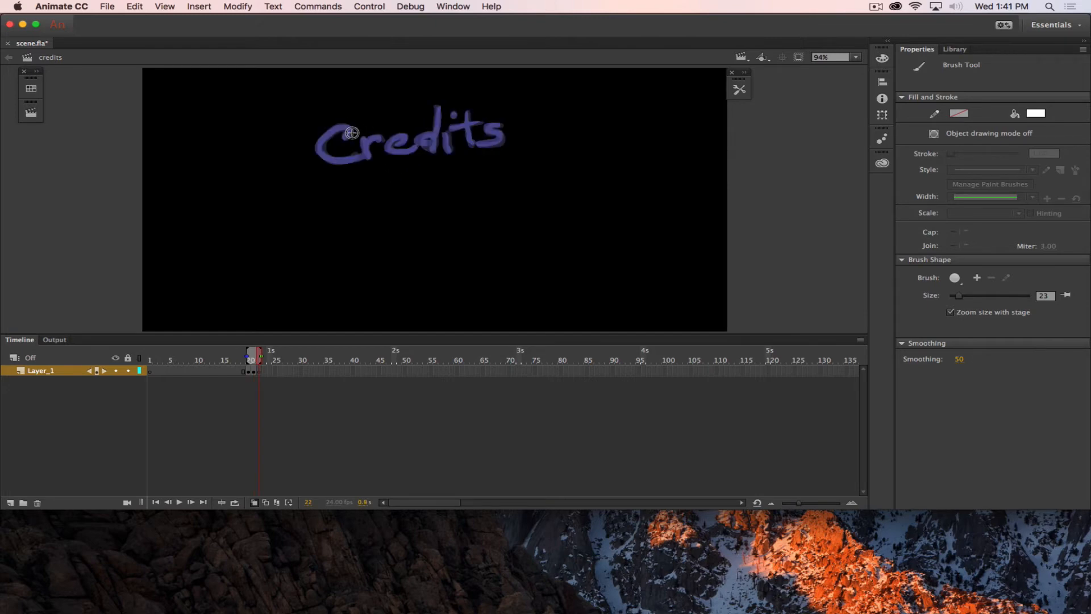
mouse_move(353, 129)
left_mouse_down()
mouse_move(330, 133)
mouse_move(325, 154)
mouse_move(349, 159)
mouse_move(366, 140)
mouse_move(372, 154)
mouse_move(380, 138)
mouse_move(366, 147)
mouse_move(429, 137)
mouse_move(424, 146)
mouse_move(440, 107)
mouse_move(448, 154)
left_mouse_up()
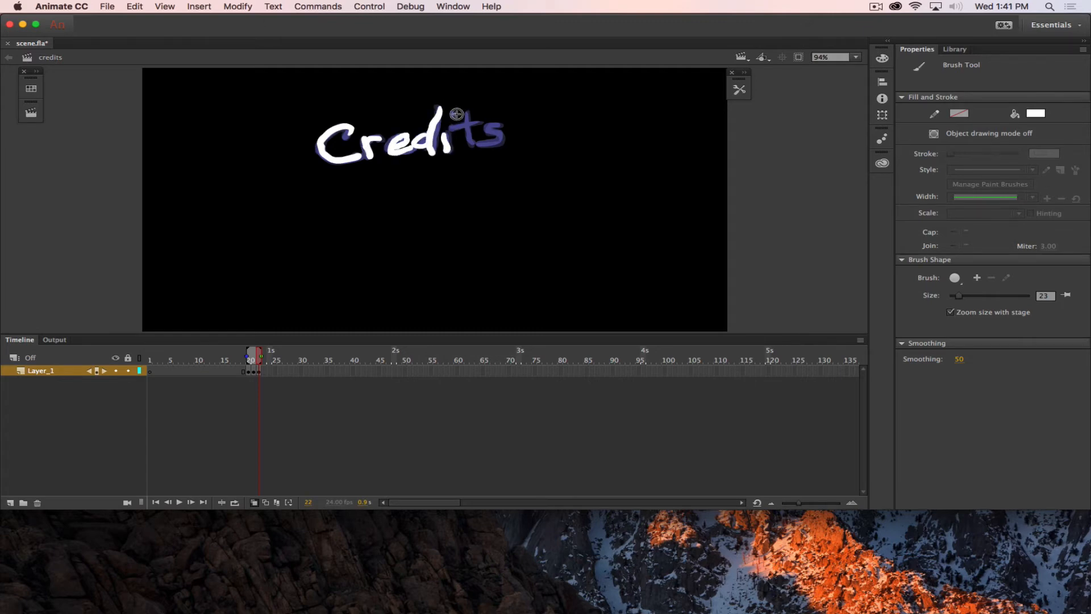
mouse_move(454, 113)
left_mouse_down()
mouse_move(474, 137)
mouse_move(478, 123)
mouse_move(451, 128)
mouse_move(497, 122)
mouse_move(480, 148)
left_mouse_up()
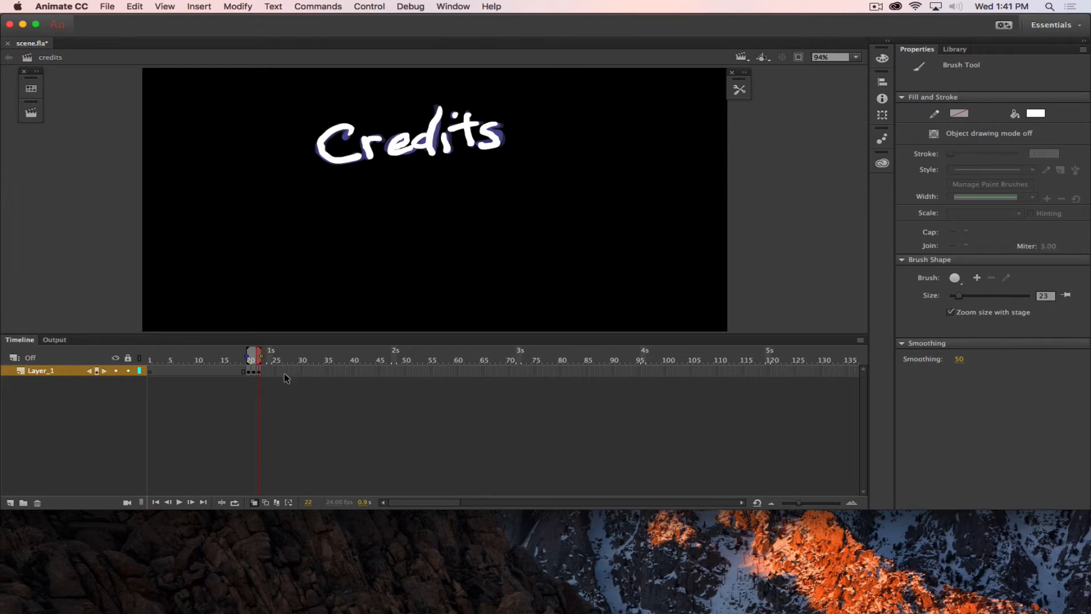
Step: Trace "Credits" in white on a new blank keyframe at frame 23 and turn off onion skinning
key("F7")
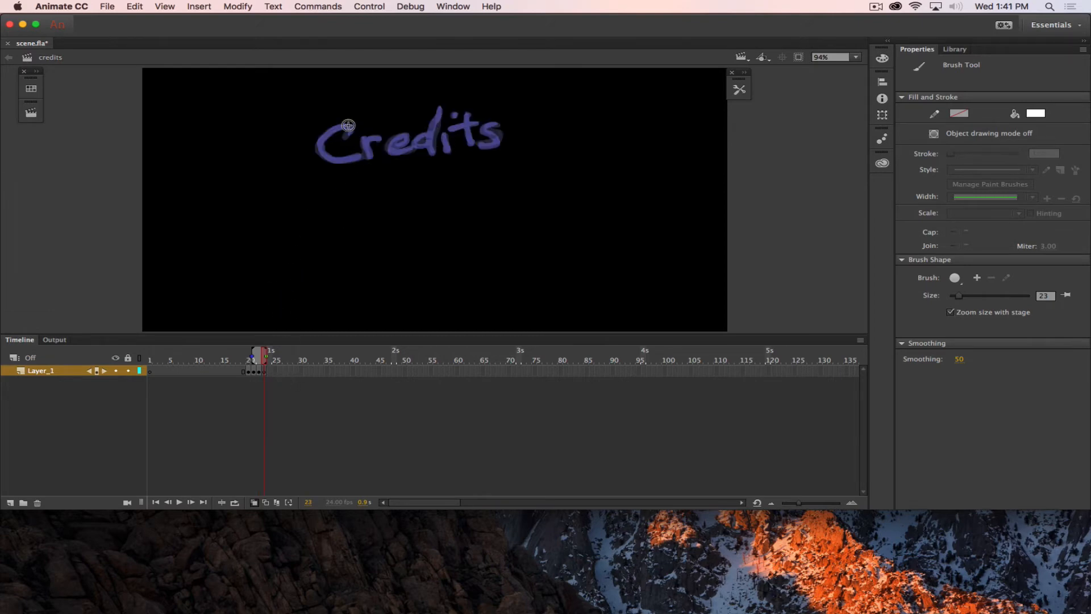
mouse_move(354, 136)
left_mouse_down()
mouse_move(346, 126)
mouse_move(328, 135)
mouse_move(335, 159)
mouse_move(372, 135)
mouse_move(400, 147)
mouse_move(392, 150)
mouse_move(400, 139)
mouse_move(435, 141)
mouse_move(440, 108)
mouse_move(436, 160)
mouse_move(446, 156)
left_mouse_up()
left_click(453, 116)
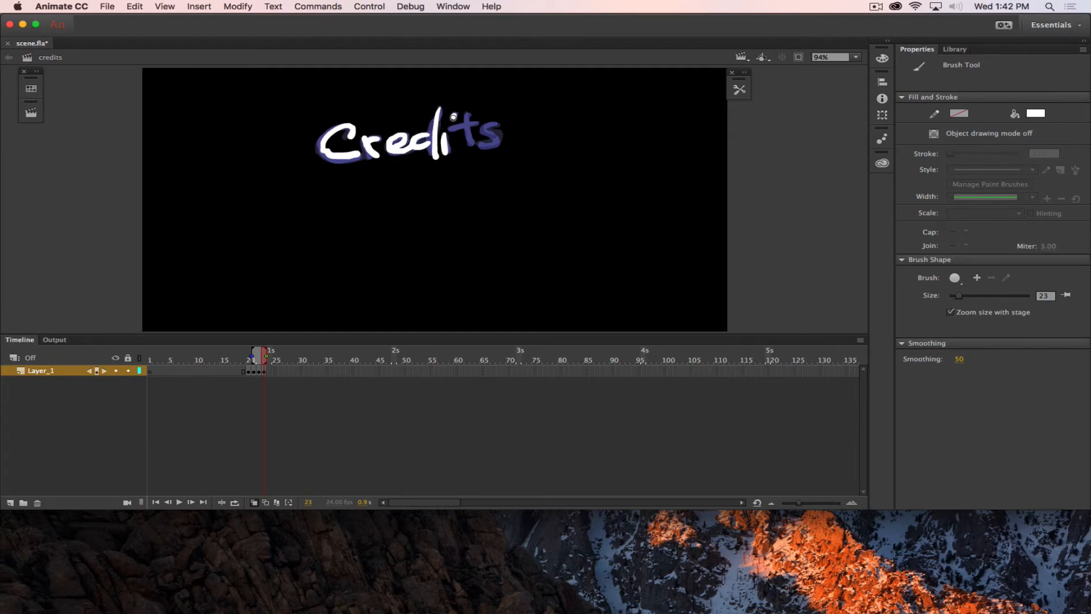
mouse_move(466, 111)
left_mouse_down()
mouse_move(467, 139)
mouse_move(457, 126)
mouse_move(495, 136)
mouse_move(485, 144)
left_mouse_up()
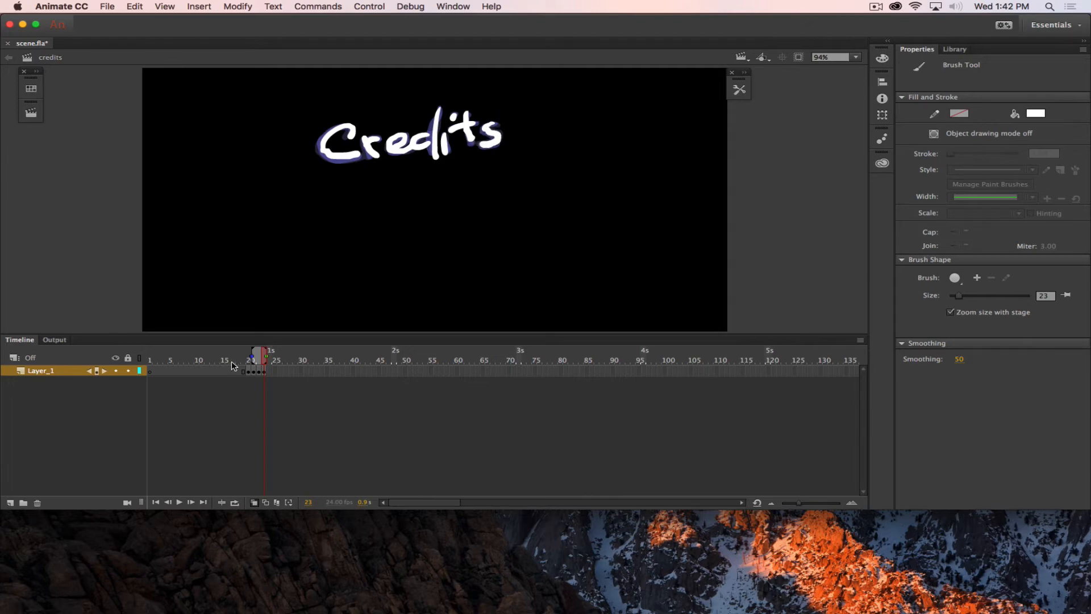
left_click(256, 503)
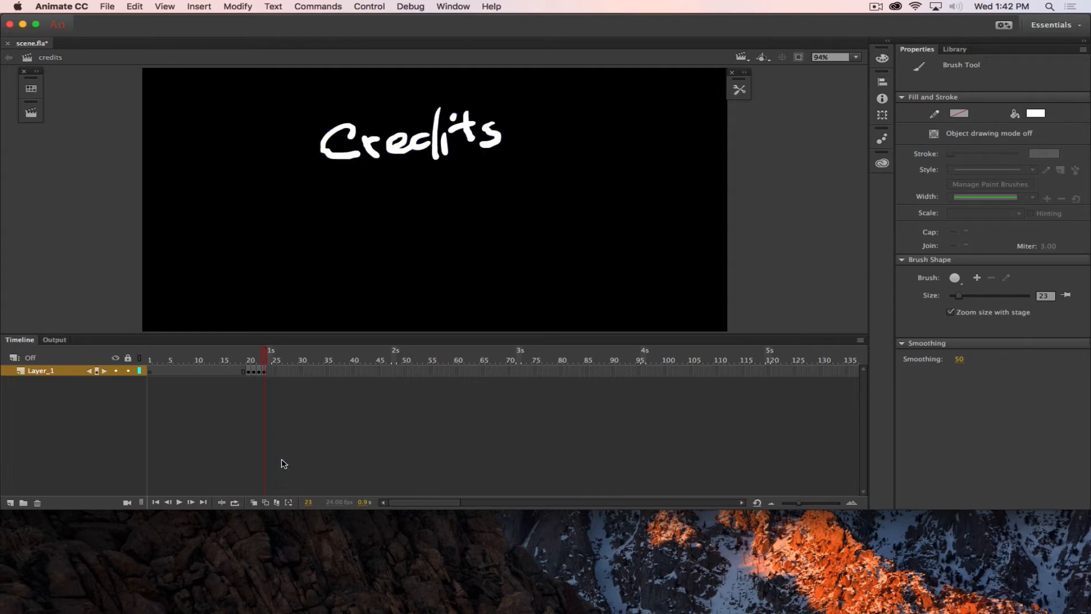
left_click(266, 356)
mouse_move(266, 353)
left_mouse_down()
mouse_move(253, 354)
mouse_move(270, 352)
left_mouse_up()
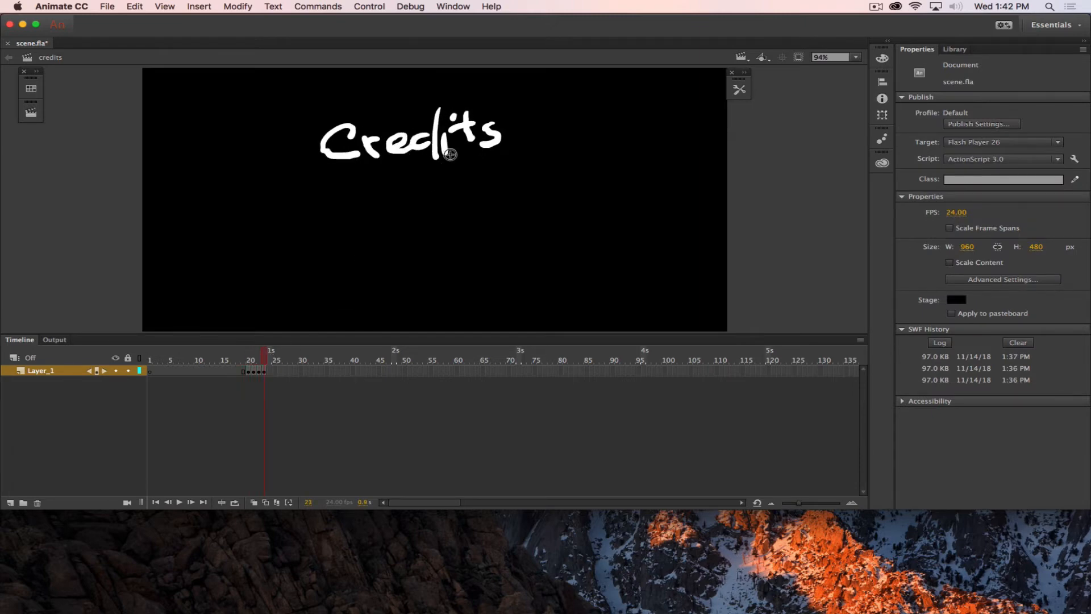
key("b")
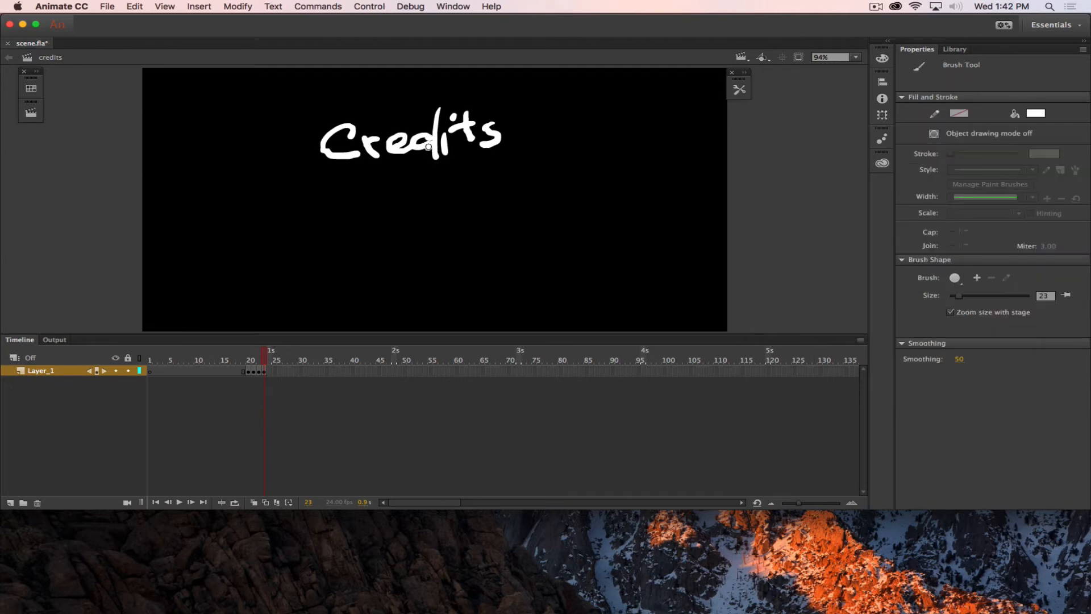
Step: Copy the four hand-lettered frames 20 to 23 of Layer_1
mouse_move(267, 361)
left_mouse_down()
mouse_move(248, 364)
mouse_move(267, 362)
mouse_move(250, 362)
mouse_move(265, 370)
left_mouse_up()
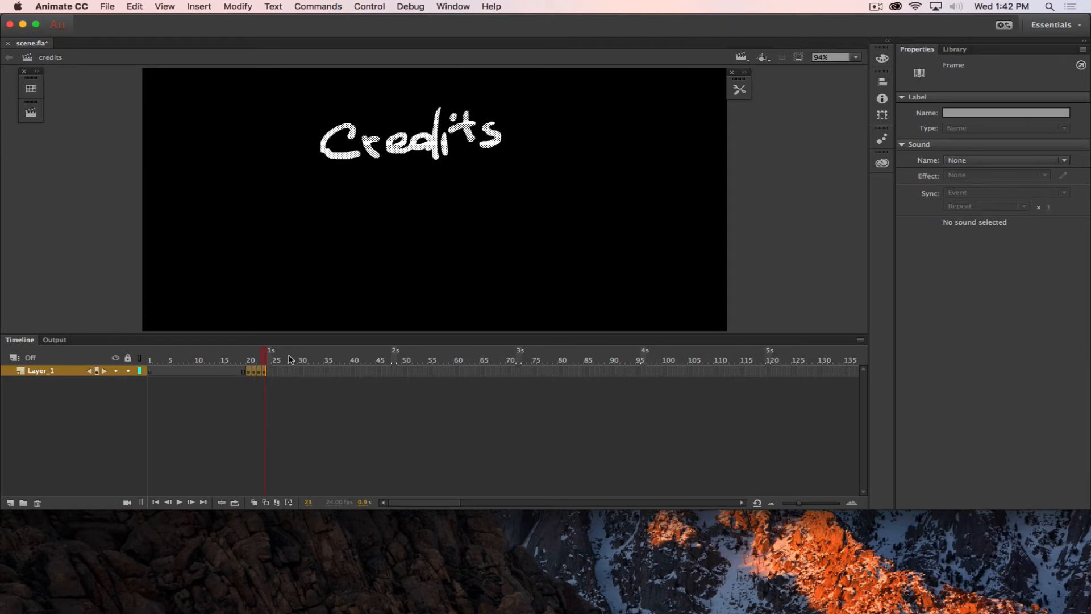
right_click(248, 367)
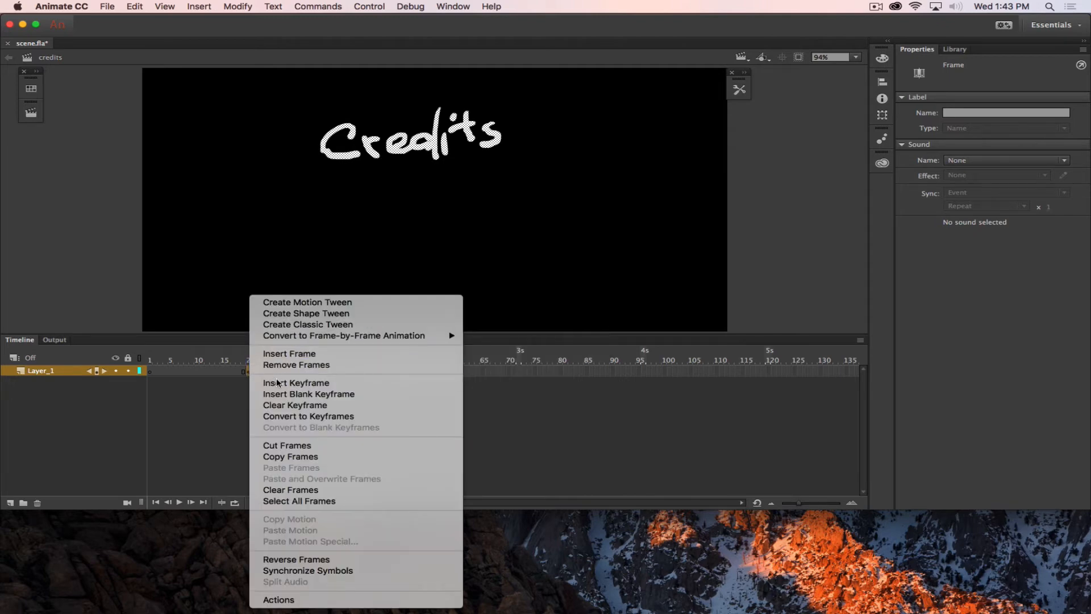
left_click(296, 460)
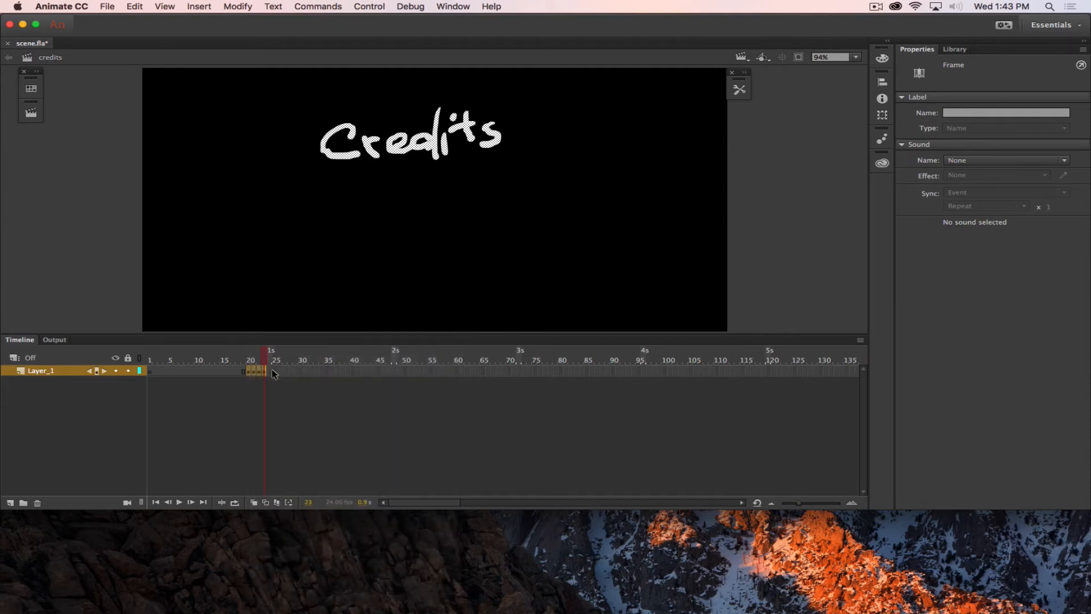
Step: Create a graphic symbol named "credits" and paste the copied frames at its first frame
left_click(248, 4)
mouse_move(189, 3)
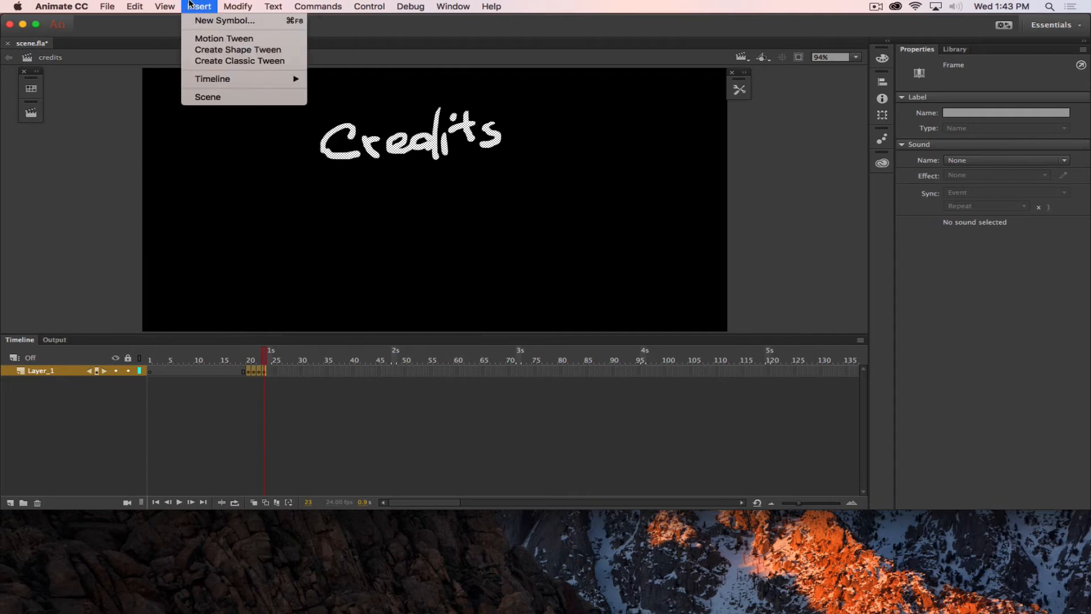
left_click(211, 22)
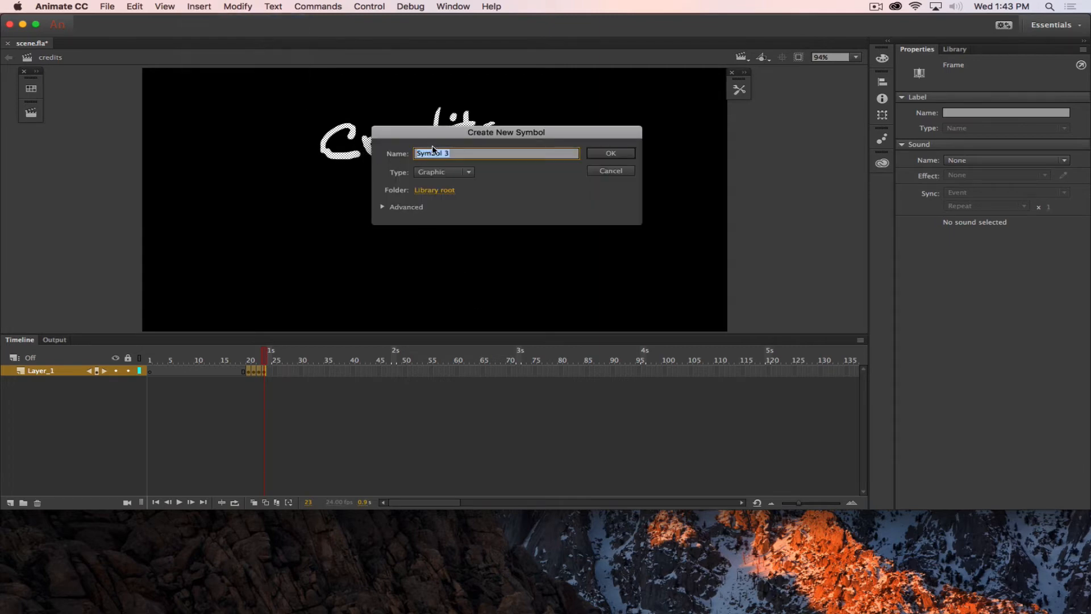
type("credits")
left_click(603, 158)
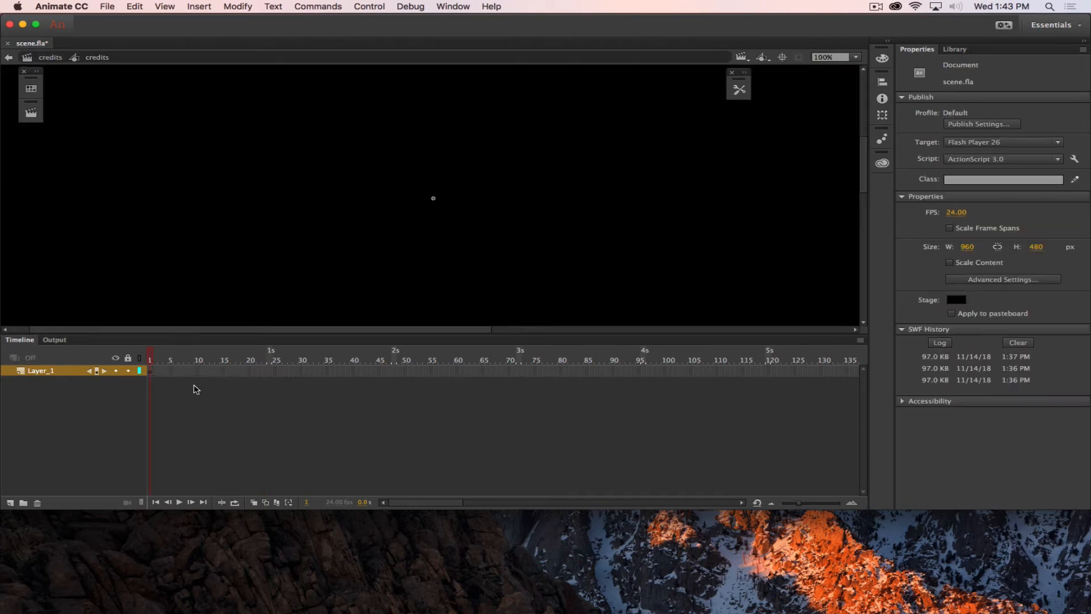
right_click(151, 375)
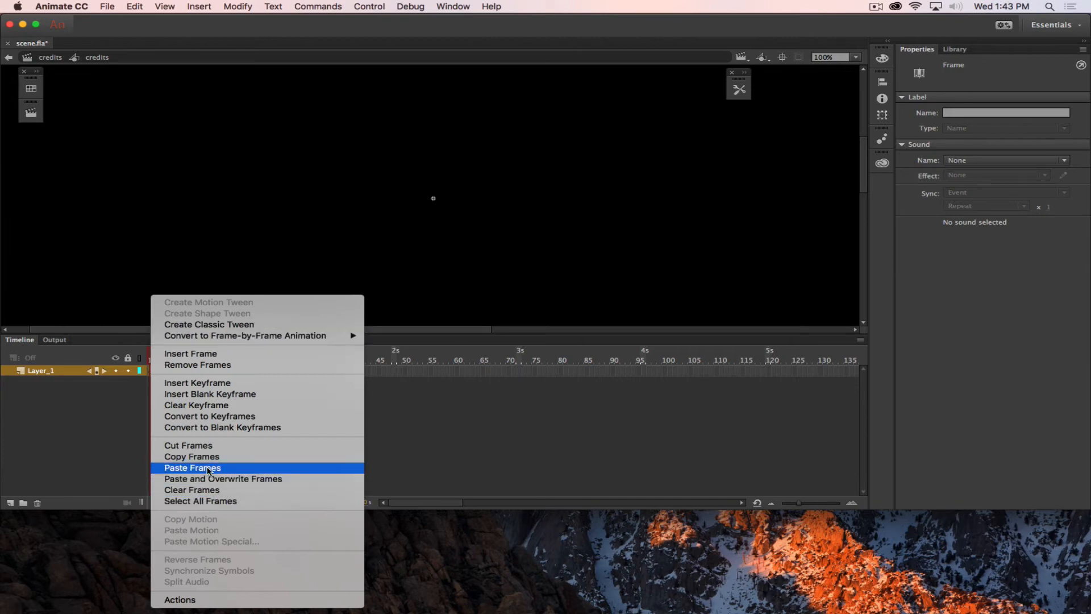
left_click(208, 468)
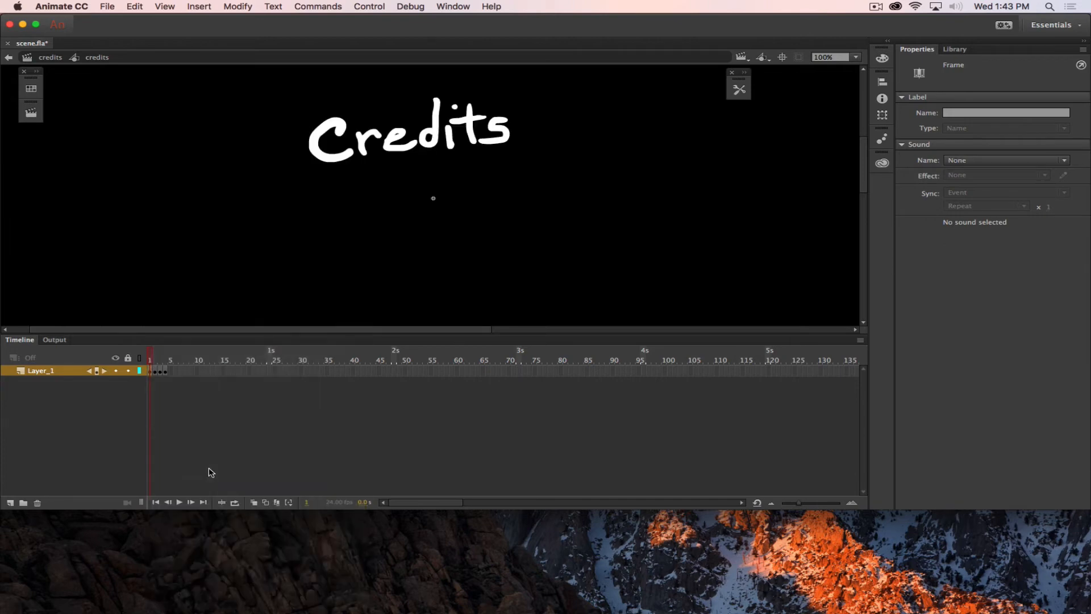
left_click(134, 7)
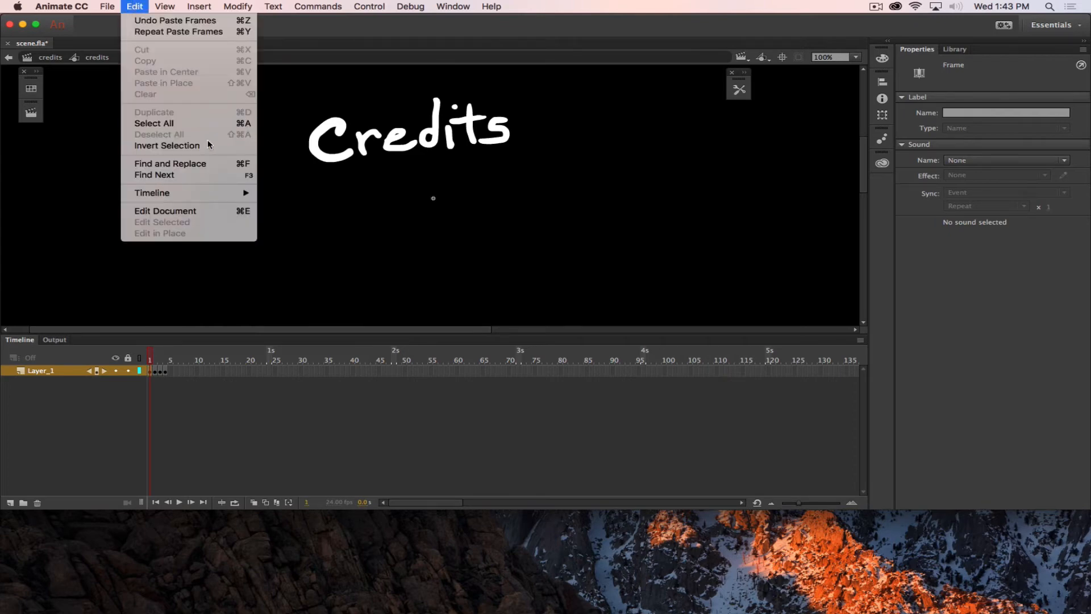
mouse_move(208, 198)
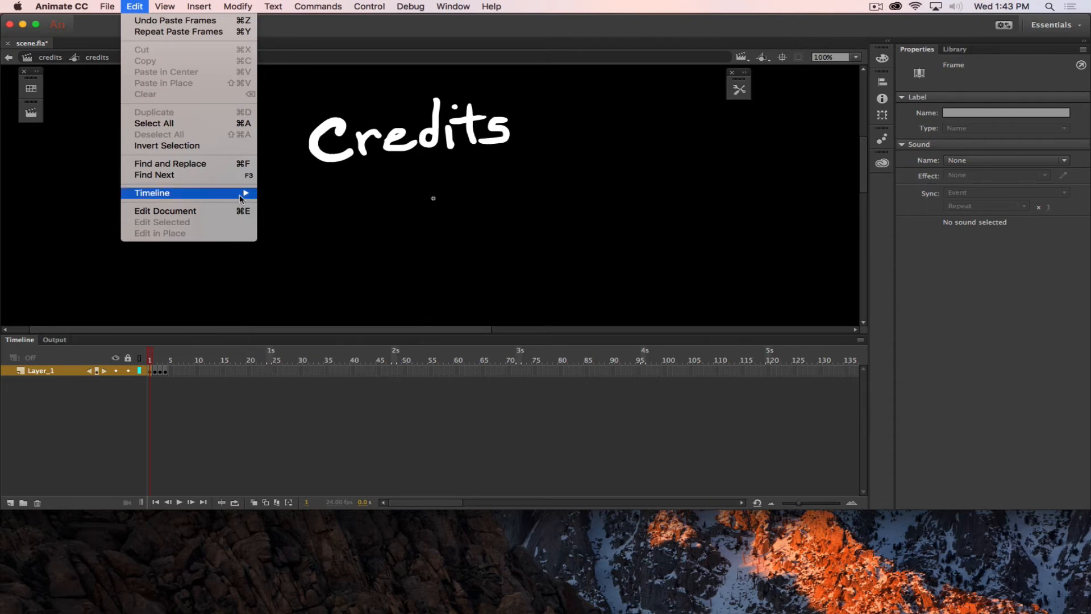
left_click(265, 12)
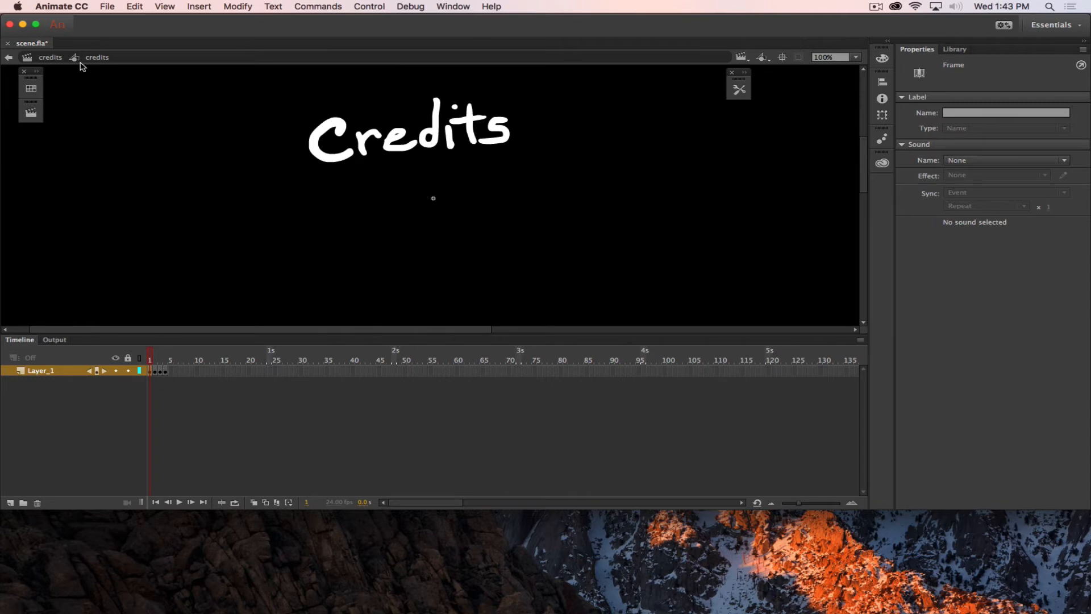
Step: Return to the credits scene and add a new layer with a keyframe at frame 20
left_click(54, 58)
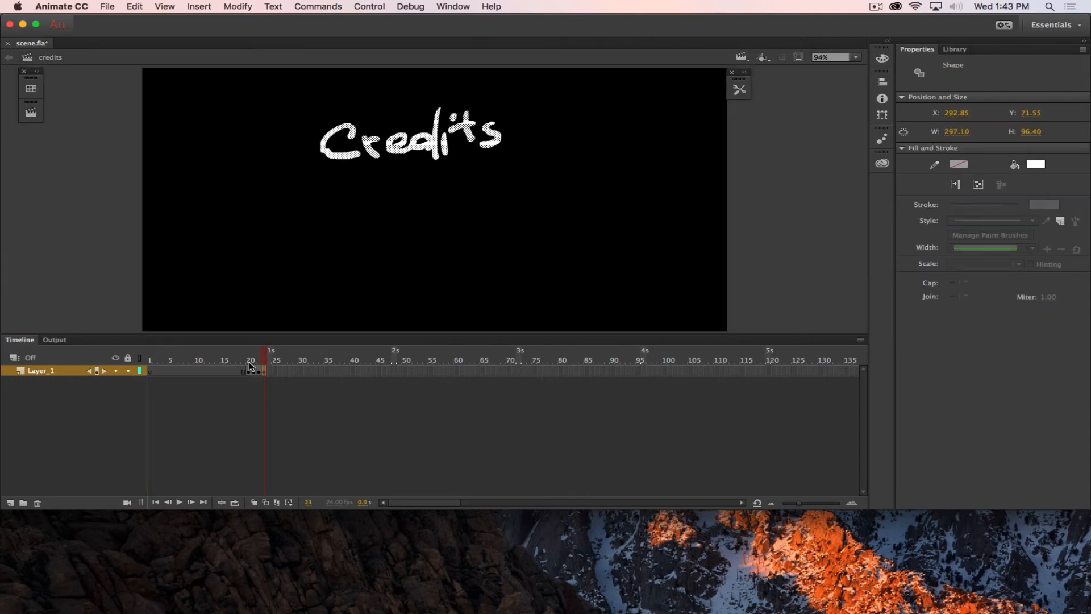
left_click(9, 503)
left_click(248, 371)
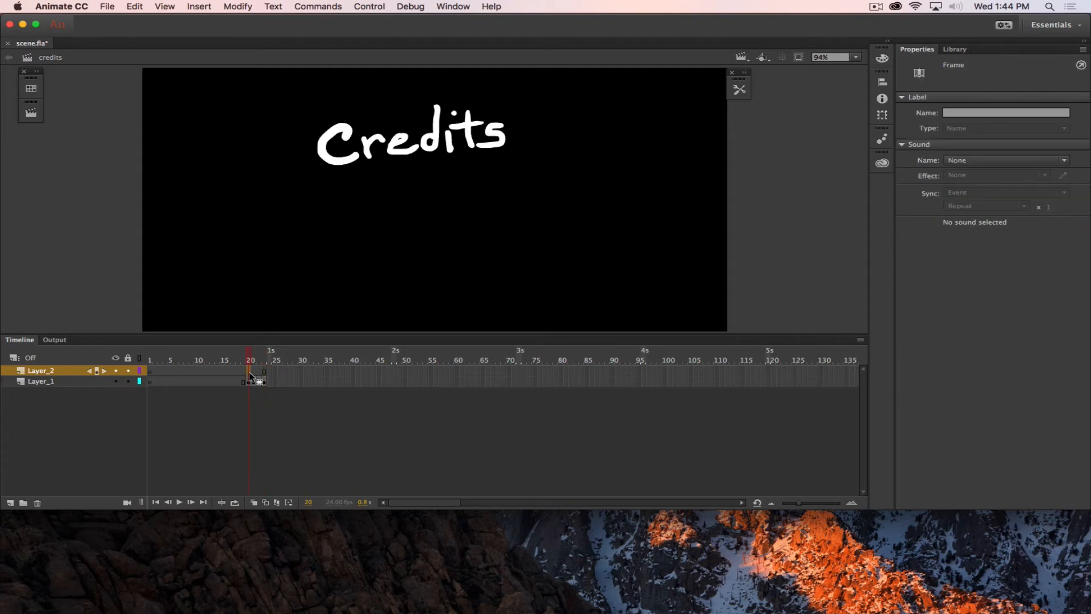
key("F6")
Step: Place the credits symbol on the stage at Layer_2's frame 20 and delete the hand-lettered Layer_1
left_click(958, 52)
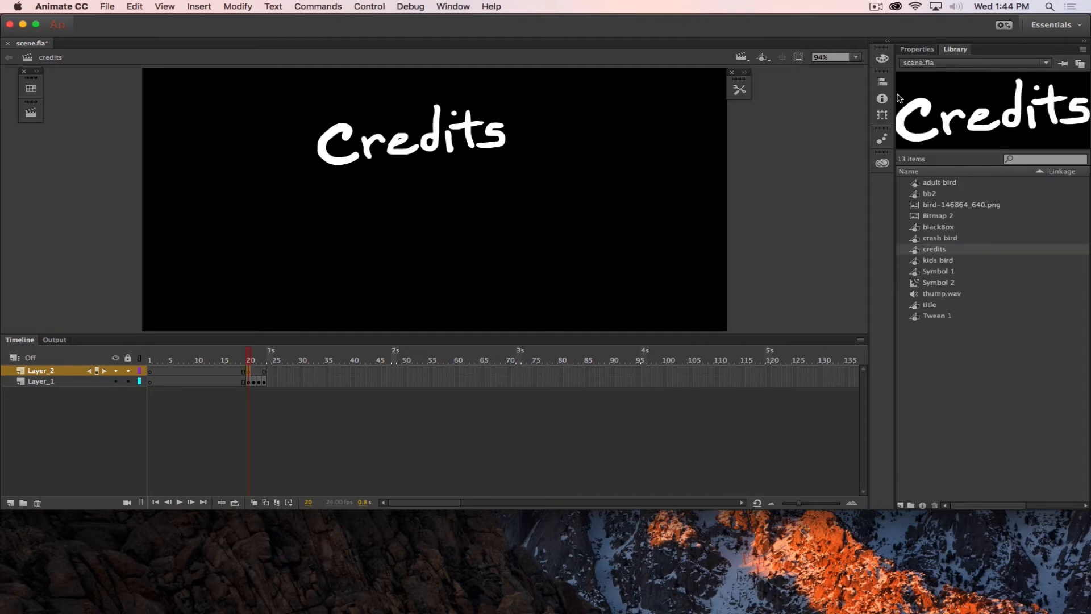
left_click_drag(914, 254, 395, 212)
left_click(40, 381)
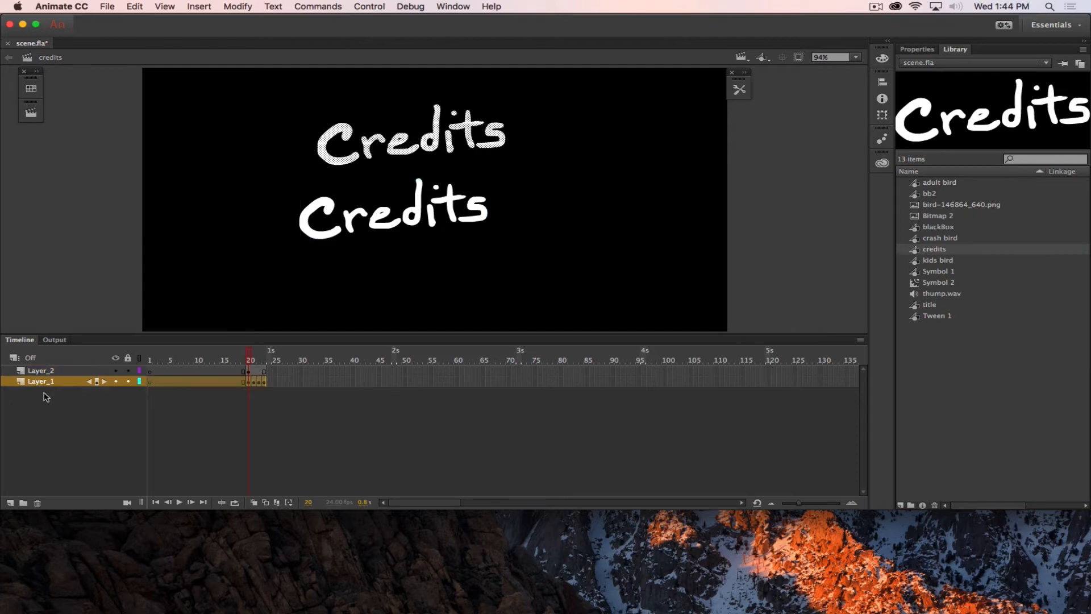
left_click(38, 503)
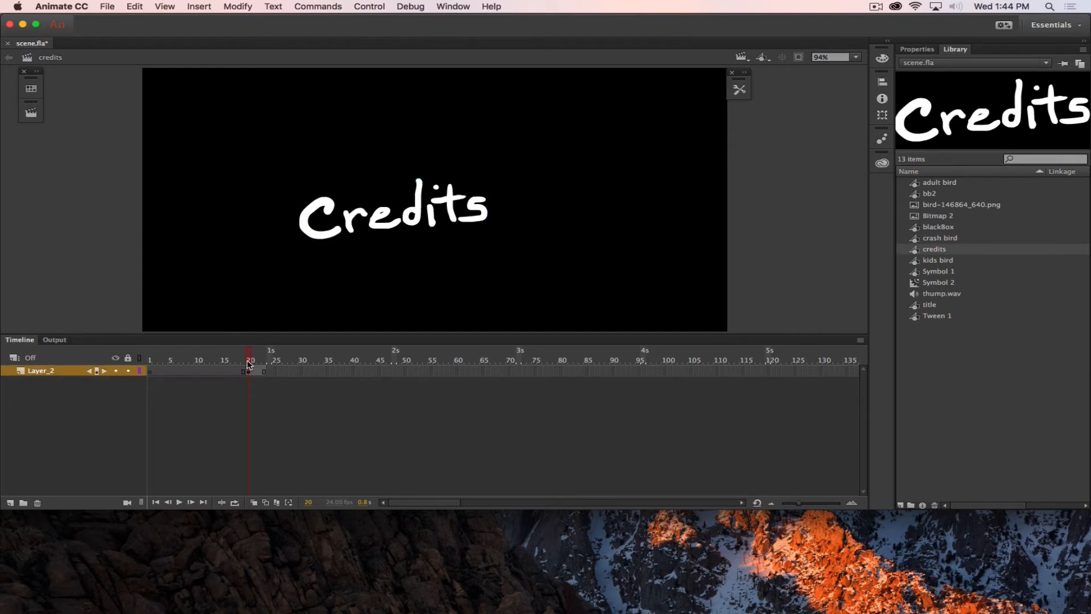
Step: Extend Layer_2 to frame 110 and scrub through the looping lettering back to frame 20
left_click(715, 370)
key("F5")
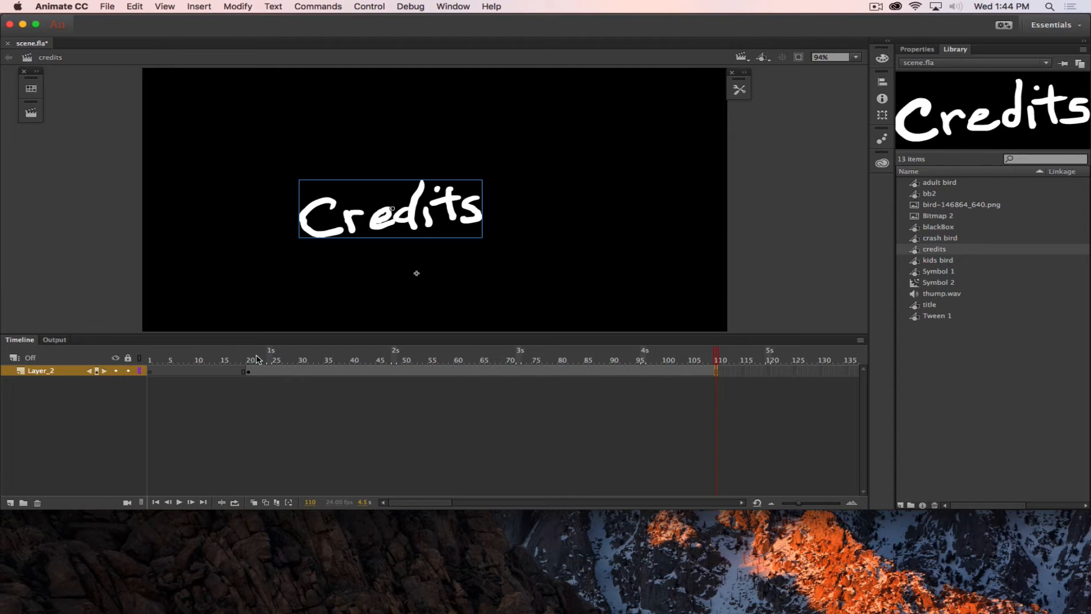
left_click_drag(257, 359, 448, 381)
left_click_drag(336, 384, 248, 357)
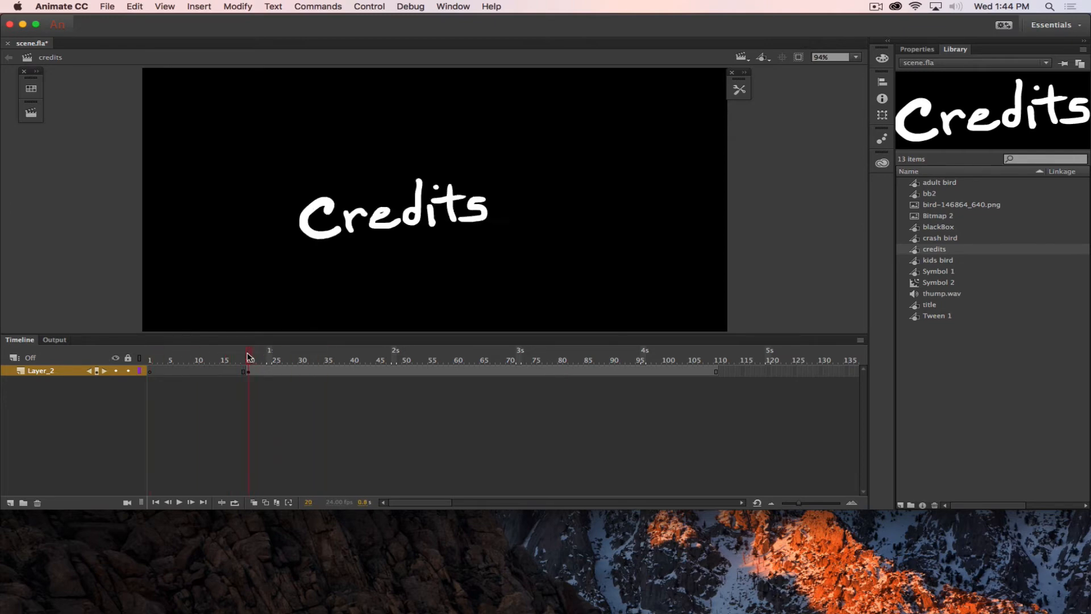
Step: Add a new layer above Layer_2 and move the credits symbol at frame 20 to the stage's upper centre
left_click(10, 503)
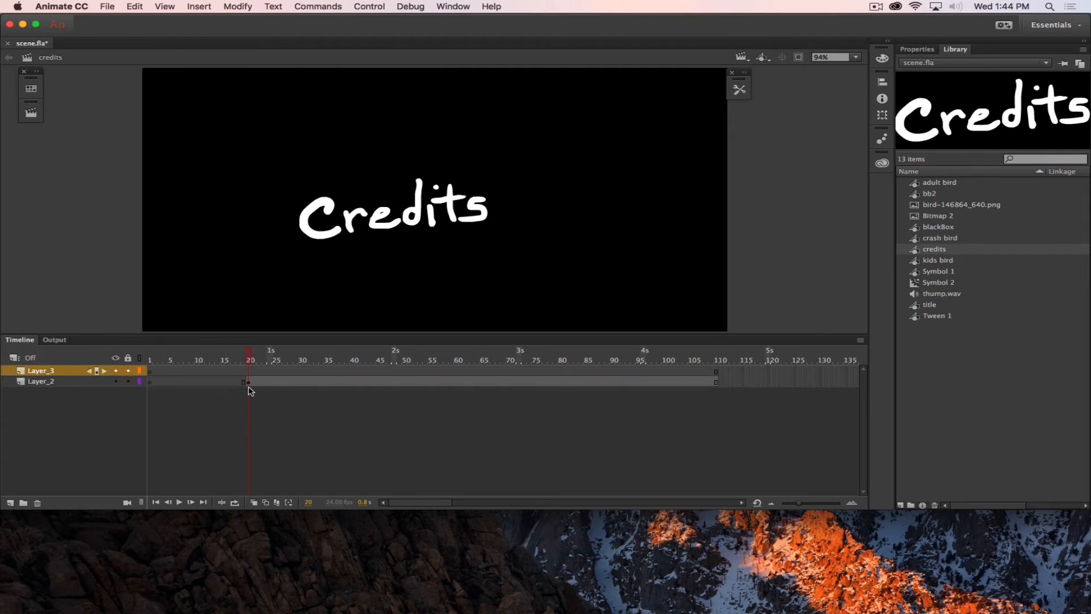
left_click(248, 382)
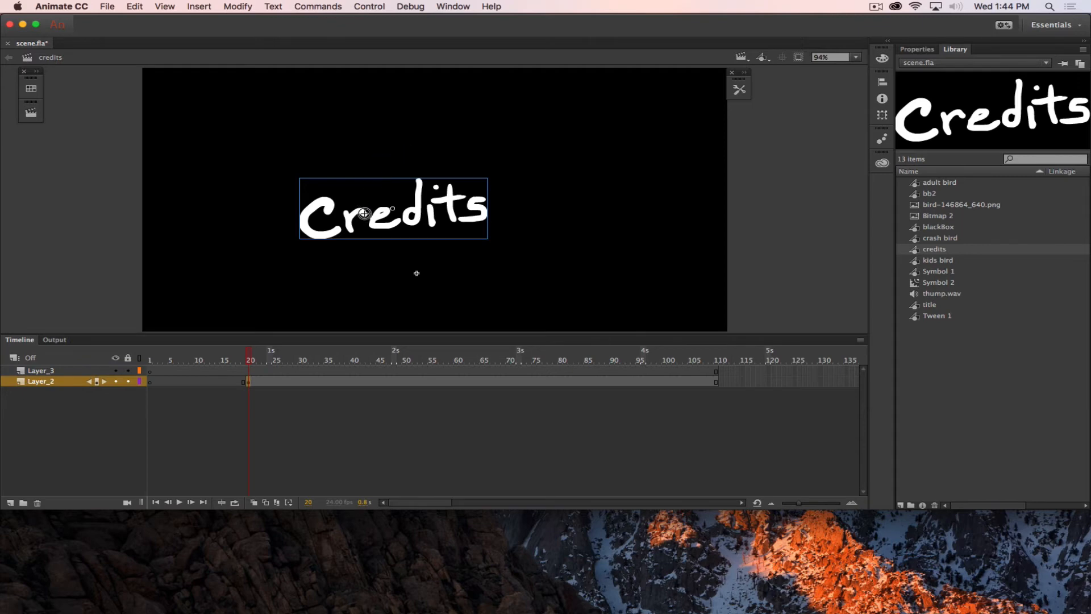
left_click_drag(379, 211, 424, 145)
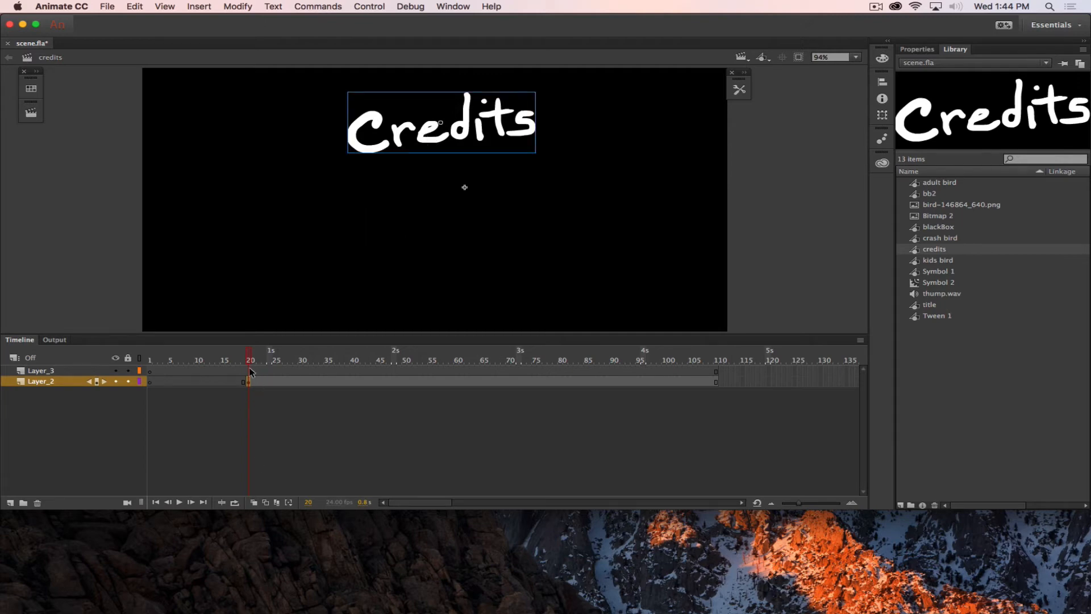
Step: Add the static text "animation by" on Layer_3, centred below the credits lettering
left_click(248, 367)
mouse_move(250, 360)
left_mouse_down()
mouse_move(294, 359)
mouse_move(257, 359)
mouse_move(285, 360)
left_mouse_up()
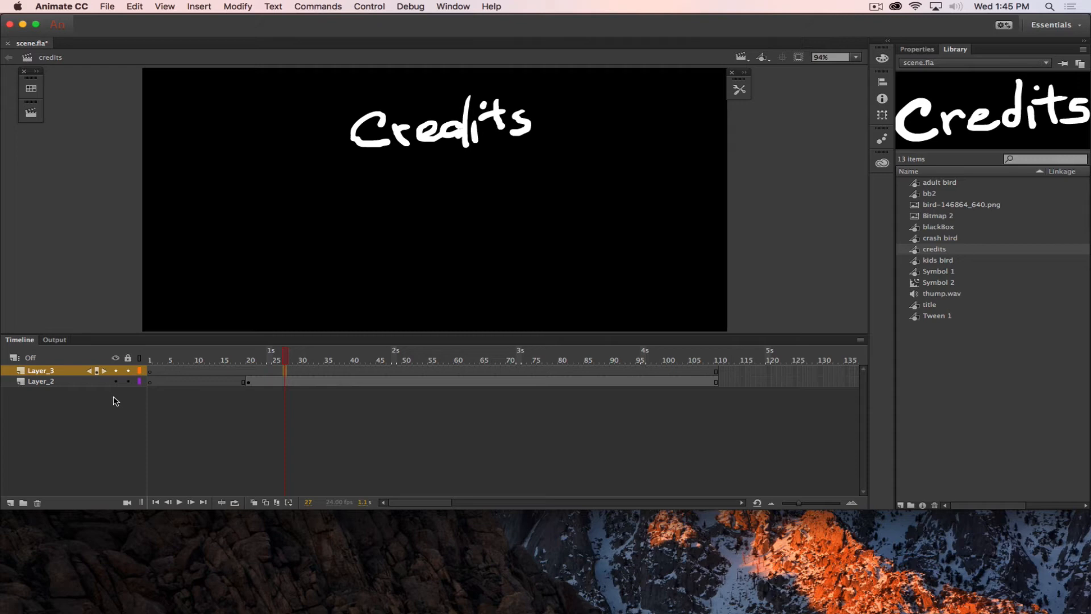
left_click(739, 89)
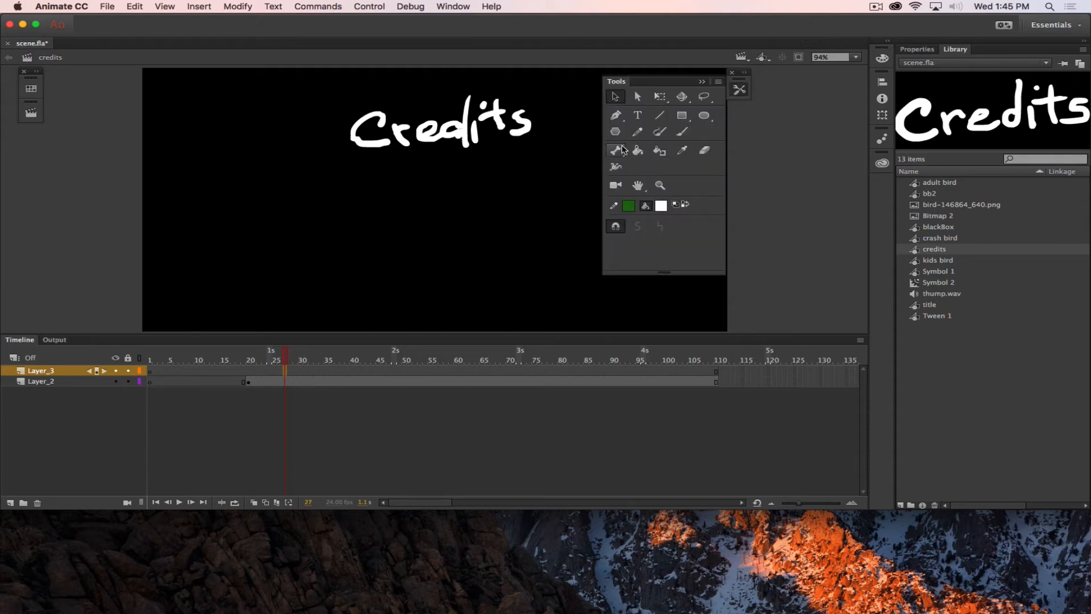
left_click(638, 116)
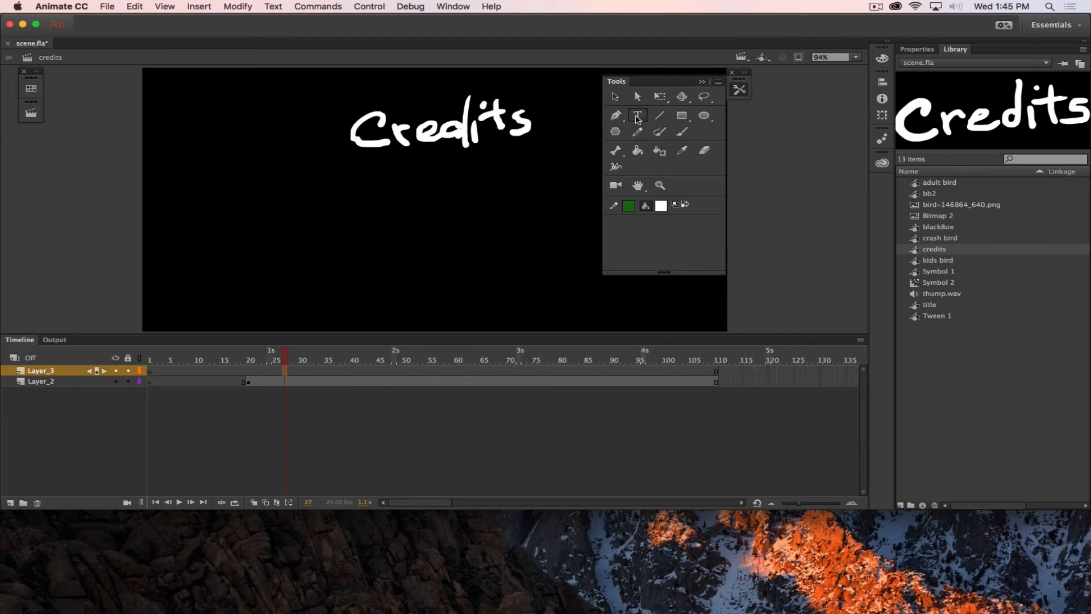
left_click(423, 208)
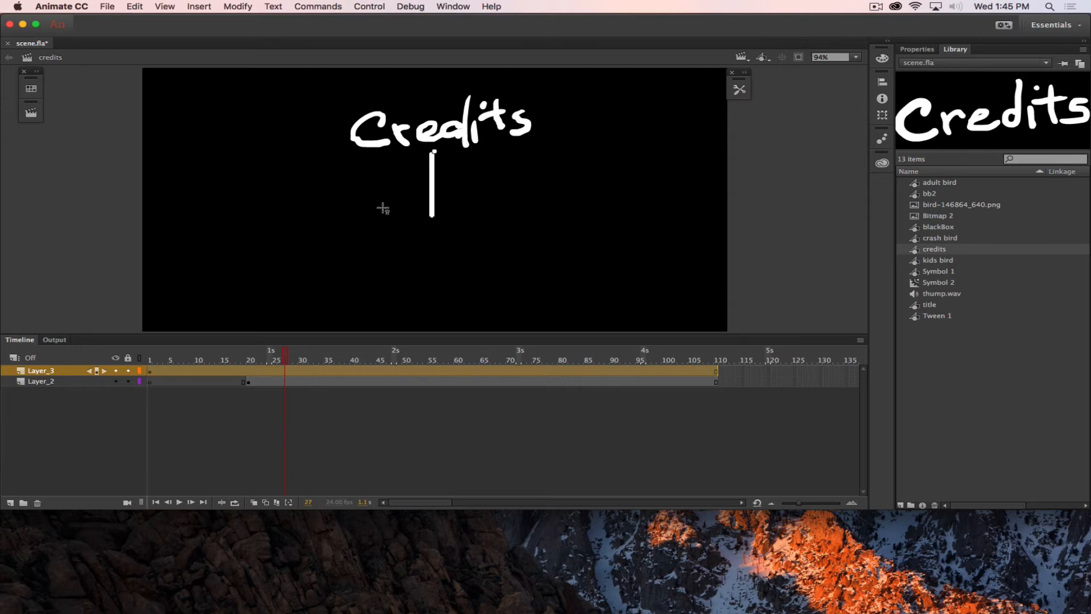
type("anima")
key("BackSpace")
type("ma")
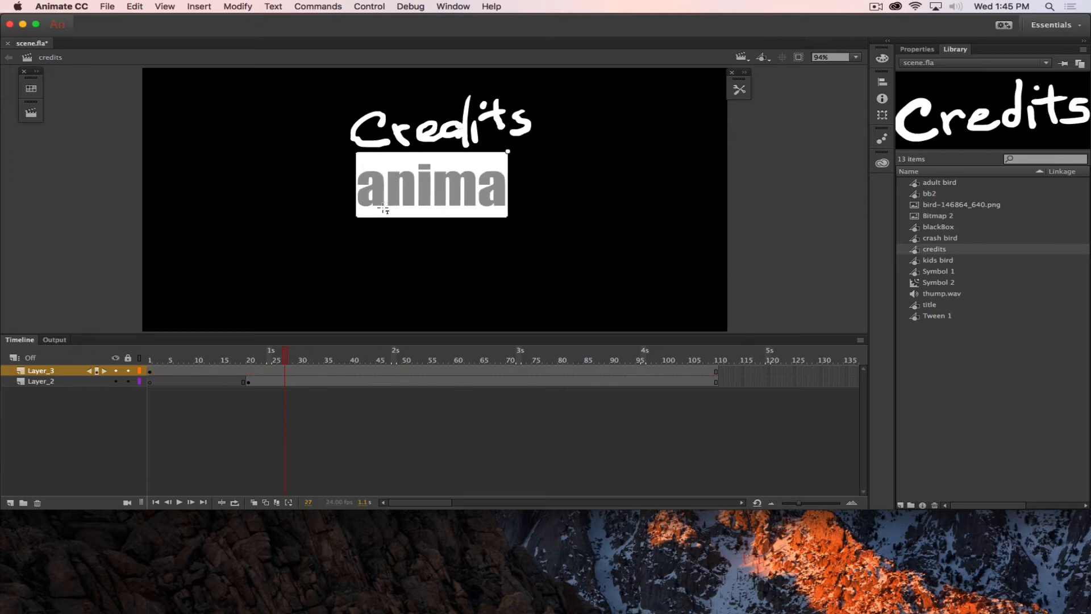
type("tion by")
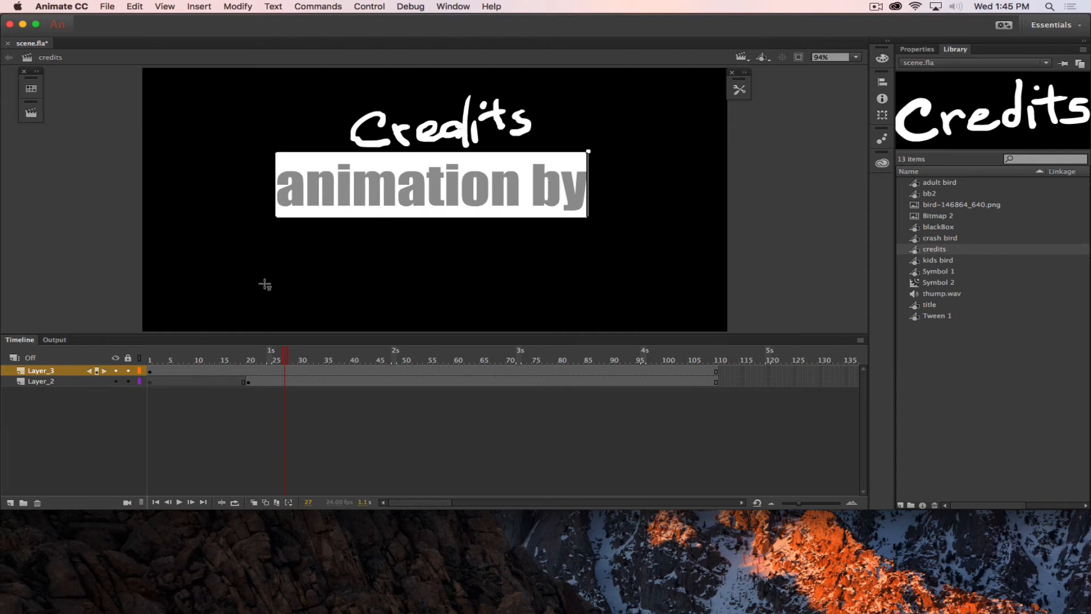
left_click(21, 373)
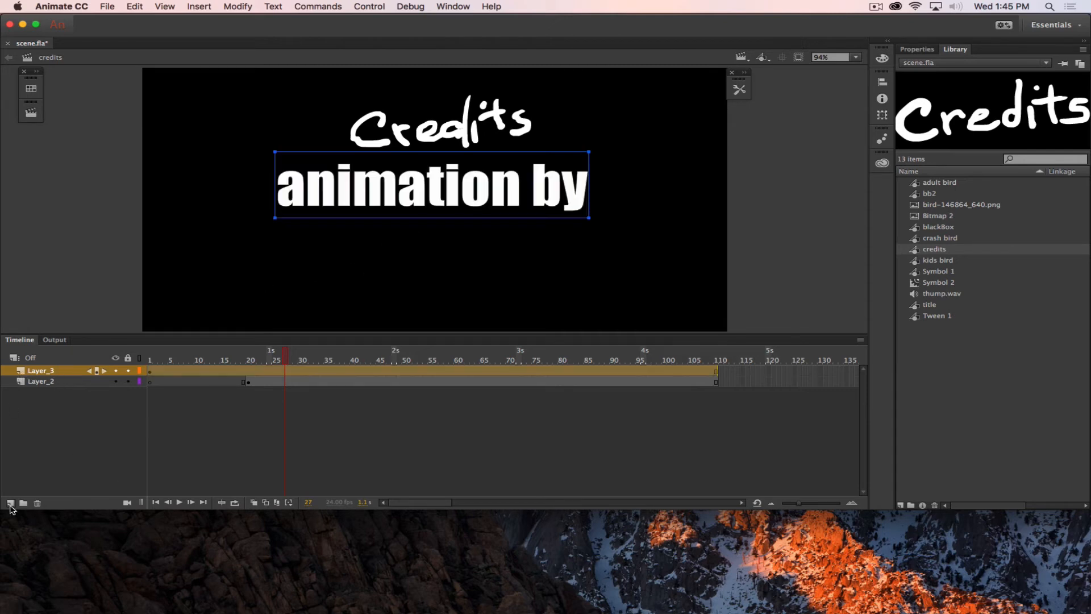
Step: Add a new layer above Layer_3 and enter the animator's full name as text below "animation by"
left_click(9, 503)
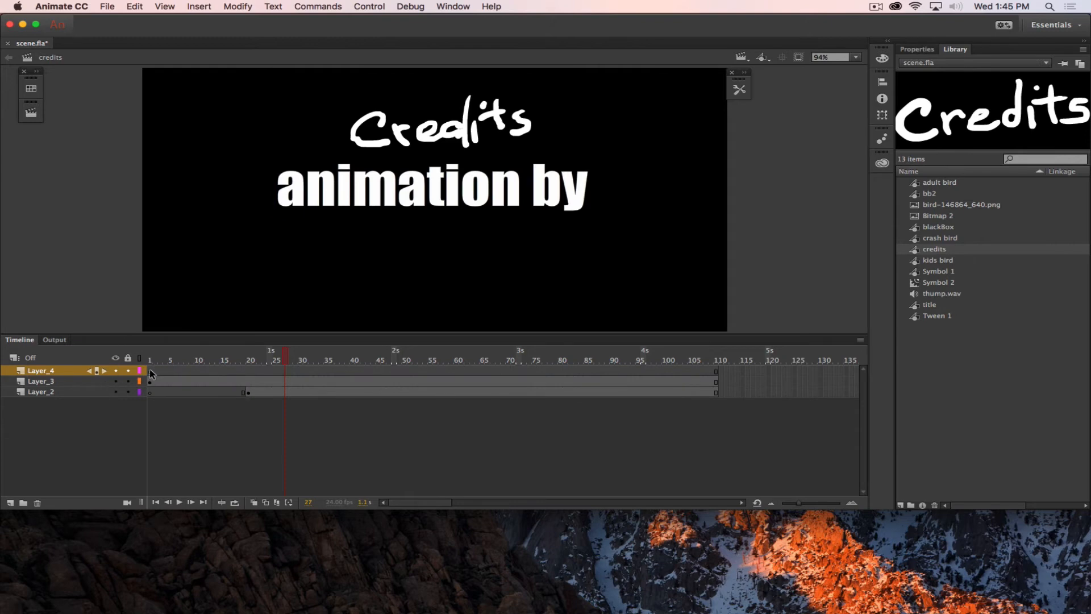
left_click(430, 256)
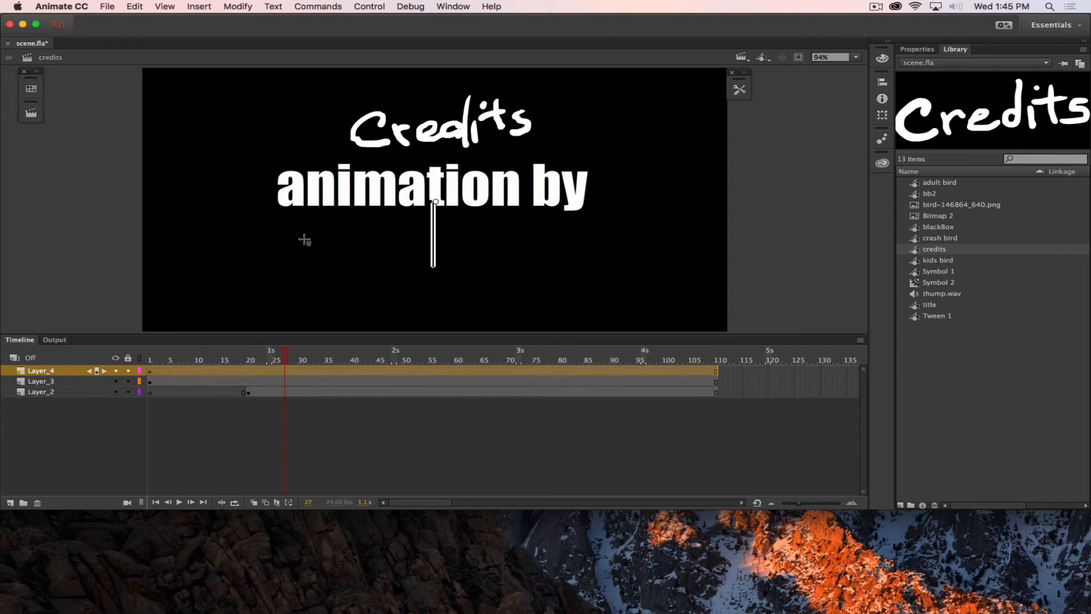
type("John Mc")
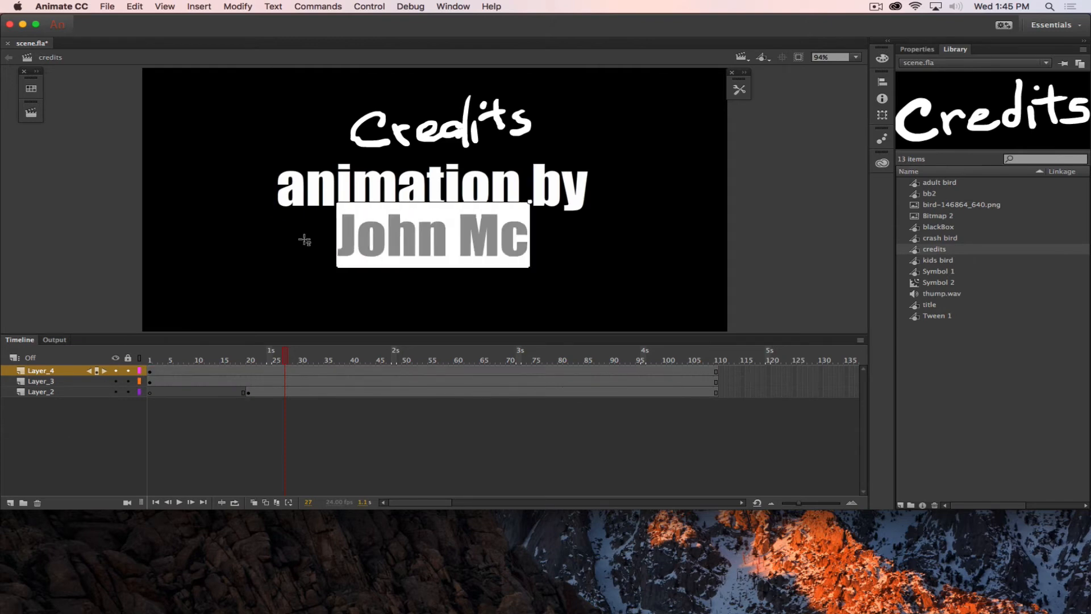
type("Caffrey")
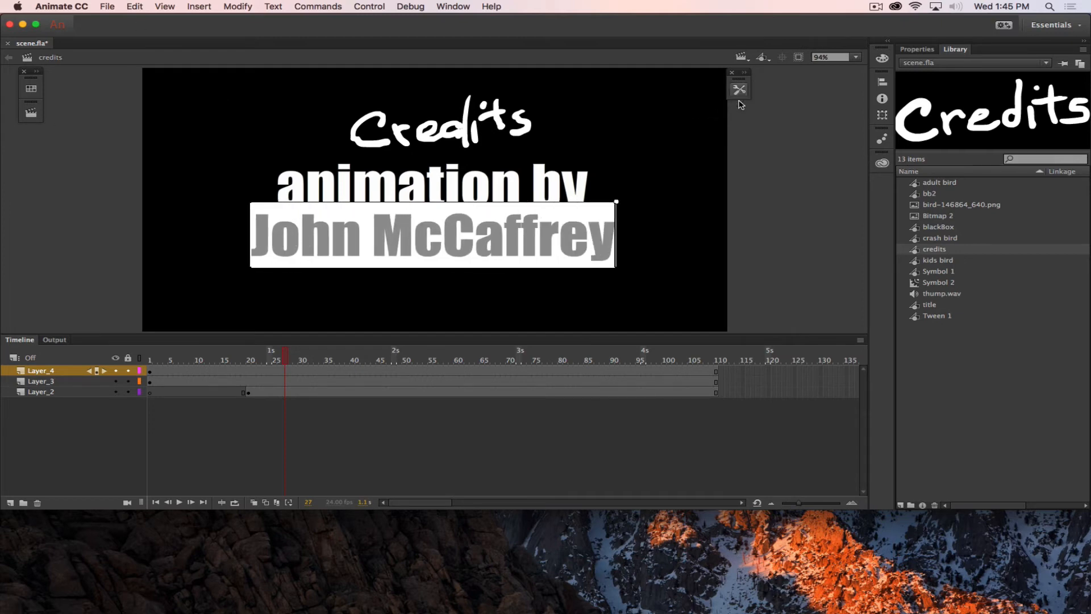
left_click(661, 239)
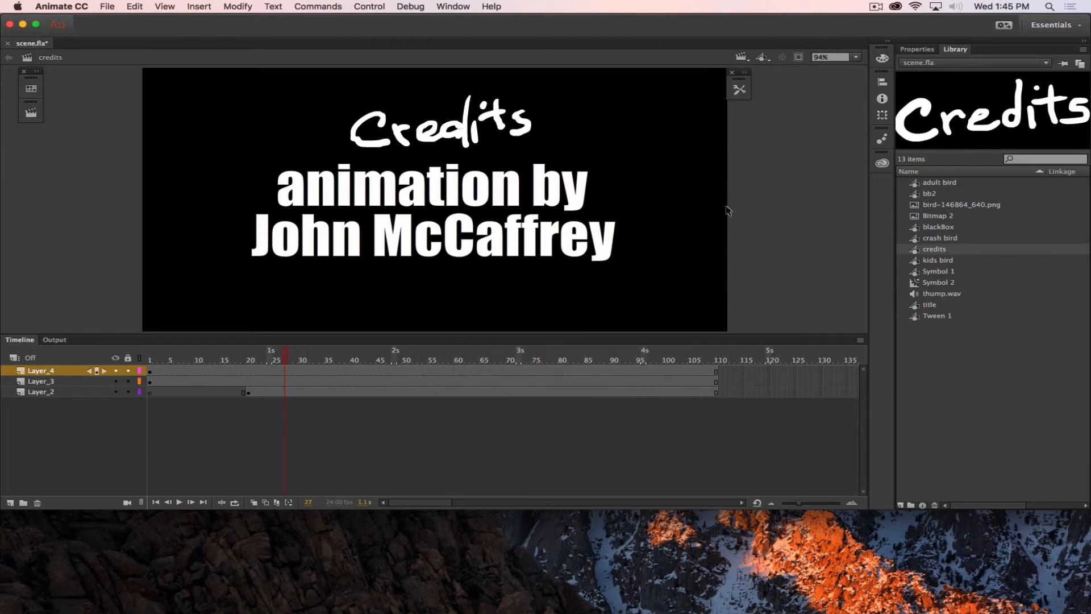
Step: Select both text lines, "animation by" and the animator's name, and set their font size to 48 pt
left_click(548, 233)
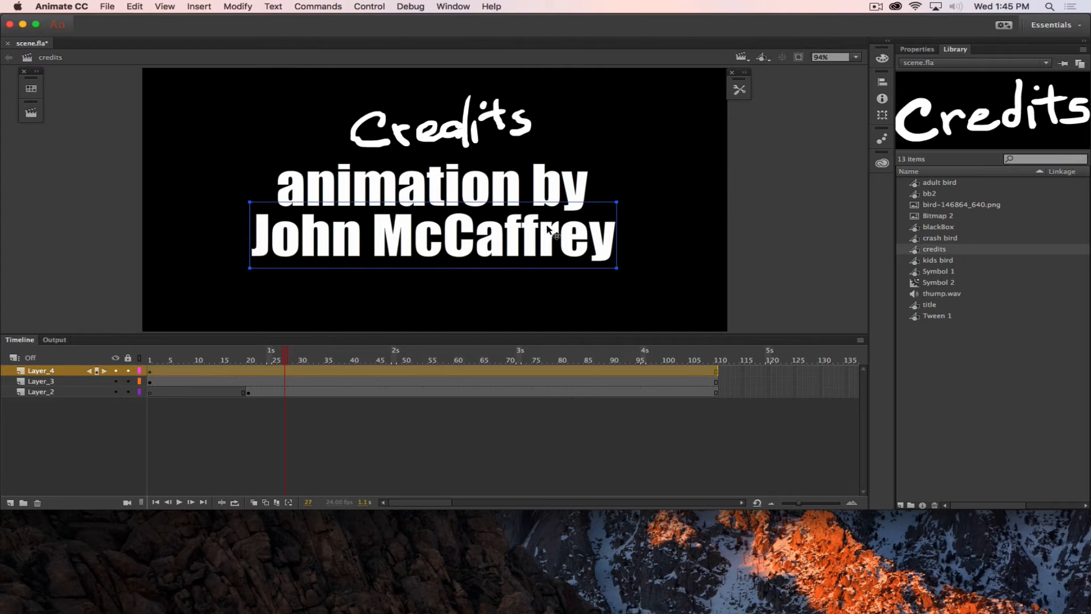
left_click(547, 193, "shift")
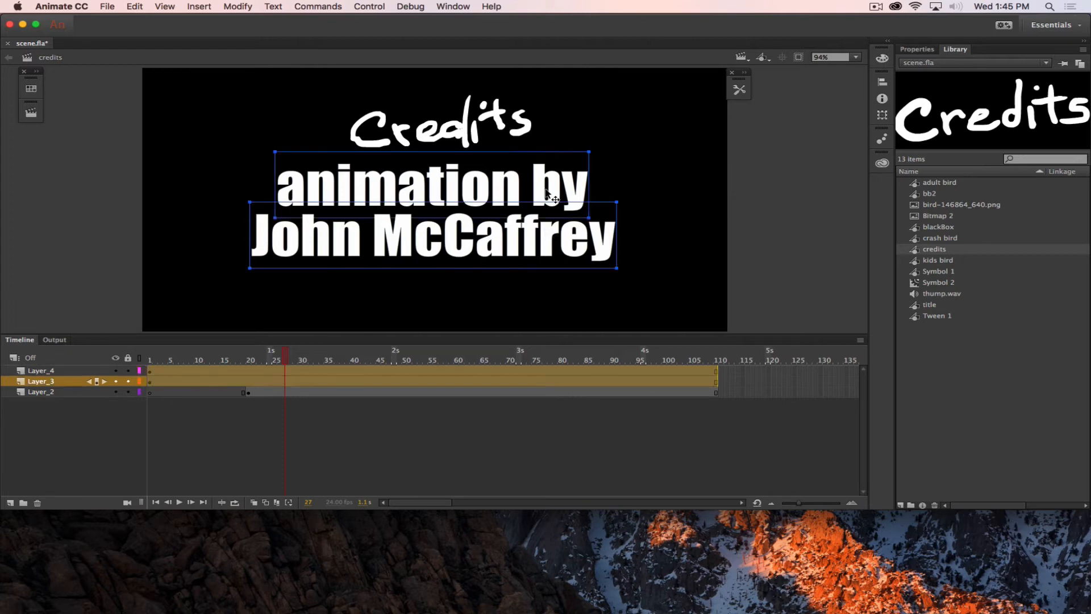
left_click(928, 49)
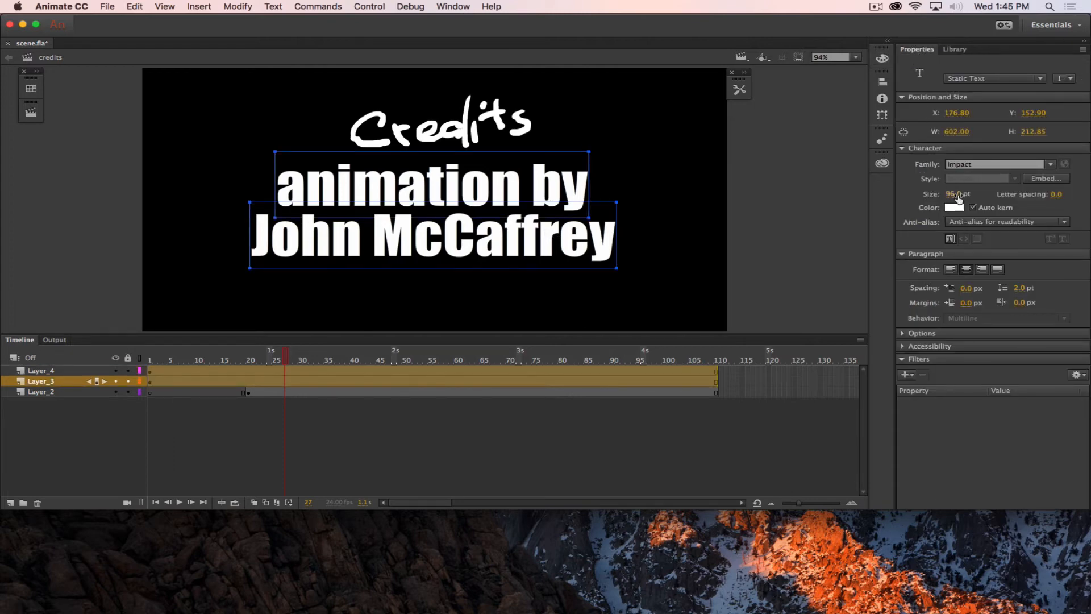
left_click_drag(960, 192, 925, 195)
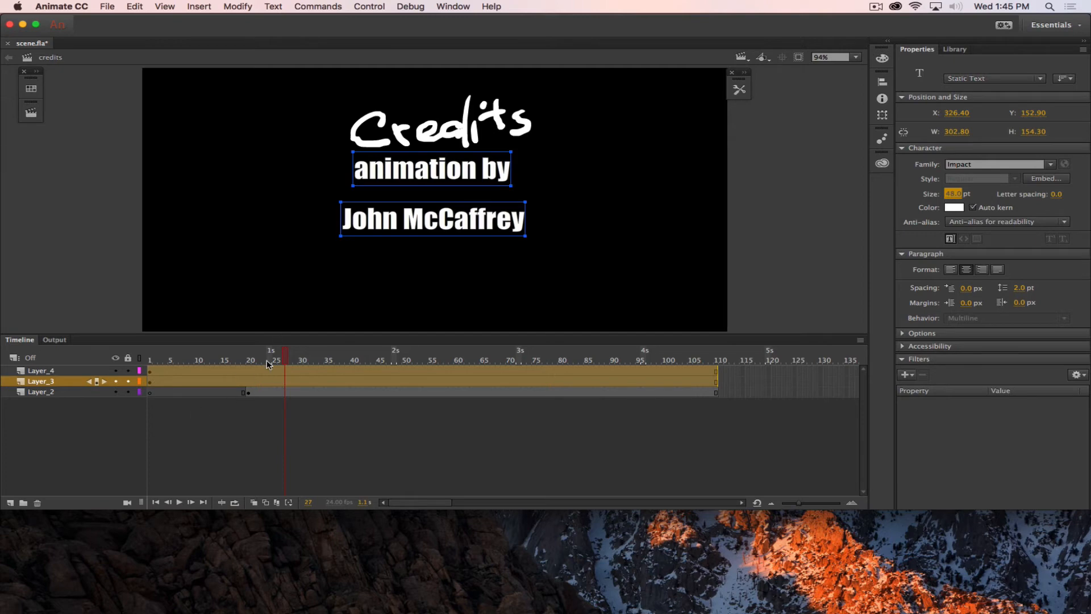
Step: Hide Layer_3 and move its first keyframe from frame 1 to frame 32
left_click_drag(288, 359, 73, 329)
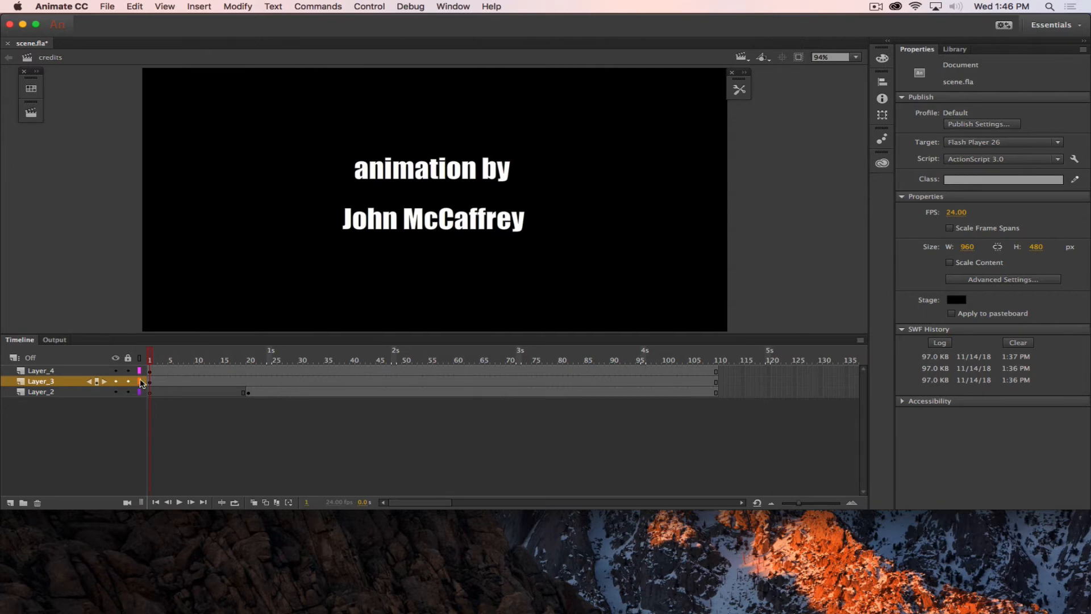
left_click(116, 381)
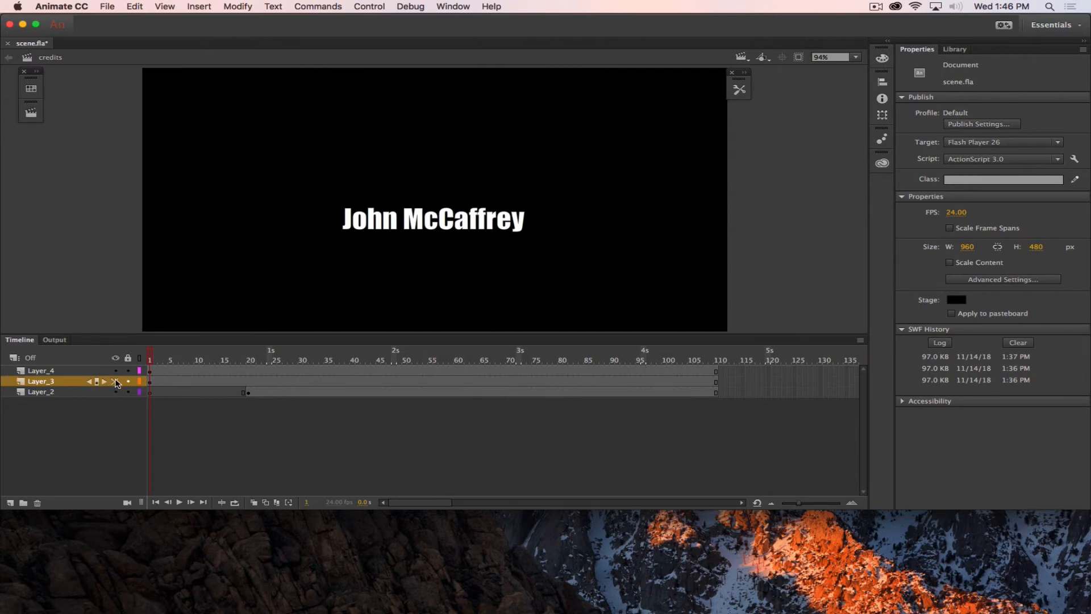
left_click(150, 381)
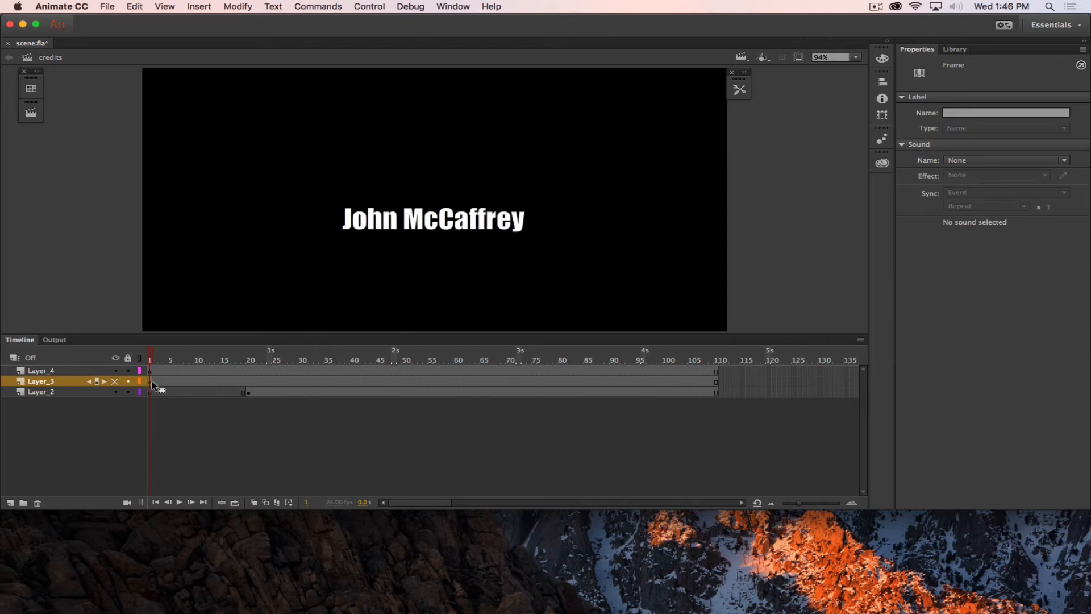
left_click_drag(148, 380, 311, 380)
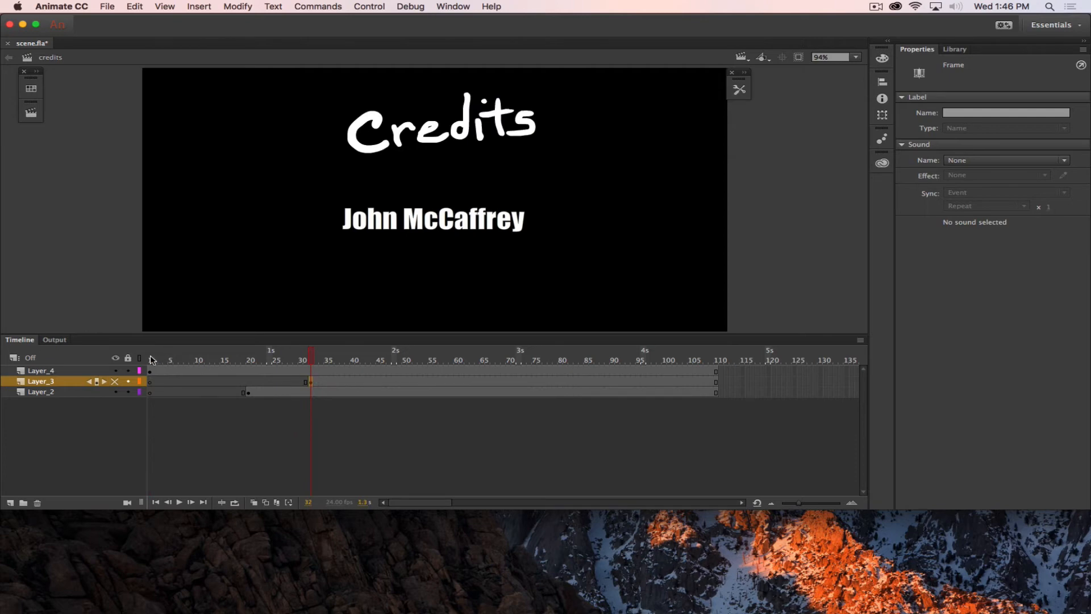
Step: Move Layer_4's first keyframe to frame 39 so the animator's name appears after "animation by"
left_click(151, 370)
left_click(151, 371)
left_click_drag(151, 370, 359, 370)
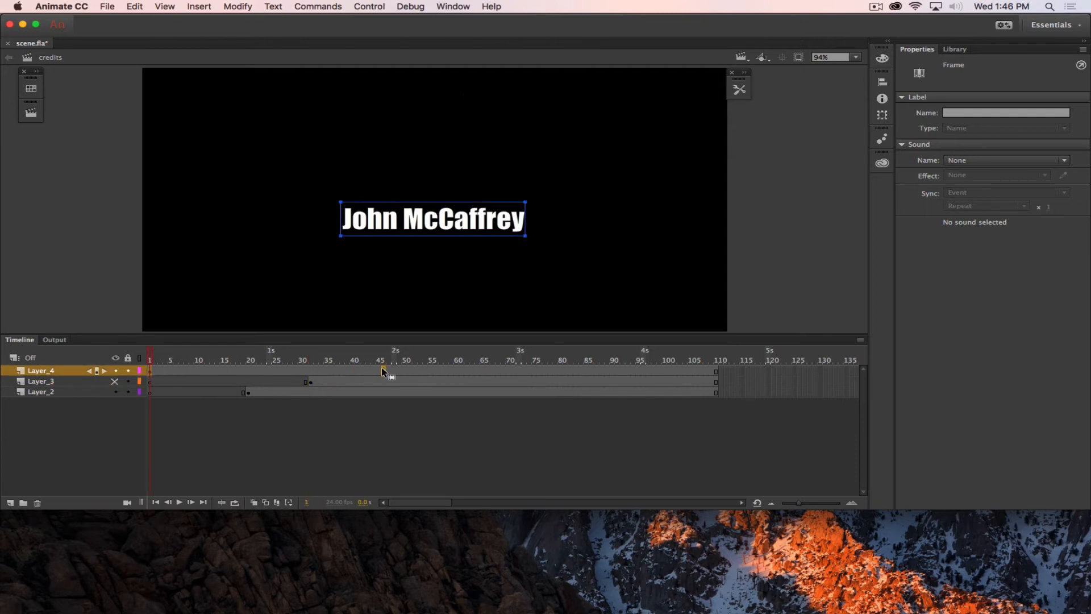
left_click_drag(341, 364, 373, 354)
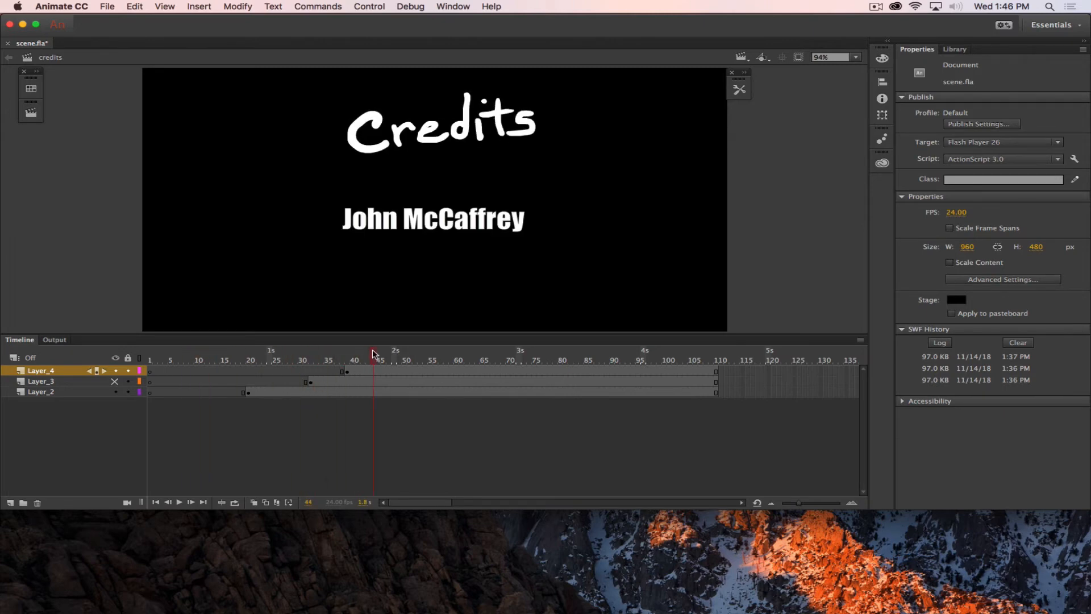
left_click(347, 371)
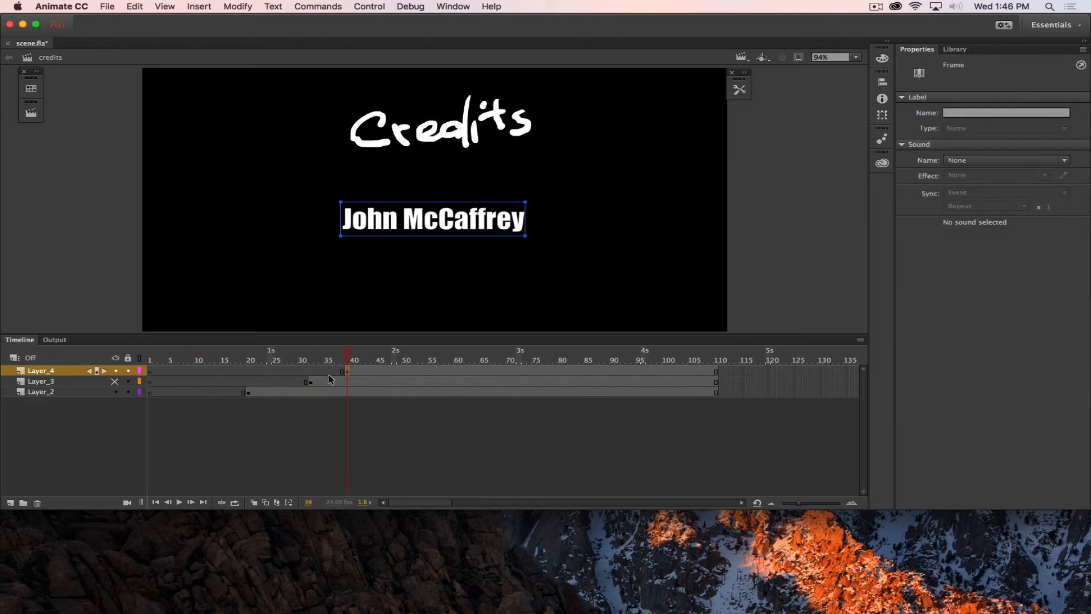
Step: Show Layer_3 again and shift the text lines slightly down, "animation by" to Y 179.55 and the animator's name to Y 252.10
left_click(114, 382)
mouse_move(309, 358)
left_mouse_down()
mouse_move(348, 358)
mouse_move(311, 358)
left_mouse_up()
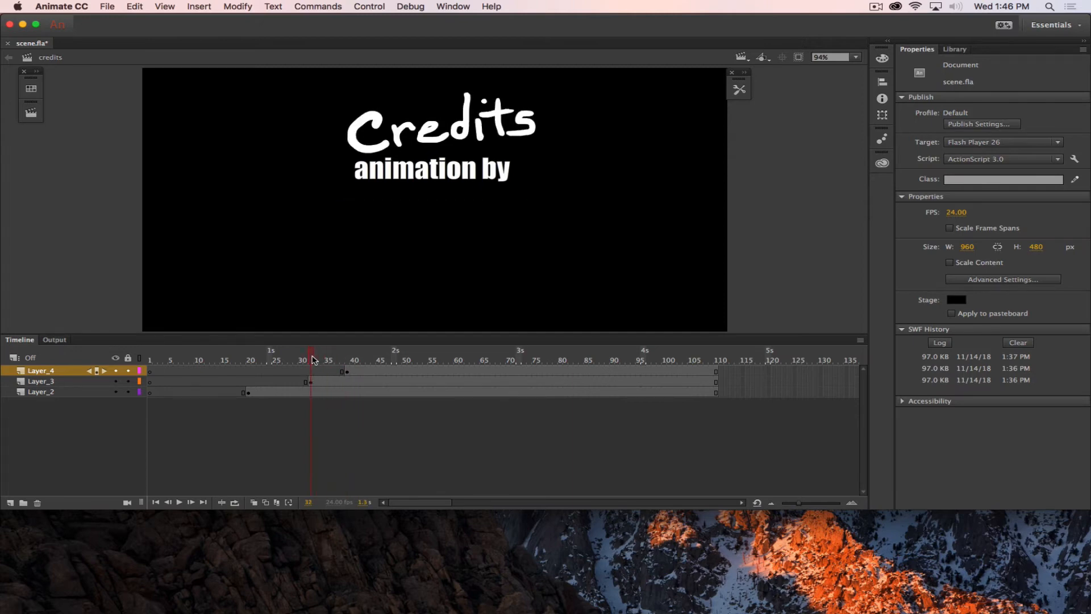
left_click_drag(426, 176, 427, 187)
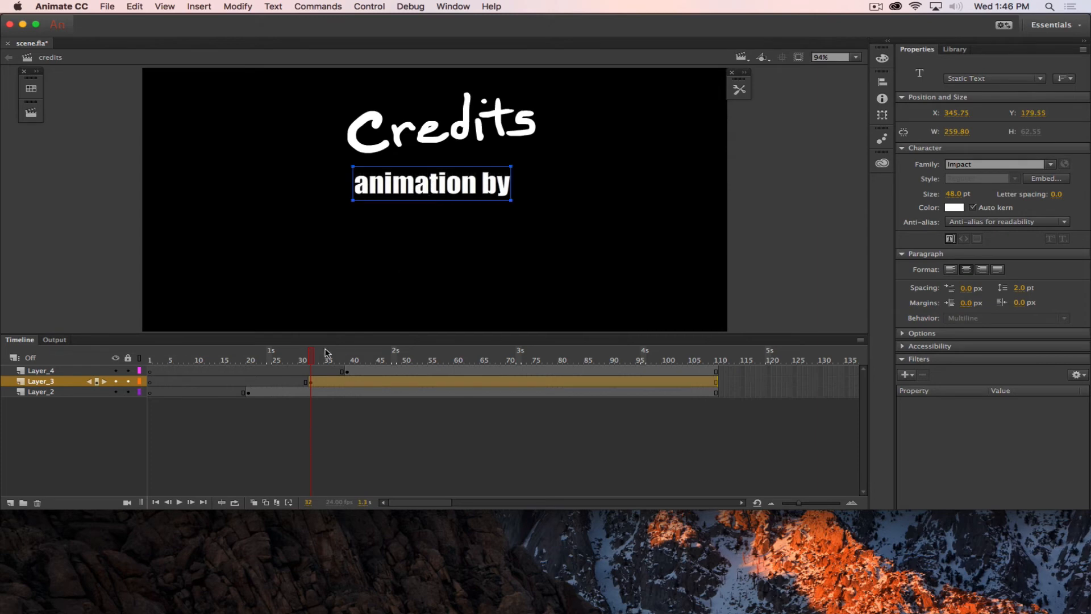
left_click_drag(307, 359, 355, 359)
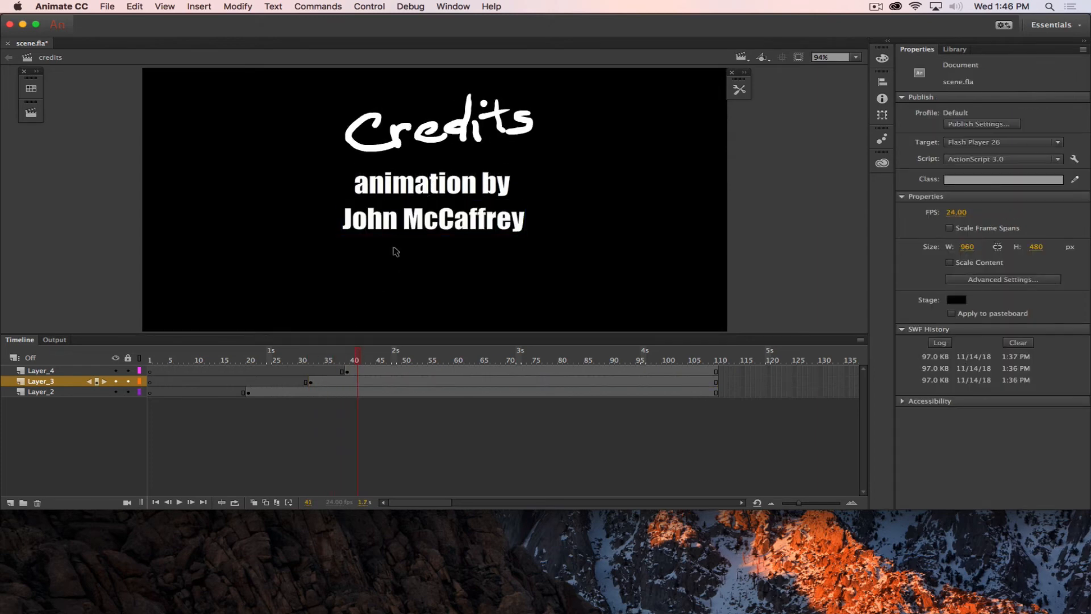
left_click_drag(415, 223, 419, 227)
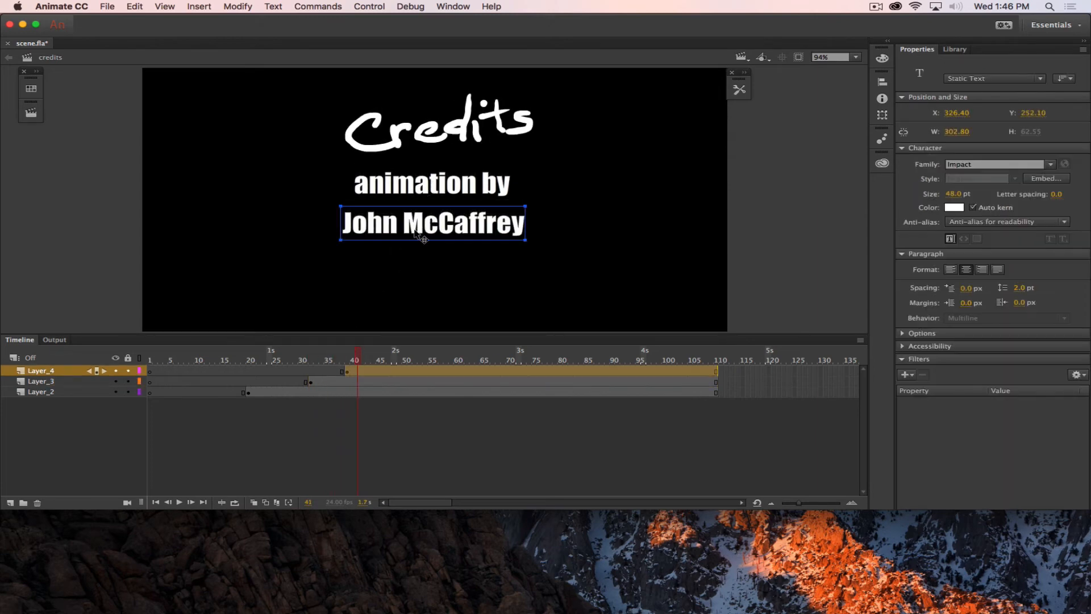
Step: Insert blank keyframes at frame 76 on Layer_4, frame 78 on Layer_3 and frame 79 on Layer_2 to end each credit
left_click_drag(357, 359, 519, 353)
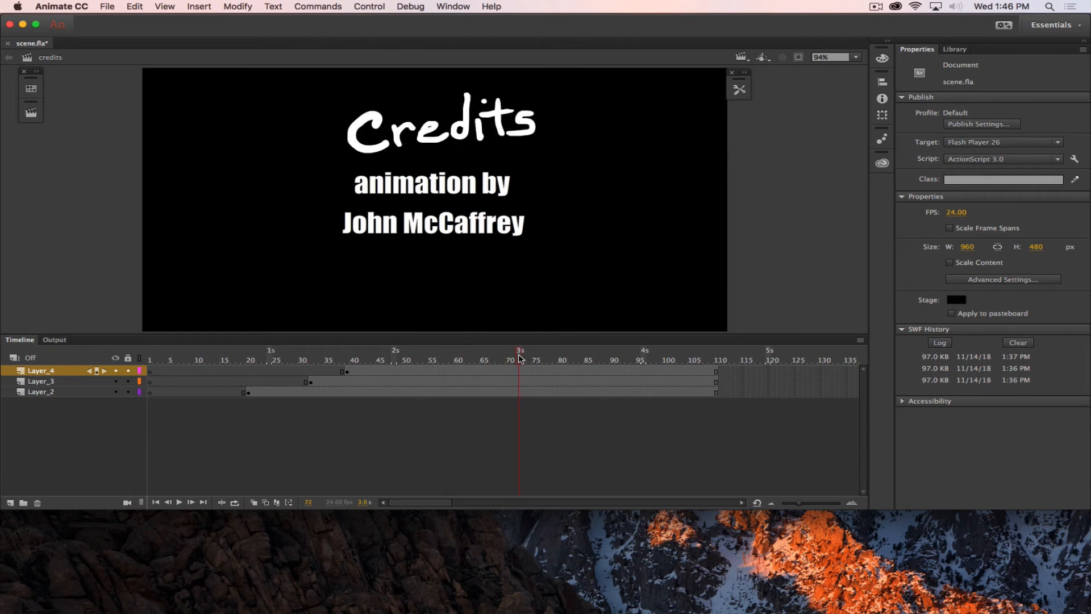
mouse_move(520, 355)
left_mouse_down()
mouse_move(510, 358)
mouse_move(539, 359)
left_mouse_up()
left_click(538, 372)
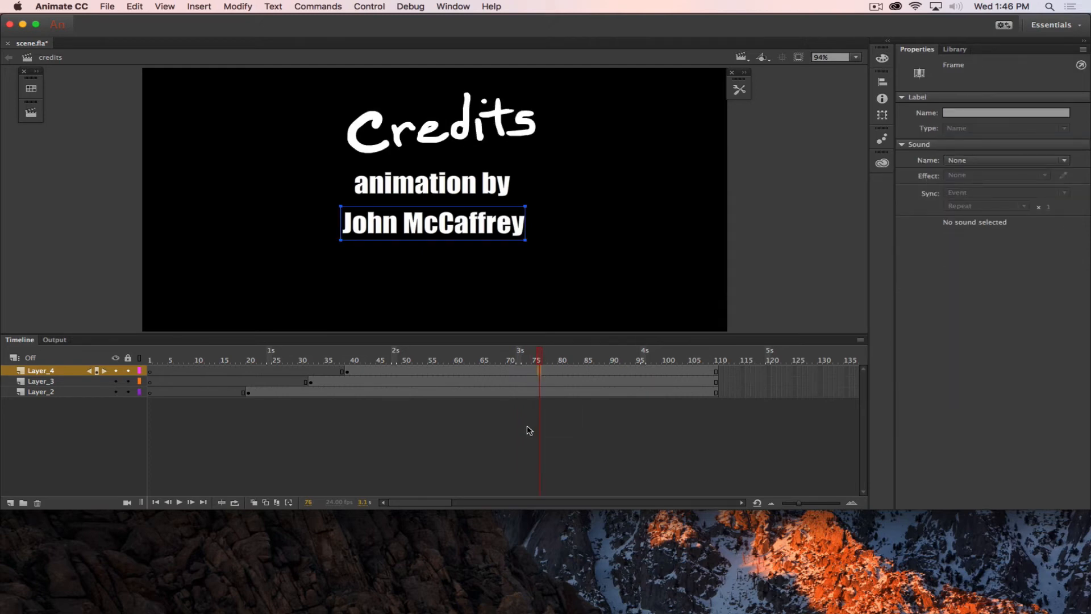
key("F7")
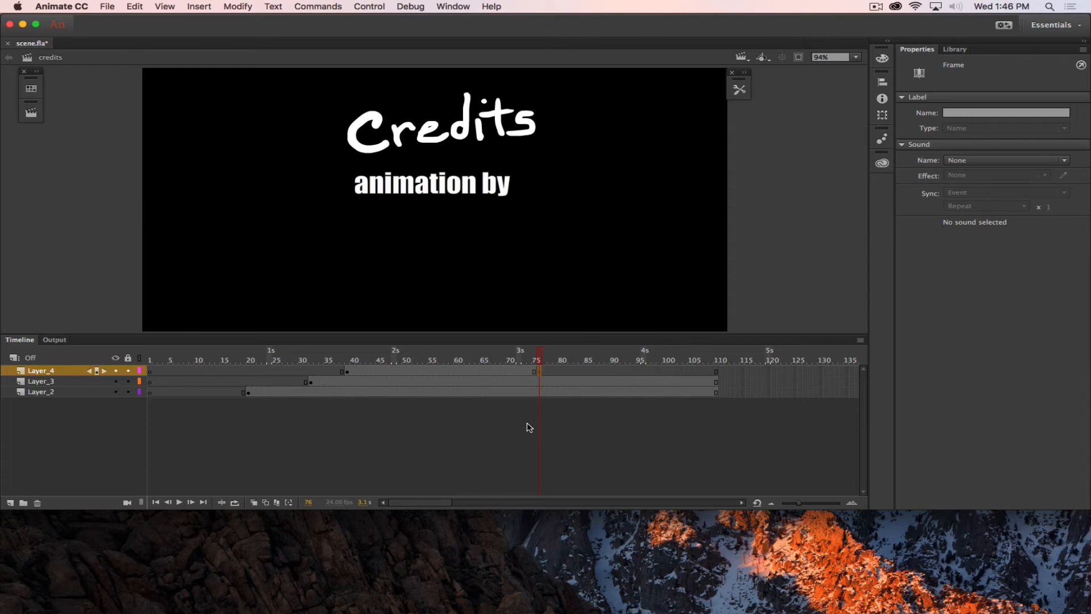
left_click(549, 383)
key("F7")
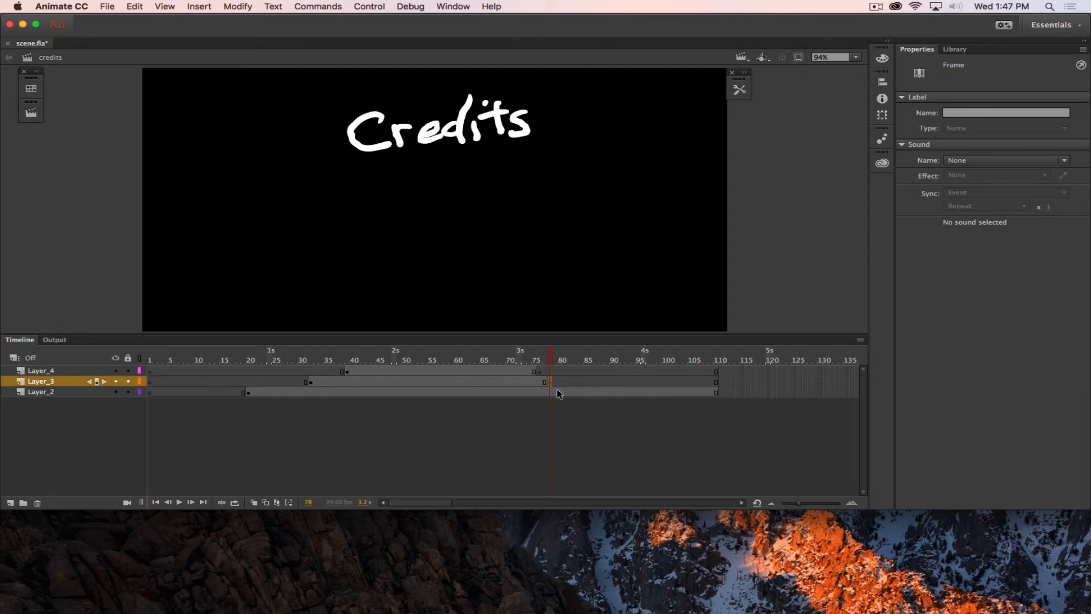
left_click(556, 391)
key("F7")
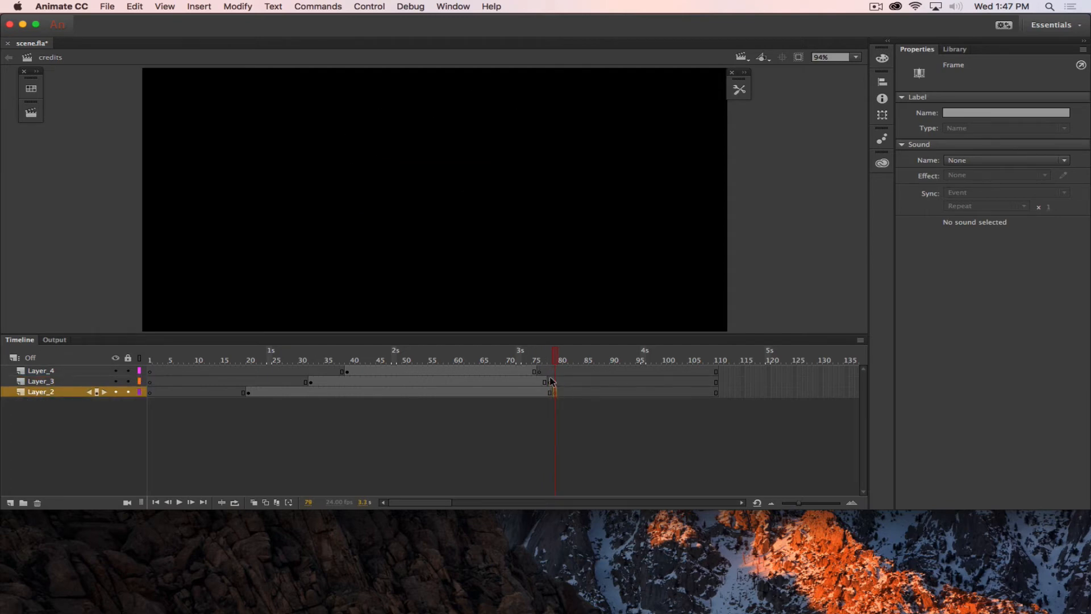
Step: Play and scrub through the credits scene to check when the lettering and text lines appear and disappear
left_click_drag(555, 363, 296, 344)
key("Return")
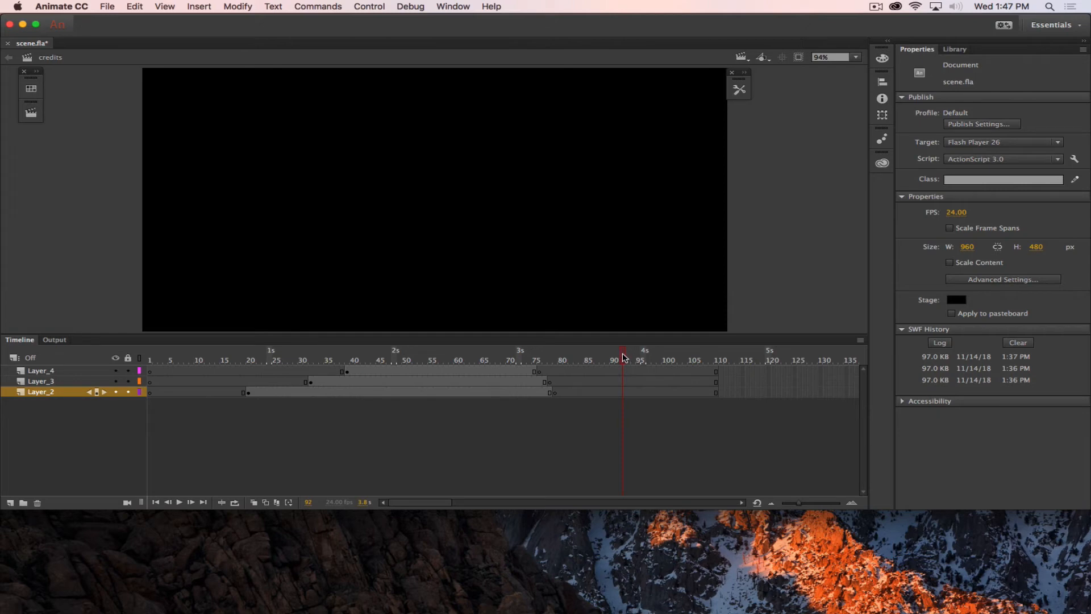
mouse_move(624, 357)
left_mouse_down()
mouse_move(364, 342)
mouse_move(561, 338)
mouse_move(170, 328)
mouse_move(716, 345)
mouse_move(170, 294)
mouse_move(664, 295)
mouse_move(348, 278)
mouse_move(670, 300)
mouse_move(319, 280)
left_mouse_up()
Step: Look at the title scene and switch to the main movie scene
left_click(31, 113)
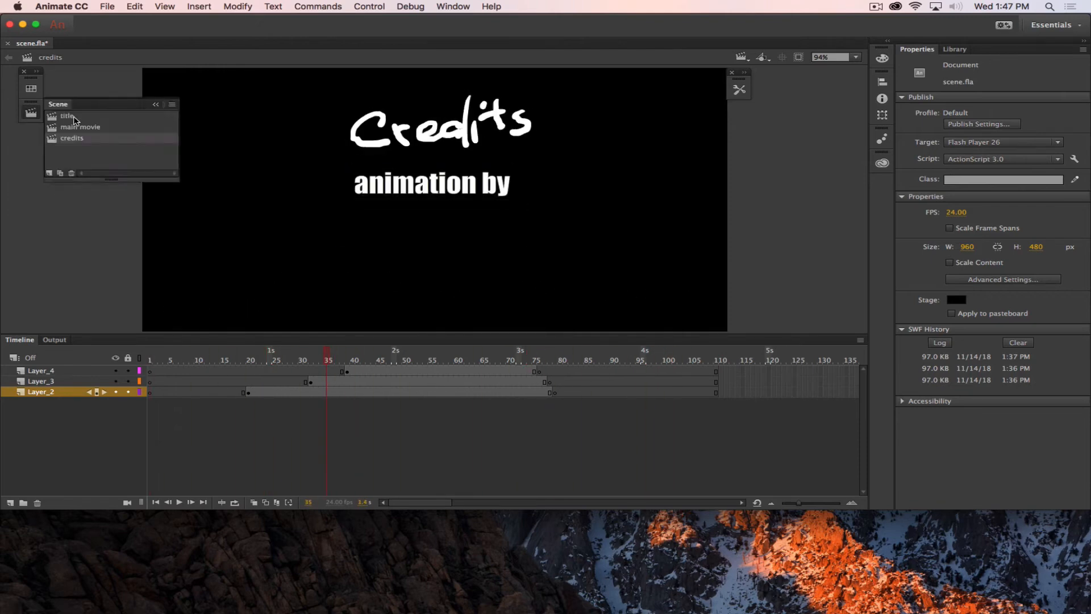
left_click(74, 117)
left_click(78, 129)
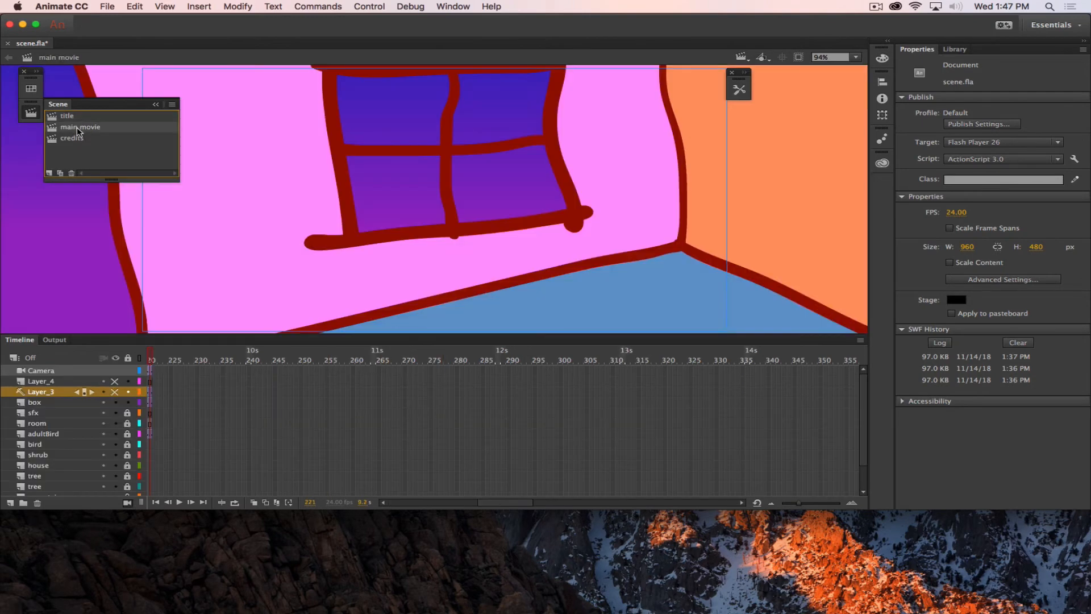
Step: Switch to the credits scene and scrub its timeline back to the first frame
left_click(77, 140)
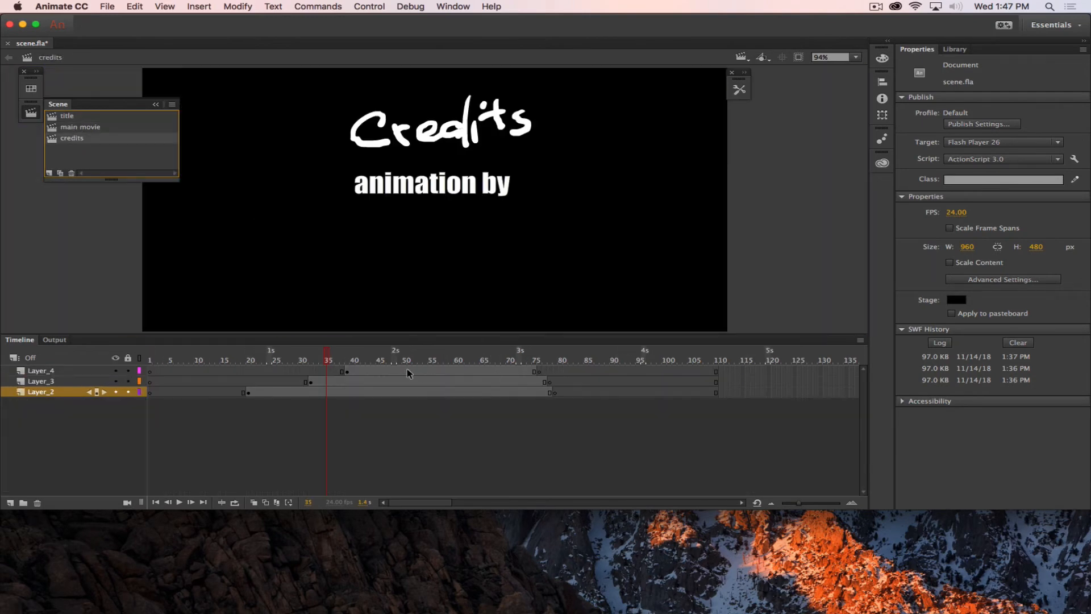
left_click_drag(328, 353, 122, 353)
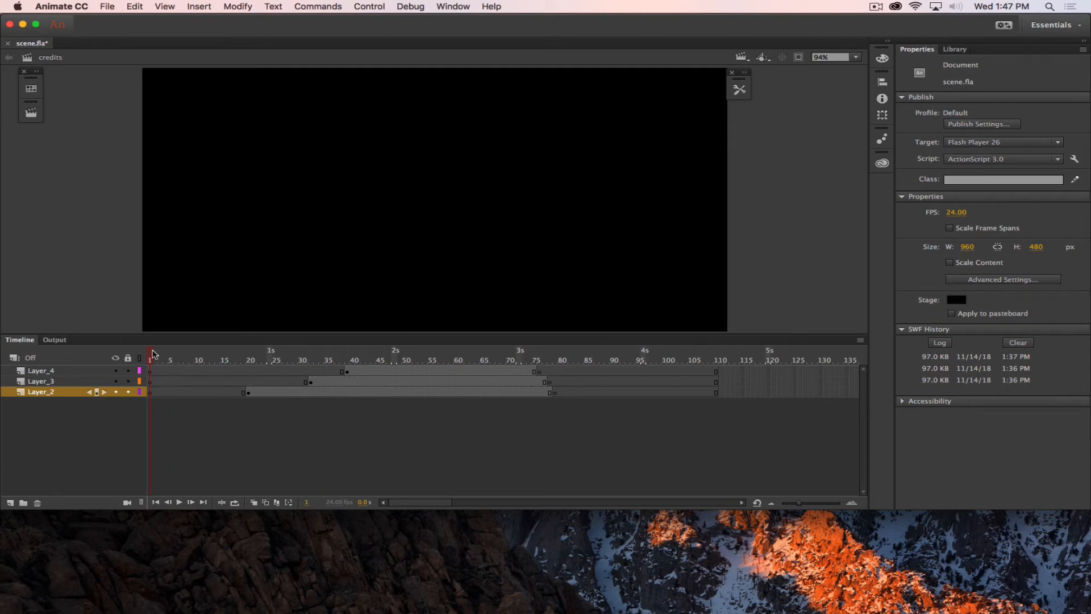
left_click_drag(153, 356, 97, 353)
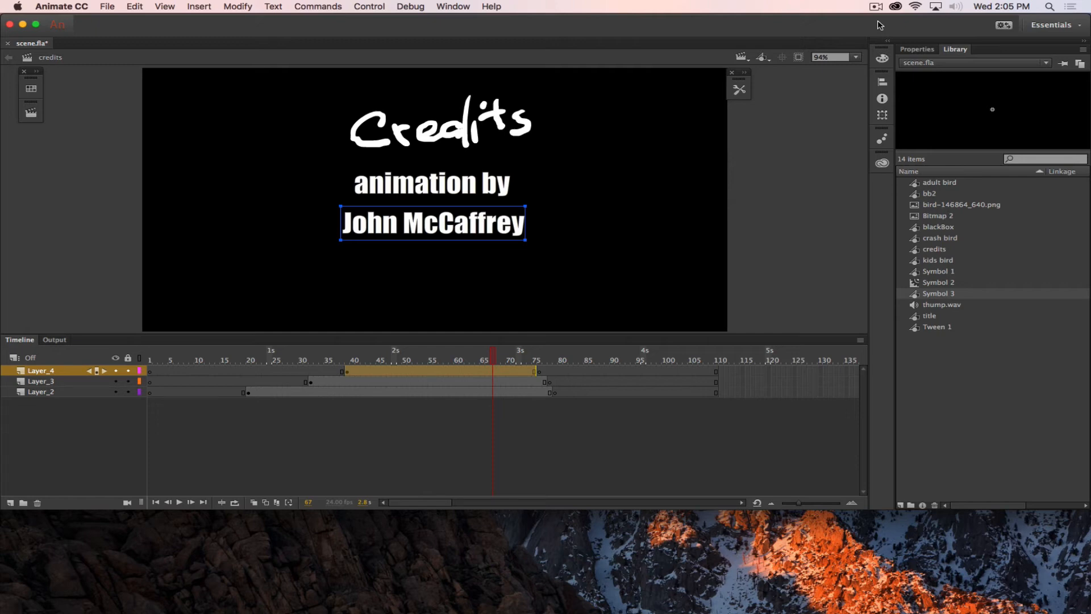
Step: Start a video export of the movie and set the render size to 1920 × 960 px
left_click(109, 6)
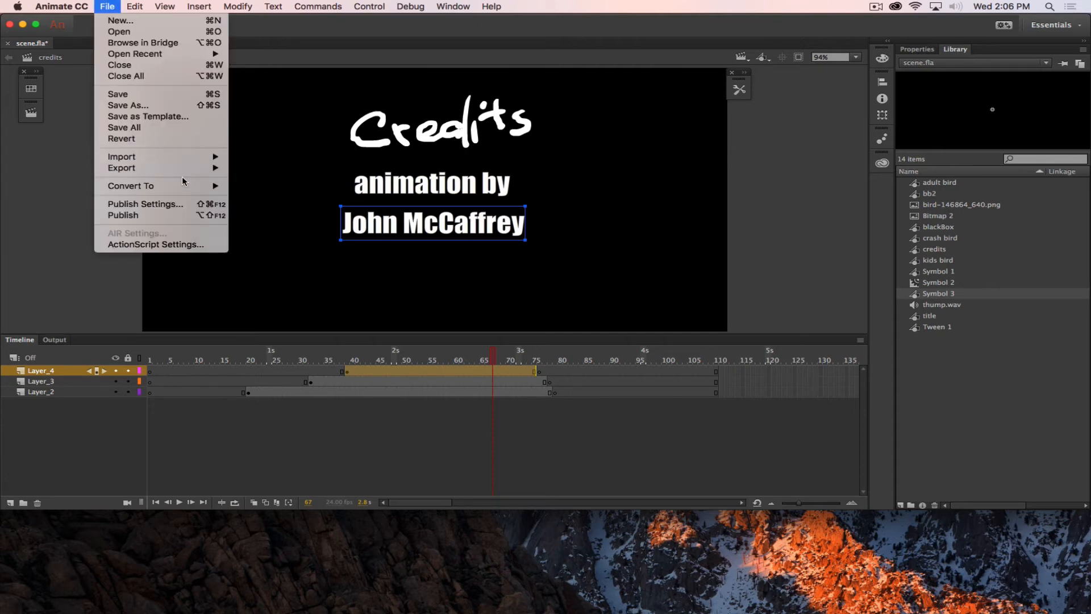
mouse_move(189, 169)
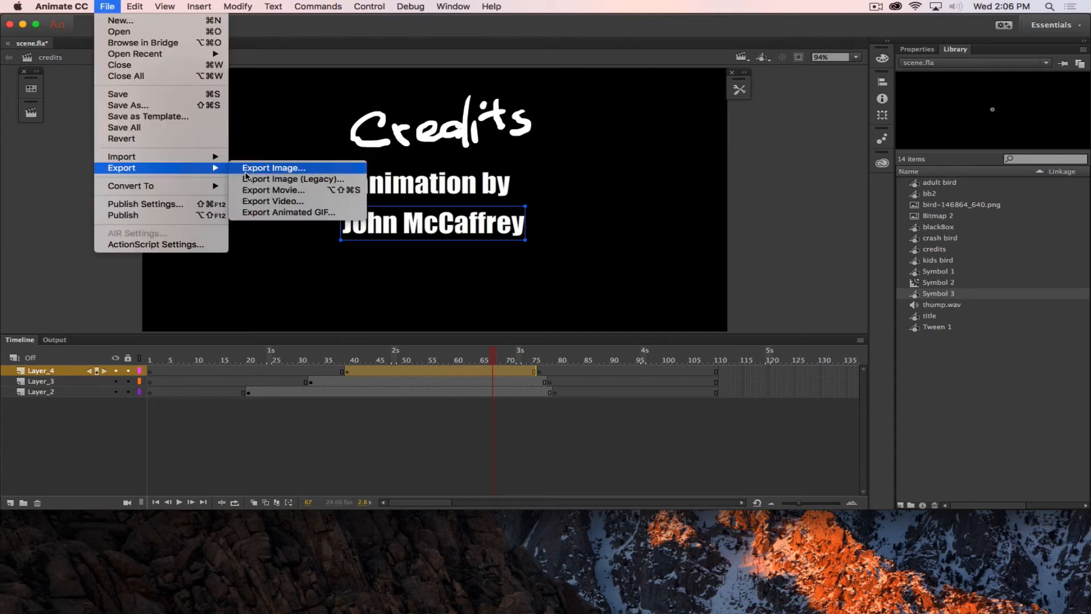
left_click(275, 202)
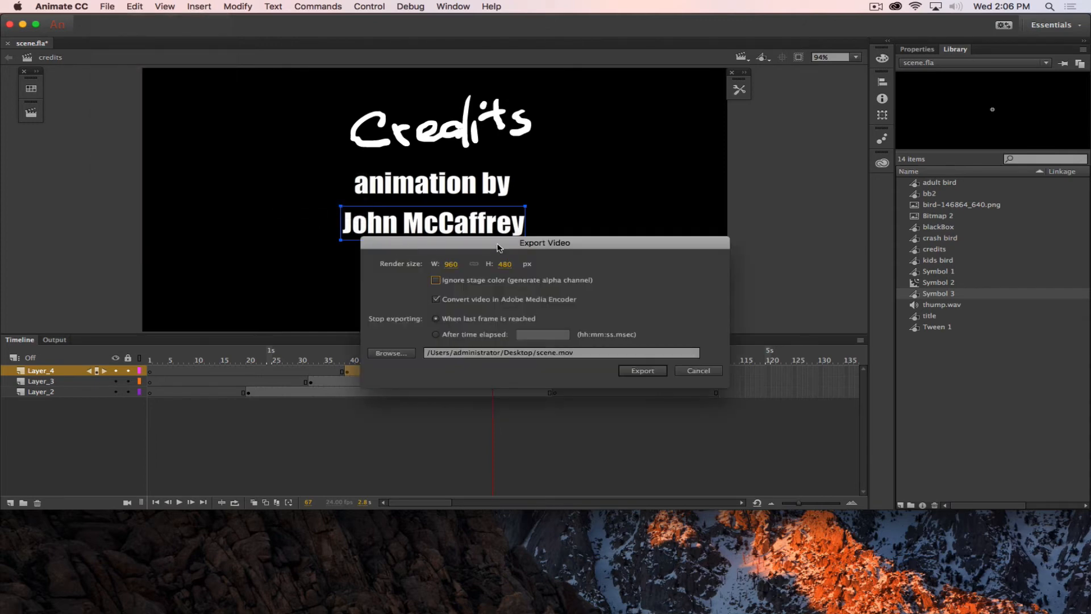
left_click_drag(491, 246, 377, 109)
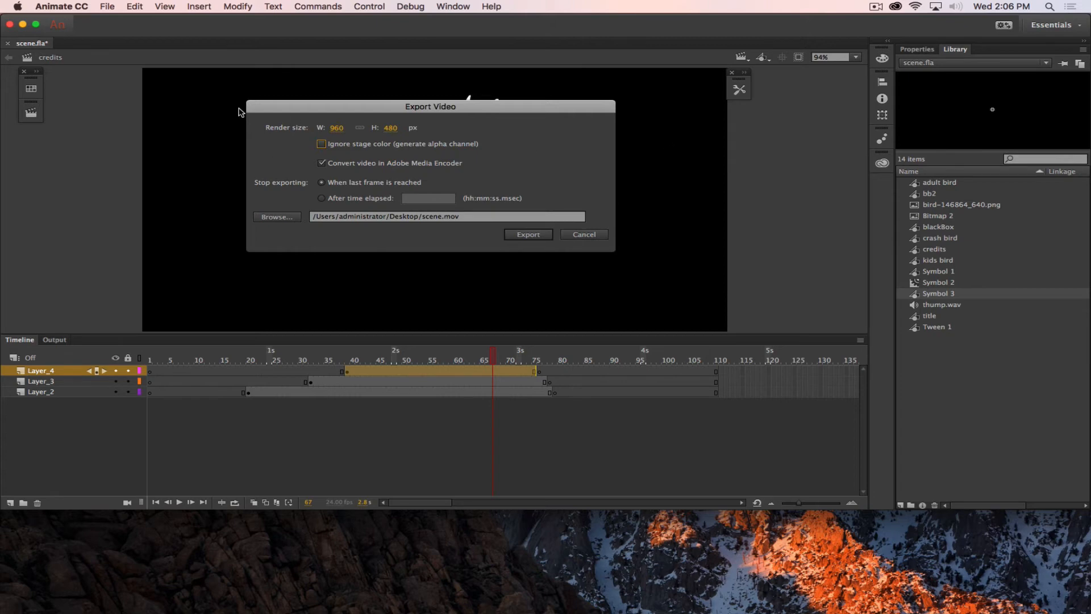
left_click(338, 129)
type("1920")
left_click(284, 153)
left_click(389, 167)
left_click(390, 168)
left_click(356, 221)
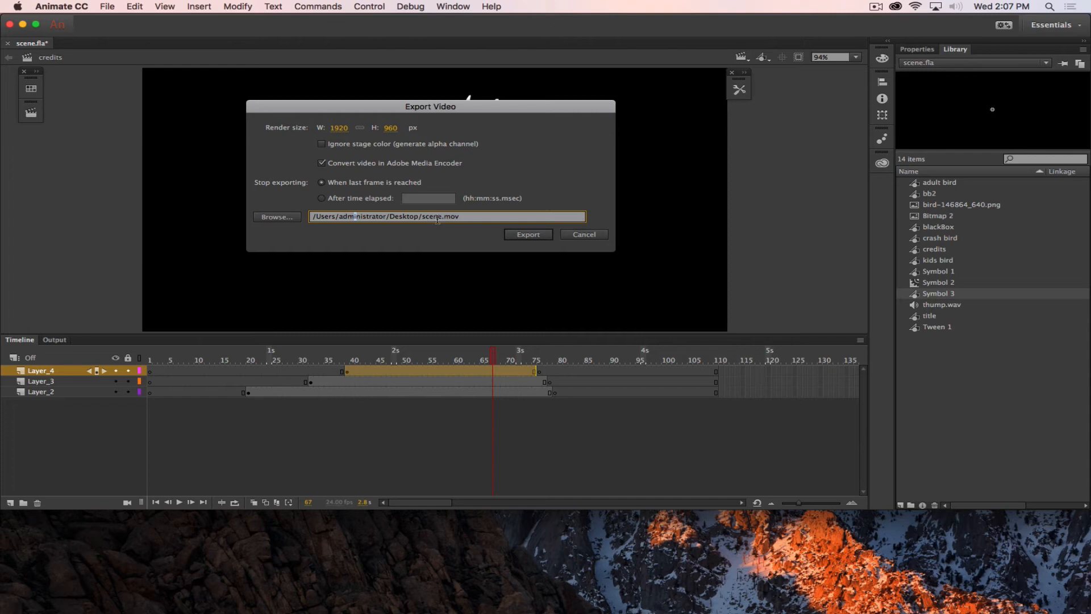
Step: Set the export destination to scene.mov on the Desktop in QuickTime Movie format and export the video
left_click(291, 218)
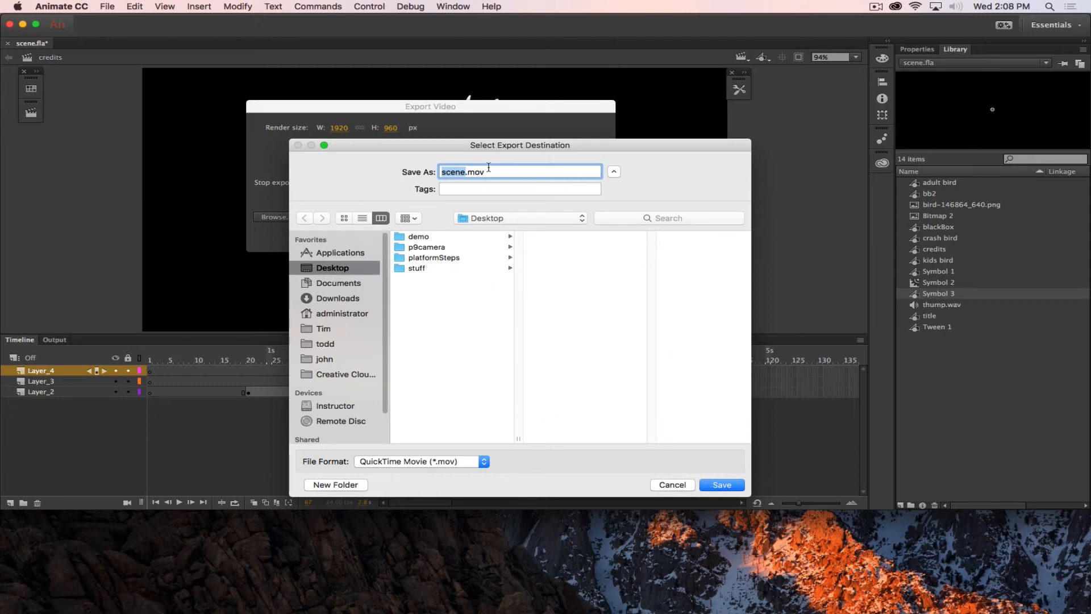
left_click(449, 461)
left_click(517, 469)
left_click(722, 485)
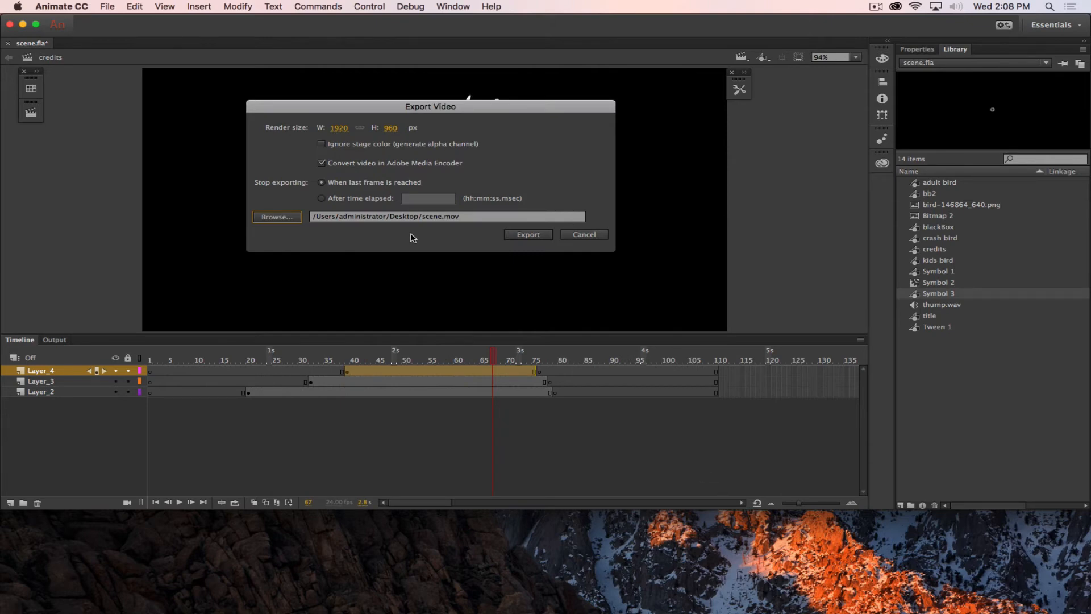
left_click(531, 236)
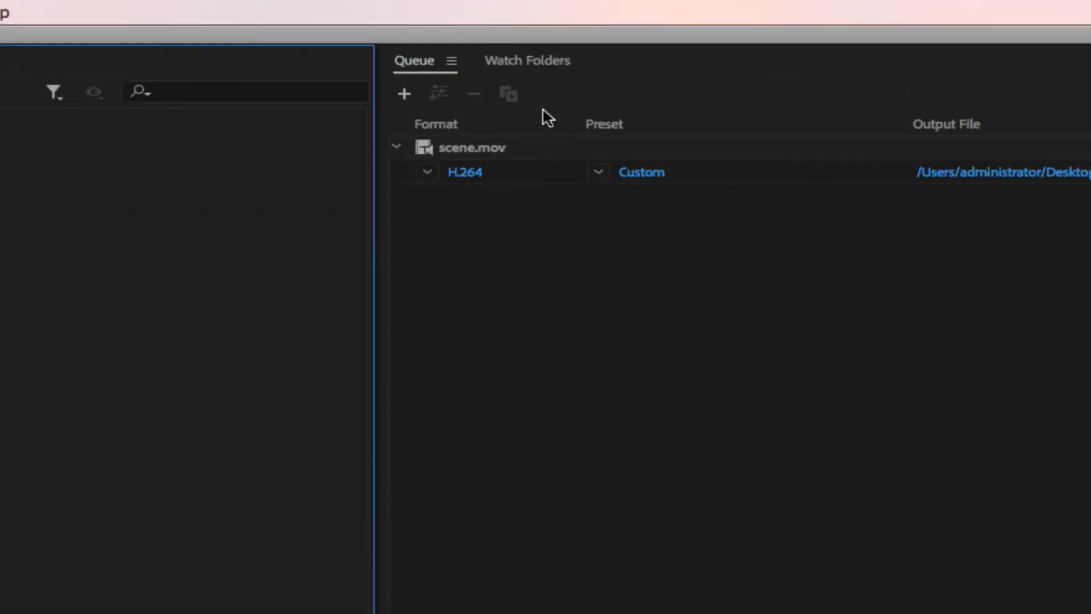
Step: In Media Encoder, open the export settings of the queued scene.mov and choose H.264 format with the YouTube 1080p HD preset
left_click(471, 150)
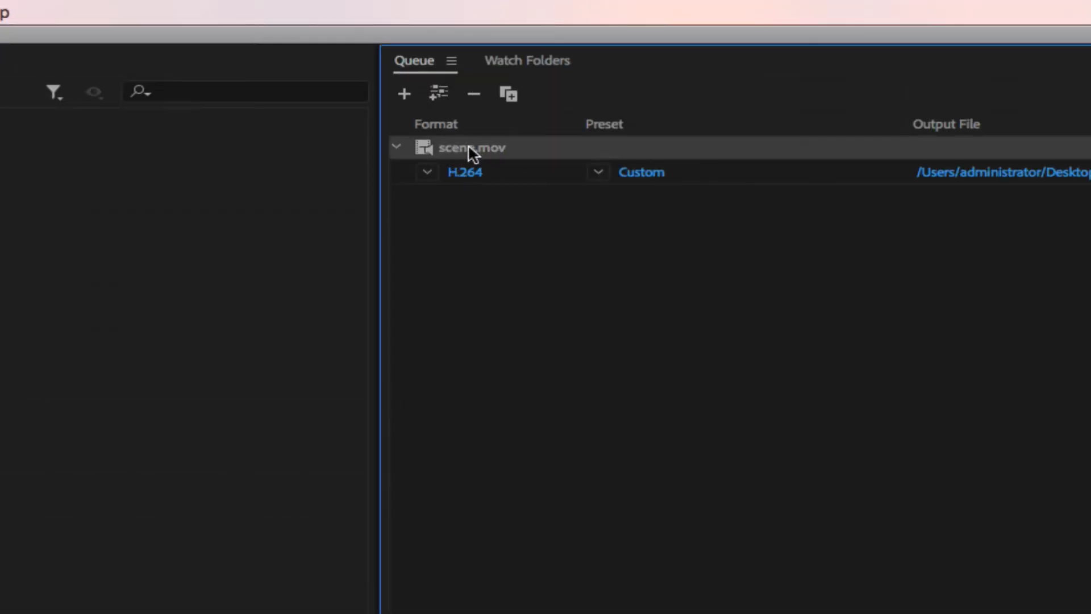
mouse_move(471, 150)
mouse_move(635, 180)
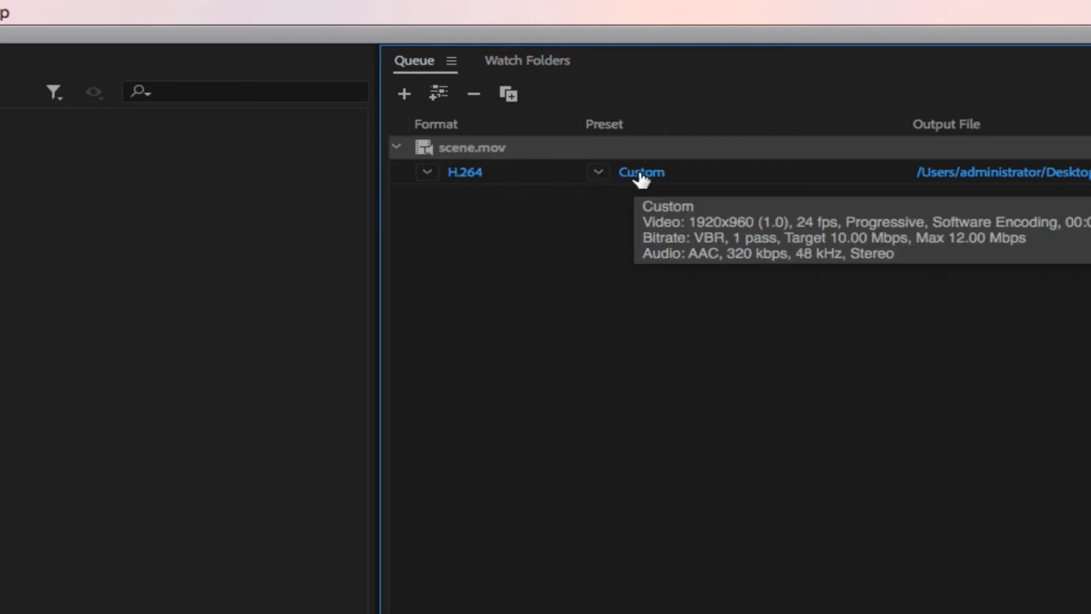
left_click(640, 178)
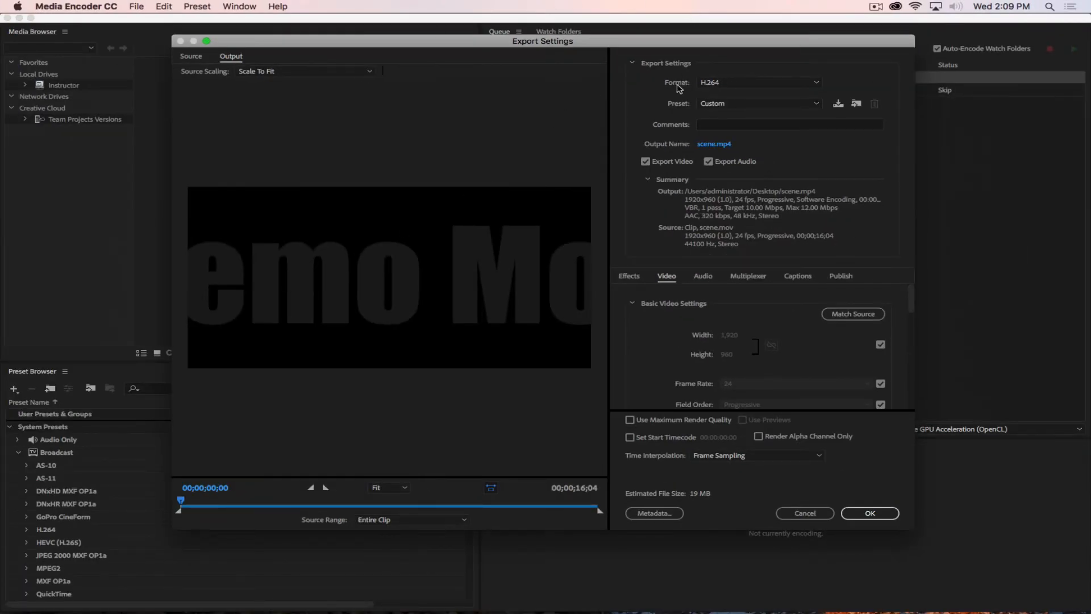
left_click(729, 83)
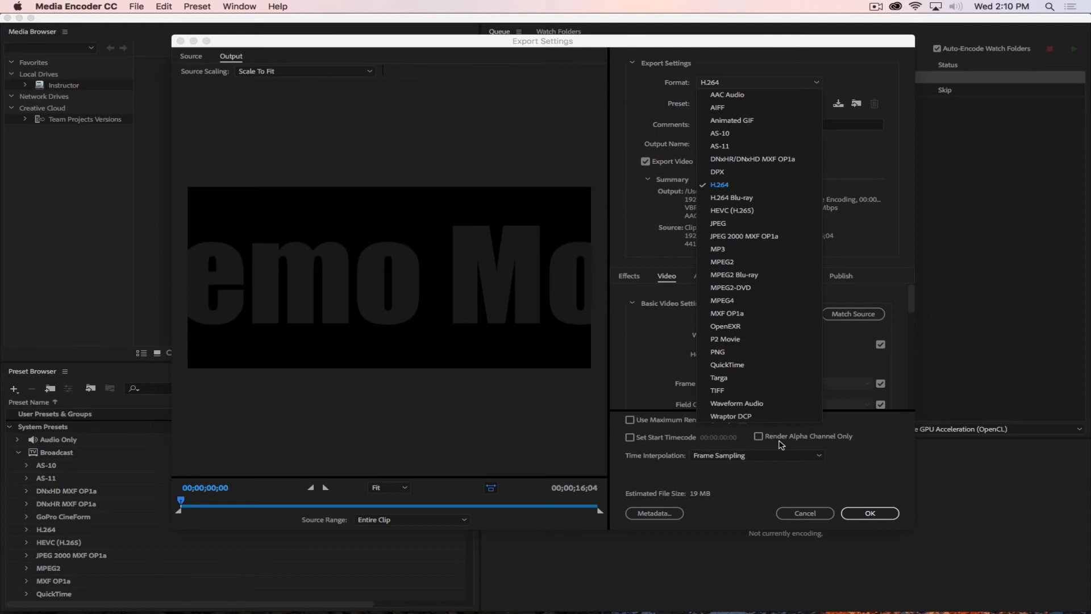
left_click(728, 185)
left_click(733, 106)
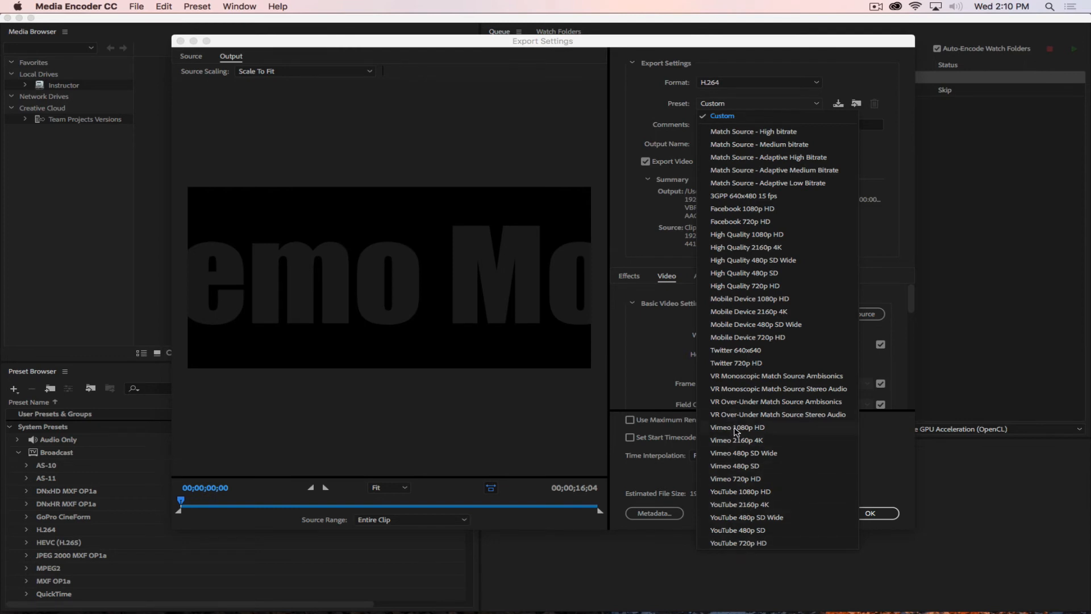
left_click(742, 492)
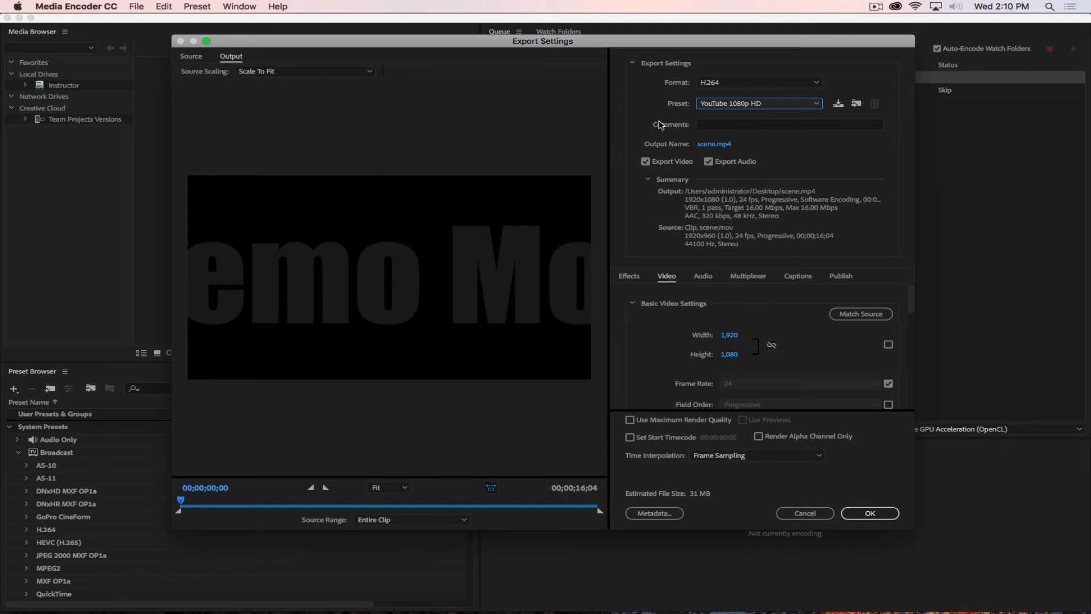
Step: Save the output as scene.mp4 on the Desktop, accept the export settings and start encoding the queue
left_click(713, 145)
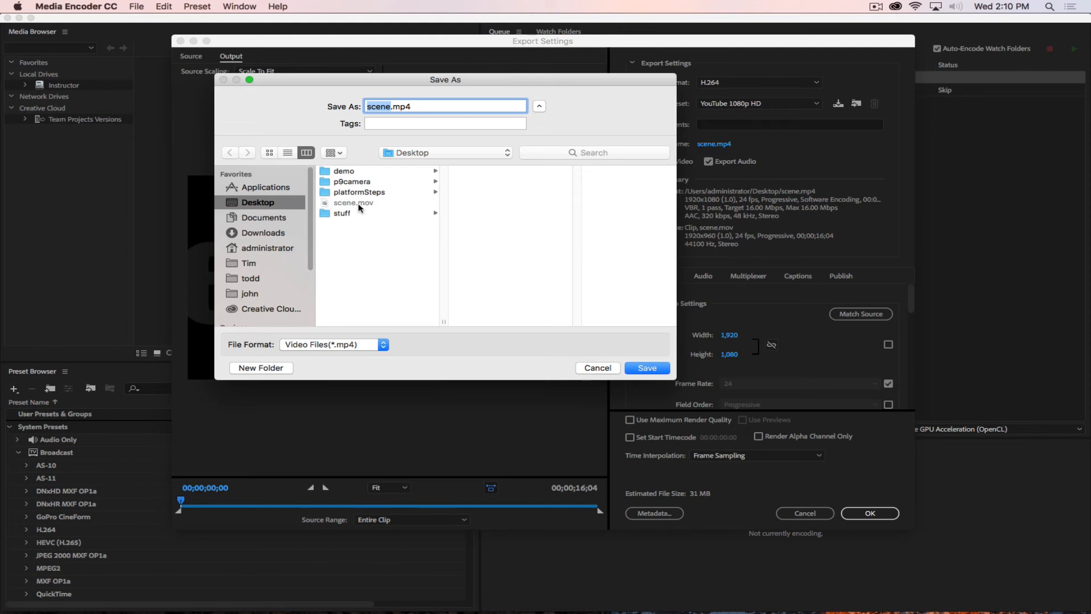
left_click(638, 368)
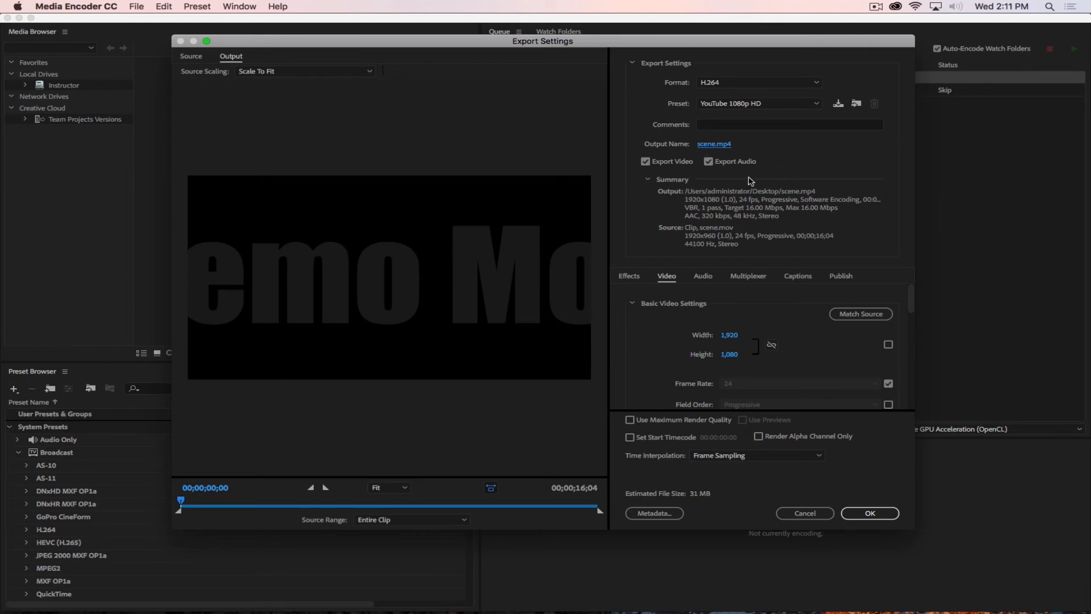
left_click(882, 513)
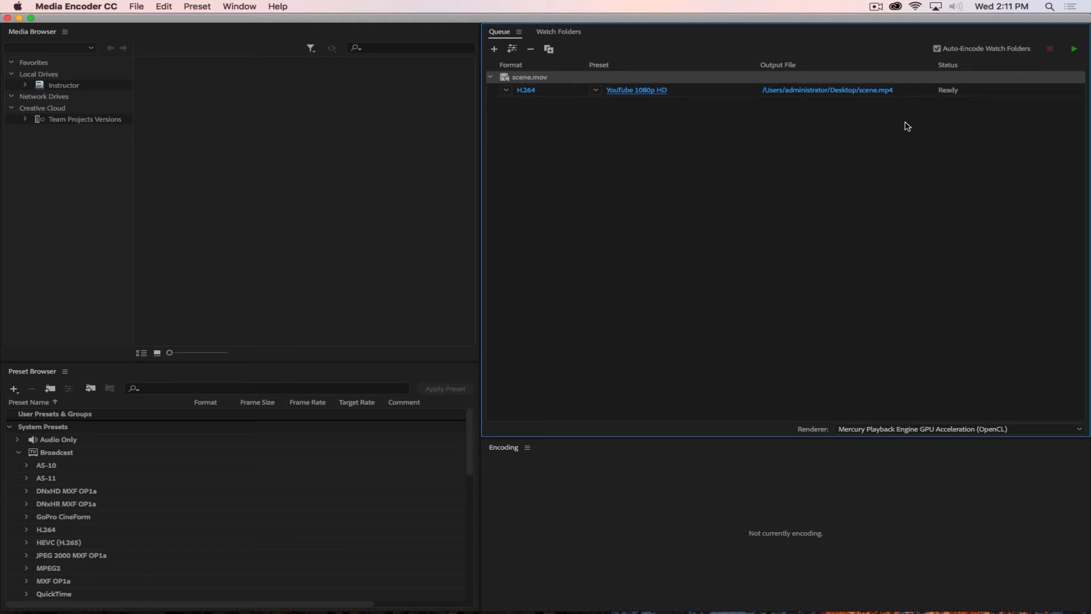
left_click(1074, 51)
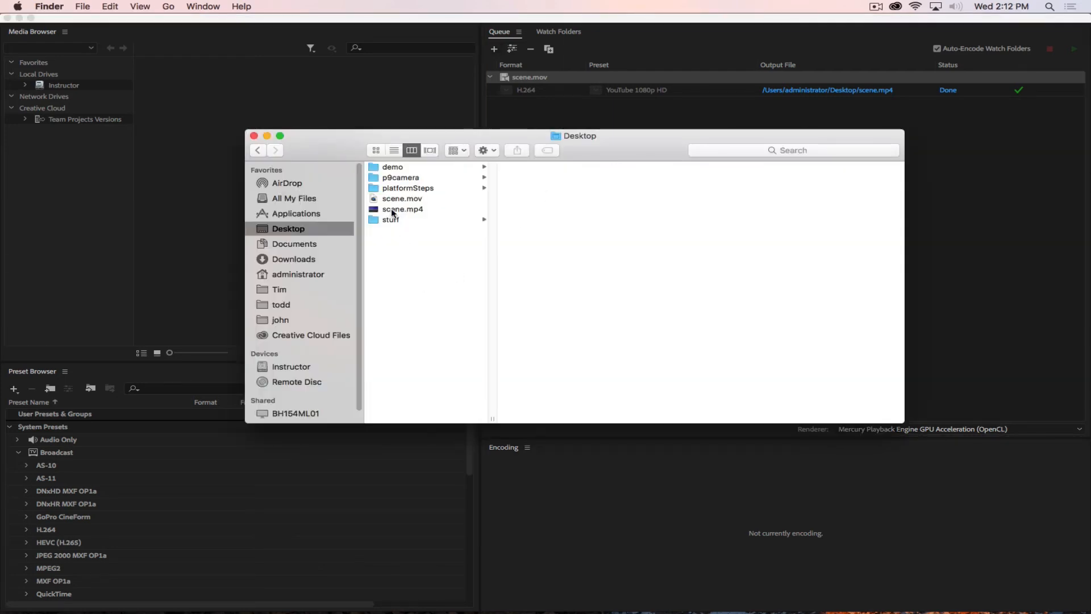
Step: Compare the file size and dimensions of scene.mp4 and scene.mov on the Desktop in Finder
left_click(393, 211)
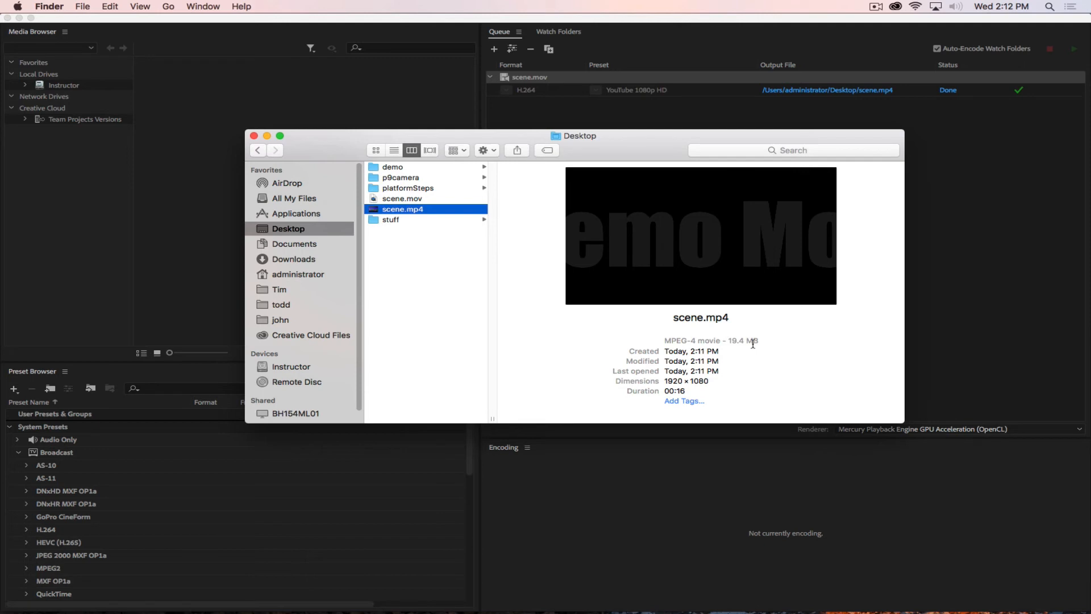
left_click(393, 200)
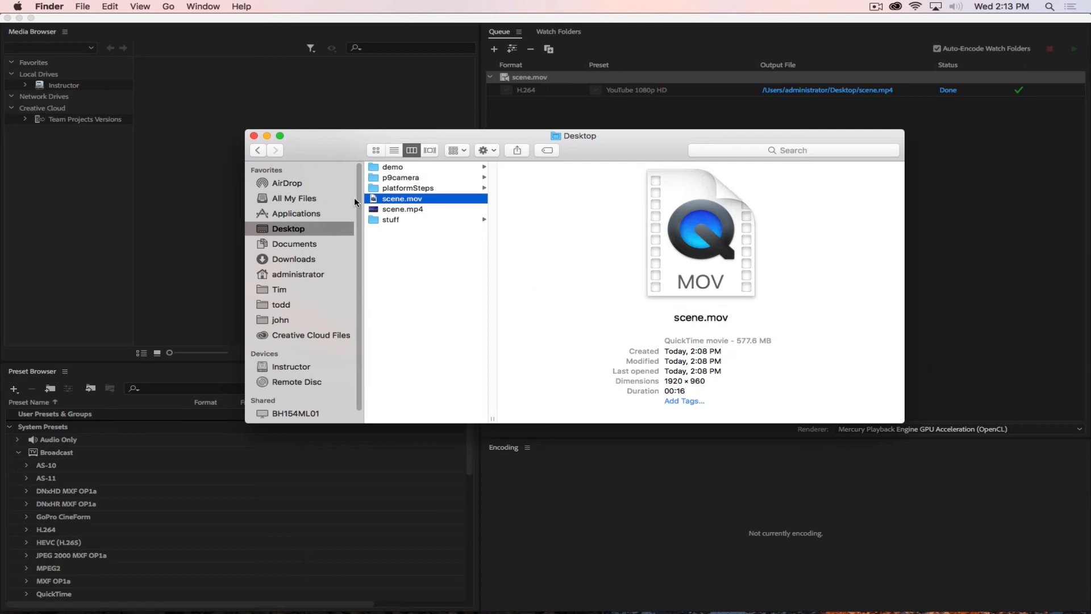
left_click(402, 209)
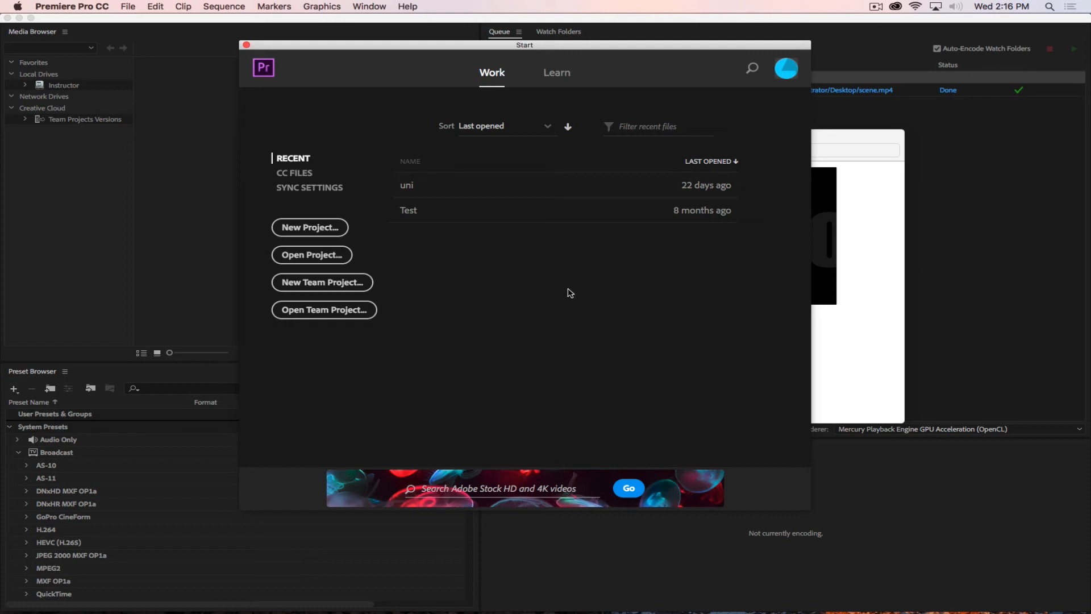
Step: In Premiere Pro, start a new project named animateToVideo and set its location to the demo folder on the Desktop
left_click(329, 229)
left_click(330, 229)
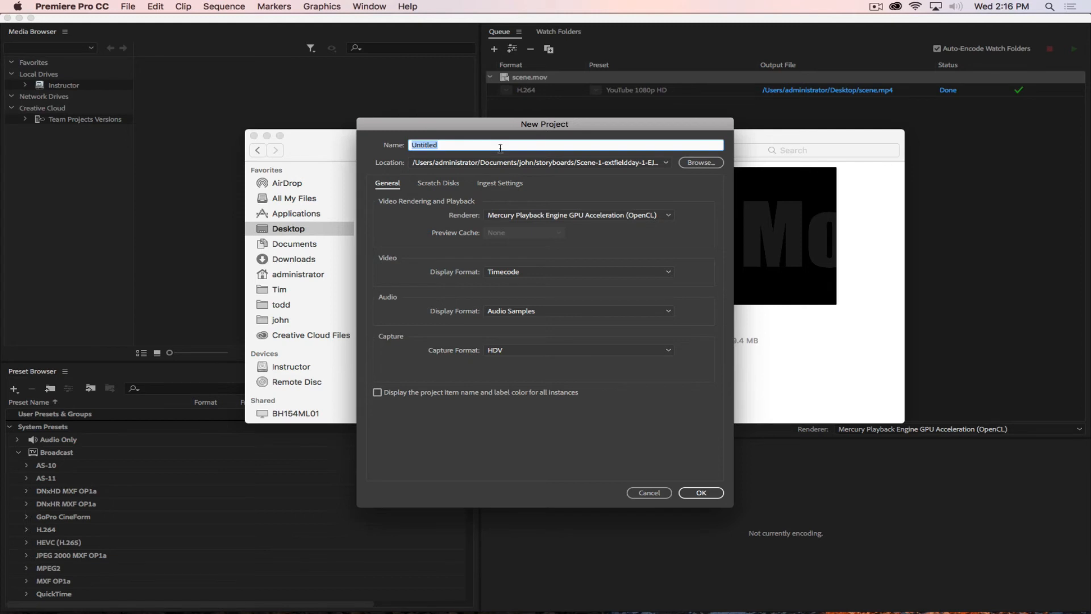
type("animateToVideo")
left_click(691, 164)
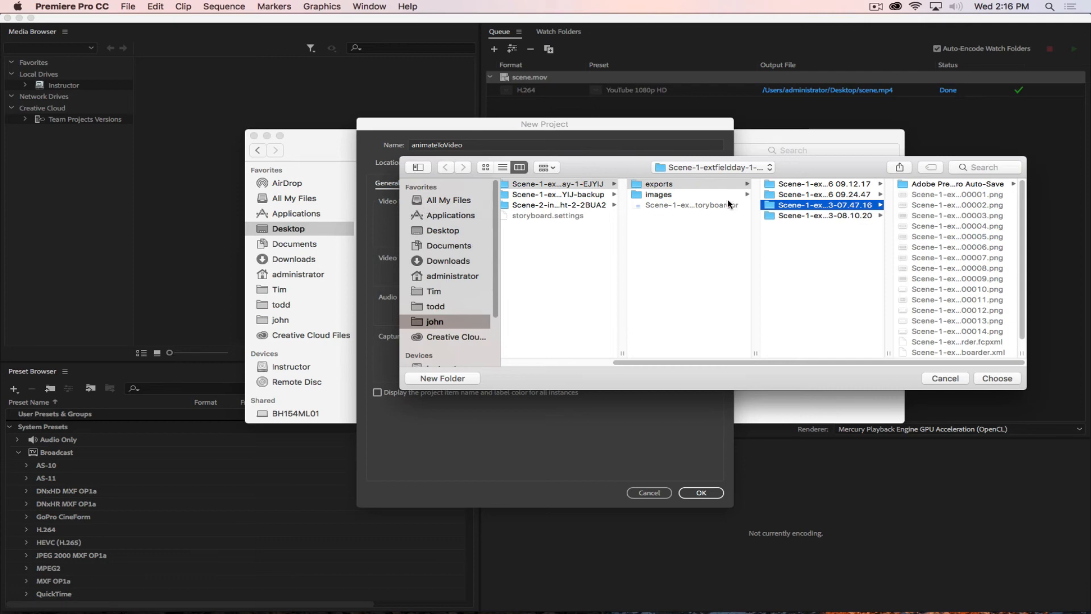
left_click(445, 231)
left_click(525, 236)
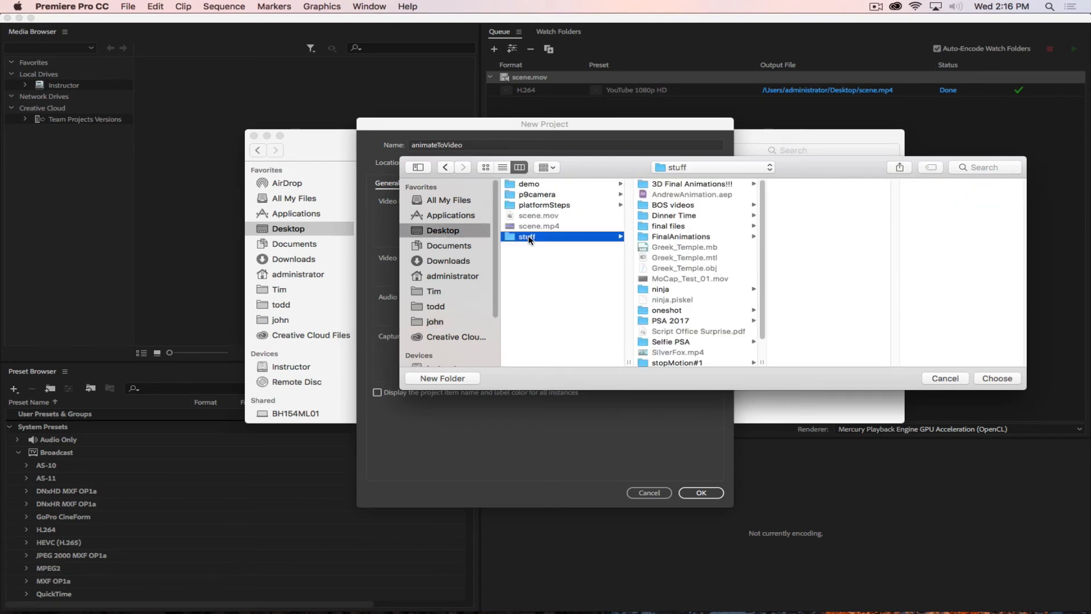
left_click(526, 184)
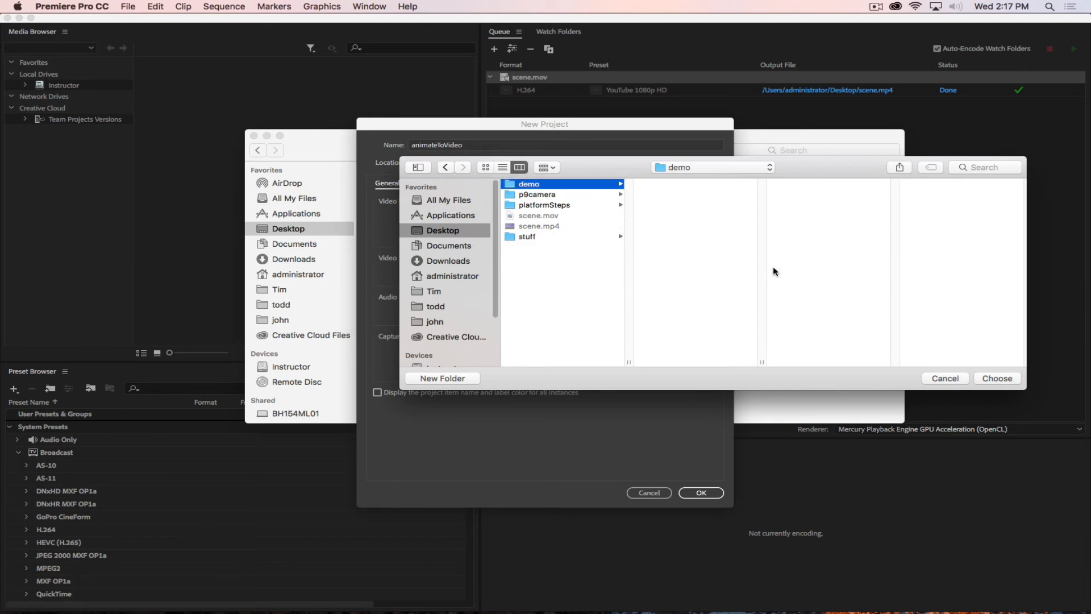
left_click(1012, 379)
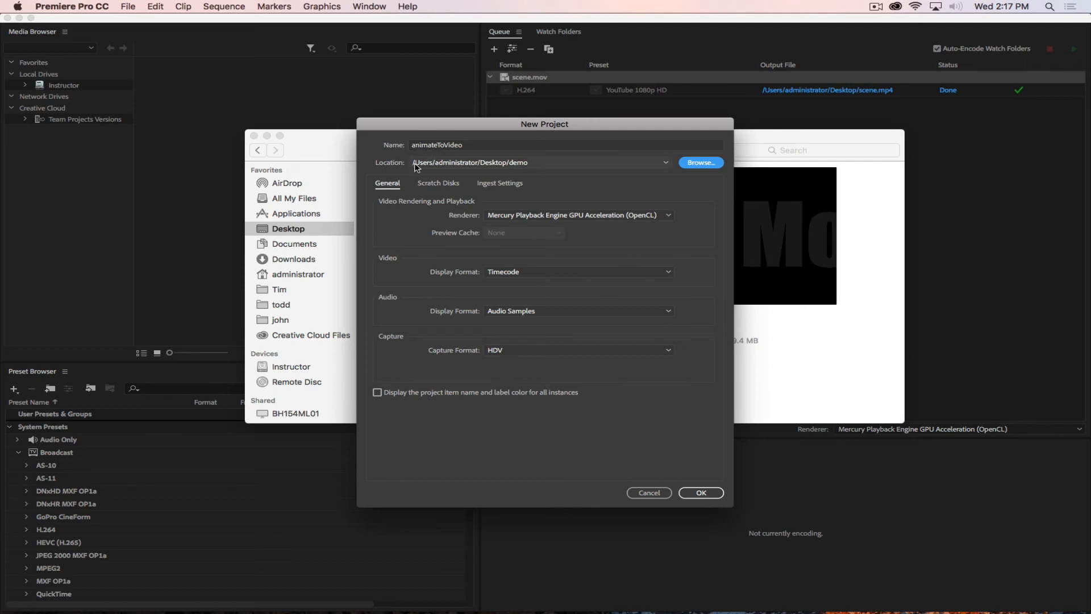
Step: Keep HDV as the capture format and create the project
left_click(517, 352)
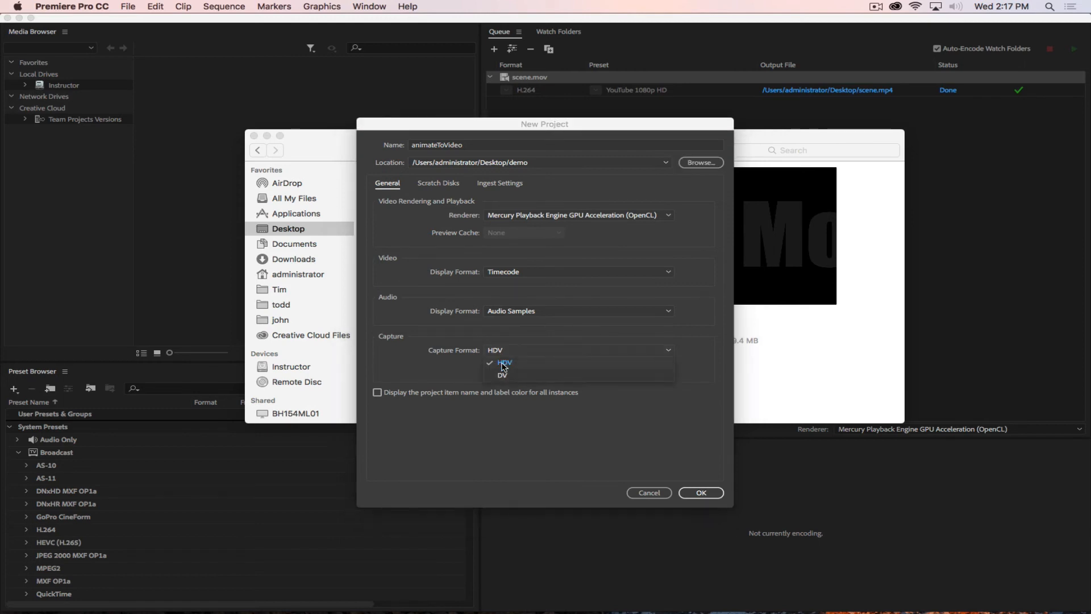
left_click(506, 364)
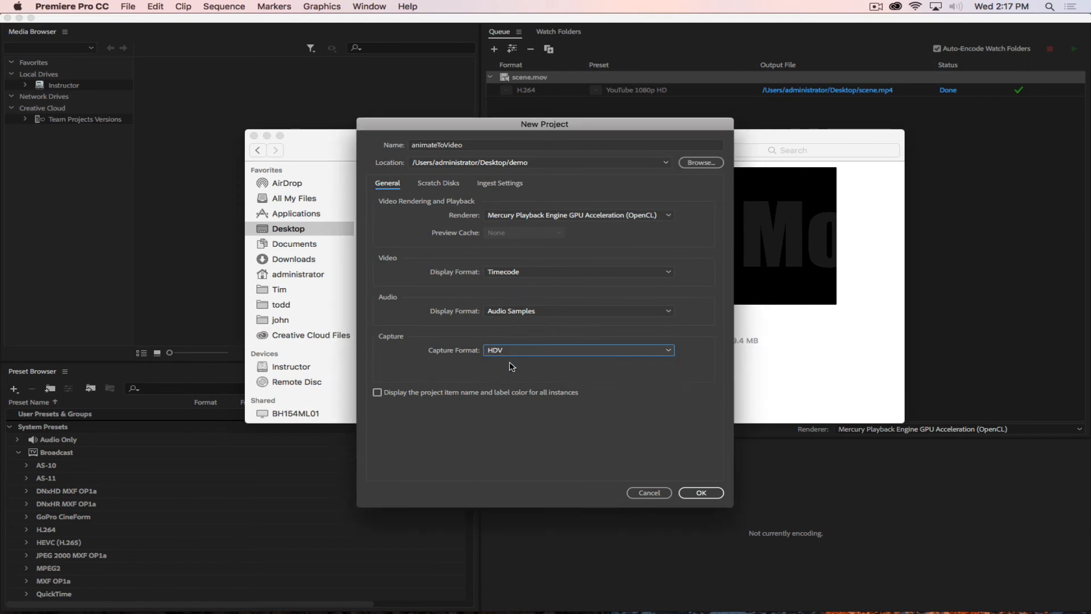
left_click(693, 494)
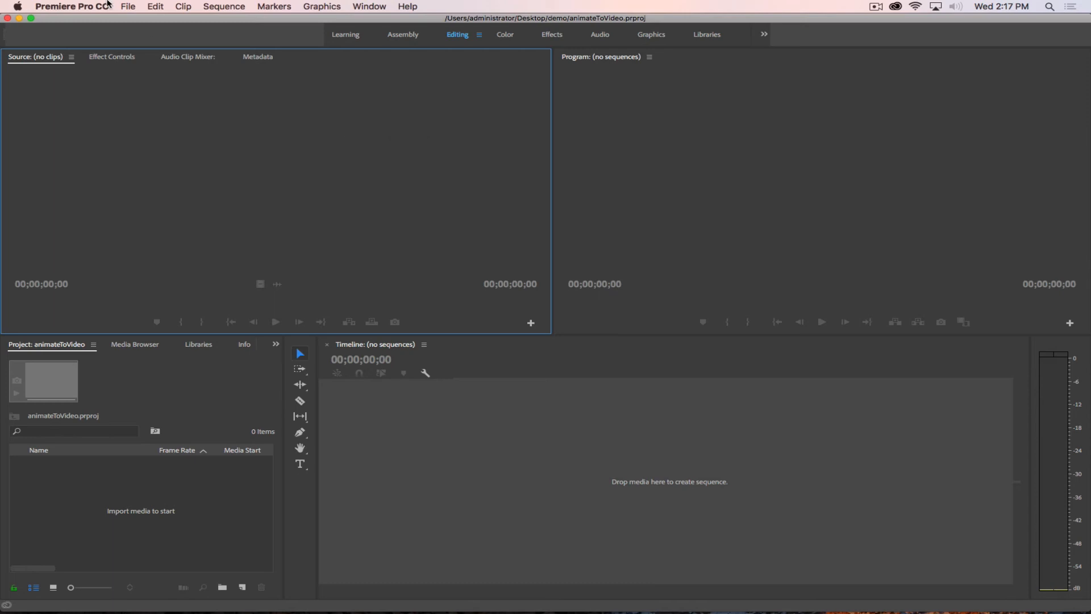
Step: Import scene.mov from the Desktop into the animateToVideo project
left_click(130, 5)
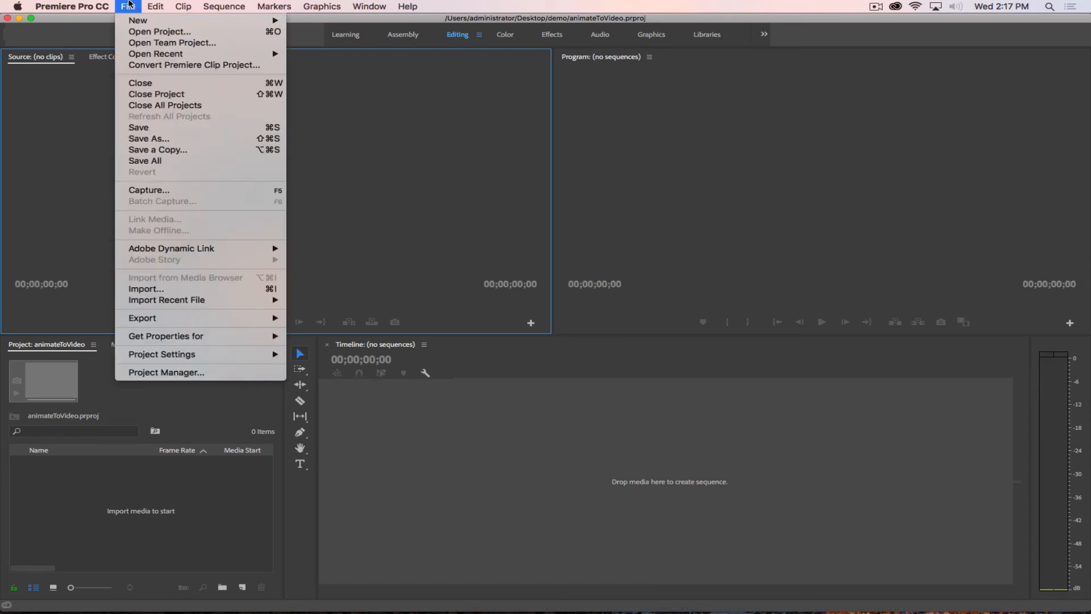
left_click(196, 288)
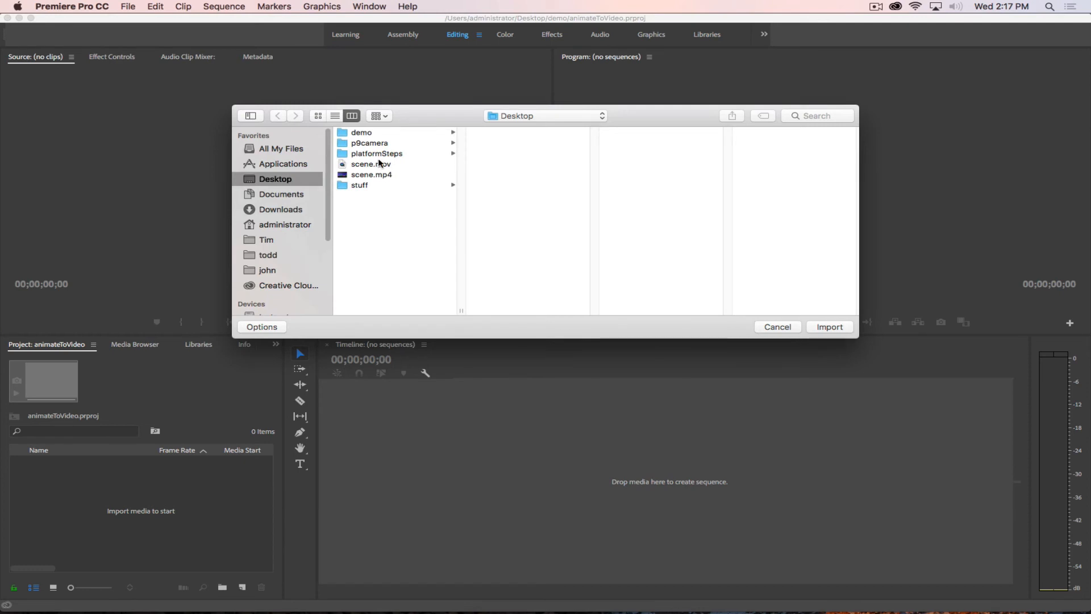
left_click(379, 165)
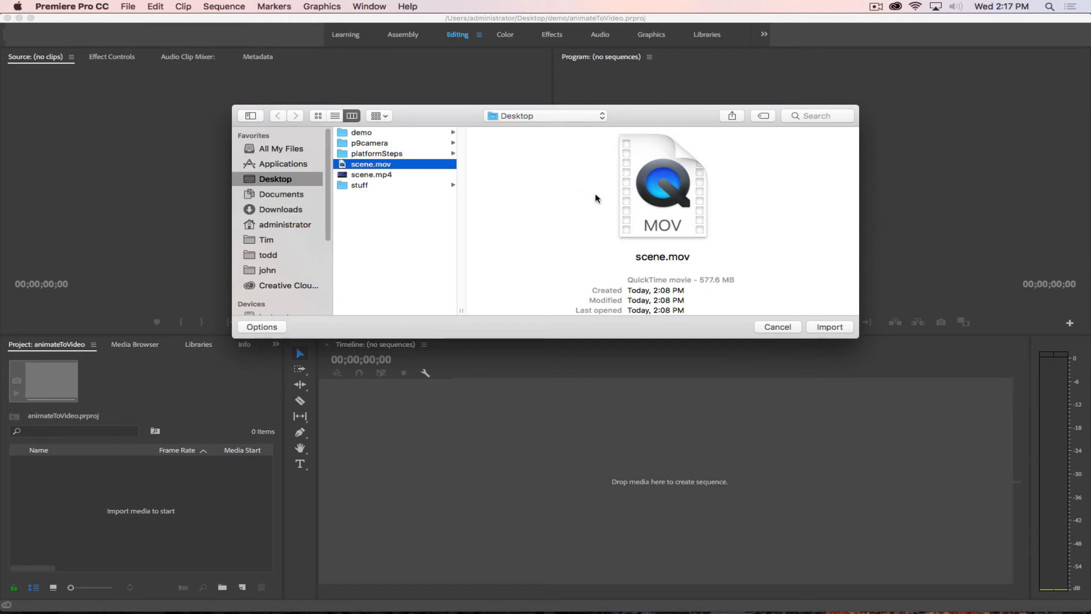
left_click(828, 328)
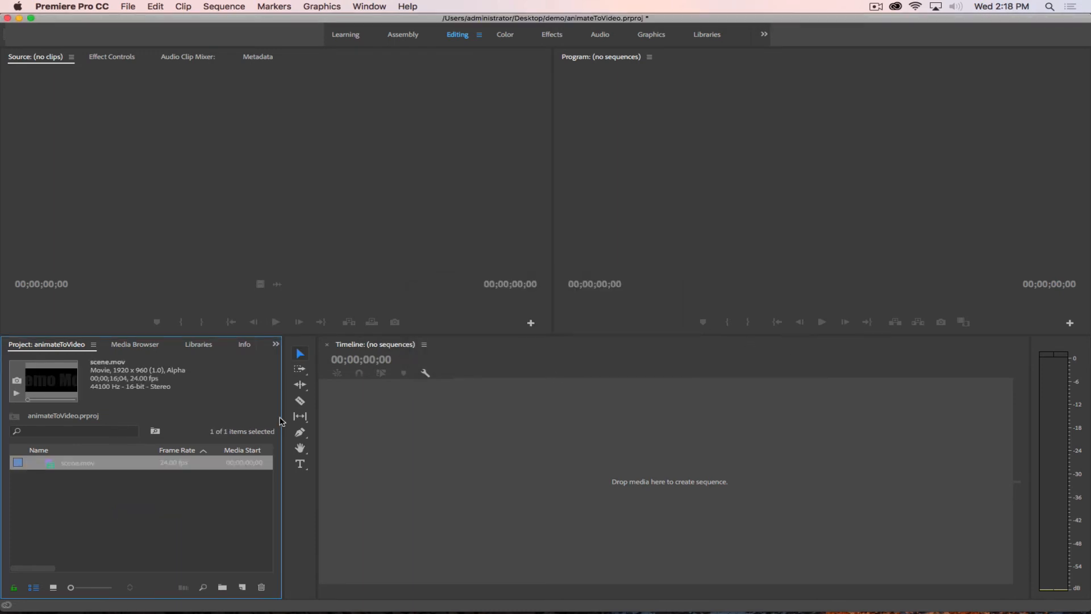
left_click(62, 520)
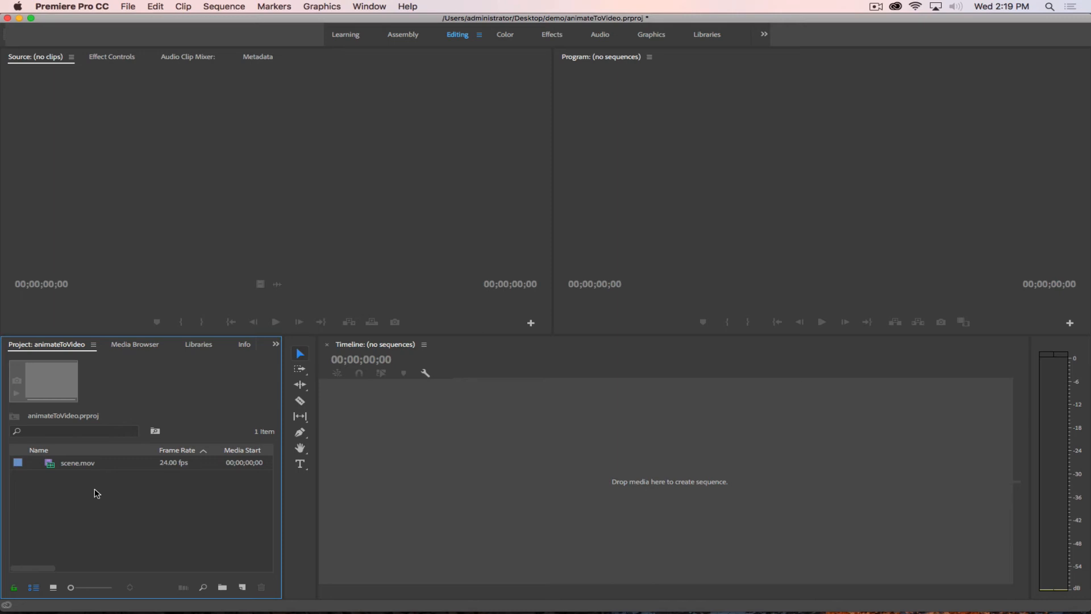
right_click(113, 510)
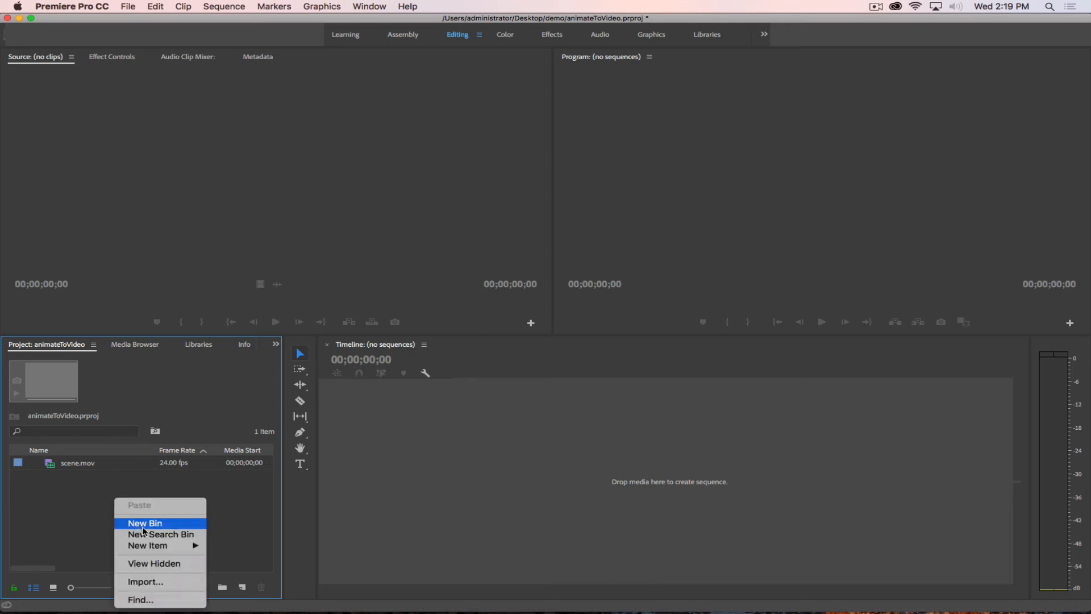
mouse_move(152, 547)
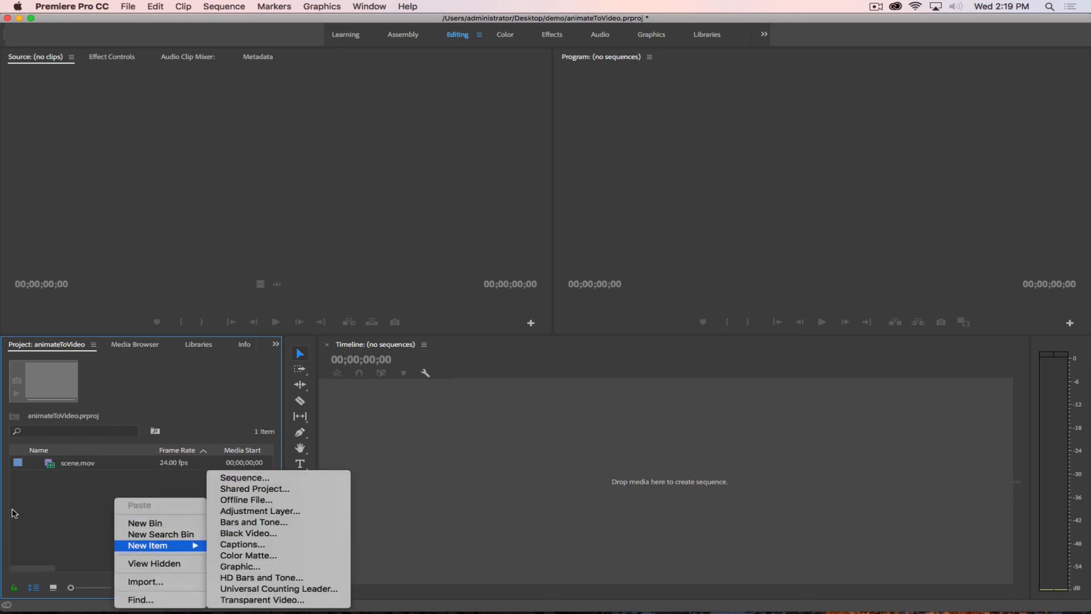
left_click(52, 494)
Step: Create a new sequence named birdFun with the HDV 1080p24 preset
left_click(126, 6)
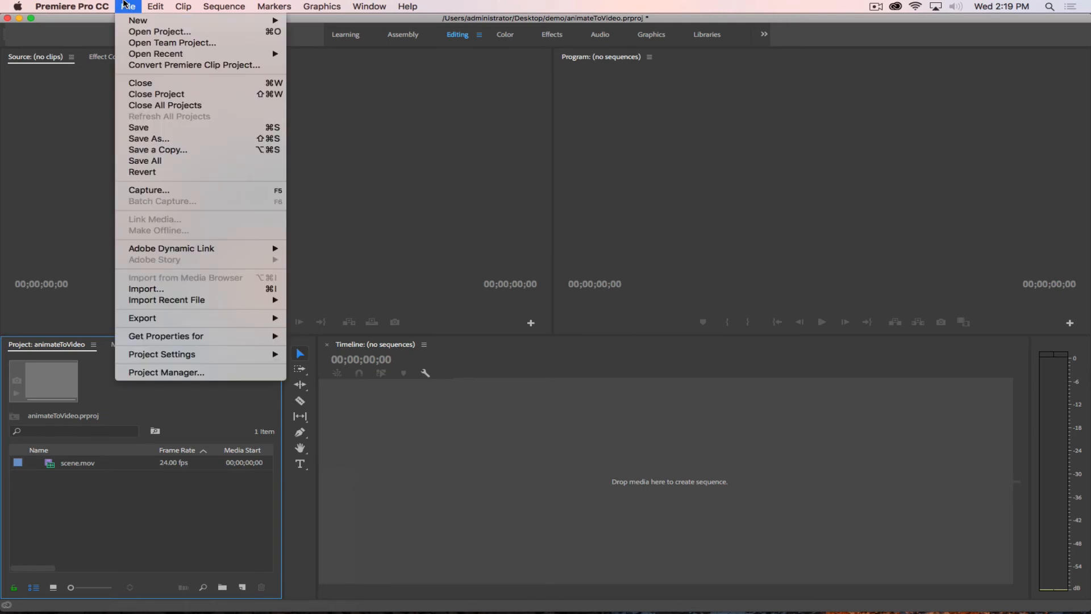
mouse_move(140, 25)
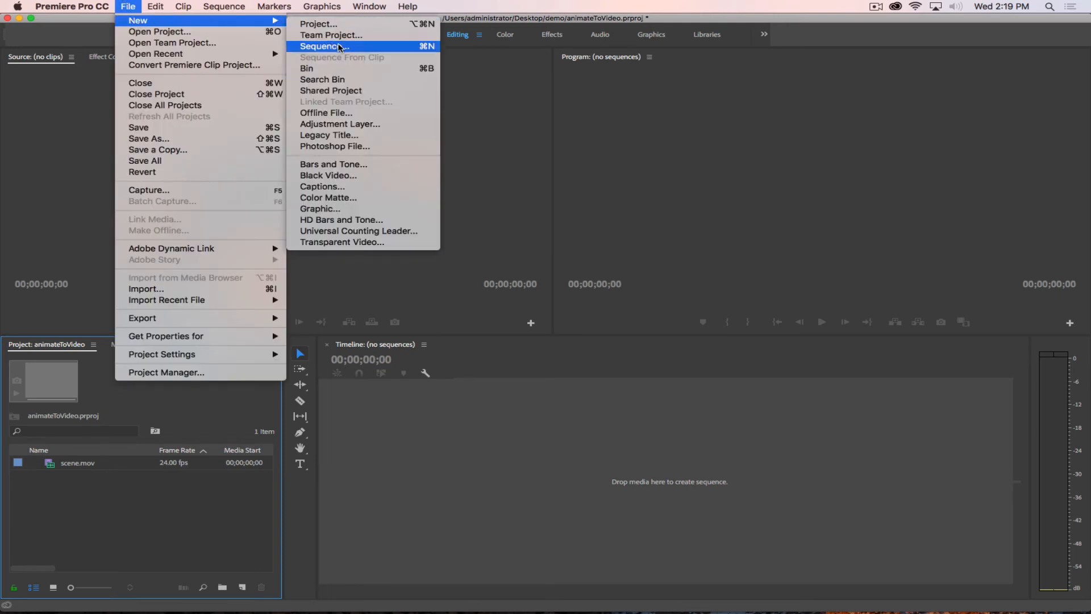
left_click(414, 47)
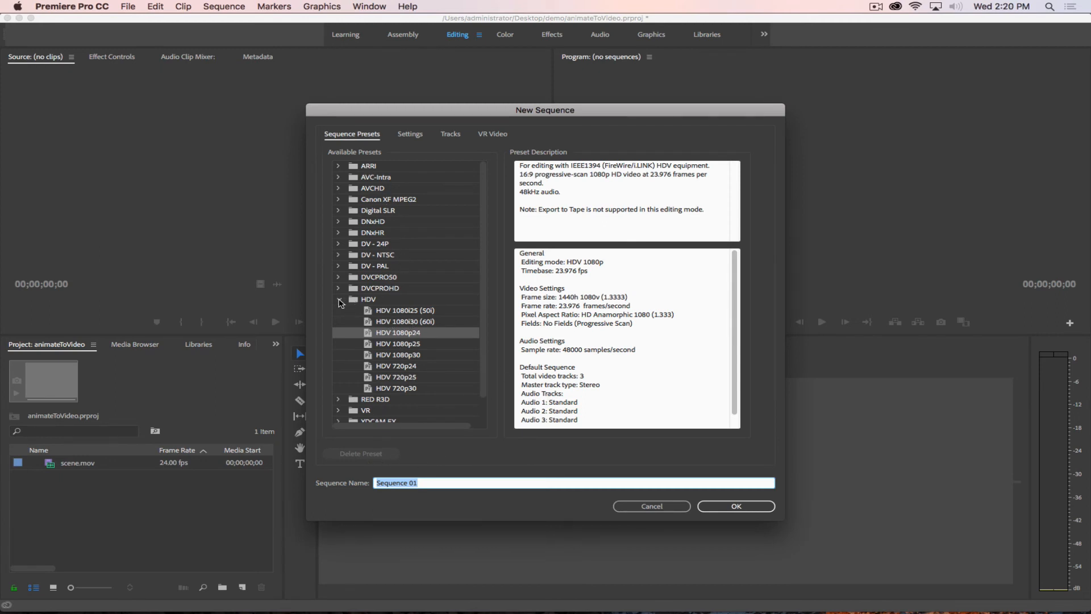
left_click(339, 299)
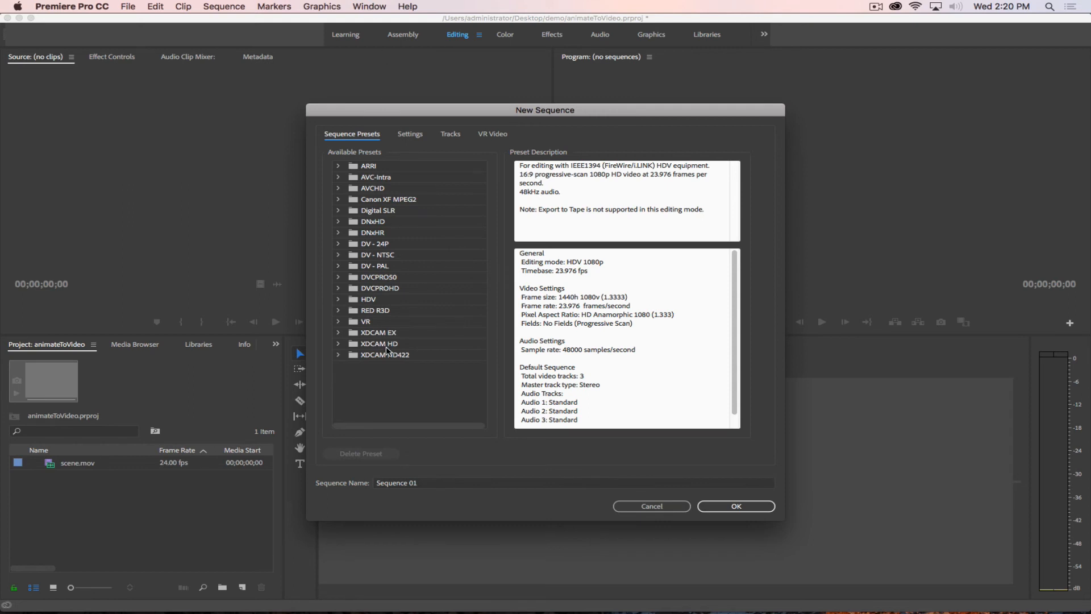
left_click(339, 300)
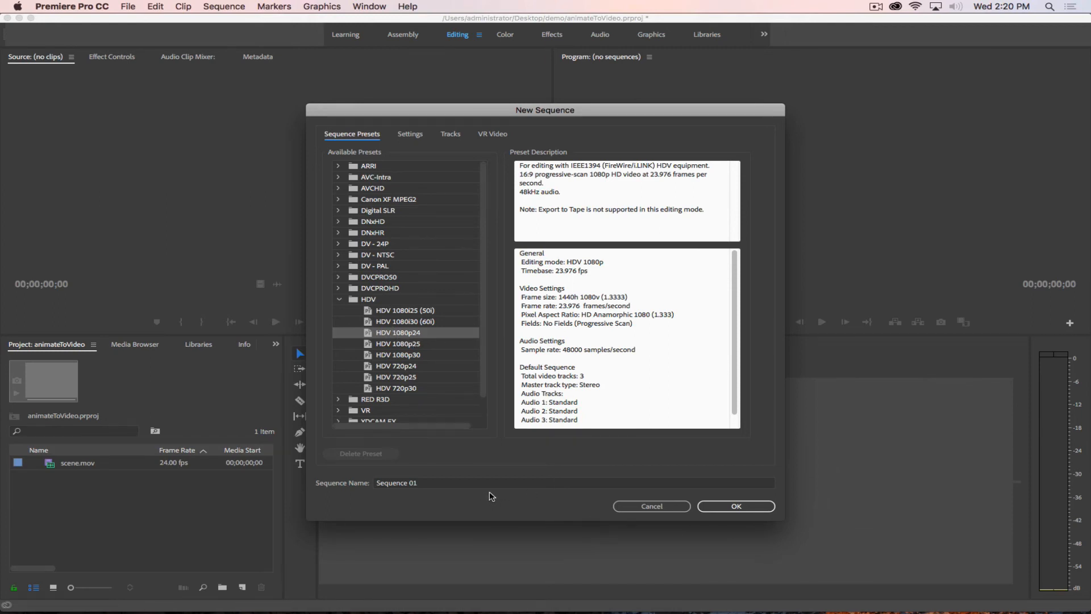
left_click(421, 484)
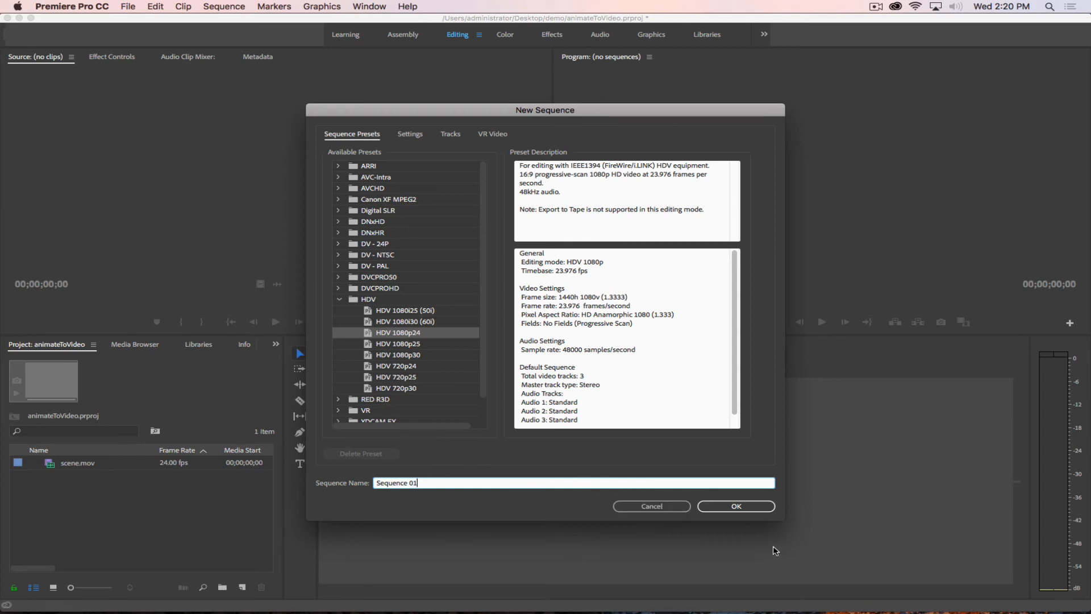
left_click_drag(422, 484, 354, 471)
type("birdFun")
left_click(742, 506)
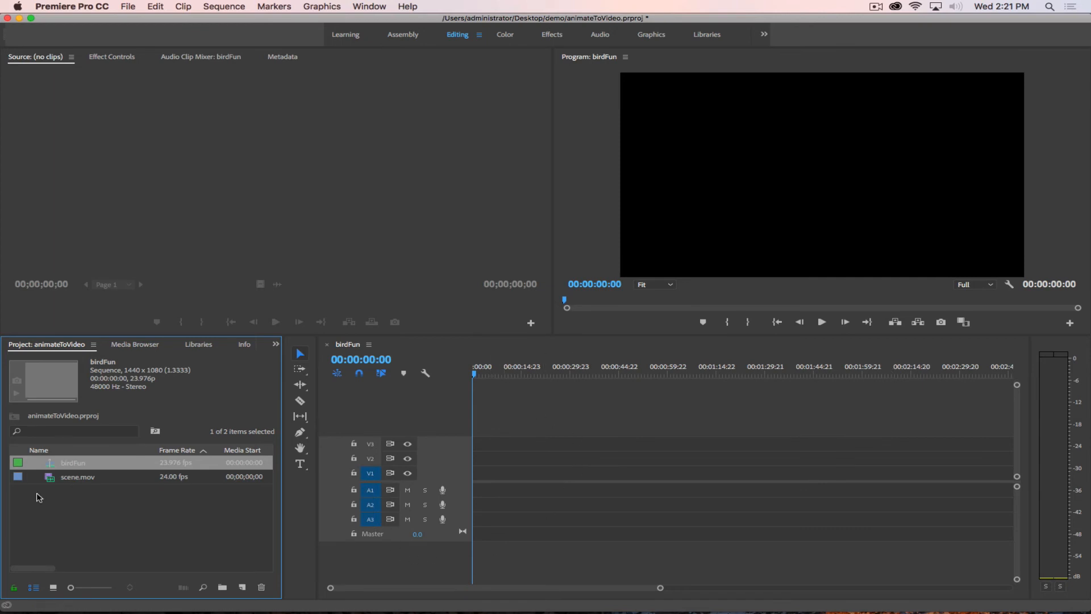
Step: Place scene.mov at the start of the birdFun sequence on V1 and A1, keeping the existing sequence settings
left_click(60, 481)
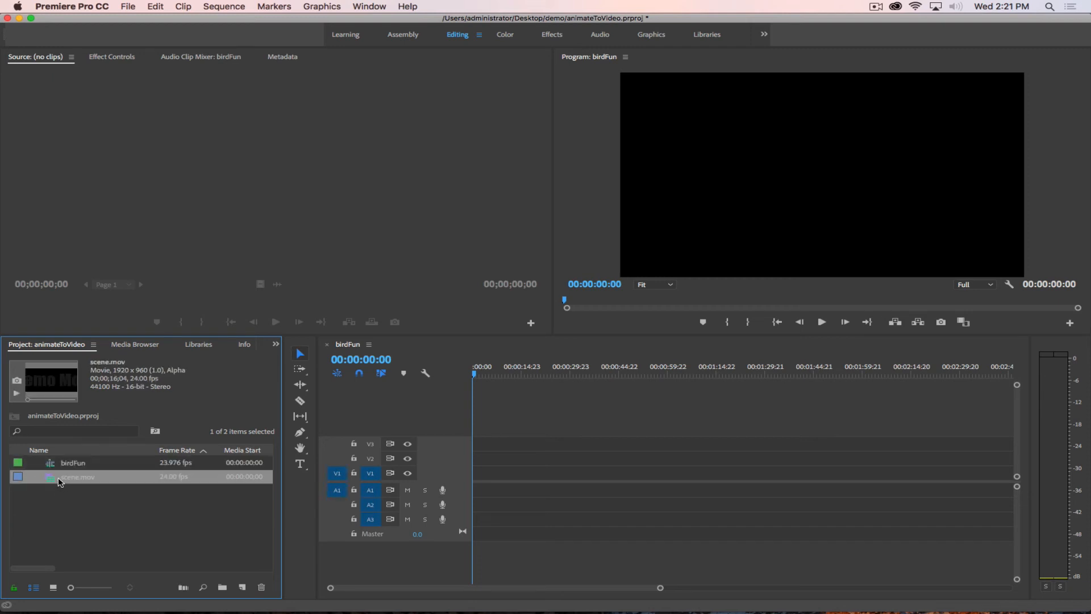
left_click(72, 509)
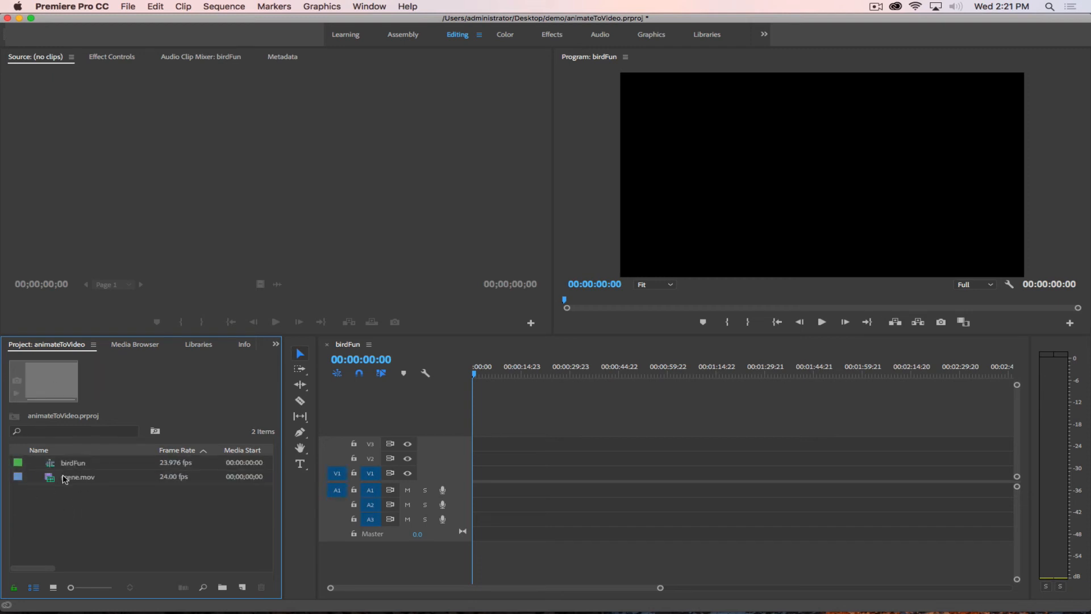
left_click_drag(52, 482, 471, 483)
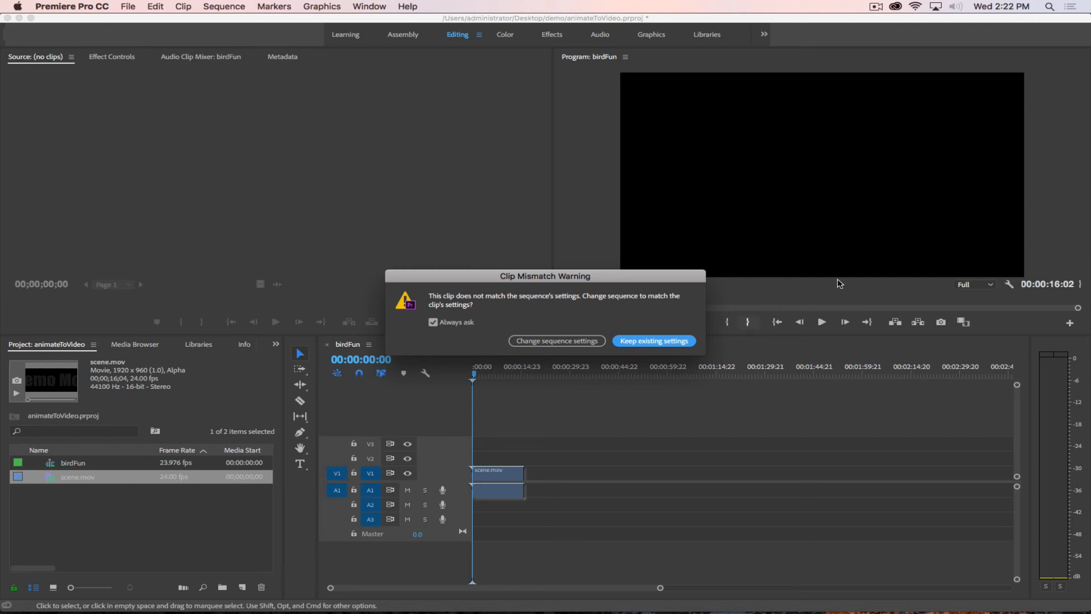
left_click(659, 341)
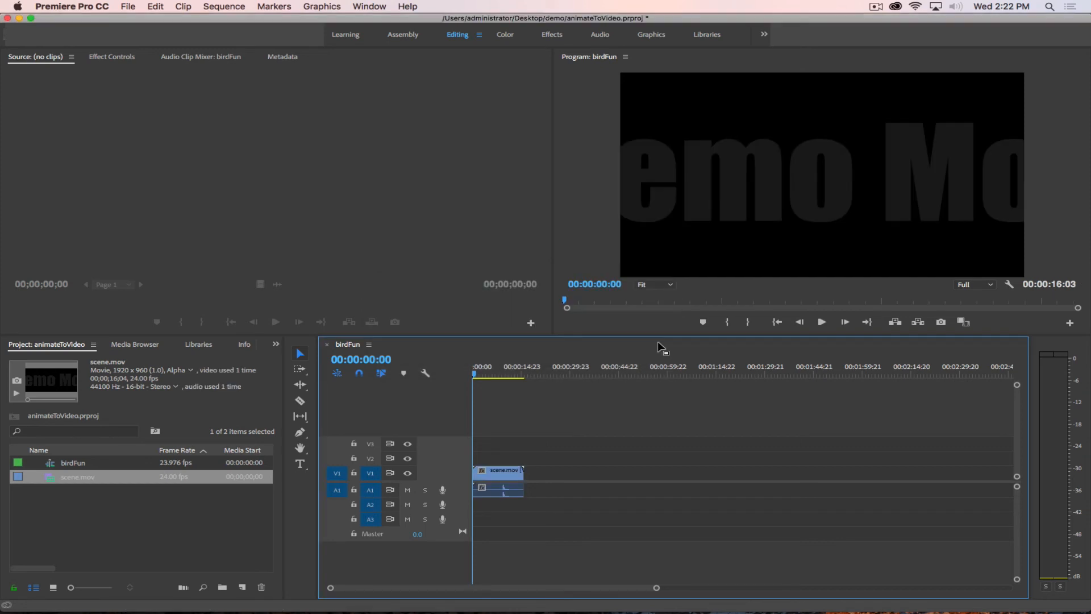
Step: Scrub through the scene.mov clip to preview the animation and return the playhead to the start
left_click_drag(471, 375, 492, 375)
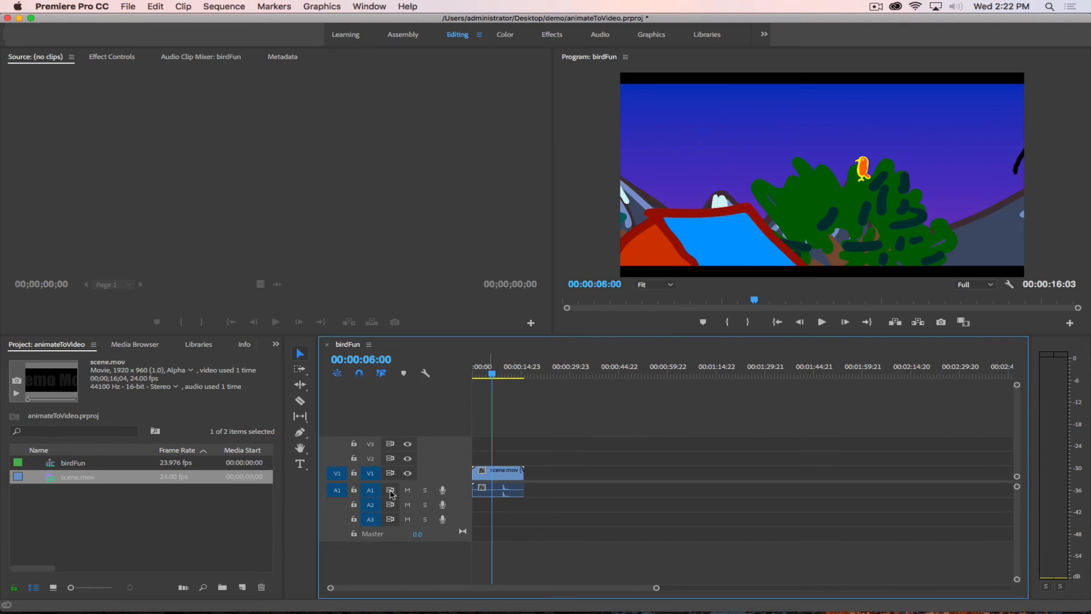
left_click_drag(494, 376, 482, 373)
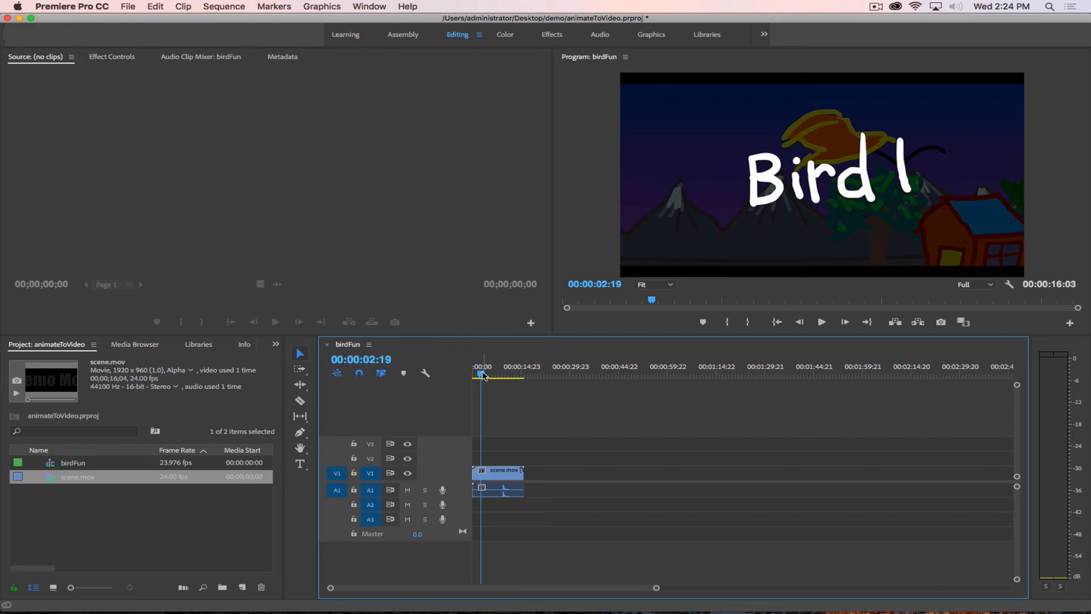
left_click_drag(482, 375, 454, 377)
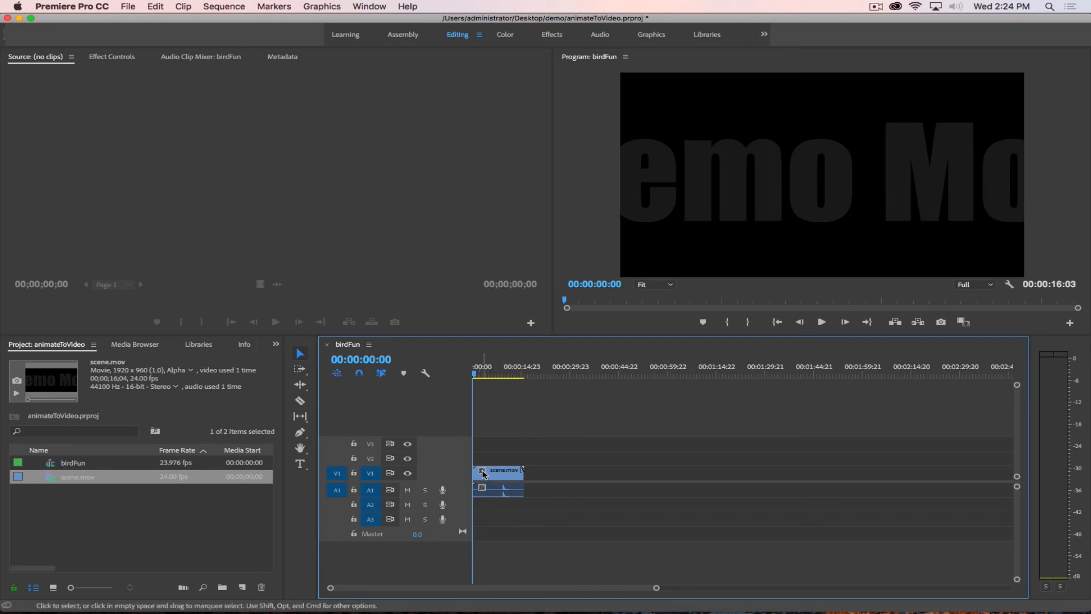
Step: Shift the scene.mov clip about 11 seconds later in the sequence, preview the opening gap and return the playhead to 00:00:00:00
left_click_drag(482, 472, 517, 472)
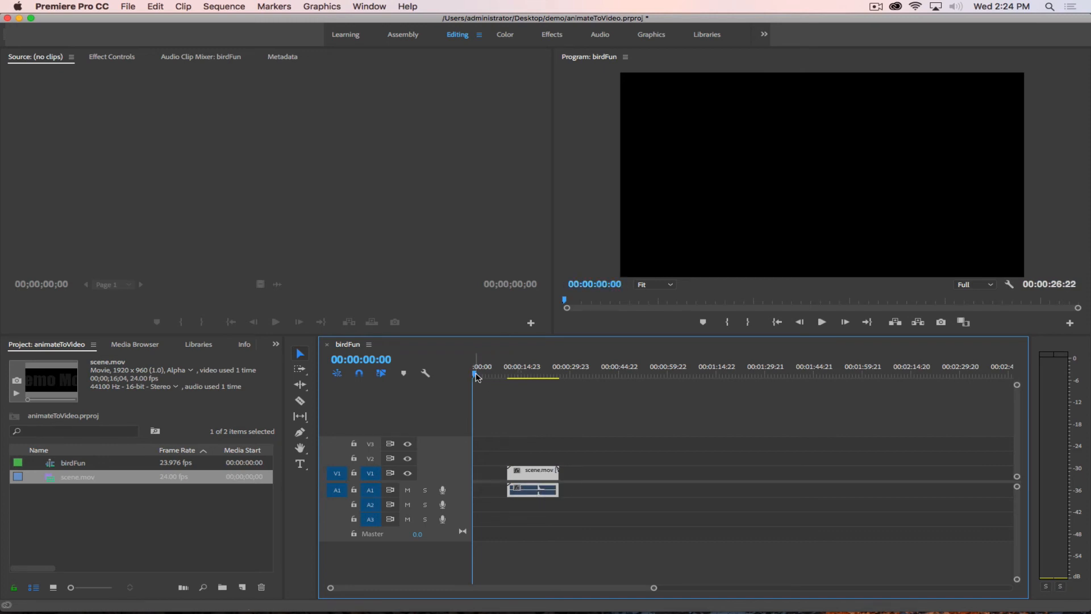
mouse_move(477, 376)
left_mouse_down()
mouse_move(496, 376)
mouse_move(463, 387)
left_mouse_up()
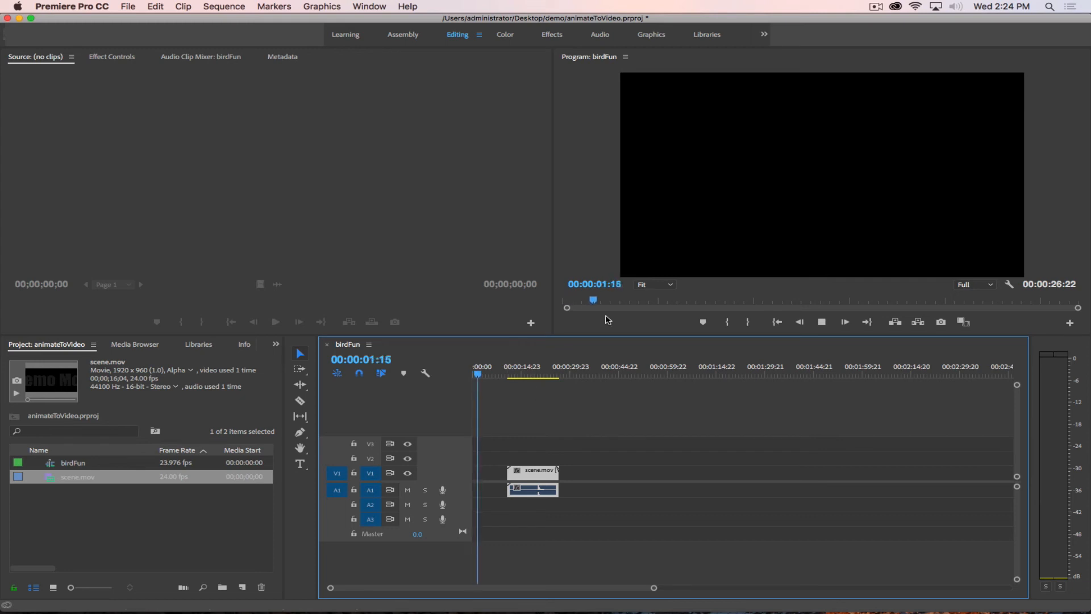
key("space")
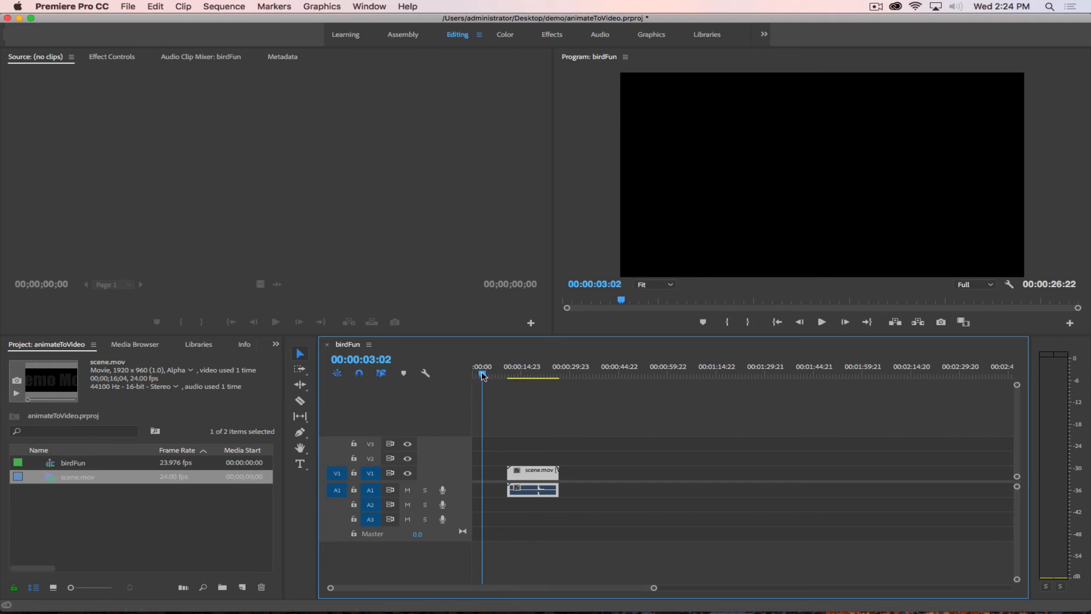
left_click_drag(481, 375, 438, 379)
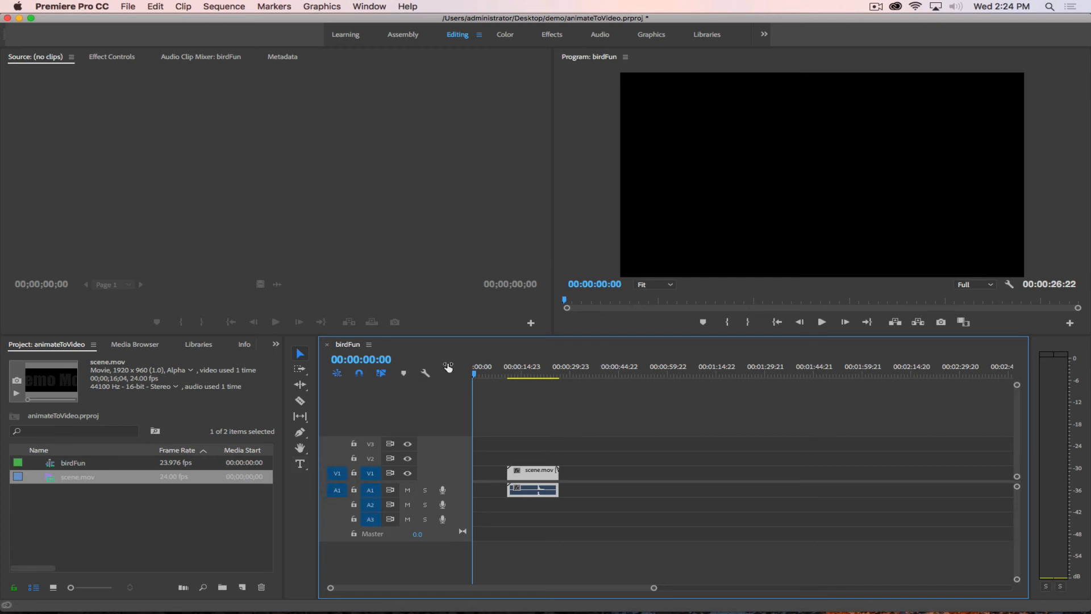
Step: Add the title text "a HTC Production" near the middle of the frame at the start of the sequence with the Type tool
left_click(301, 466)
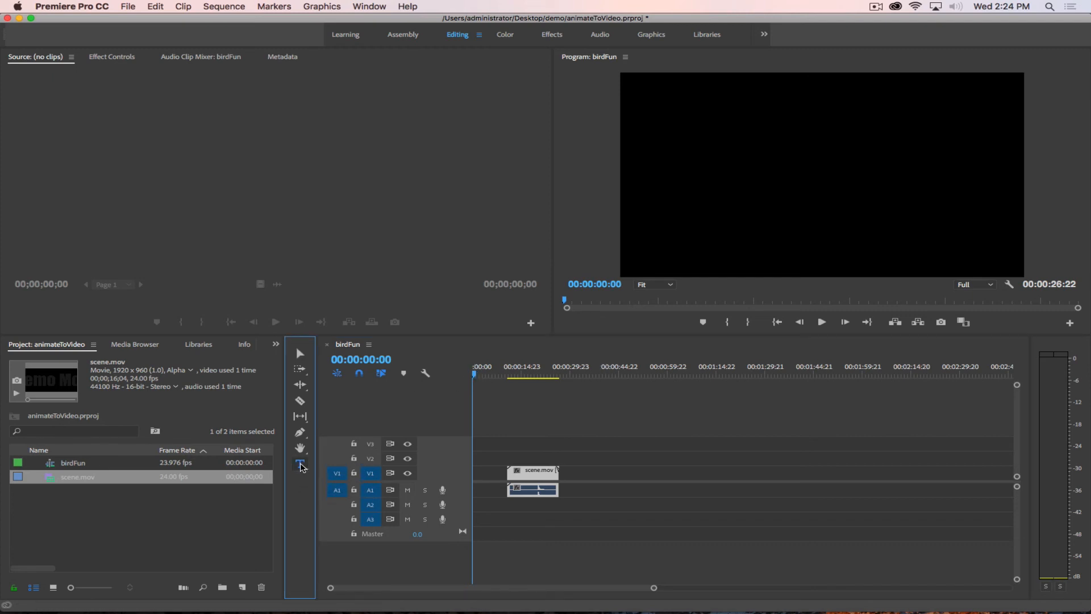
left_click(300, 466)
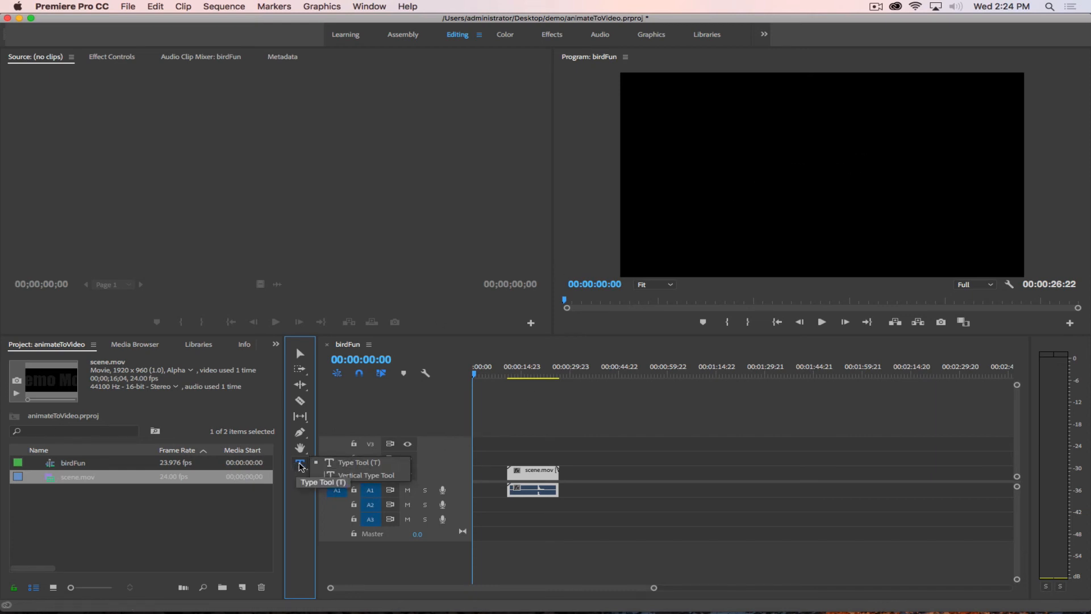
left_click(300, 465)
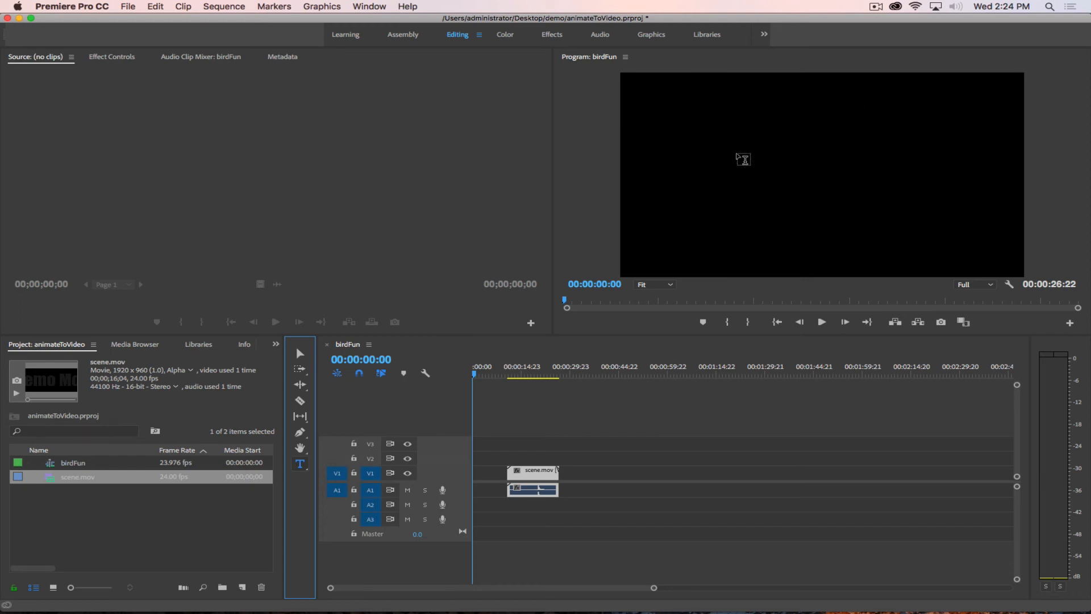
left_click(591, 158)
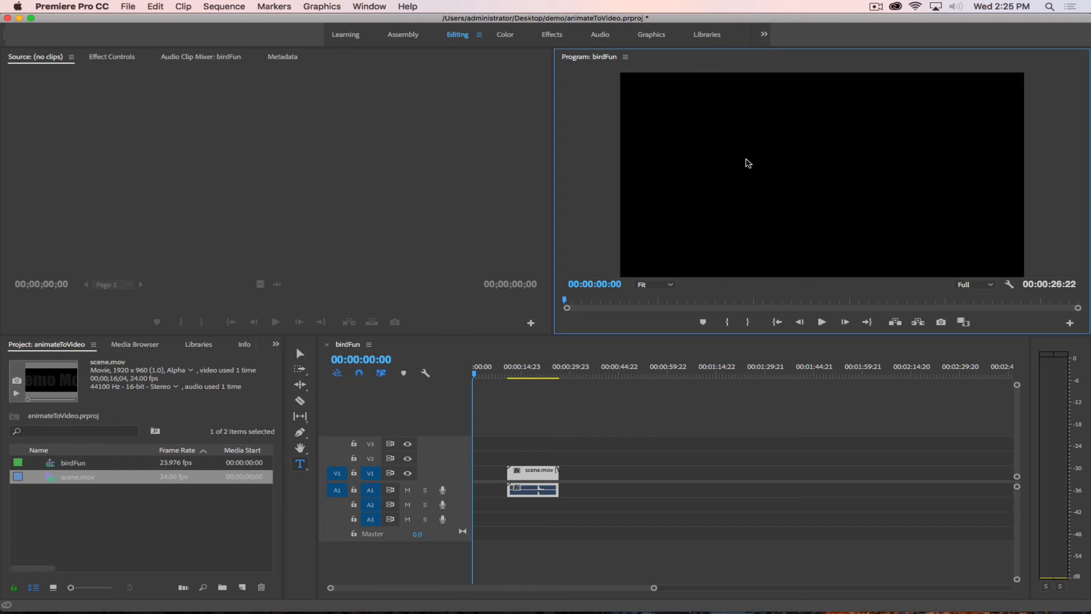
left_click(748, 163)
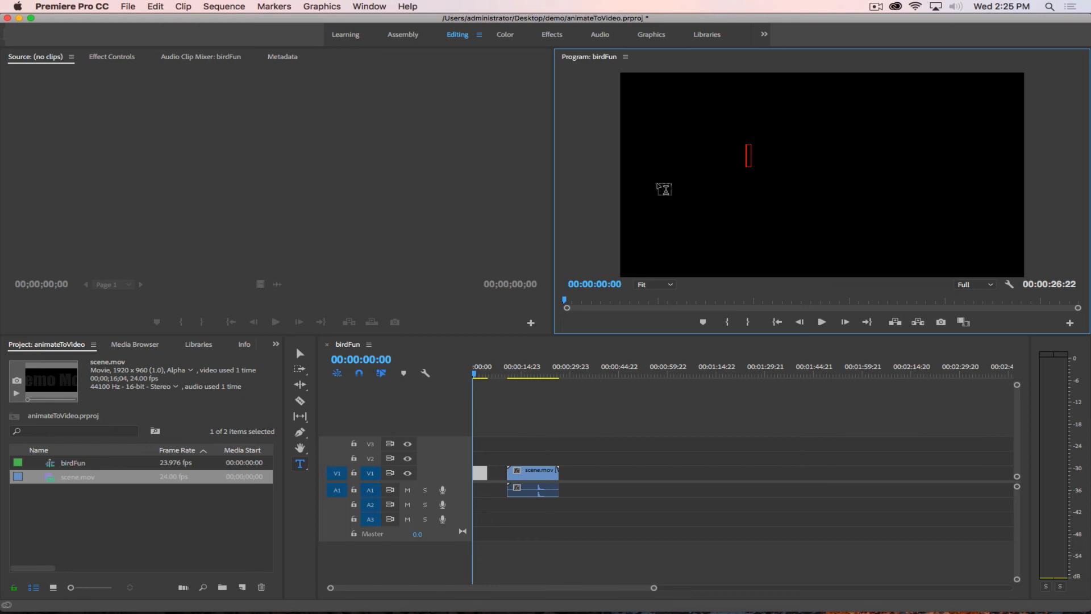
type("a HTC")
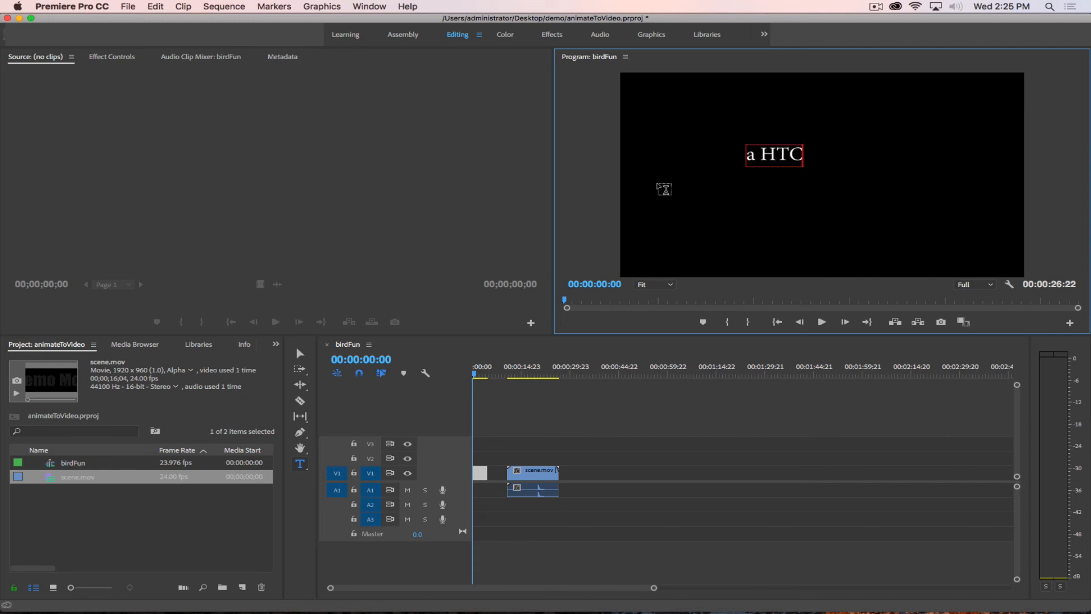
type(" Produc")
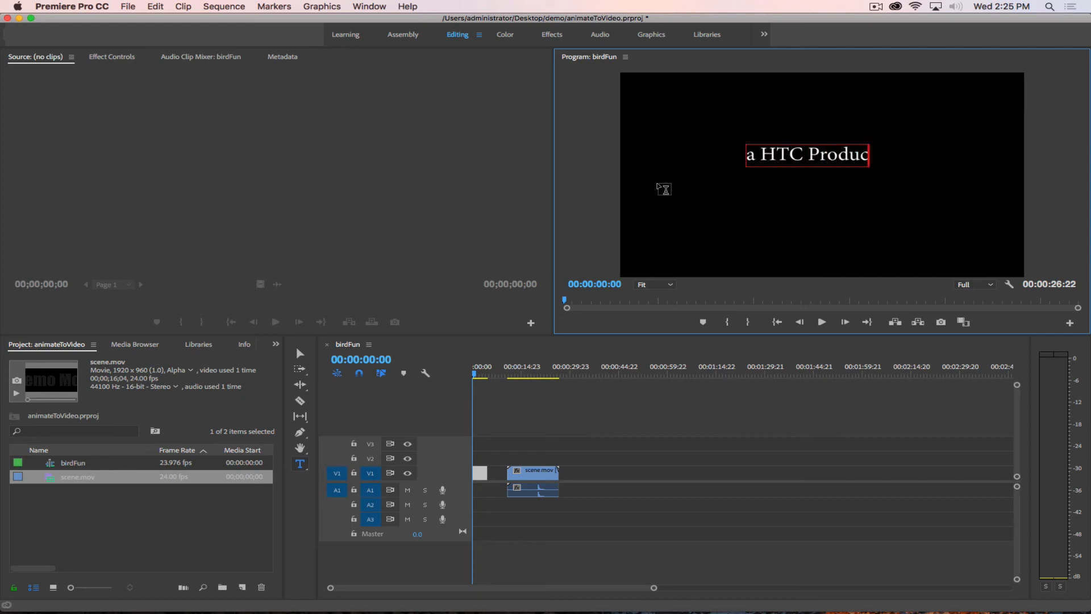
type("tion")
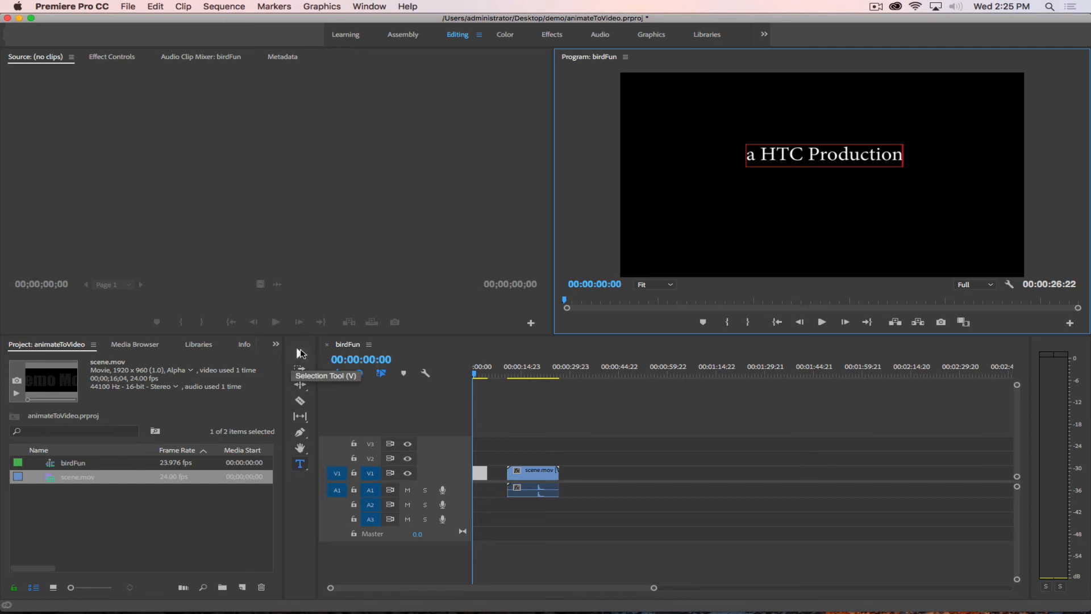
Step: Select the "a HTC Production" title text with the Selection tool and bring up the effect controls
left_click(298, 353)
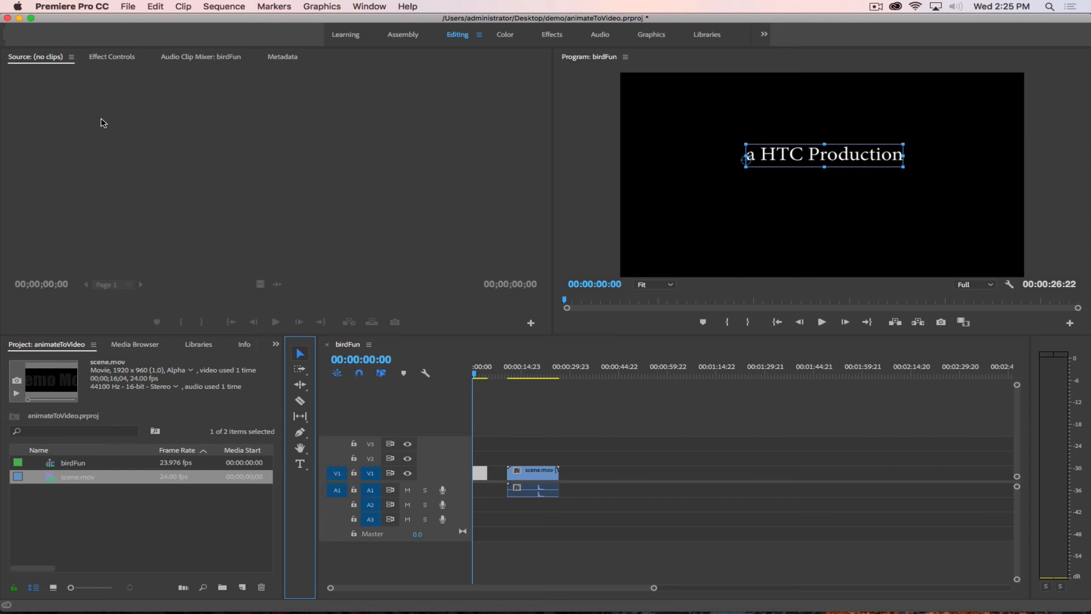
left_click(126, 121)
left_click(808, 159)
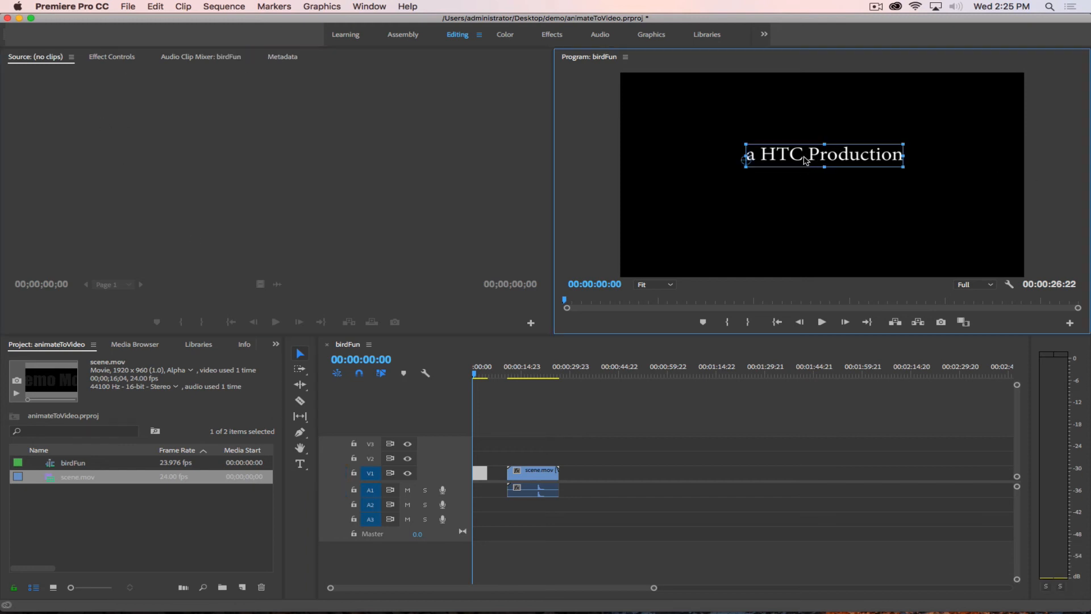
left_click(119, 59)
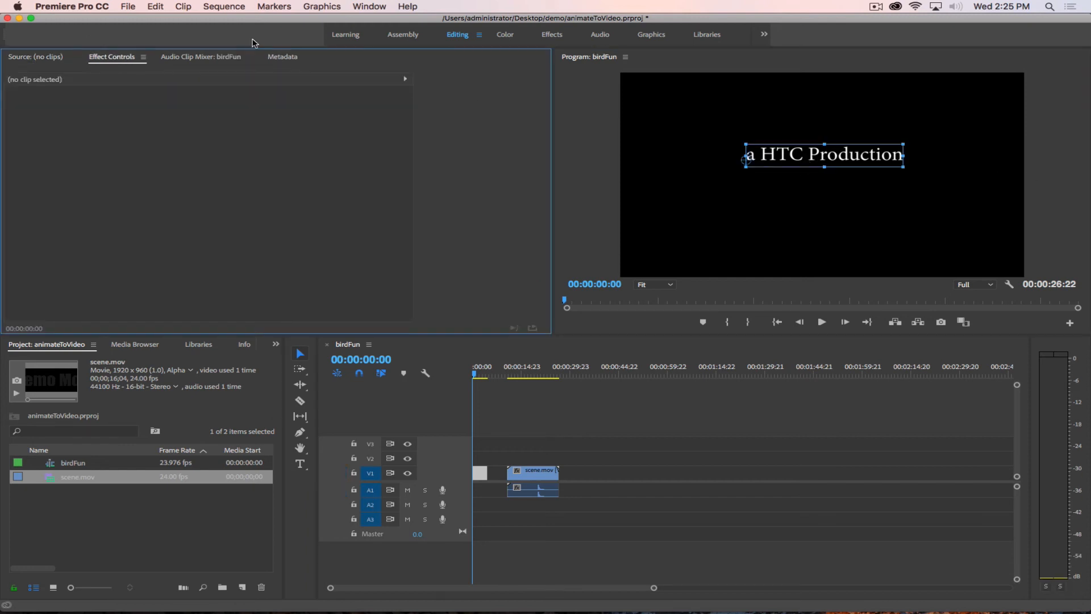
Step: Look through the Effects, Color and Assembly workspaces, accepting the new default presets, and return to the Editing workspace
left_click(549, 35)
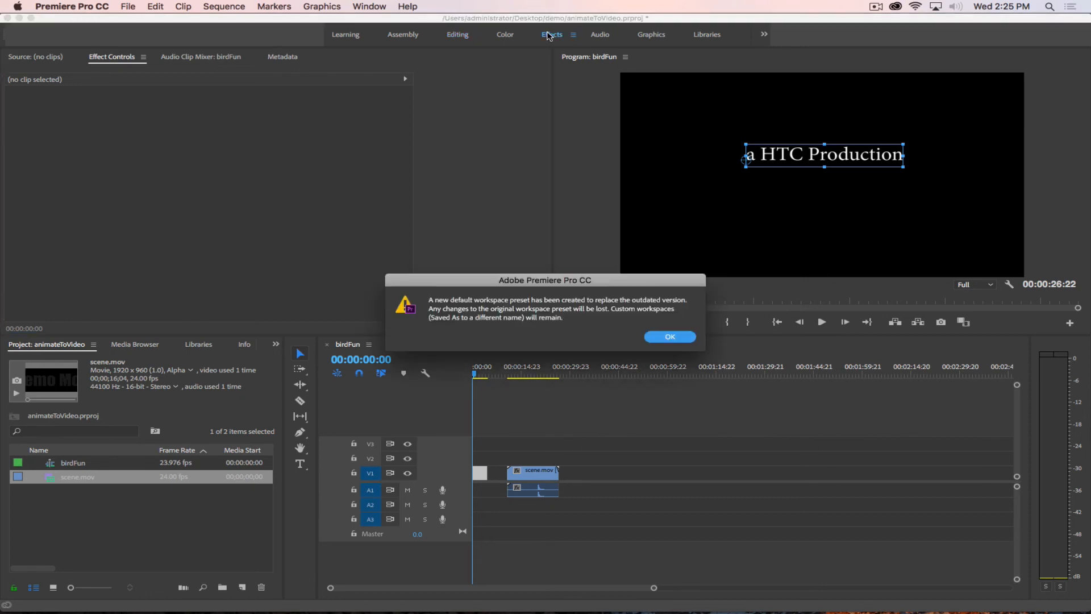
left_click(661, 336)
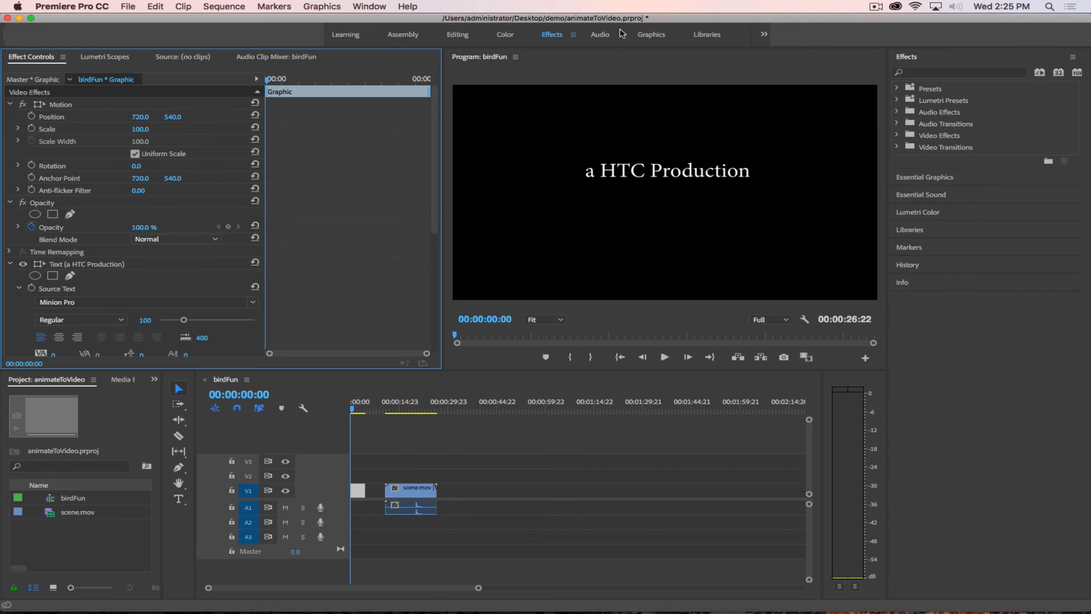
left_click(504, 35)
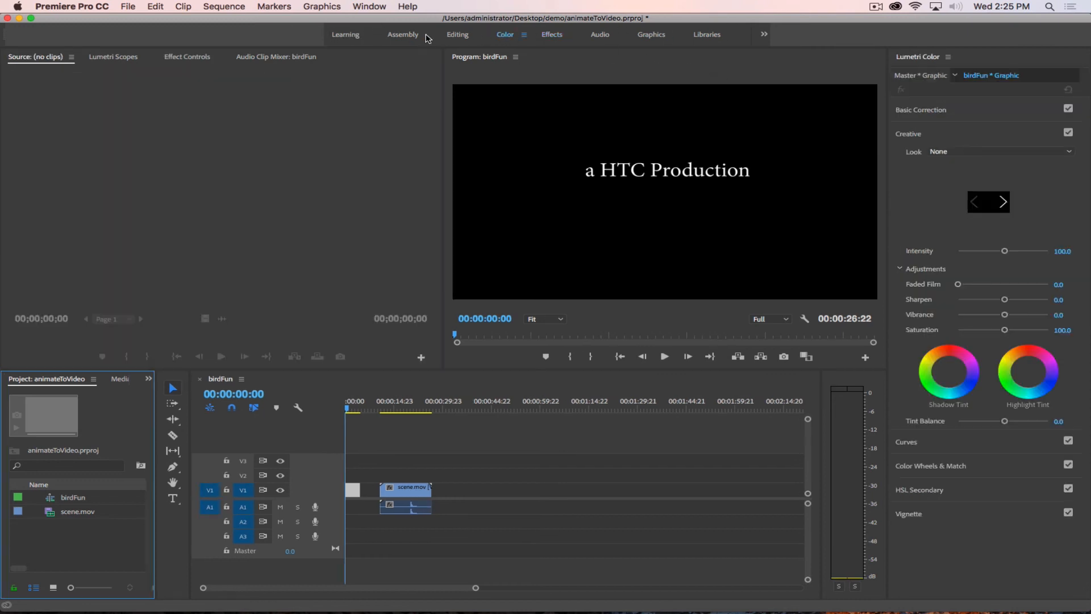
left_click(405, 35)
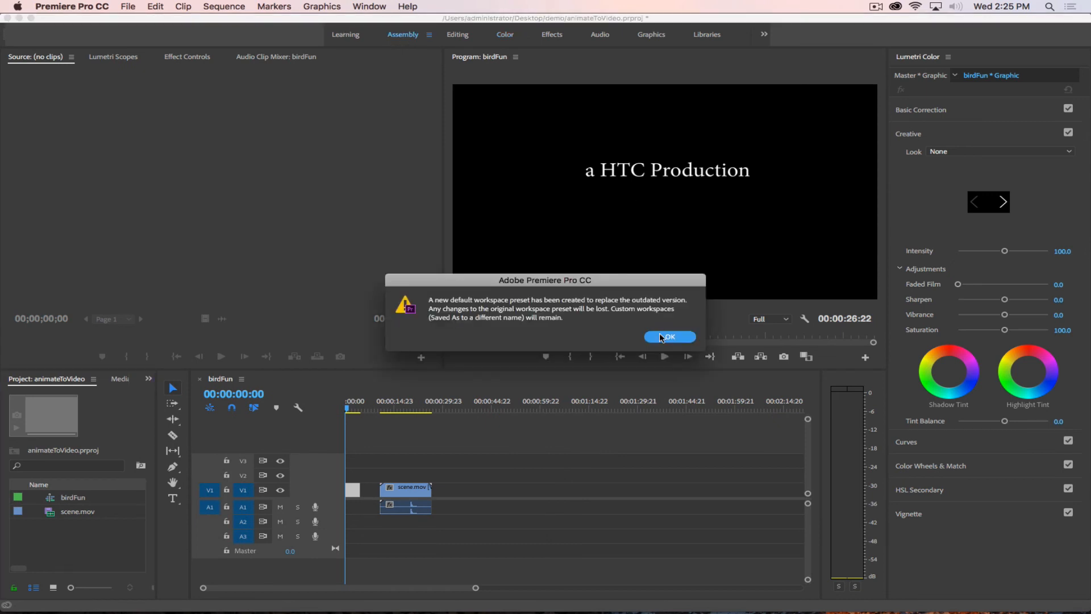
left_click(668, 337)
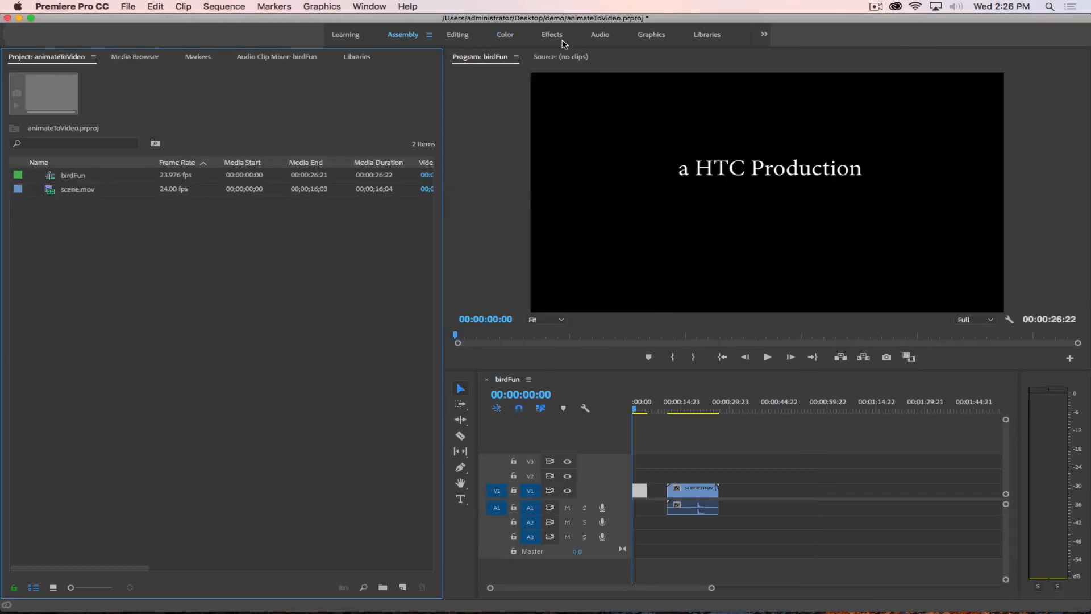
left_click(460, 35)
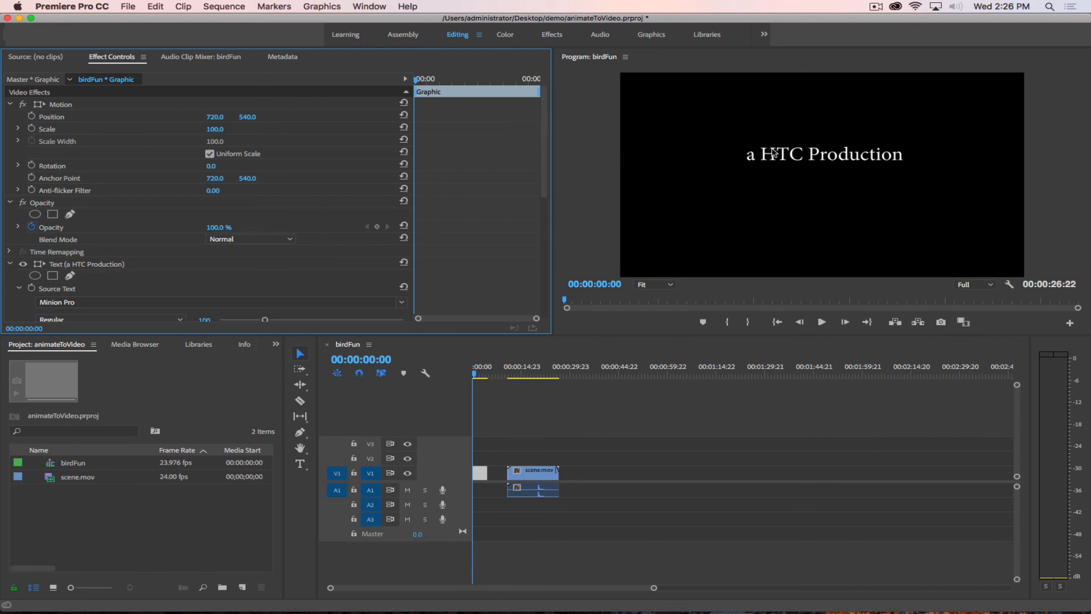
Step: Try the Impact font on the "a HTC Production" title text
left_click(773, 152)
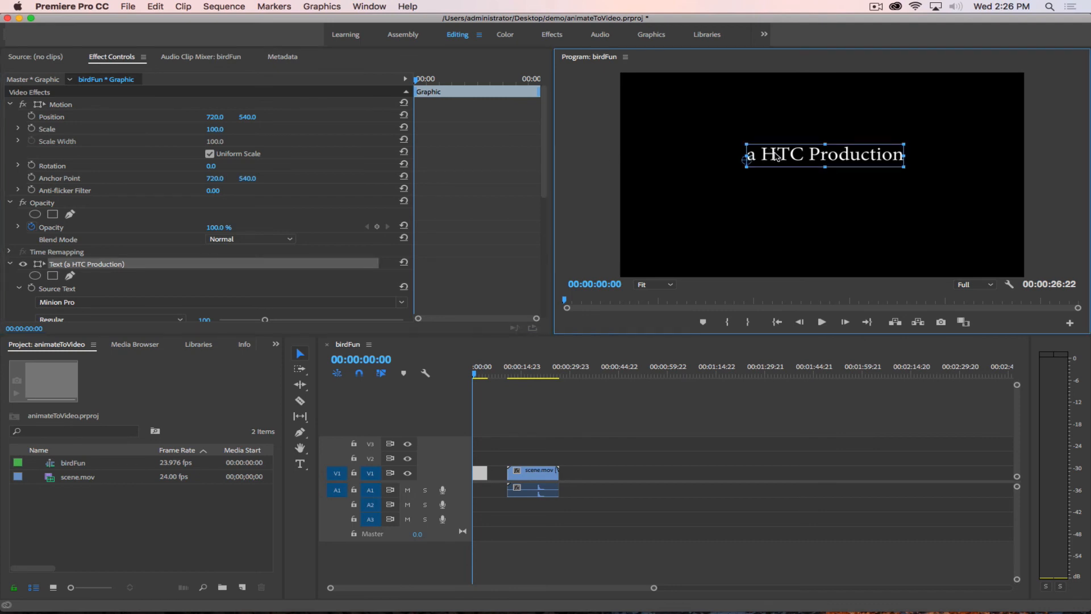
scroll(67, 233, "down", 3)
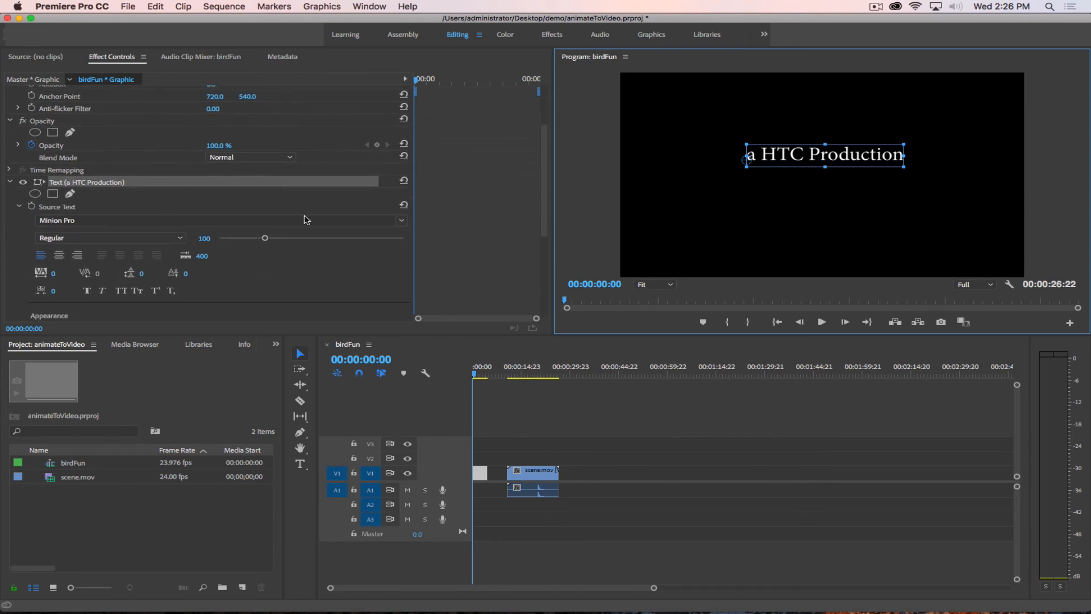
left_click(402, 220)
scroll(135, 278, "up", 5)
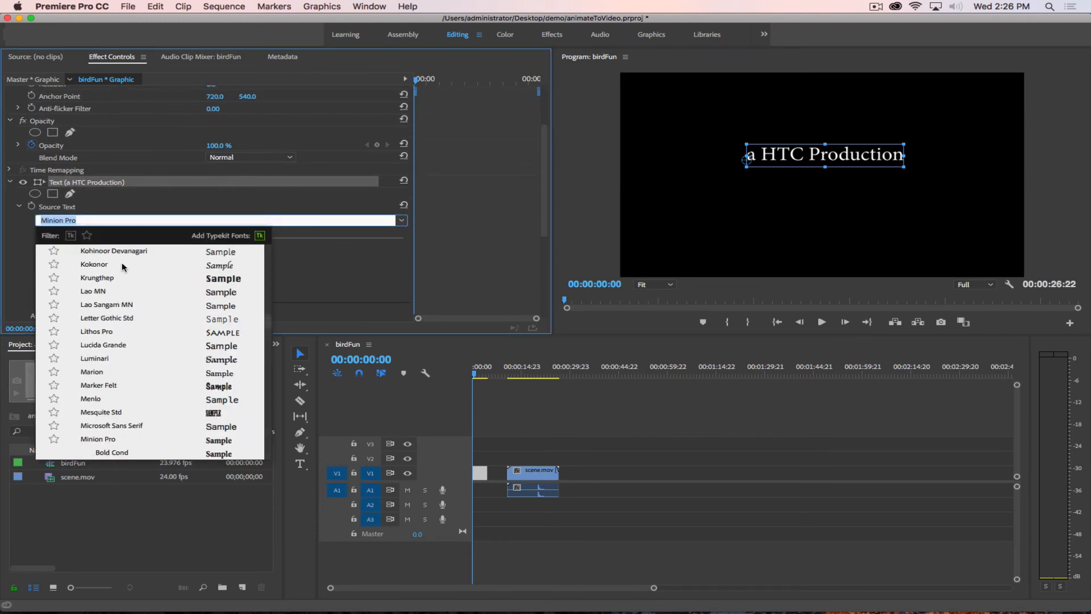
scroll(121, 267, "up", 5)
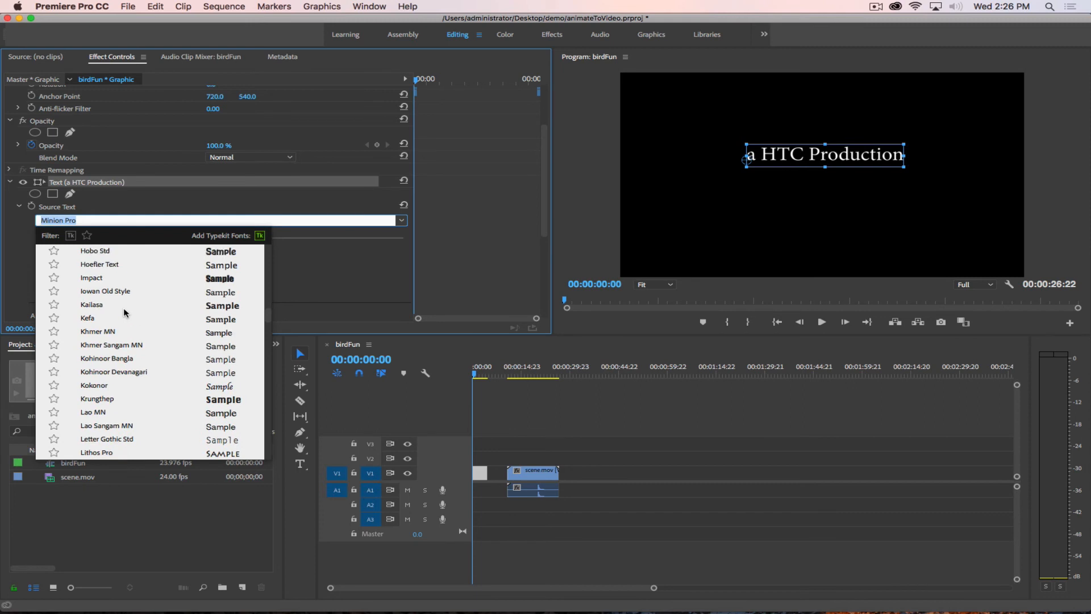
left_click(94, 278)
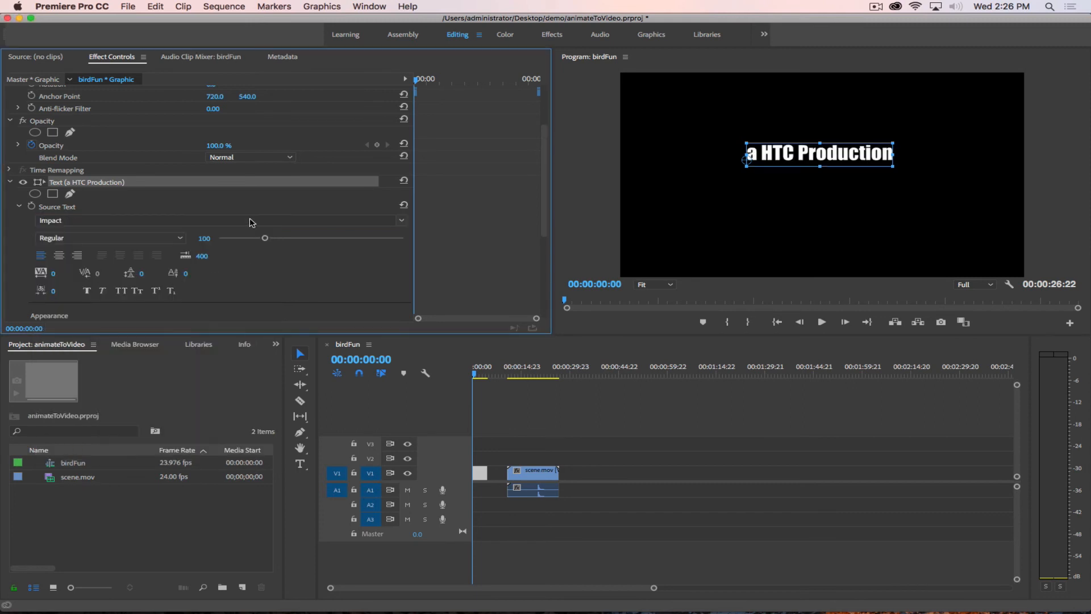
Step: Set the font of the "a HTC Production" title text to Adobe Clean
left_click(401, 221)
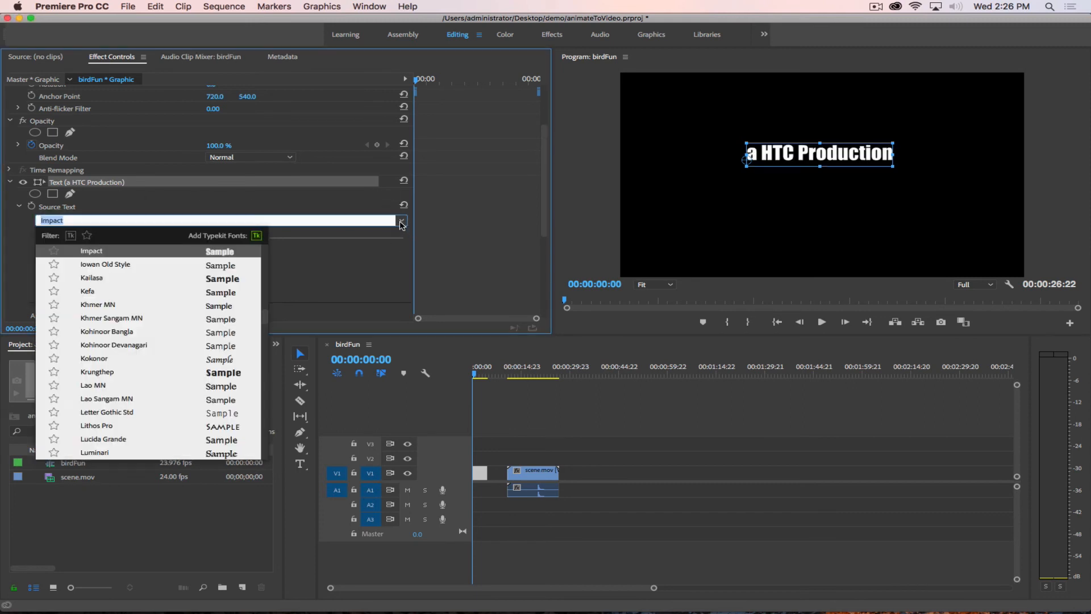
scroll(63, 327, "up", 7)
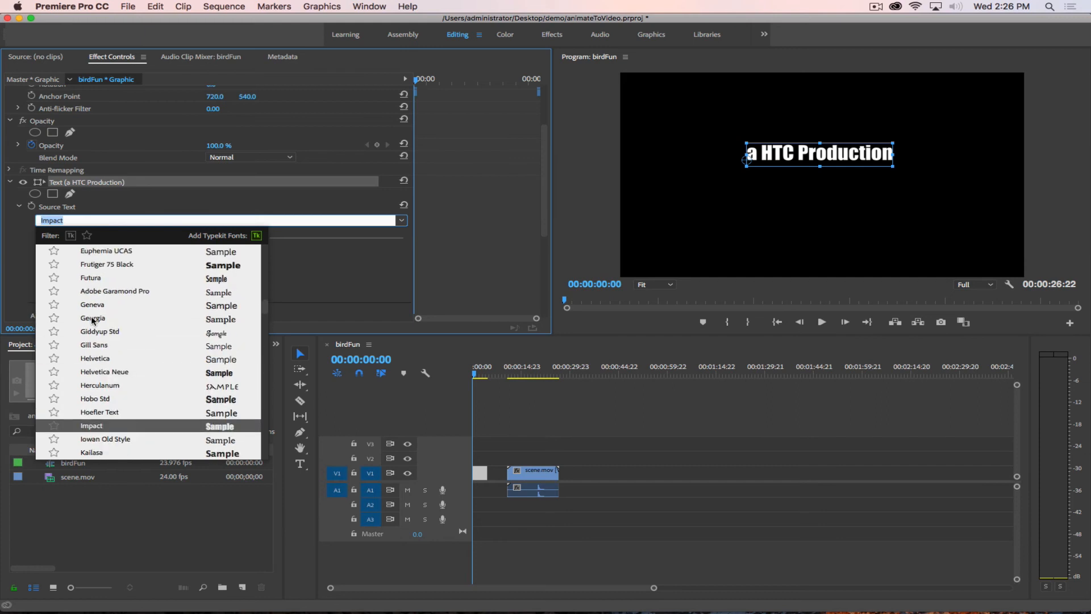
scroll(156, 278, "up", 3)
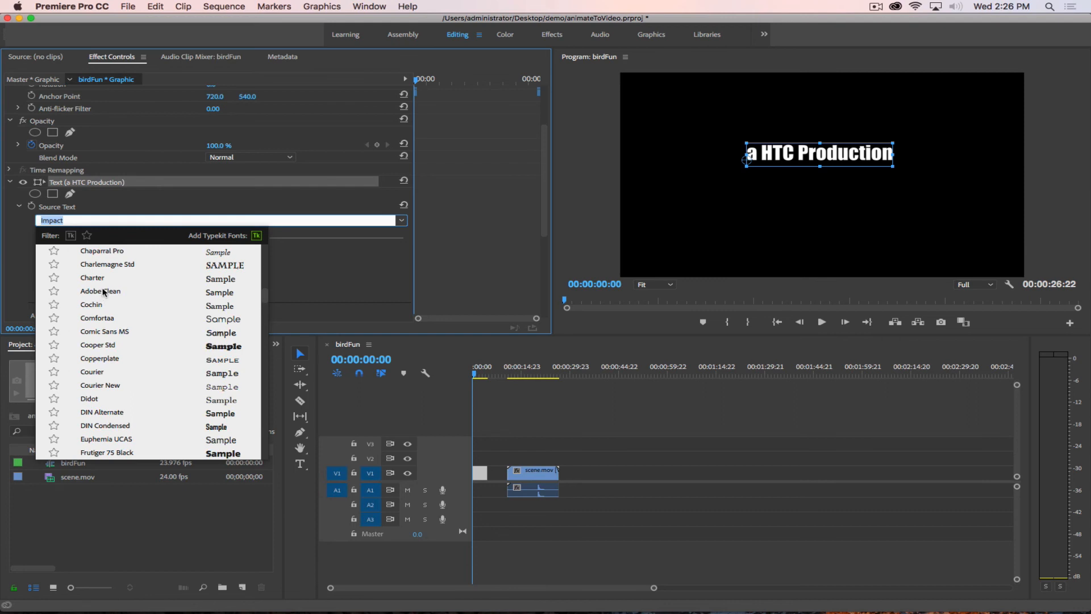
left_click(103, 291)
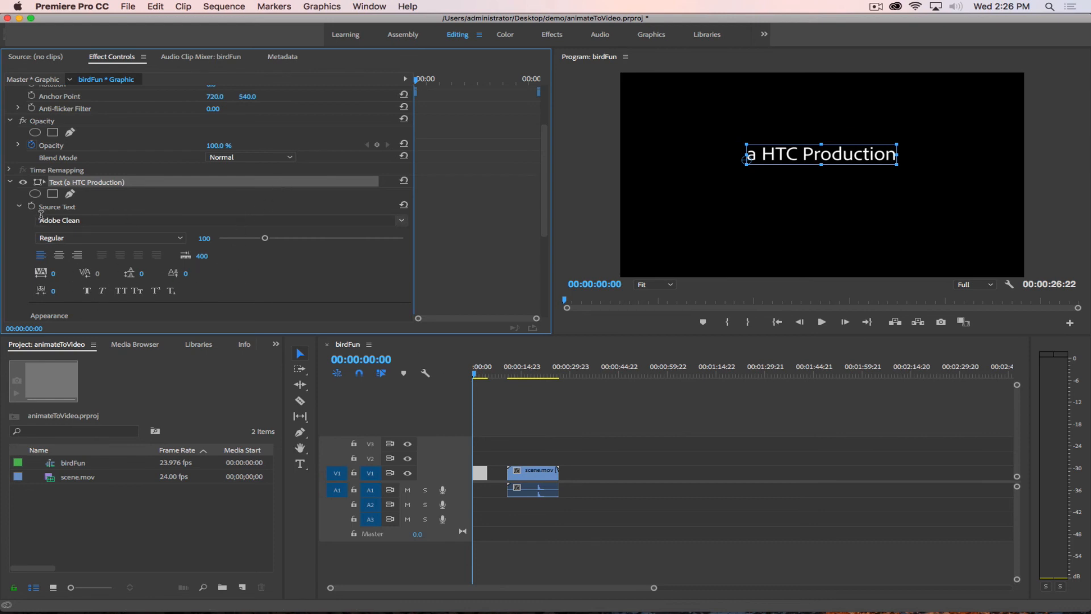
Step: Set the title text's font size to 140 and move the text to the centre of the frame
left_click_drag(264, 239, 284, 237)
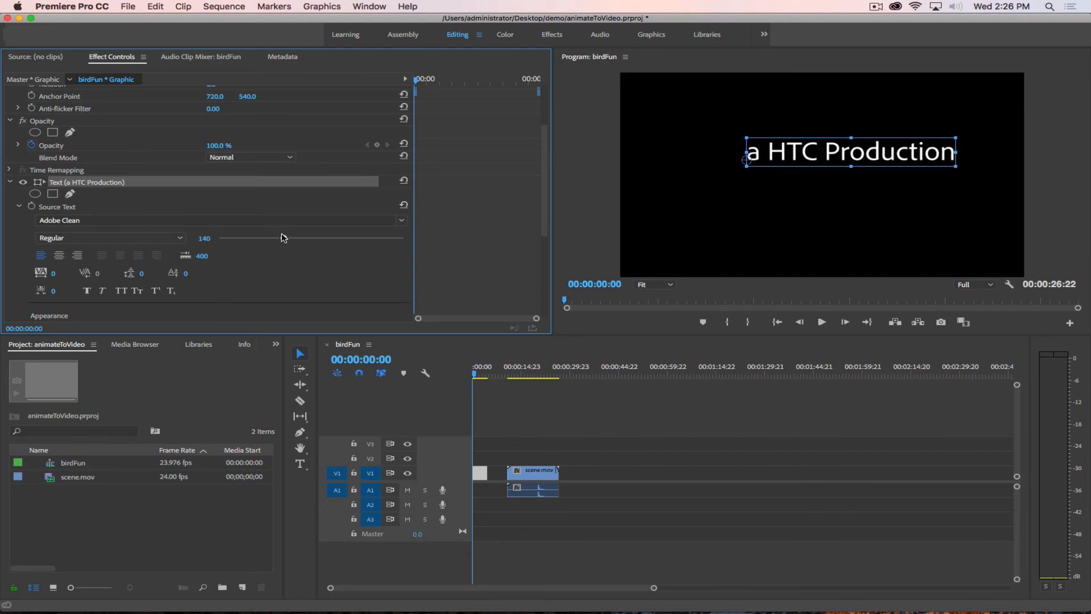
left_click_drag(785, 157, 761, 180)
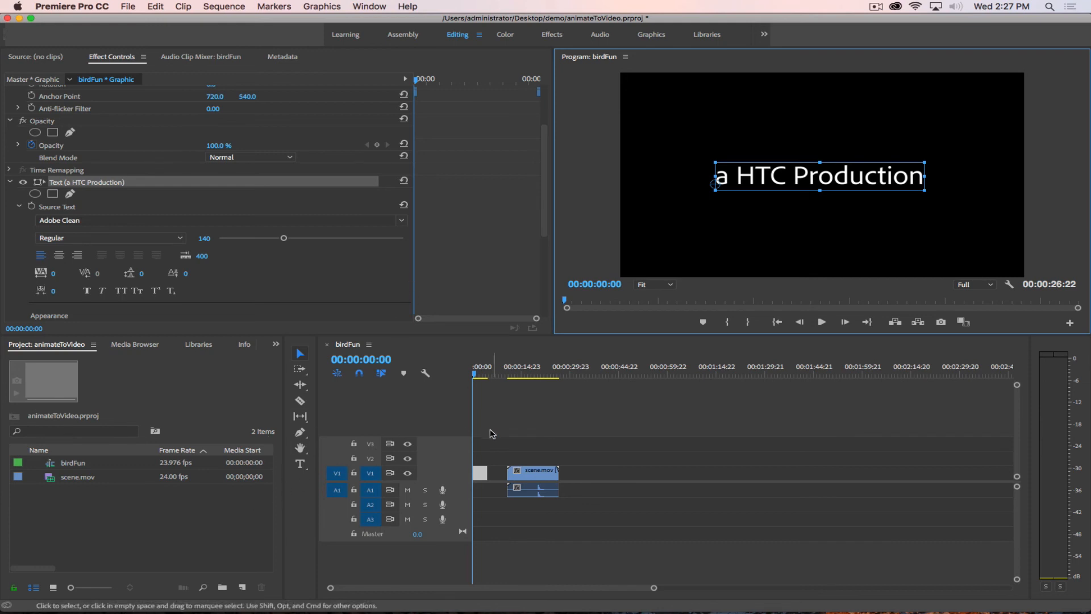
Step: Play the title from the start of the birdFun sequence, and scrub on to 00:00:15:14 within the scene.mov clip
left_click(480, 471)
left_click_drag(476, 375, 453, 373)
key("space")
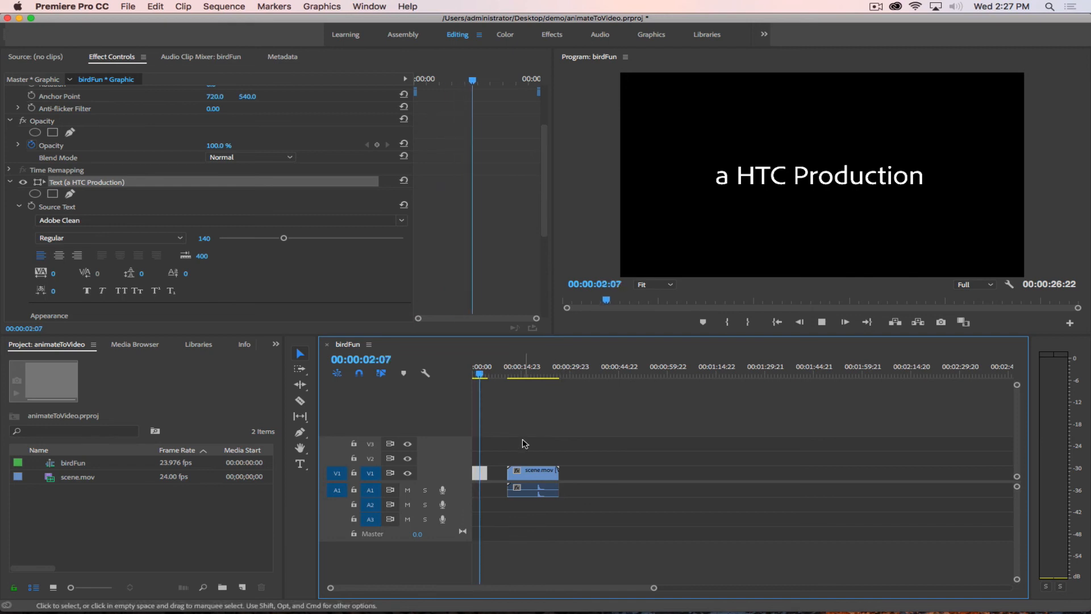
key("space")
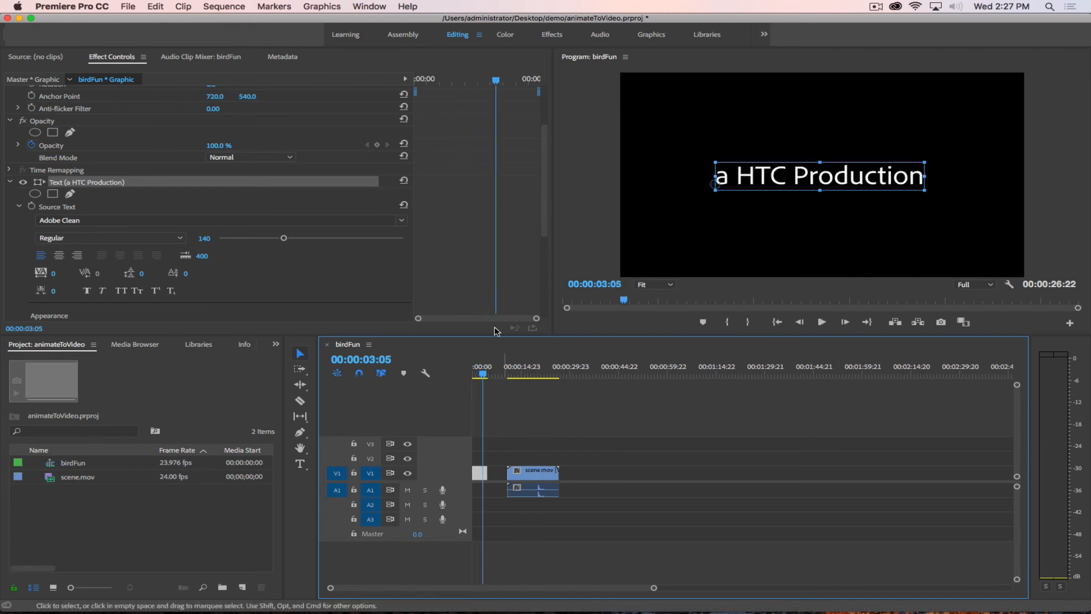
left_click_drag(486, 375, 522, 376)
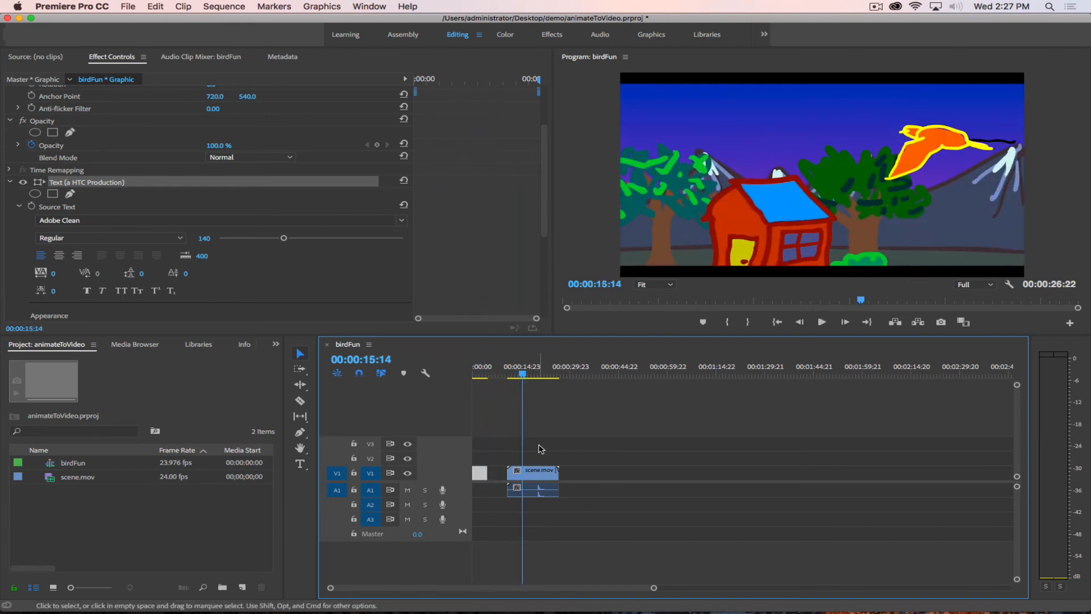
Step: Select the title graphic clip on V1 and show the library of effects and transitions
left_click_drag(533, 475, 534, 474)
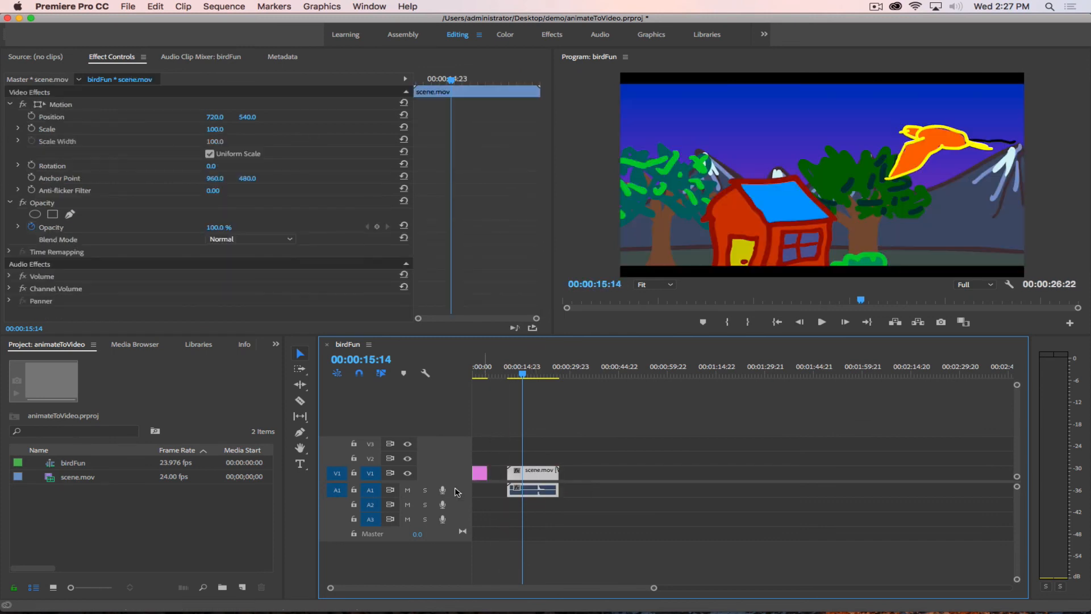
left_click(480, 475)
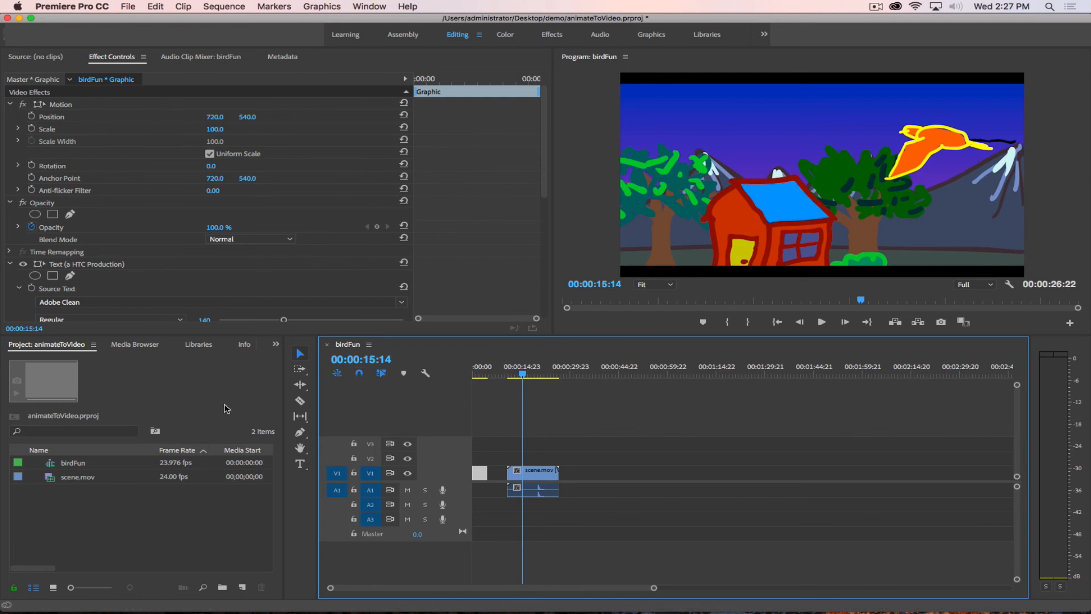
left_click(276, 344)
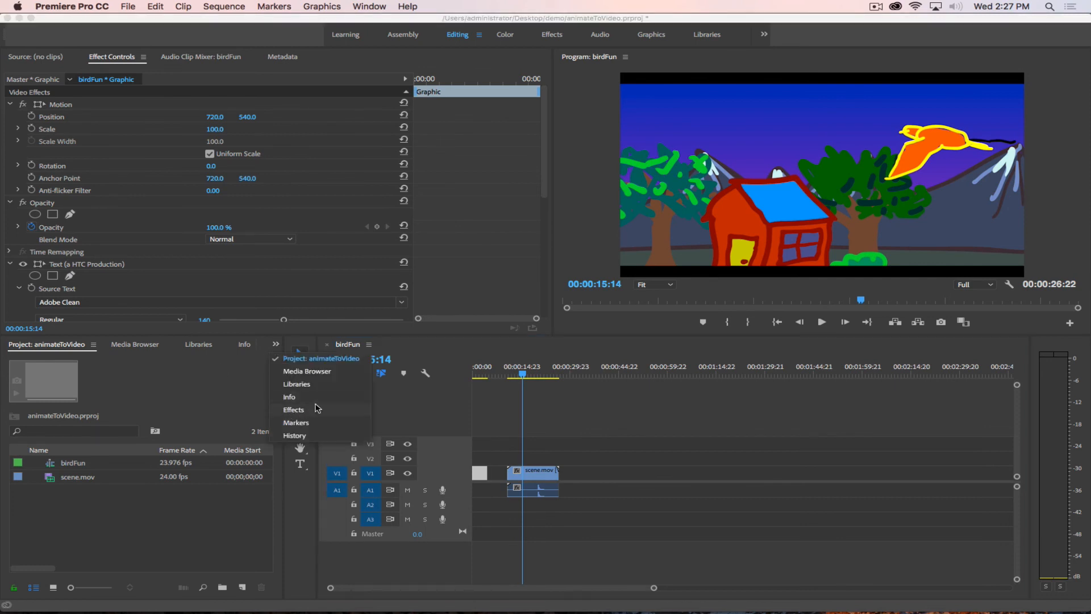
left_click(250, 365)
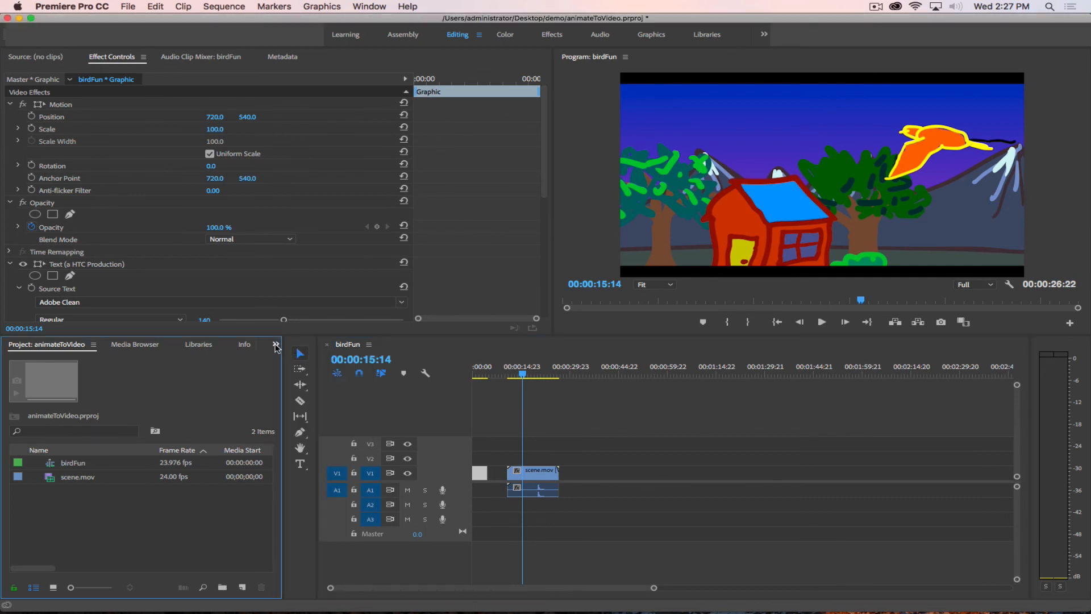
left_click(275, 345)
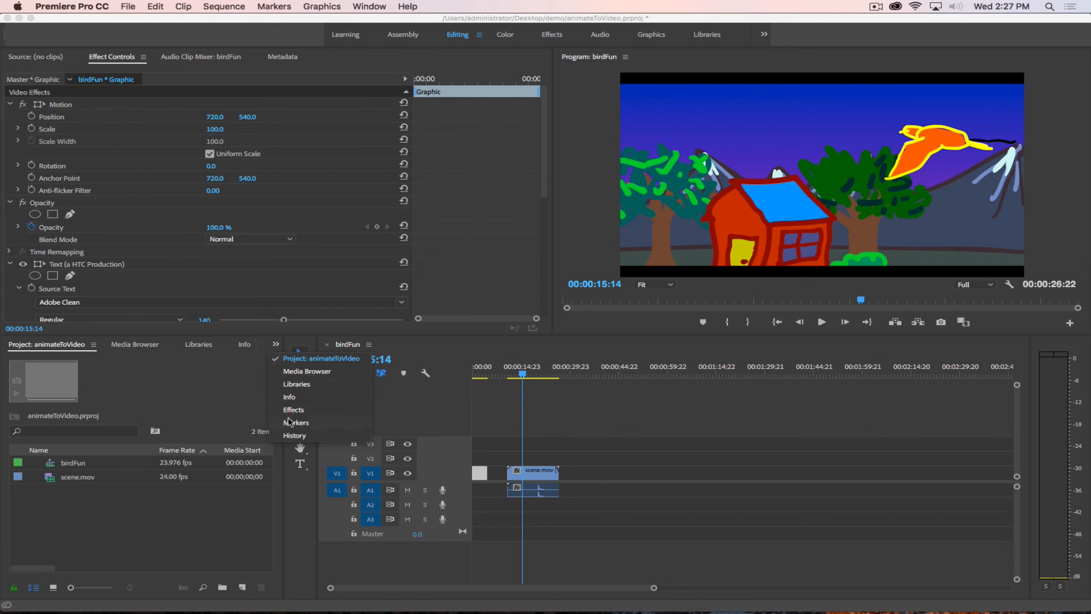
left_click(238, 399)
left_click(333, 6)
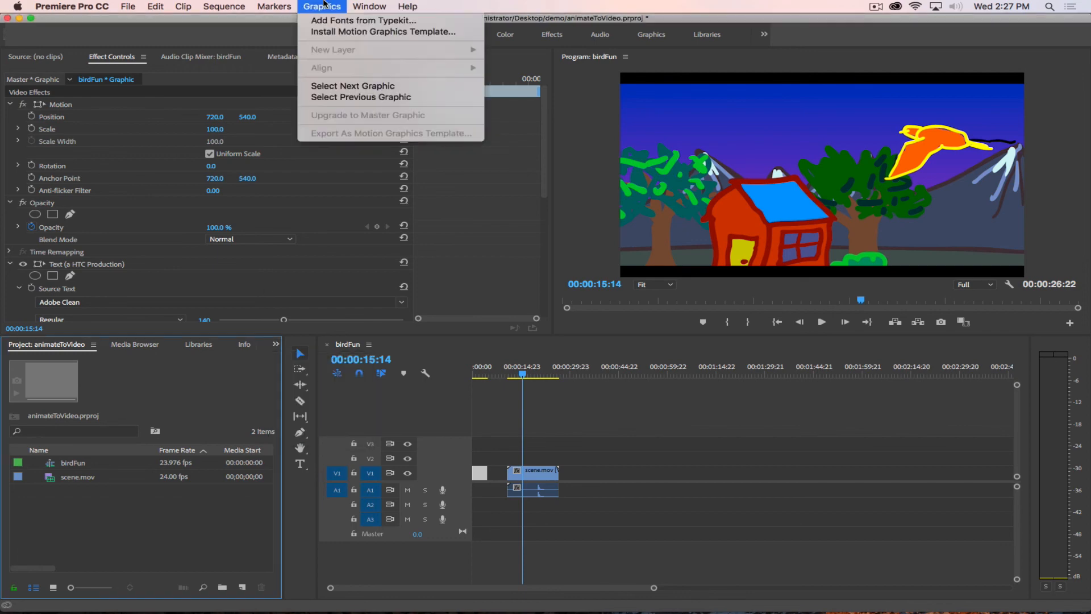
mouse_move(369, 6)
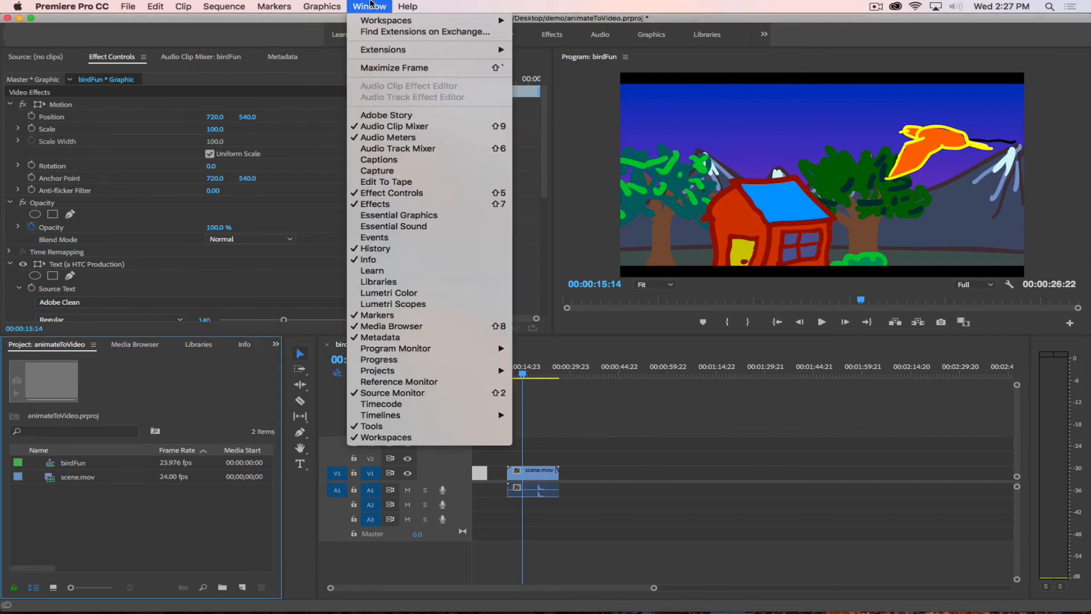
left_click(381, 204)
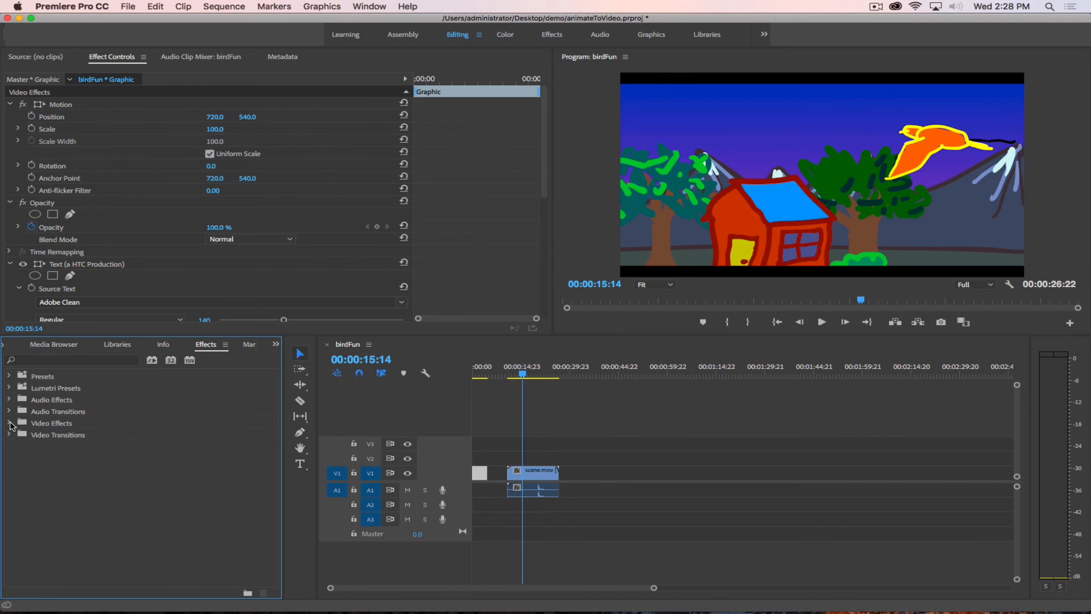
Step: Expand the Video Transitions categories, browse the Video Effects categories and collapse Video Effects again
left_click(11, 434)
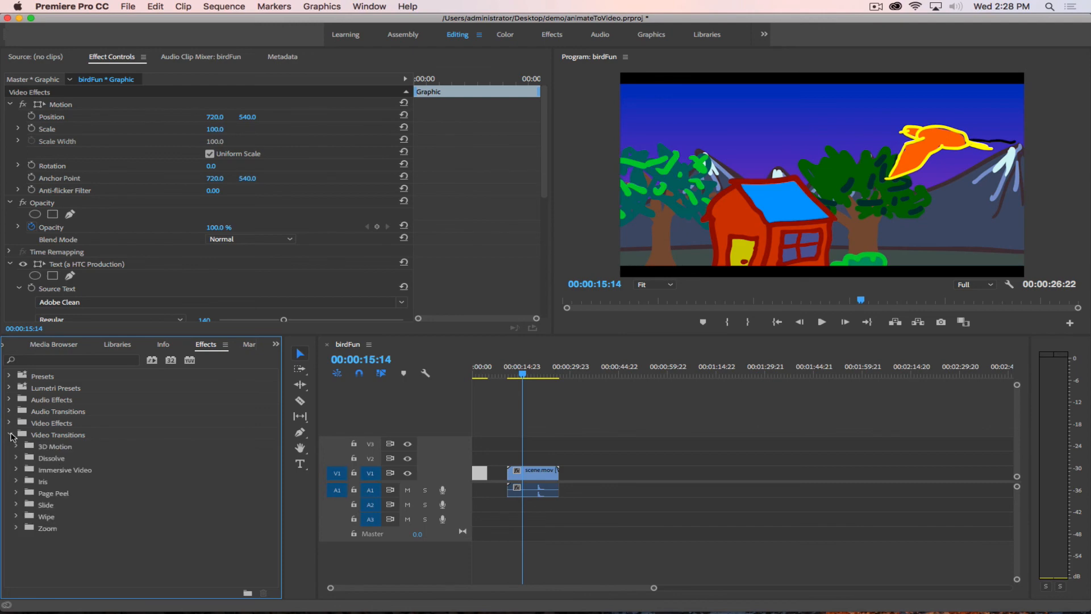
left_click(10, 423)
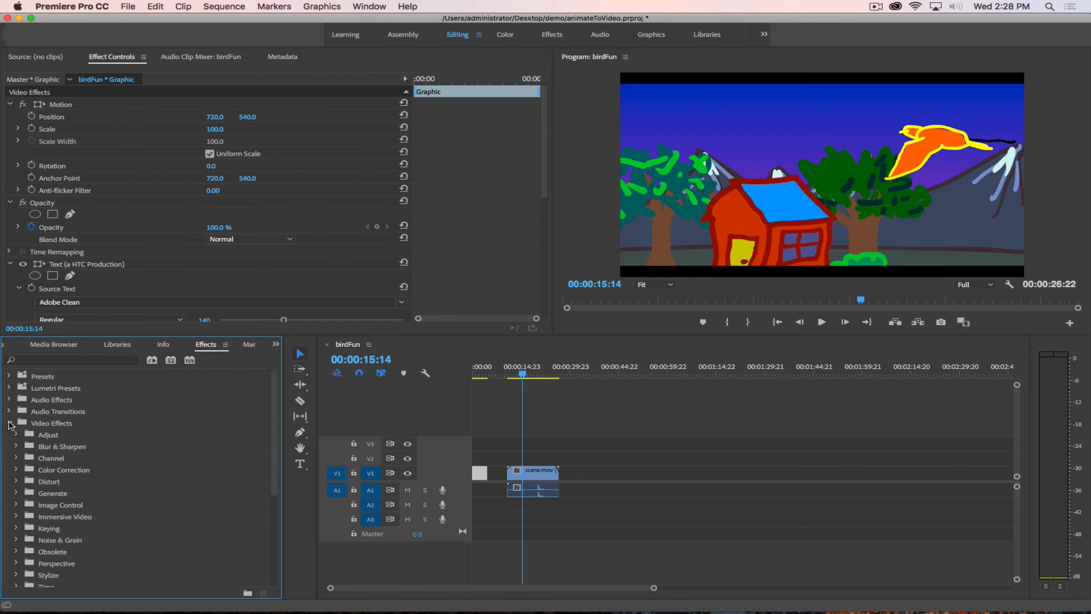
scroll(55, 439, "down", 3)
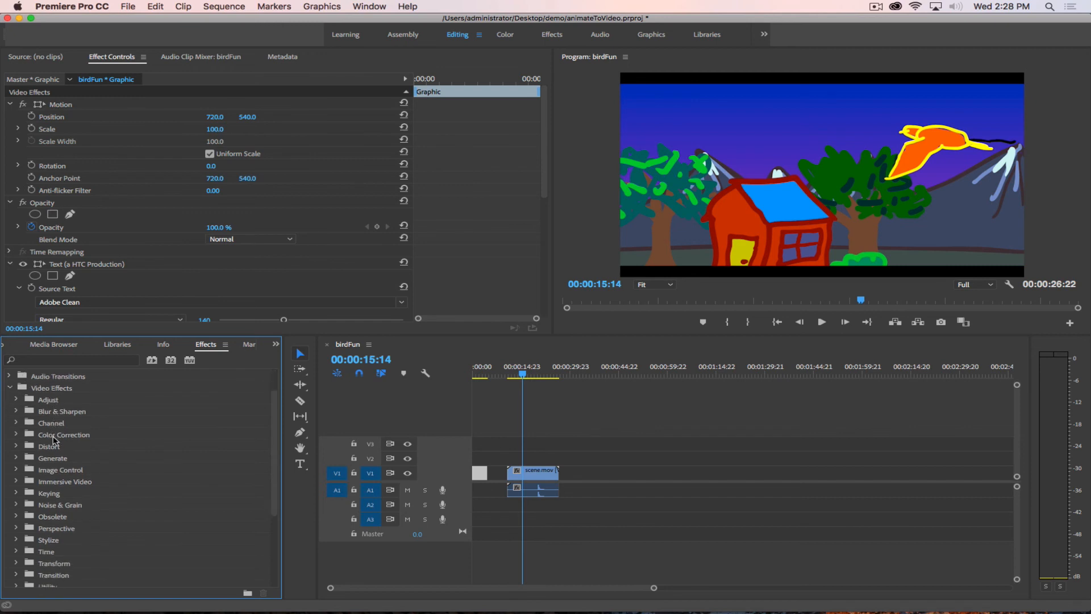
left_click(10, 391)
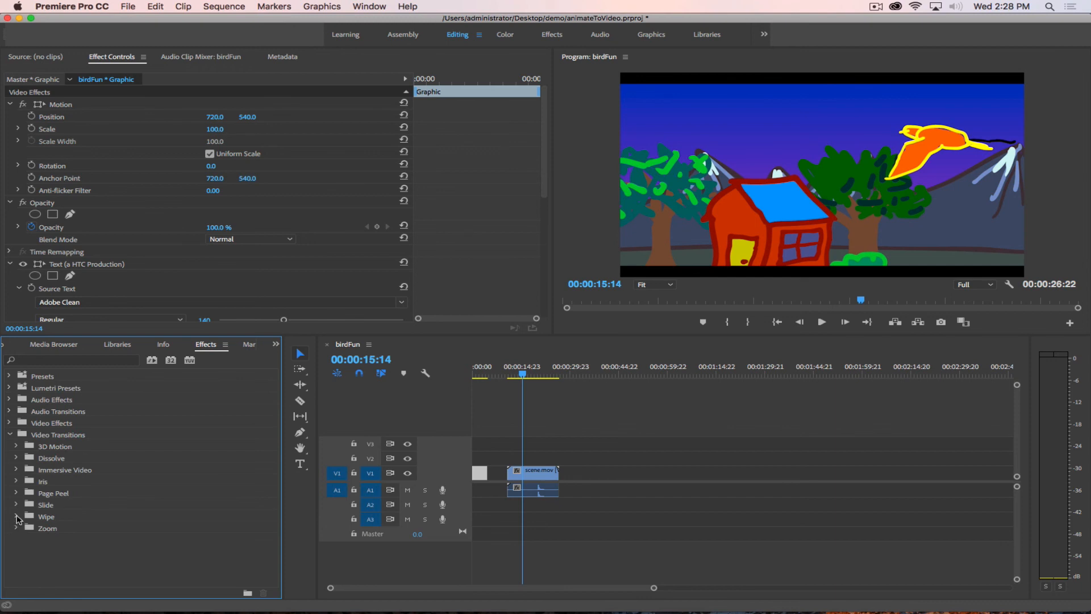
Step: Apply the Dip to Black dissolve to both the start and the end of the title clip on V1
left_click(16, 517)
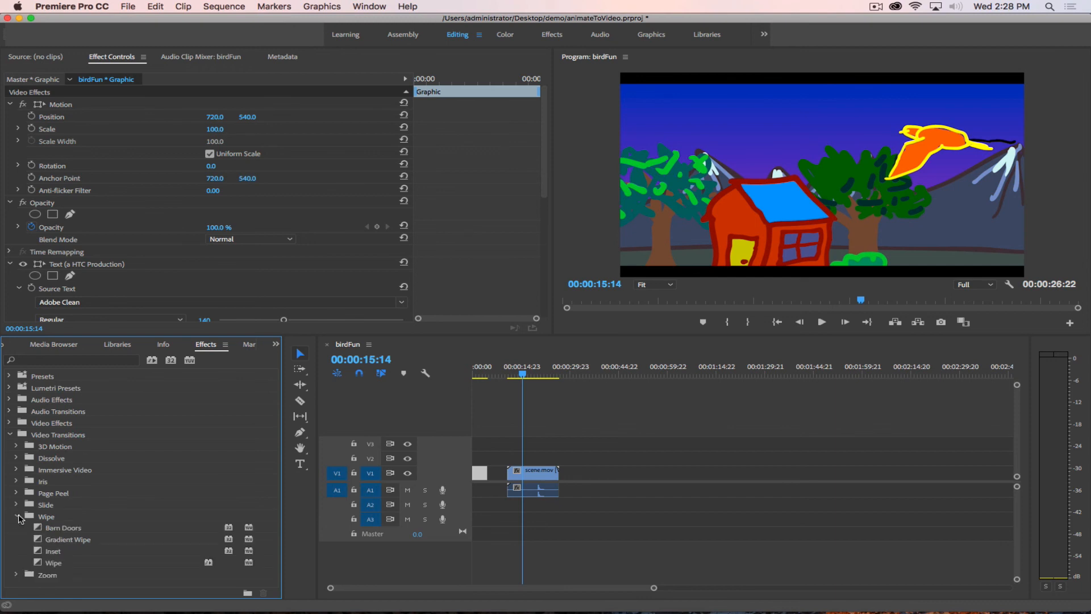
left_click(16, 518)
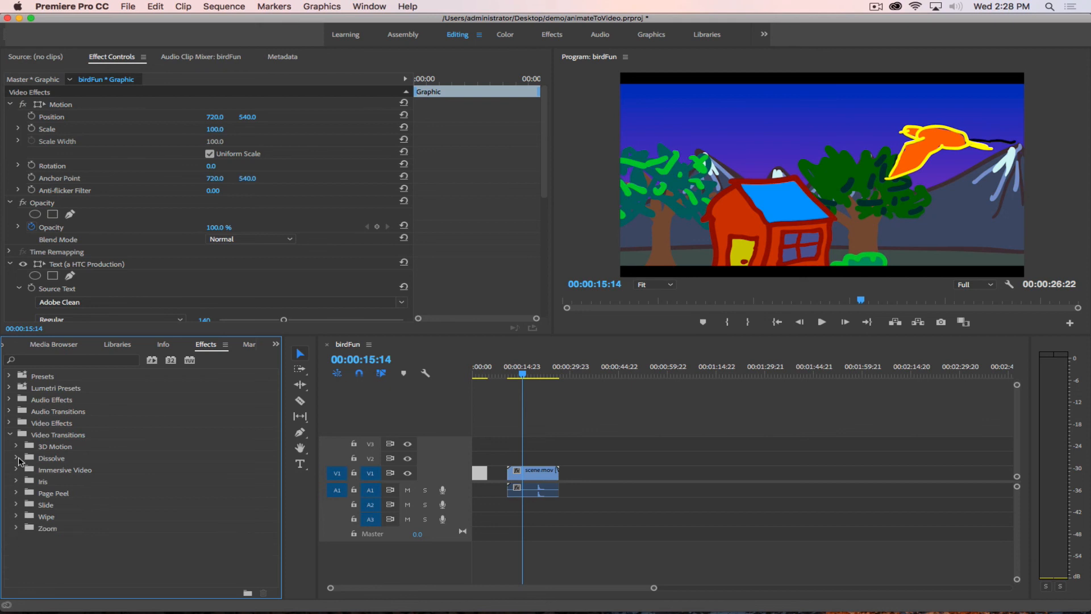
left_click(17, 459)
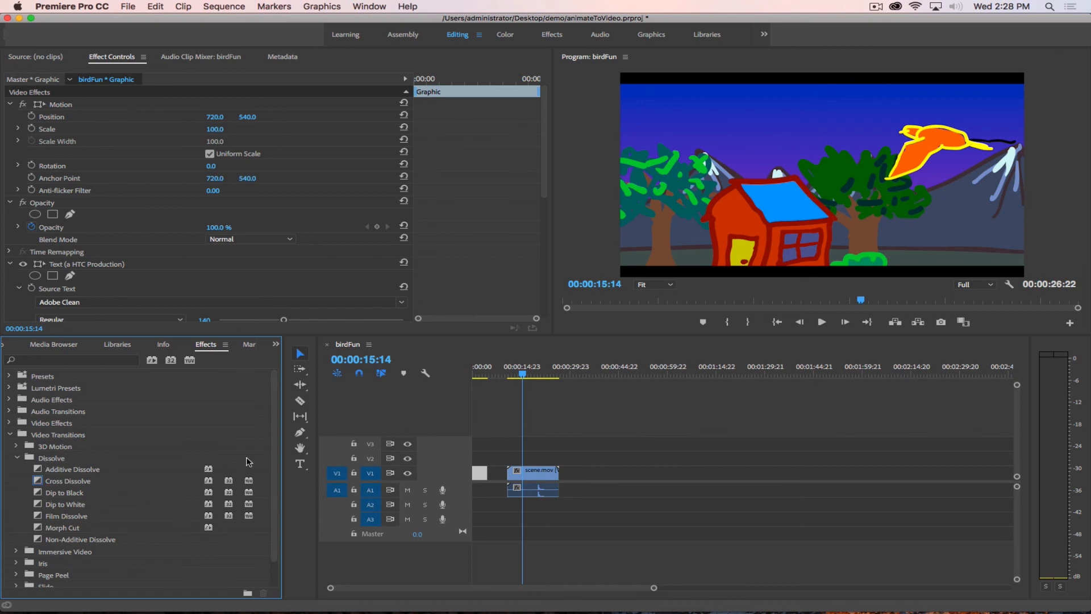
left_click_drag(524, 372, 481, 376)
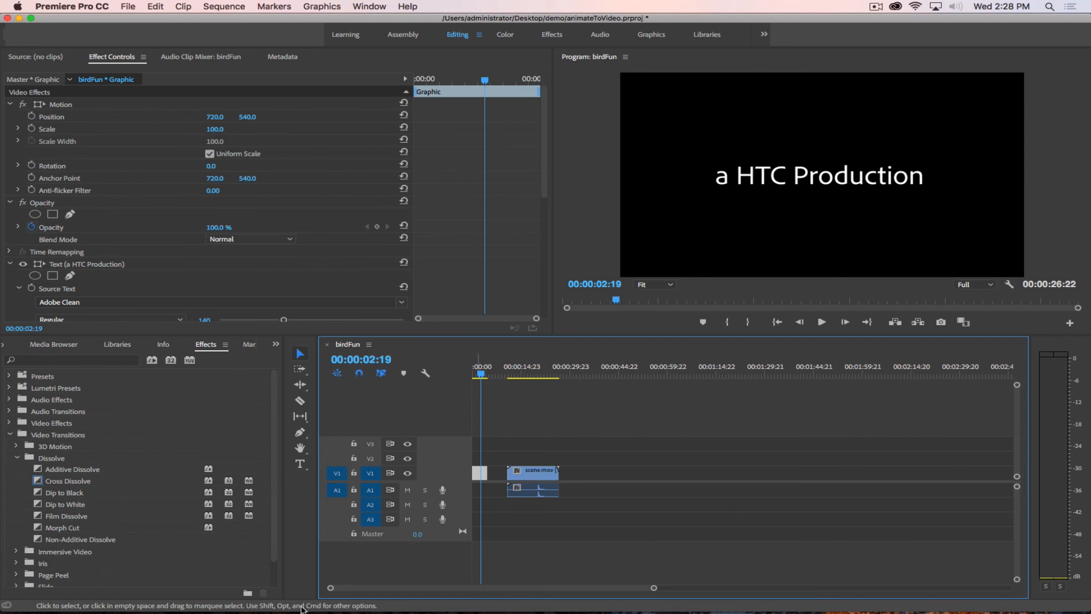
left_click_drag(653, 587, 541, 565)
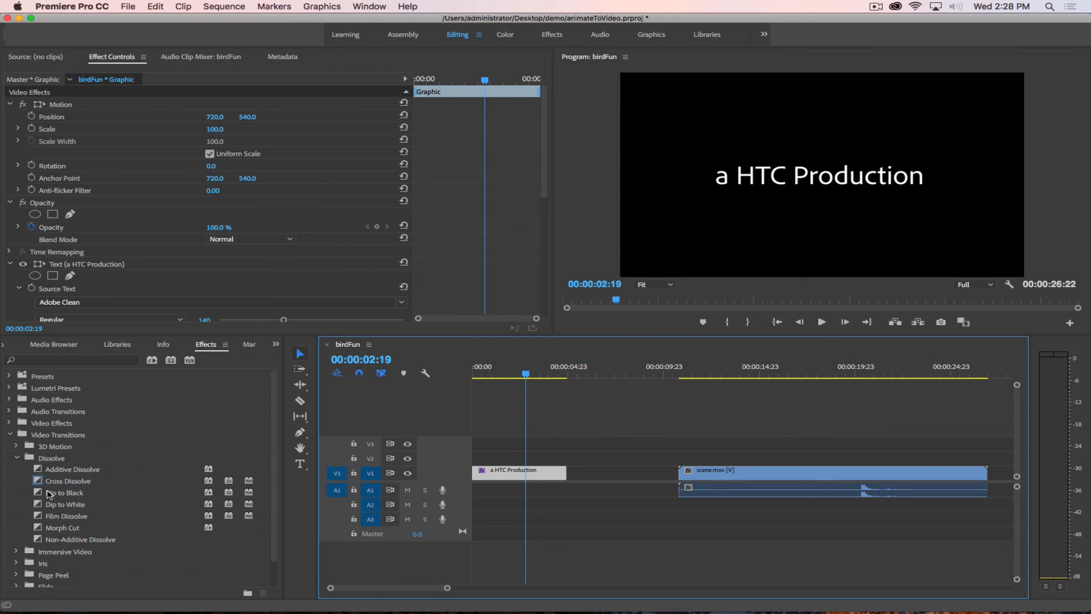
left_click(40, 497)
left_click_drag(39, 495, 482, 477)
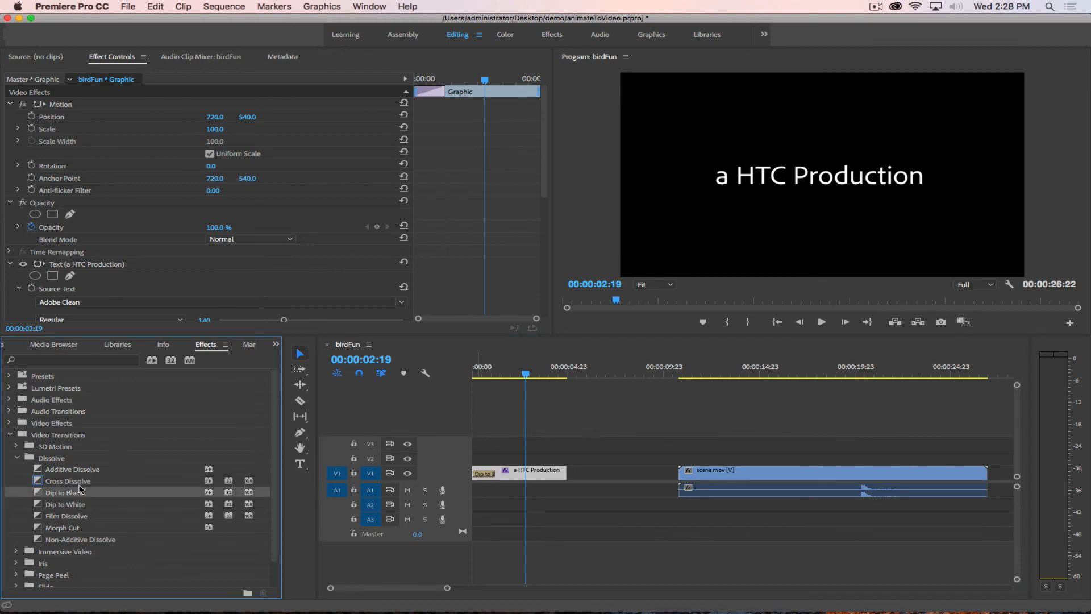
left_click_drag(39, 494, 563, 477)
Step: Shorten the Dip to Black at the start of the title clip to 00:00:01:00 and scrub through the title
left_click_drag(525, 375, 383, 364)
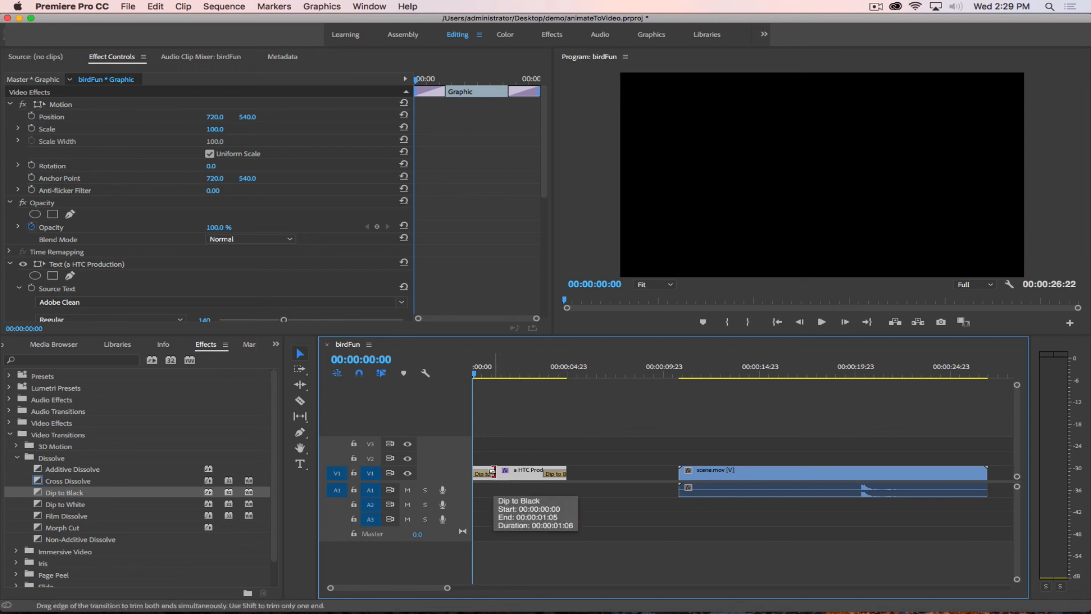
left_click_drag(492, 471, 488, 470)
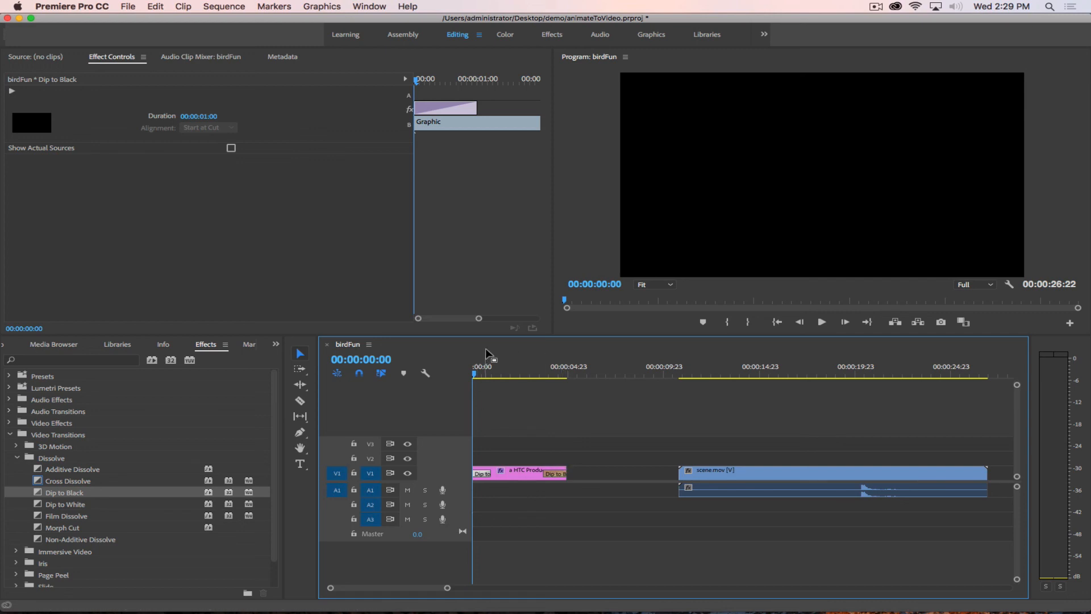
left_click_drag(478, 376, 640, 375)
Step: Move the scene.mov clip earlier so it starts shortly after the title, and play and scrub through the sequence
left_click_drag(722, 473, 624, 473)
left_click(512, 373)
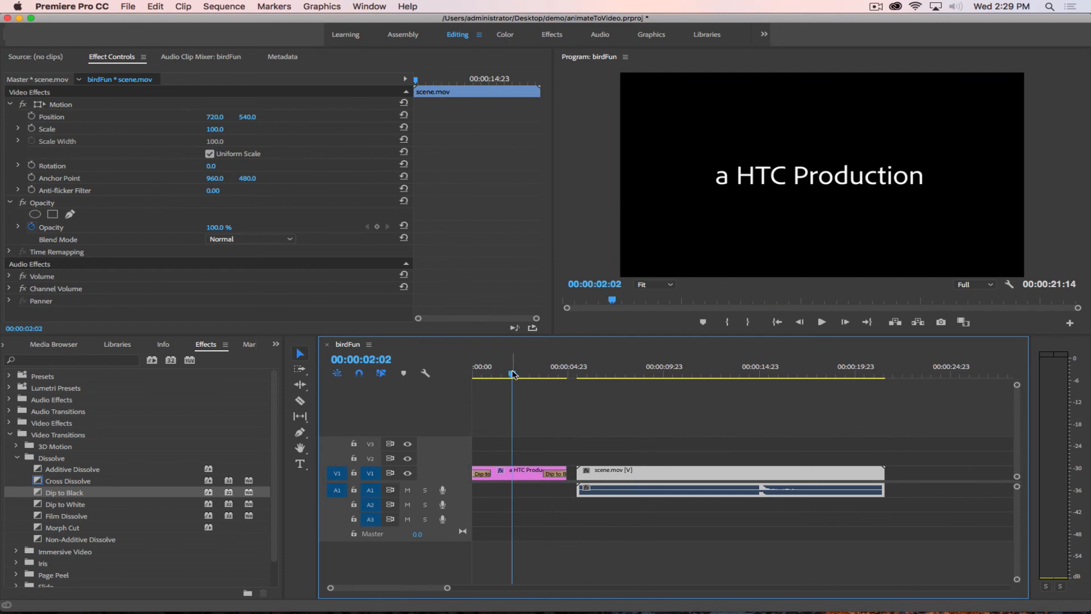
key("space")
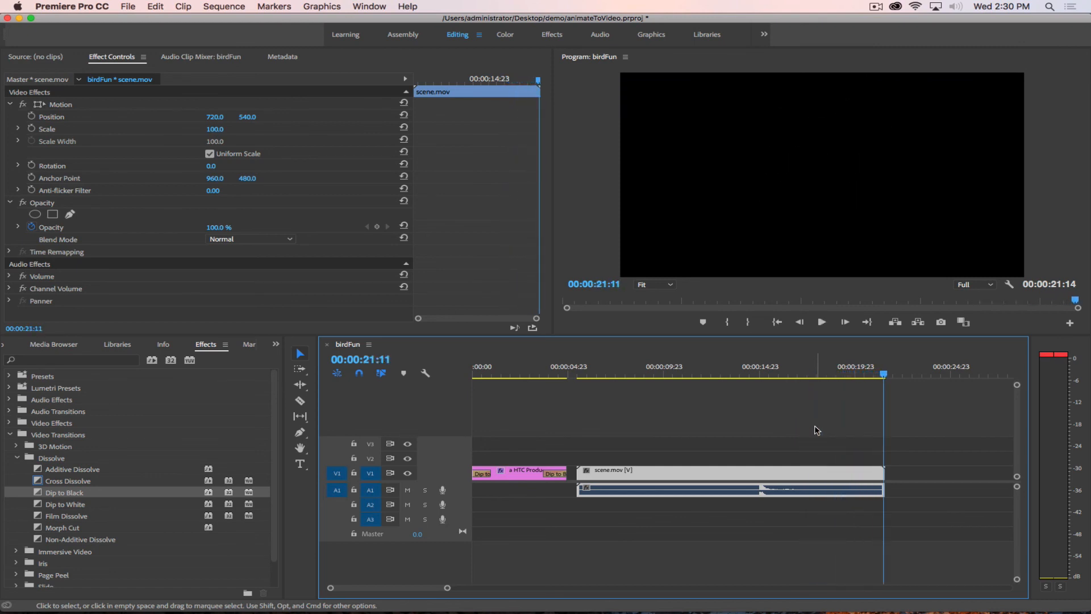
left_click_drag(883, 374, 521, 383)
left_click_drag(493, 380, 654, 367)
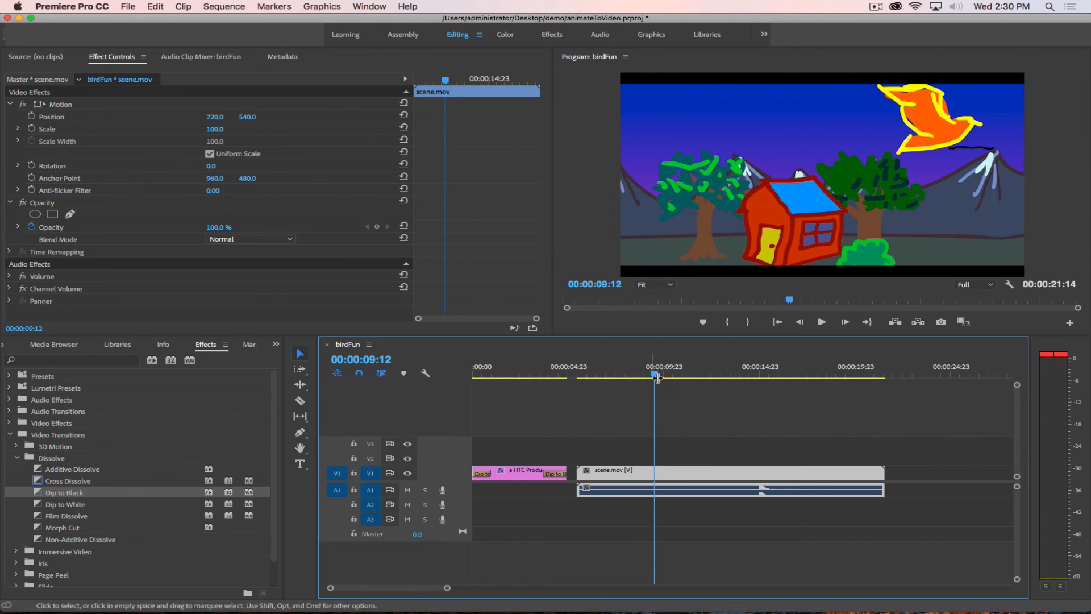
left_click_drag(655, 375, 660, 375)
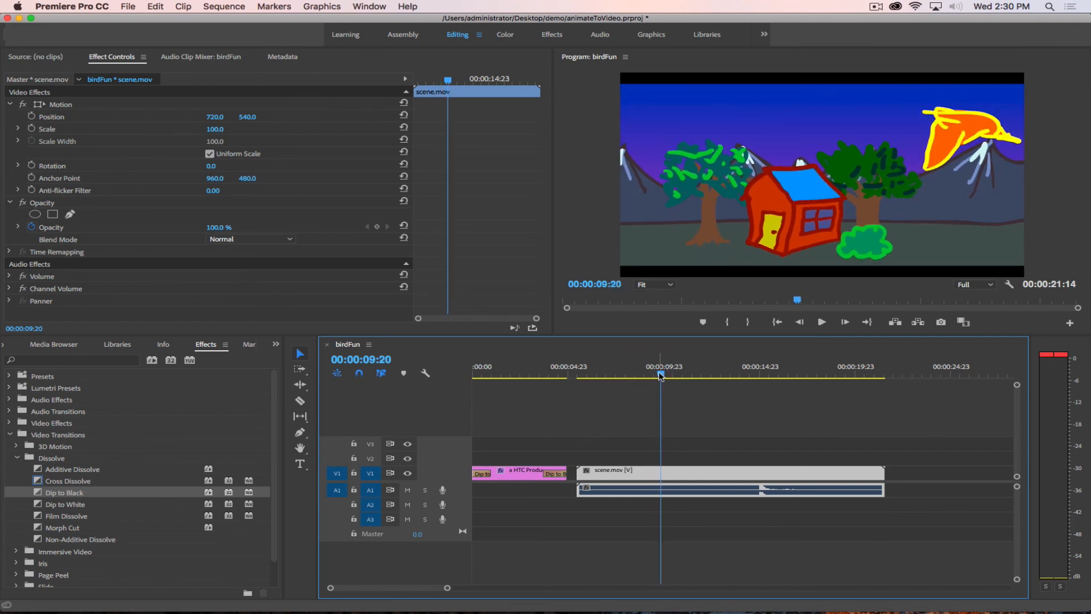
mouse_move(661, 375)
left_mouse_down()
mouse_move(677, 375)
mouse_move(440, 370)
mouse_move(650, 369)
left_mouse_up()
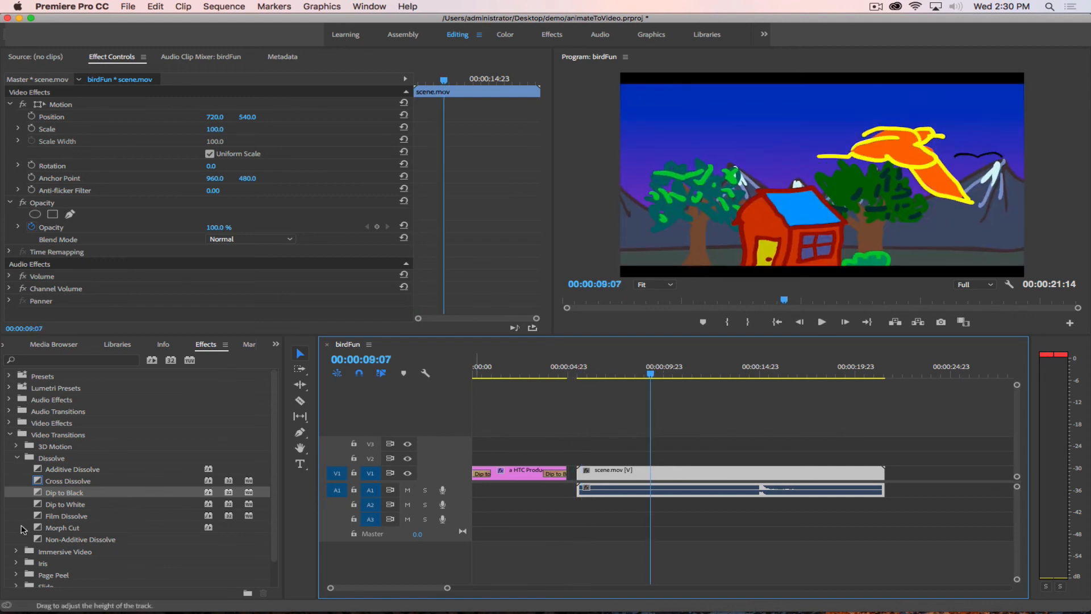
Step: Try a Dip to Black transition at the start of the scene.mov clip, preview it and remove it
left_click_drag(69, 494, 579, 476)
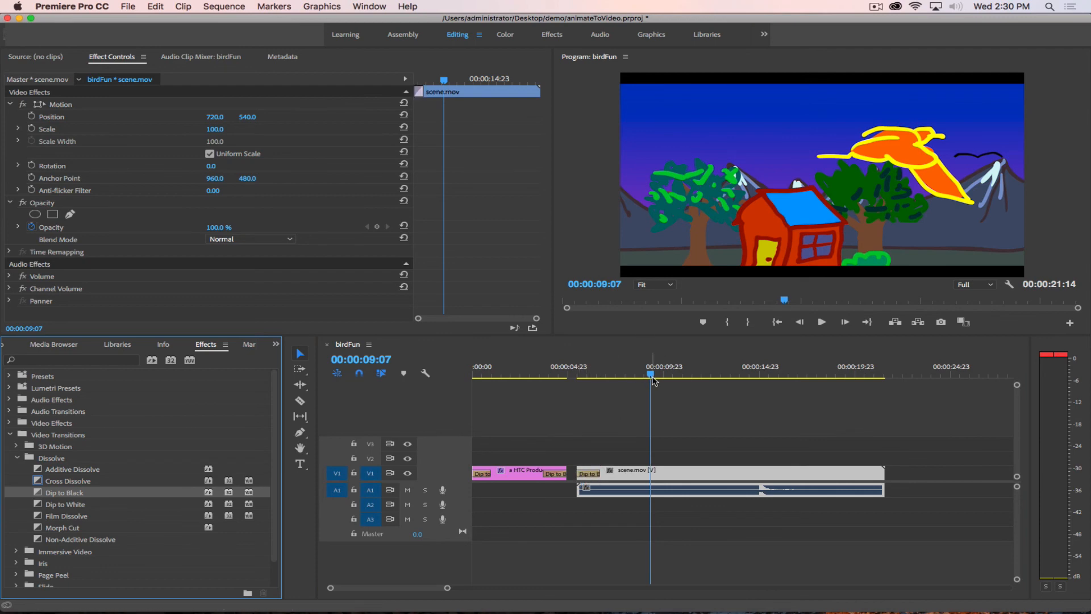
left_click_drag(653, 376, 609, 410)
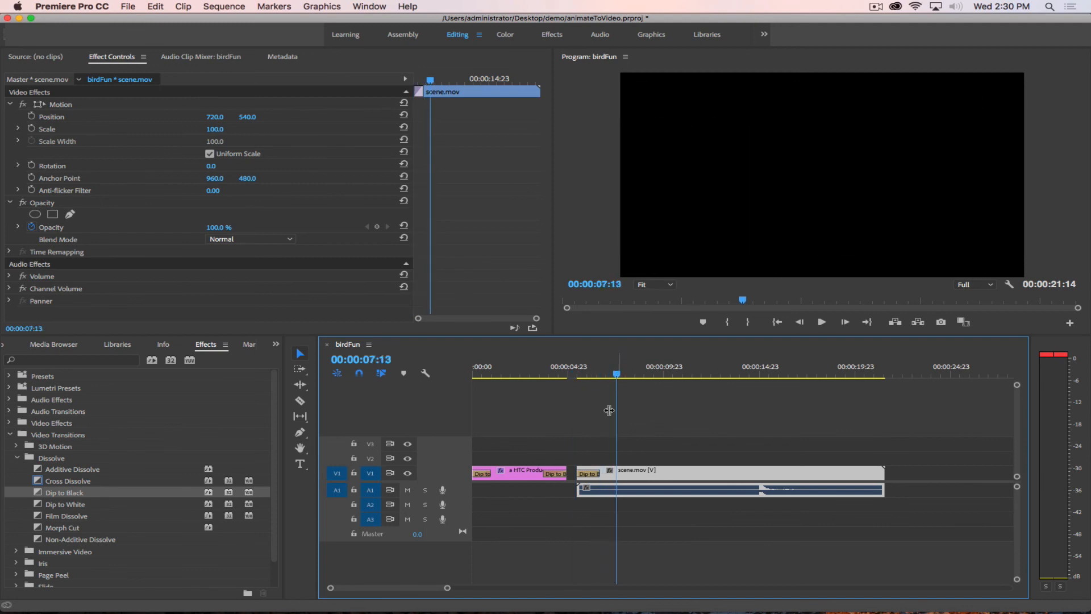
left_click(592, 474)
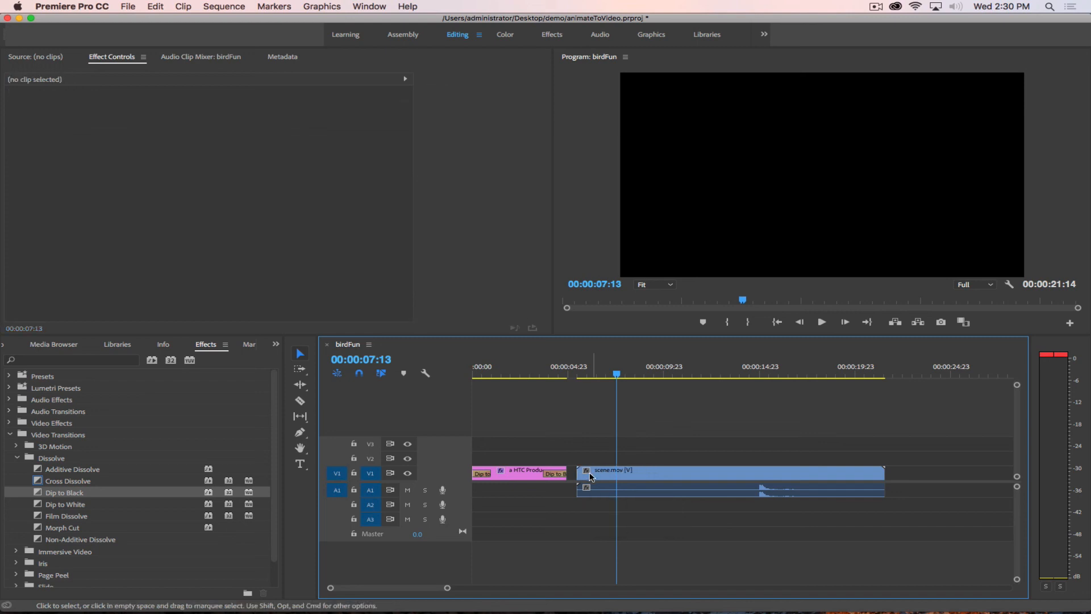
key("Delete")
Step: Replace the Dip to Black at the end of the title clip with the Wipe transition and scrub through the sequence
left_click(555, 476)
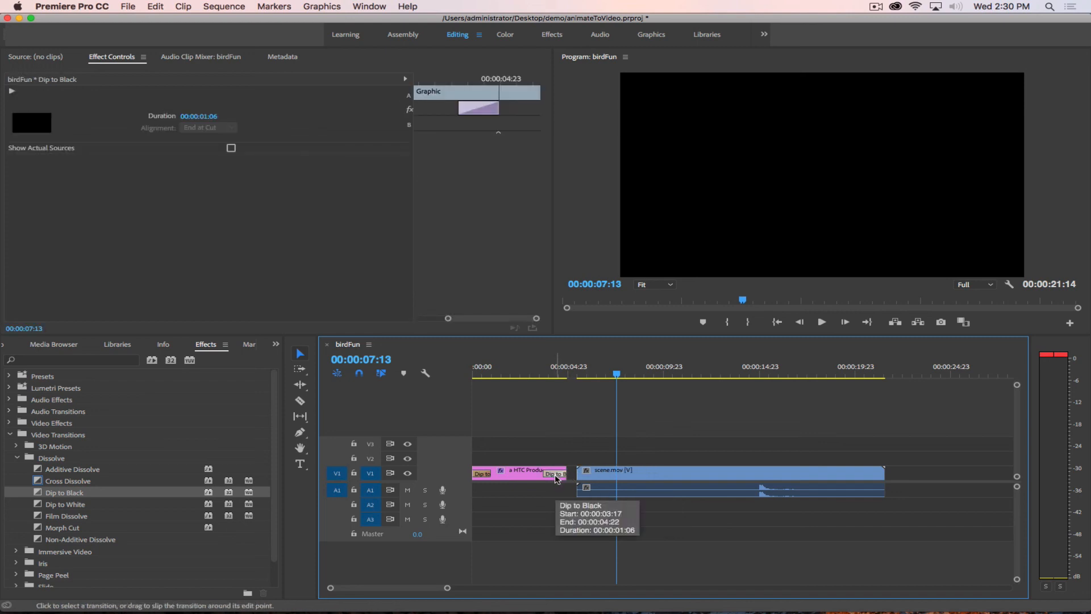
key("Delete")
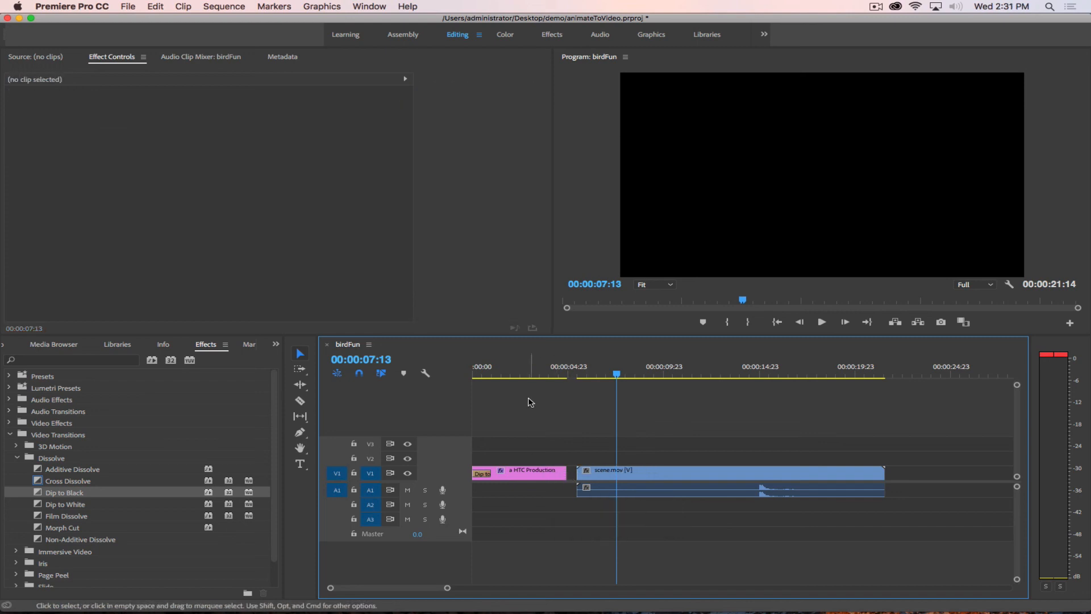
left_click_drag(492, 373, 536, 365)
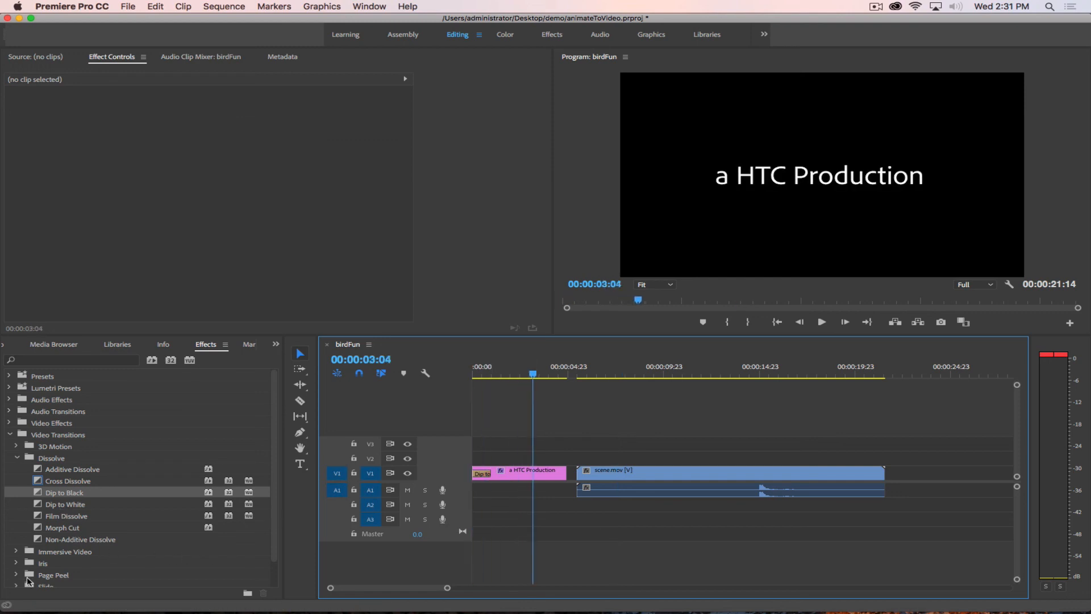
scroll(40, 562, "down", 2)
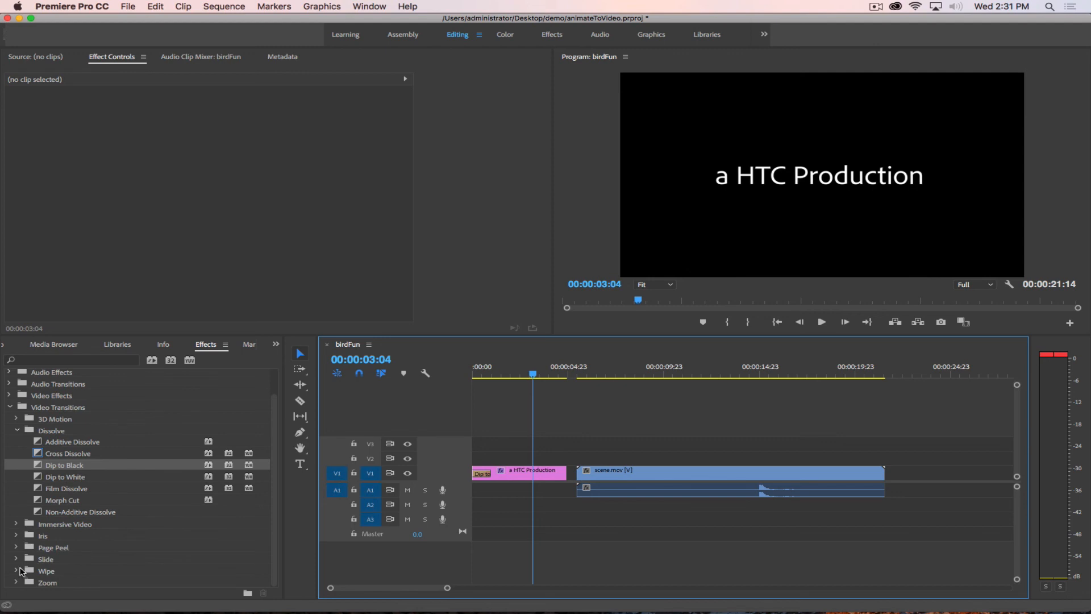
left_click(17, 571)
scroll(43, 563, "down", 3)
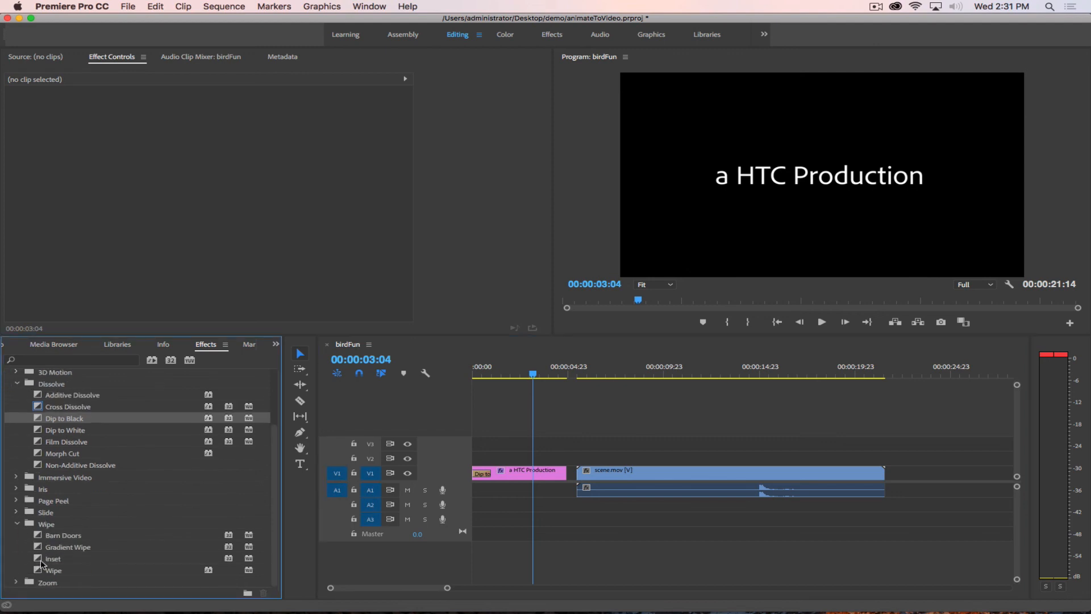
left_click_drag(45, 571, 557, 473)
left_click_drag(536, 377, 874, 407)
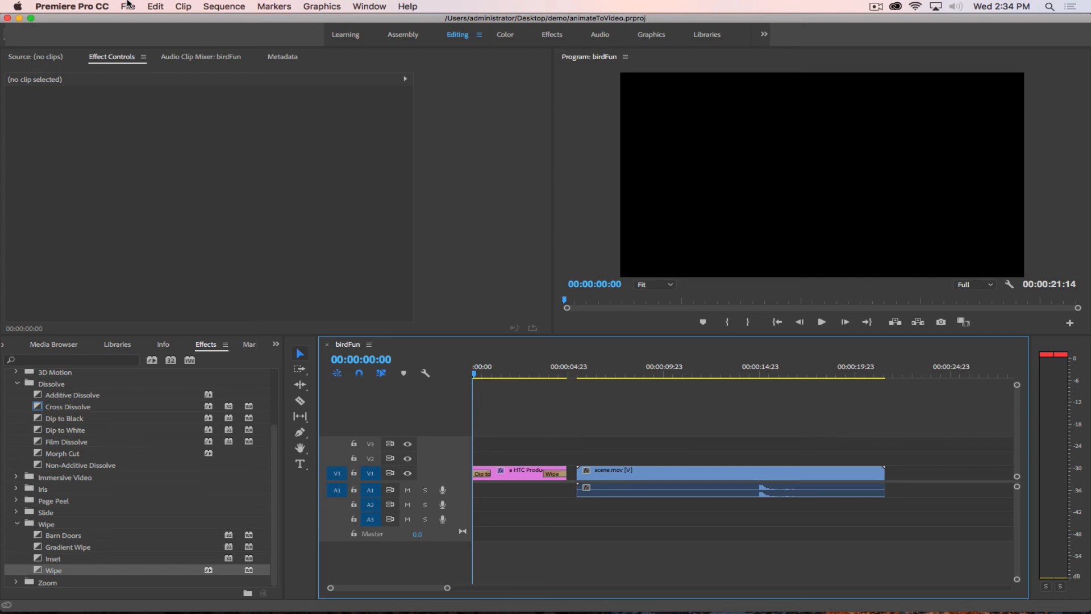
Step: Open the media export settings for the birdFun sequence
left_click(128, 6)
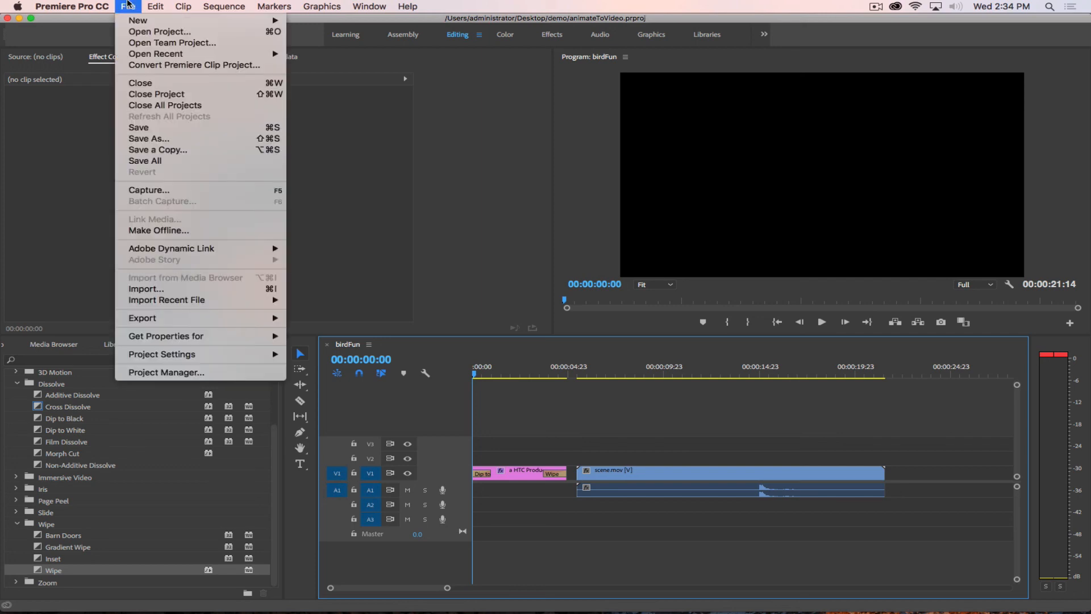
left_click(127, 5)
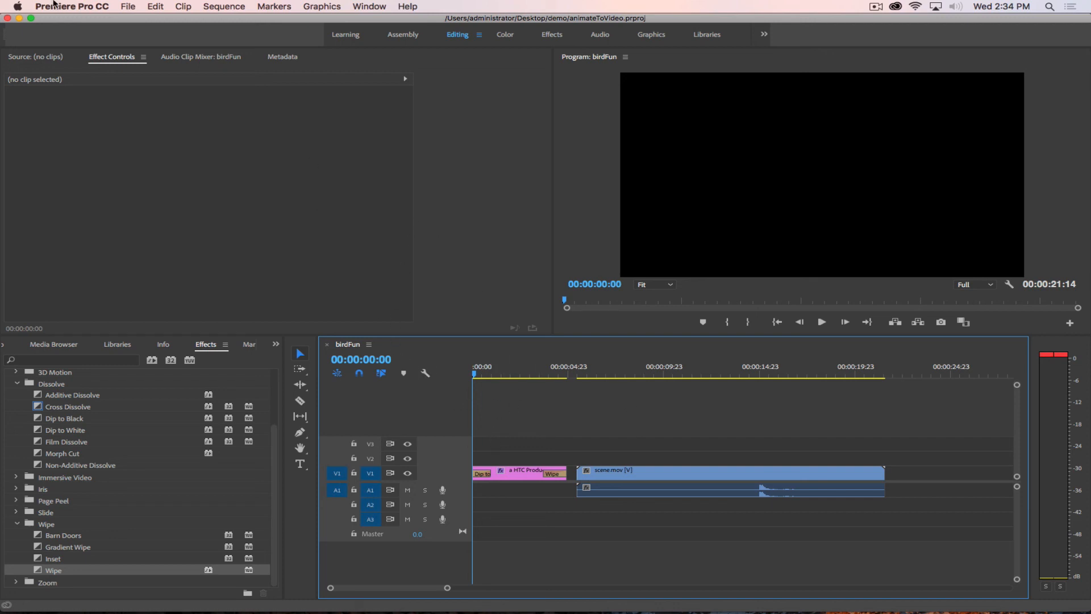
left_click(132, 7)
mouse_move(138, 23)
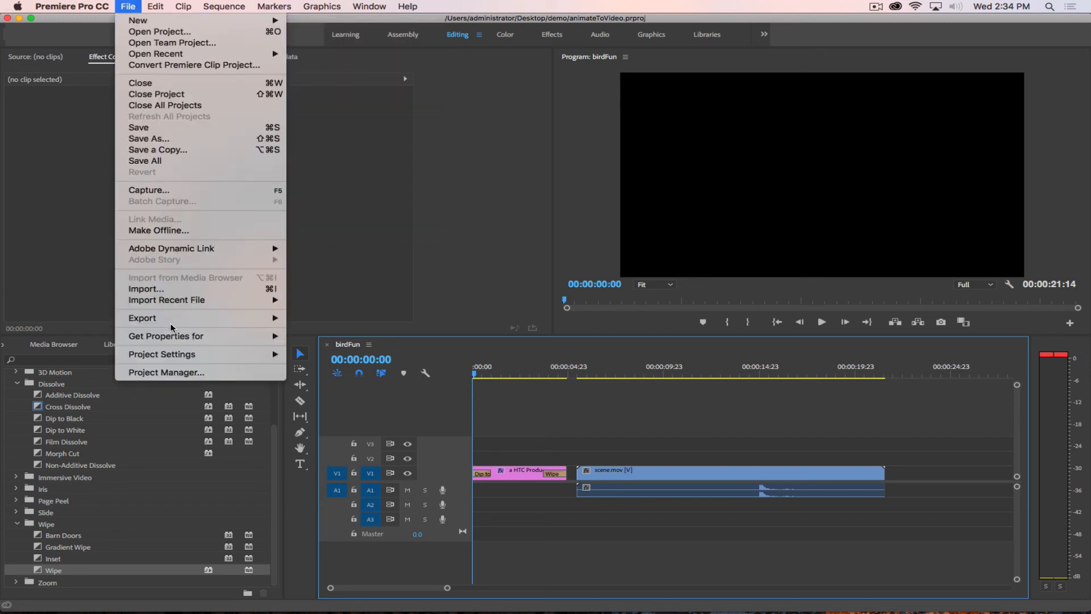
mouse_move(174, 319)
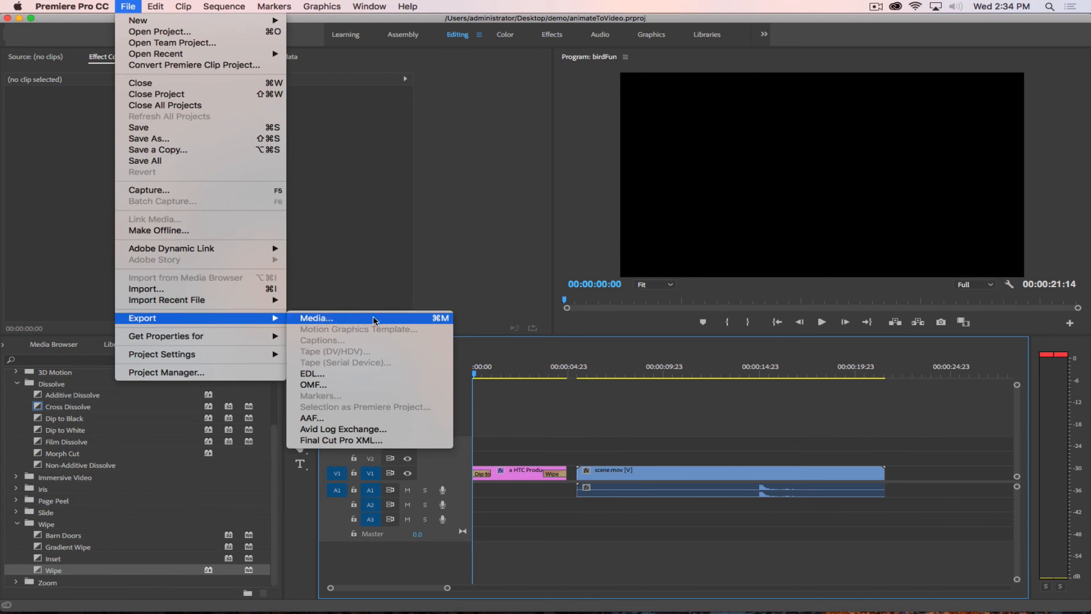
left_click(419, 318)
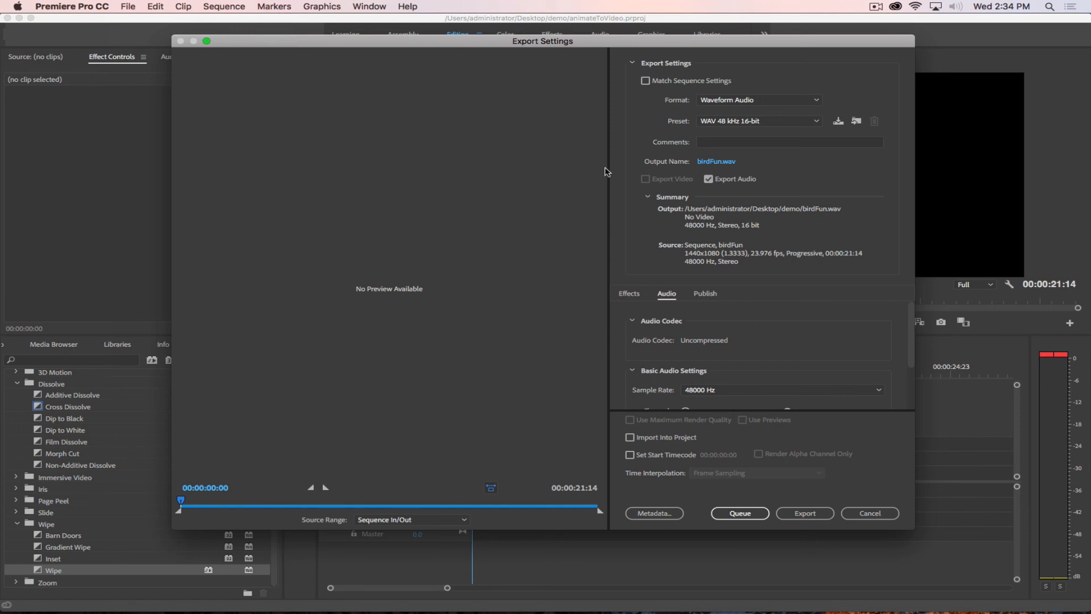
Step: Set the export format to H.264 with the YouTube 1080p HD preset
left_click(740, 102)
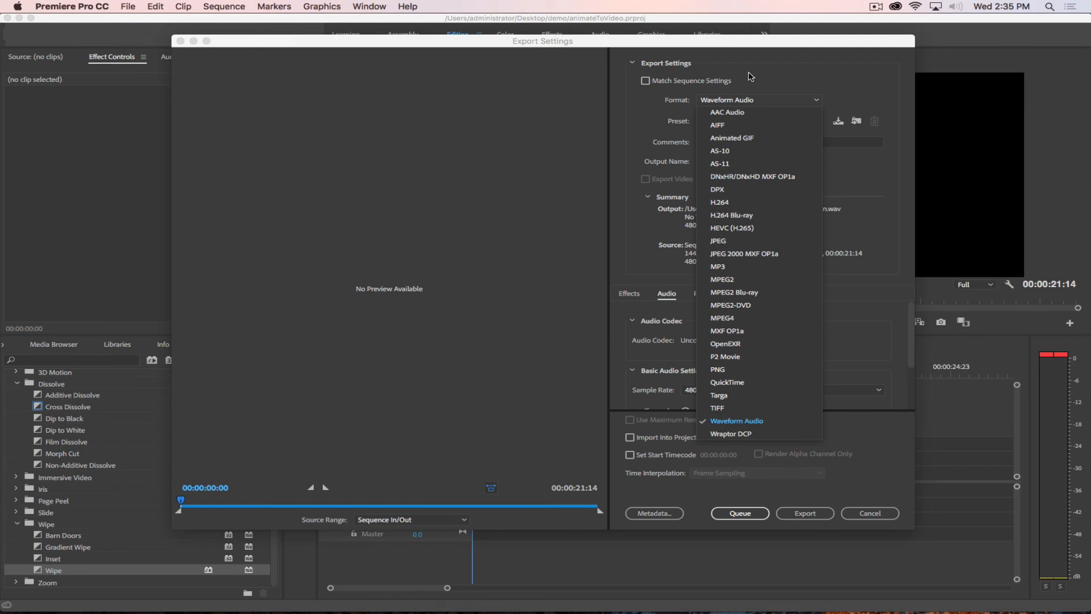
left_click(741, 204)
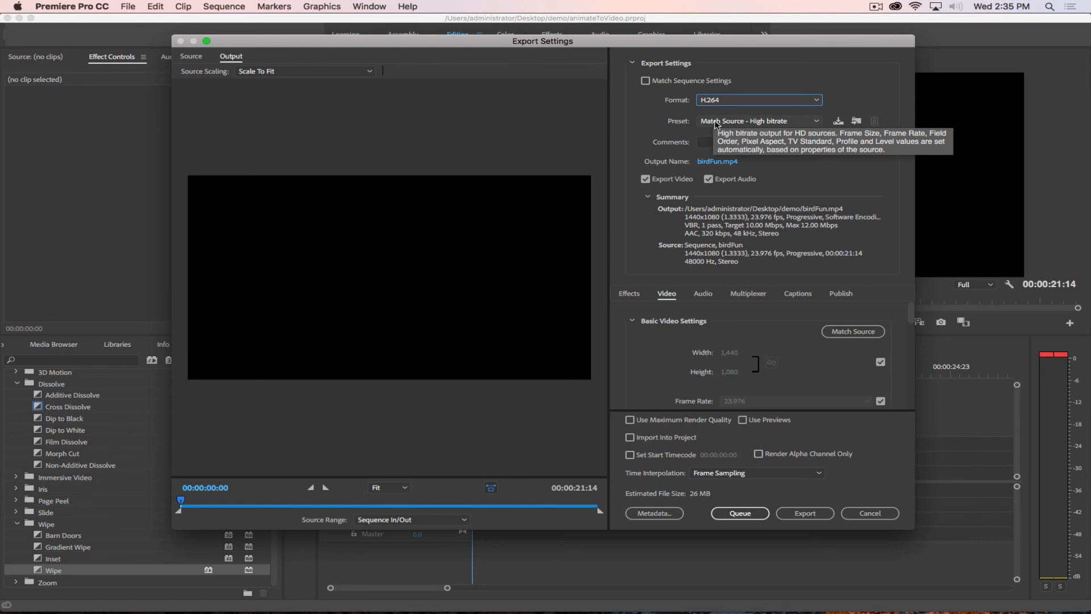
left_click(716, 123)
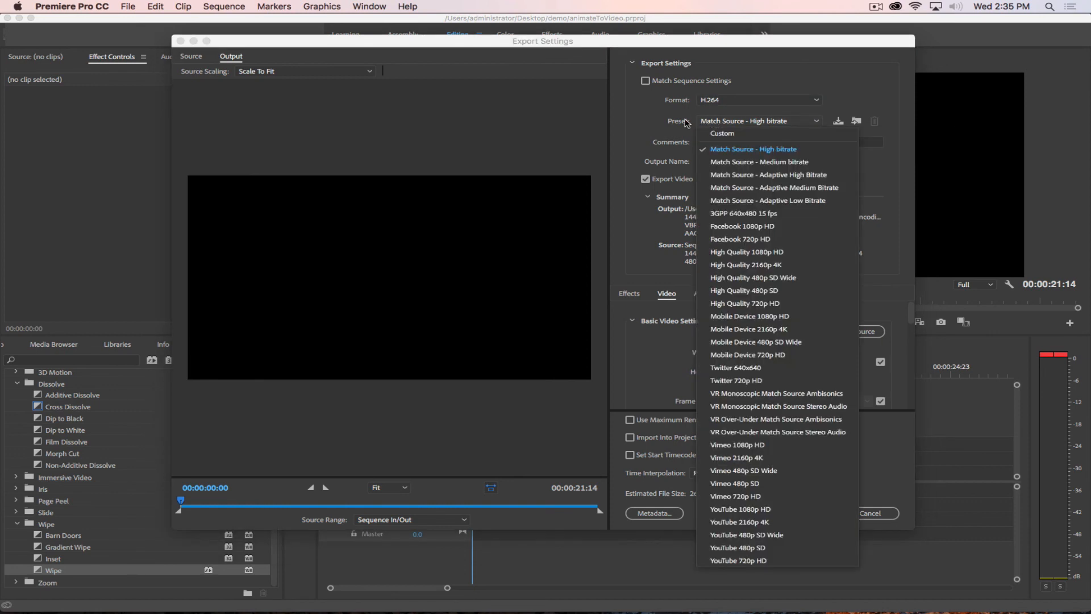
left_click(752, 510)
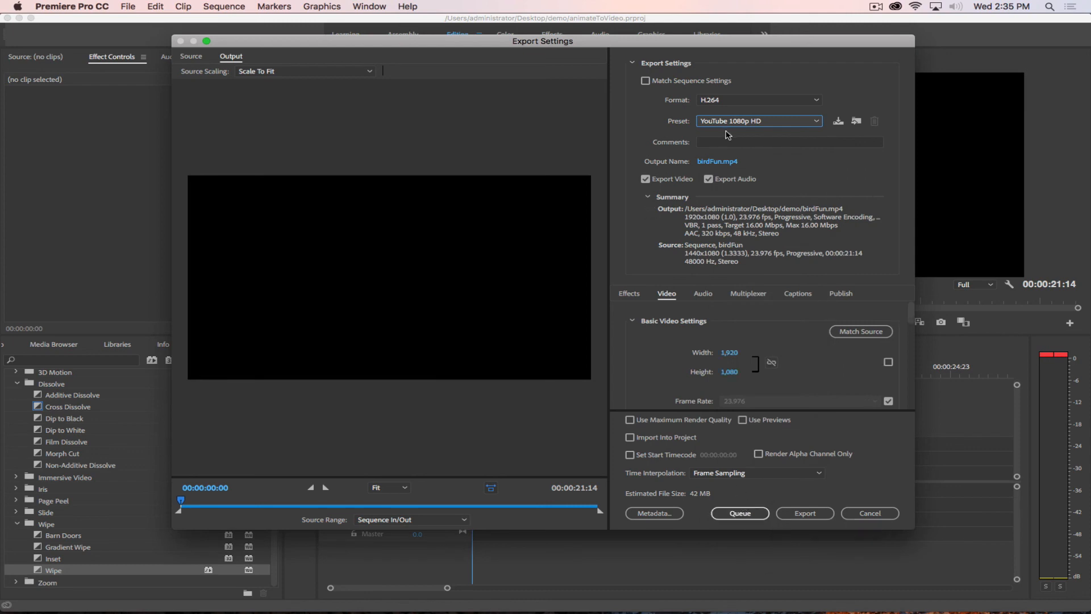
Step: Set the output file to birdFun.mp4 in the demo folder on the Desktop and export the sequence
left_click(716, 163)
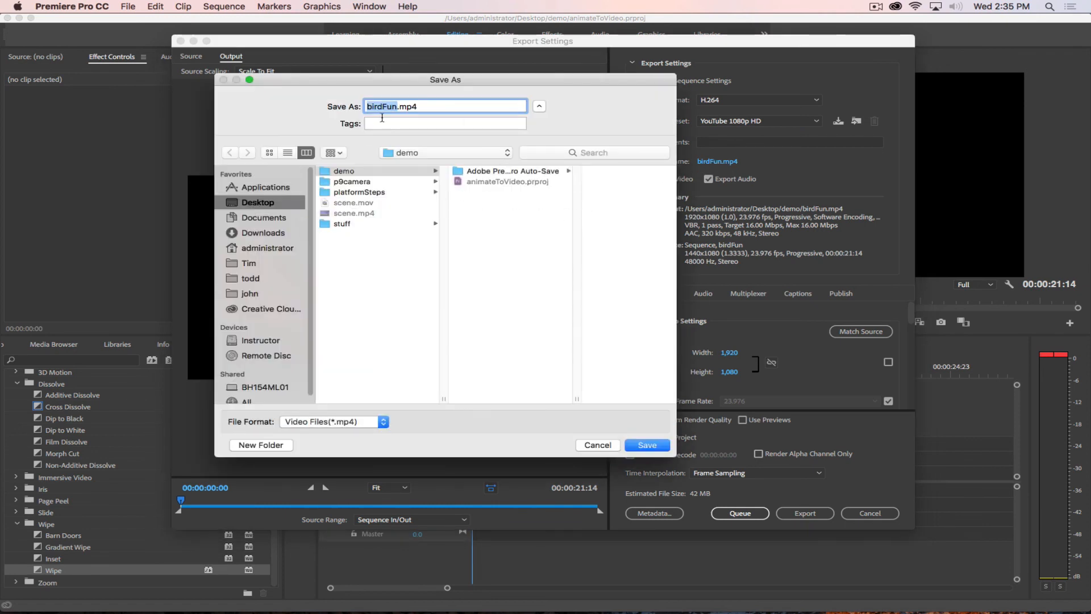
left_click(346, 173)
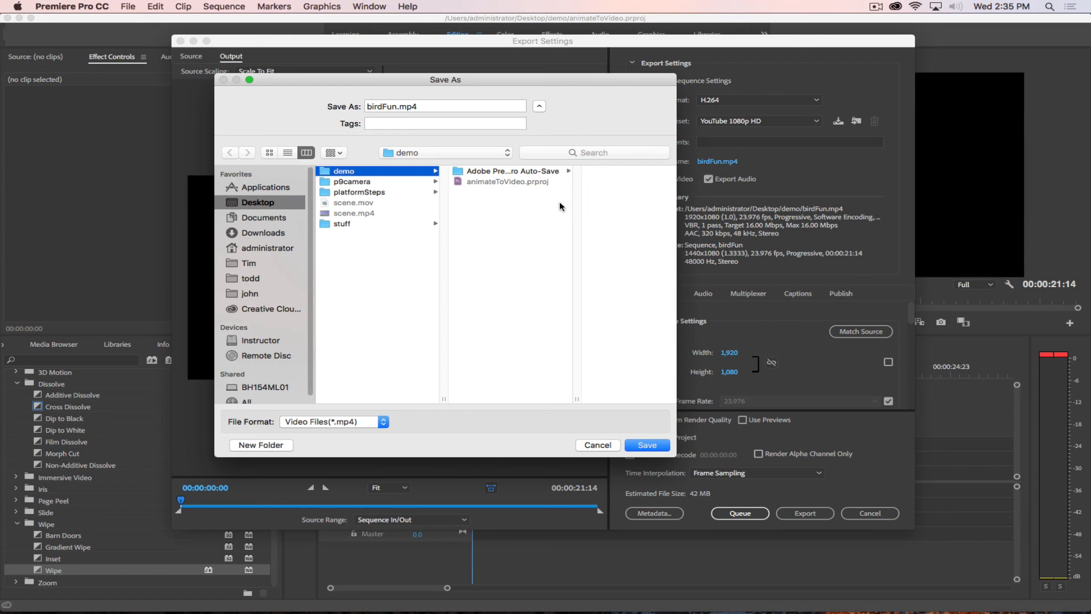
left_click(642, 443)
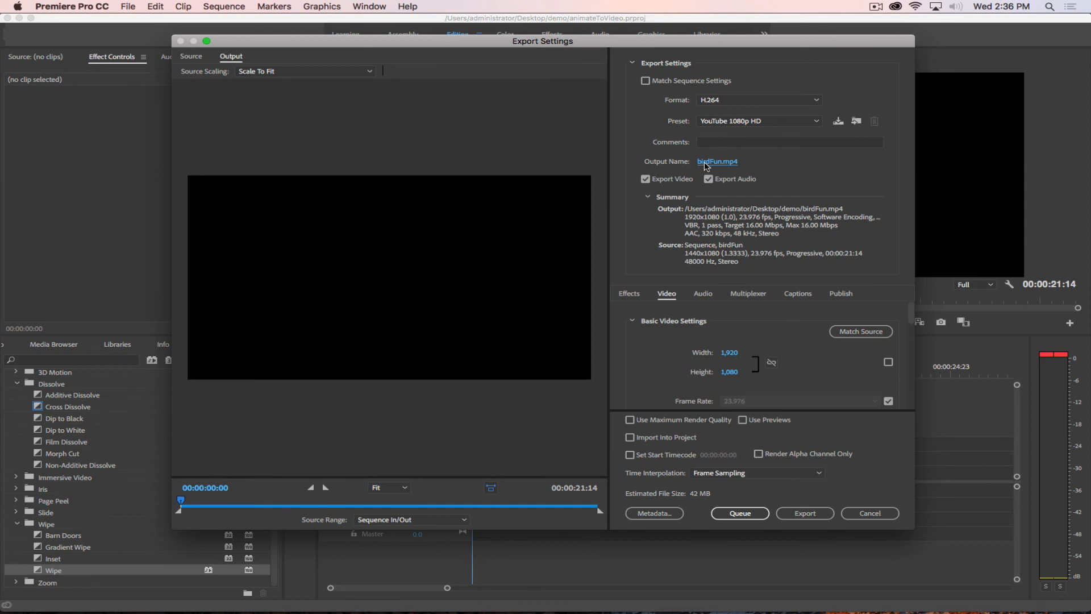
left_click(805, 513)
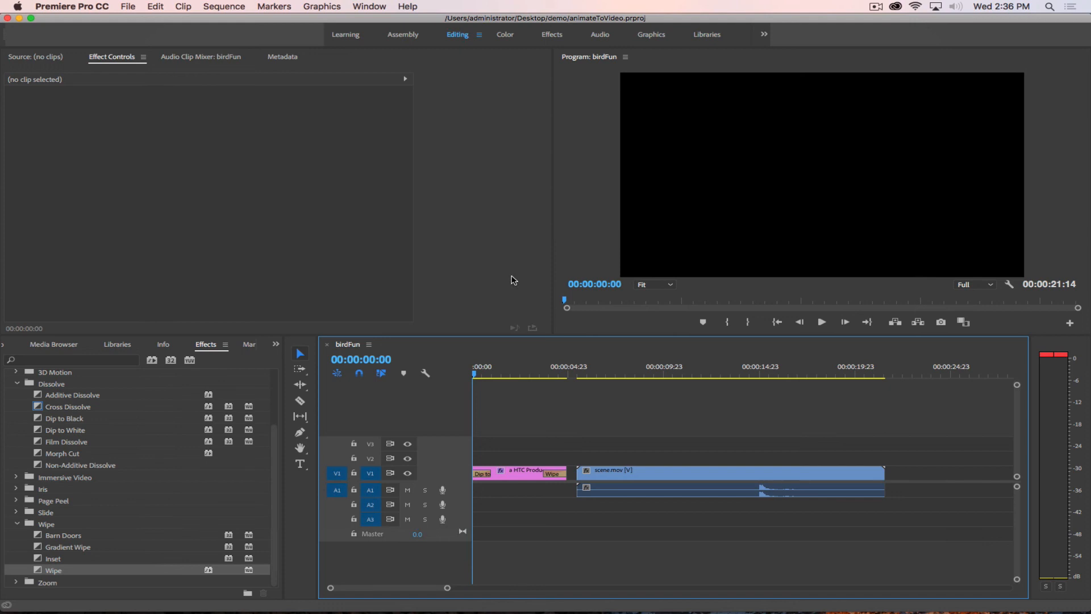
Step: Save the project, switch to Finder and play the exported birdFun.mp4 from the demo folder in QuickTime Player
key("super+s")
key("super+Tab")
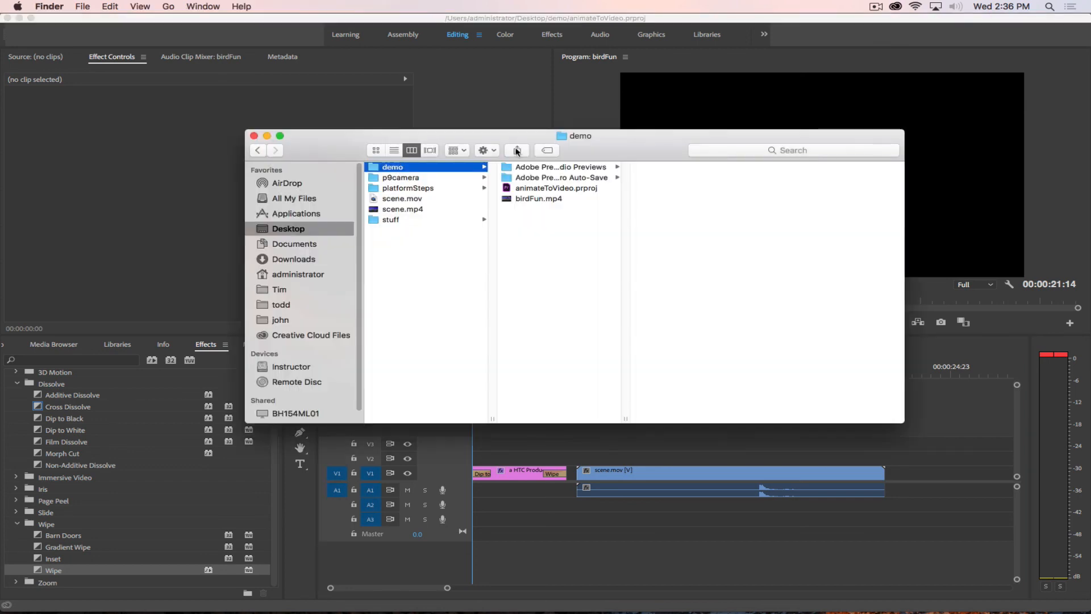
left_click(531, 198)
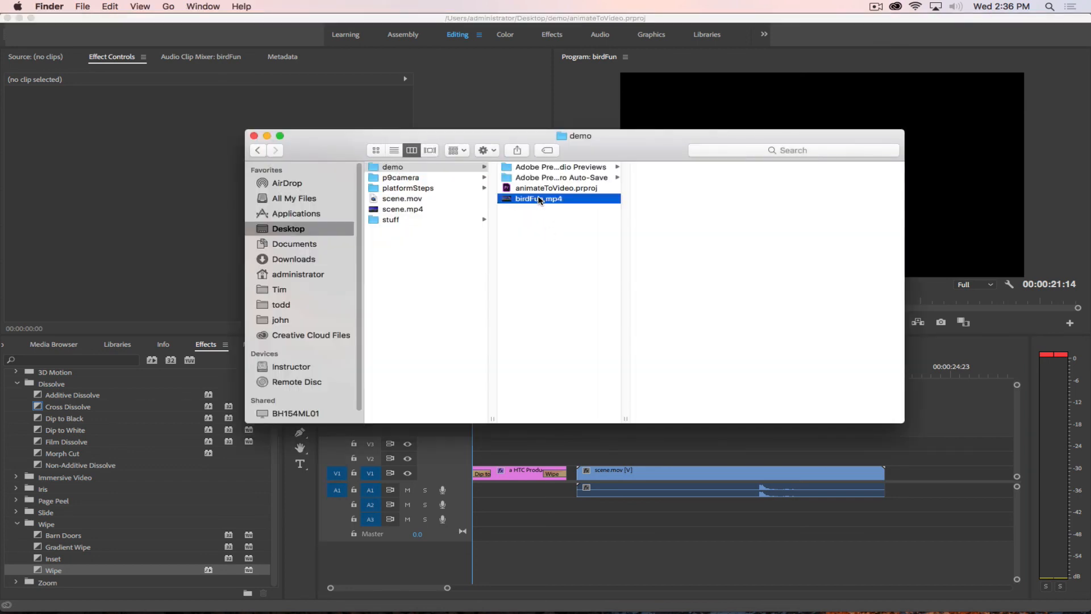
double_click(508, 202)
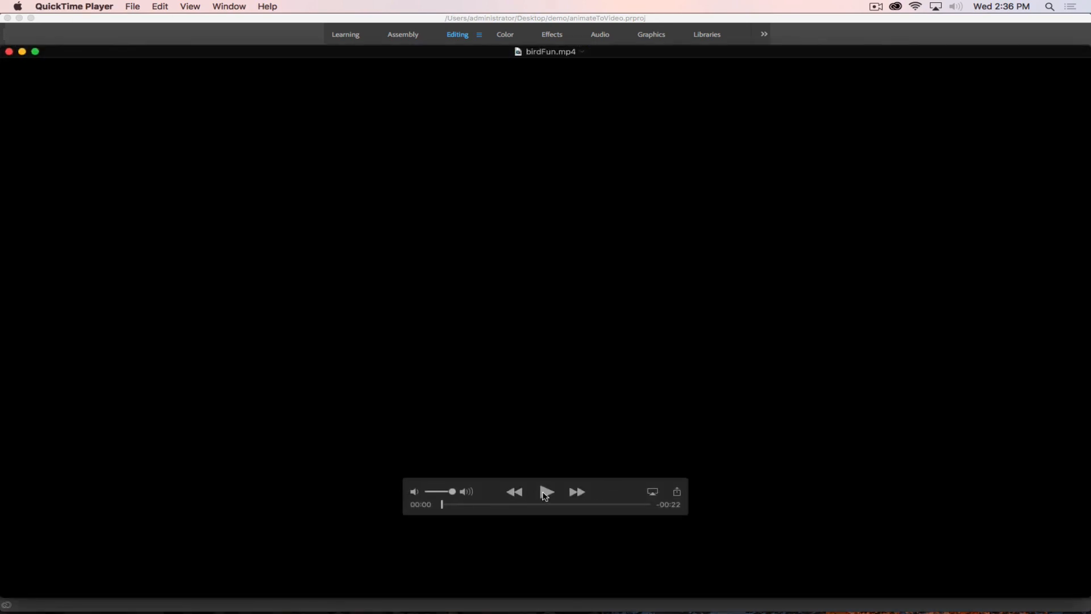
left_click(540, 494)
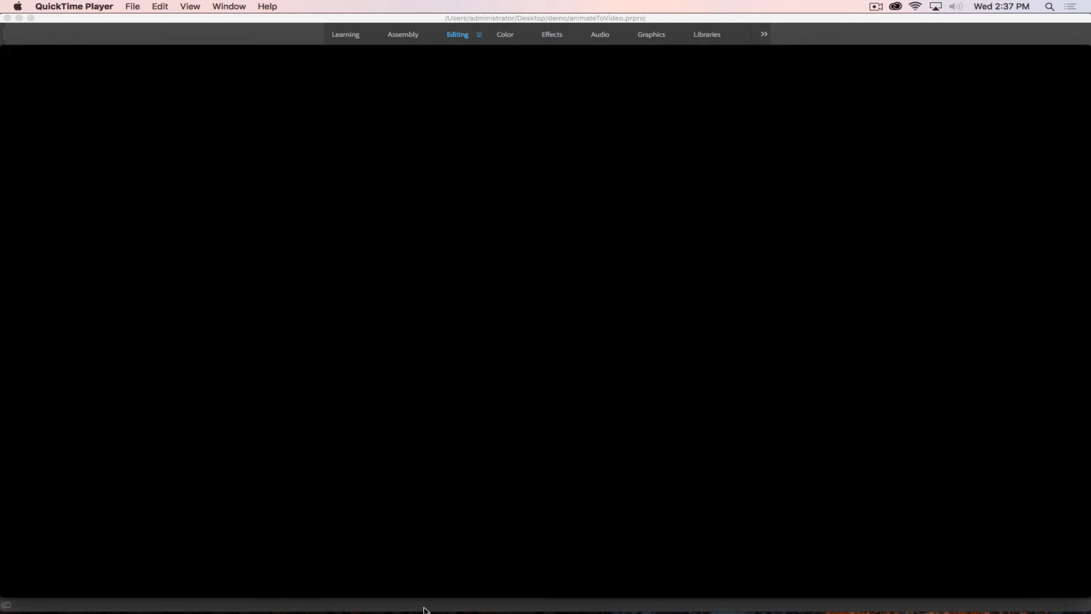
Step: Switch to Animate and try a render width of 1920 px in the video export settings of scene.fla, without exporting
left_click(775, 593)
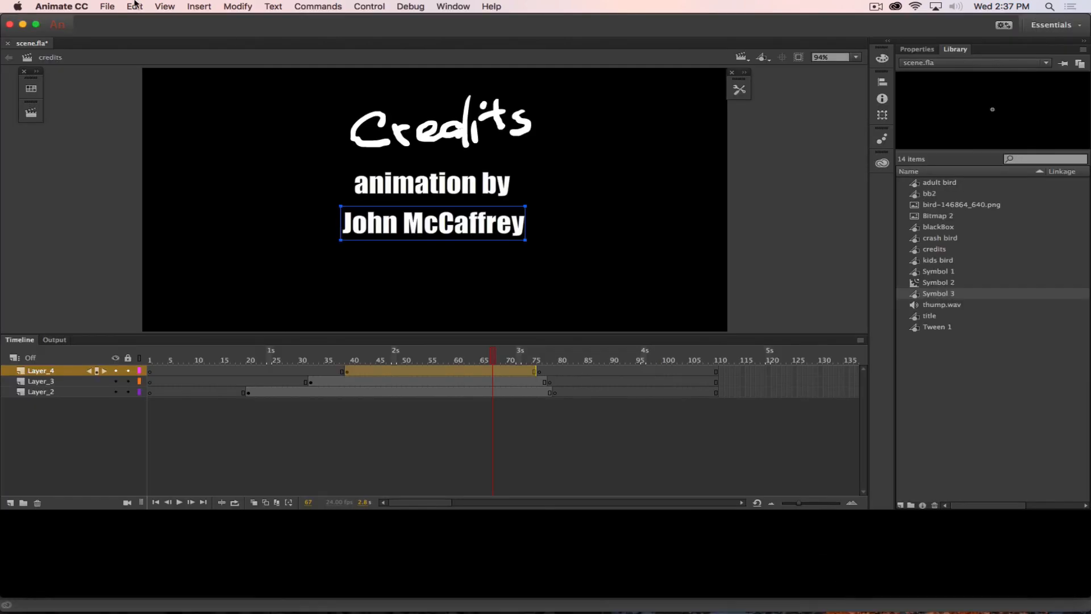
left_click(61, 6)
mouse_move(107, 6)
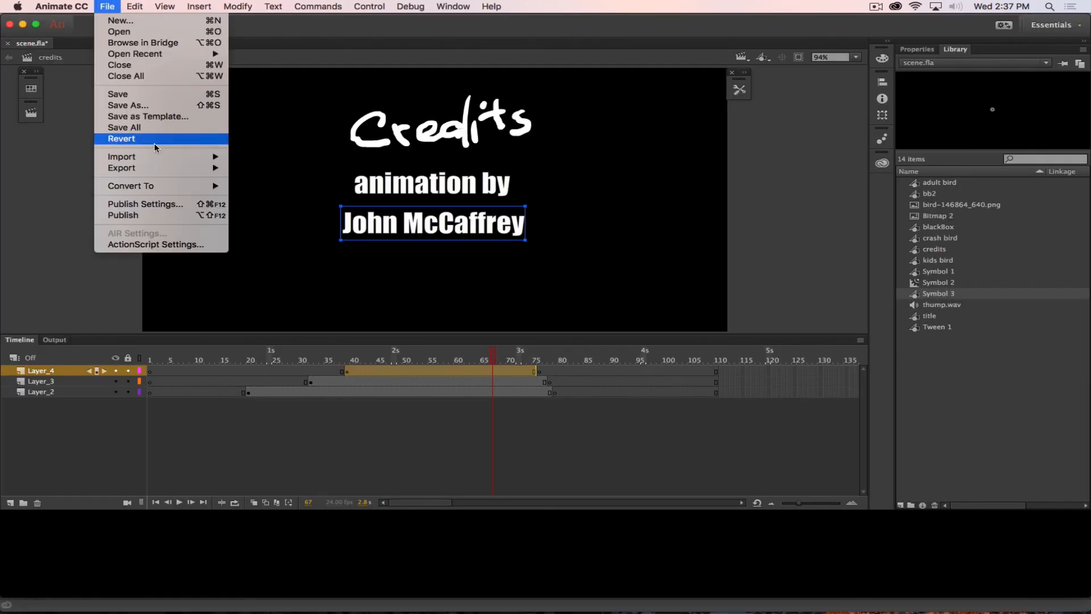
mouse_move(168, 169)
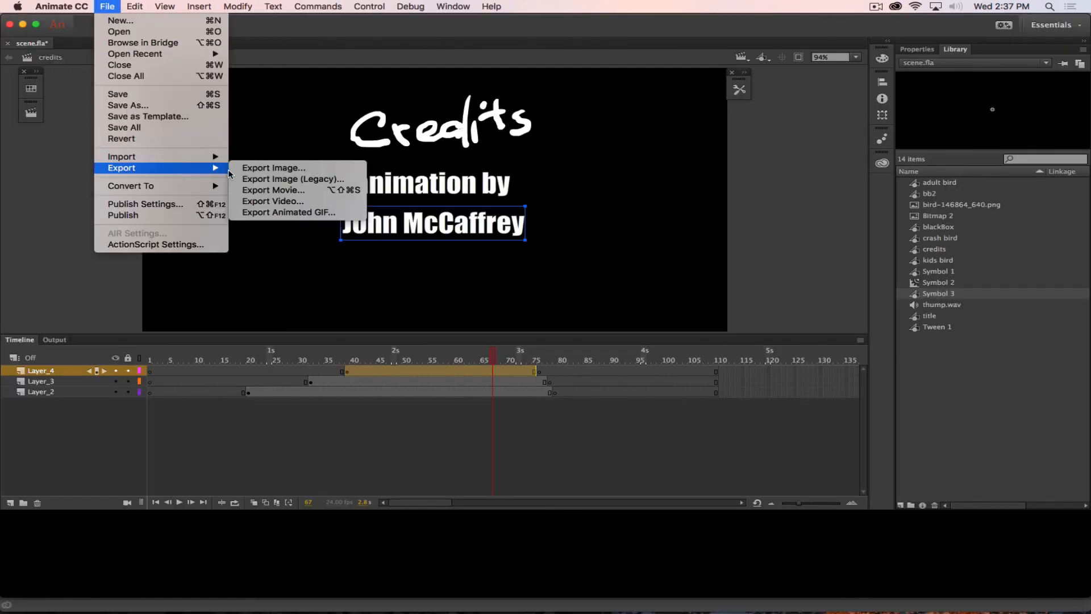
left_click(275, 203)
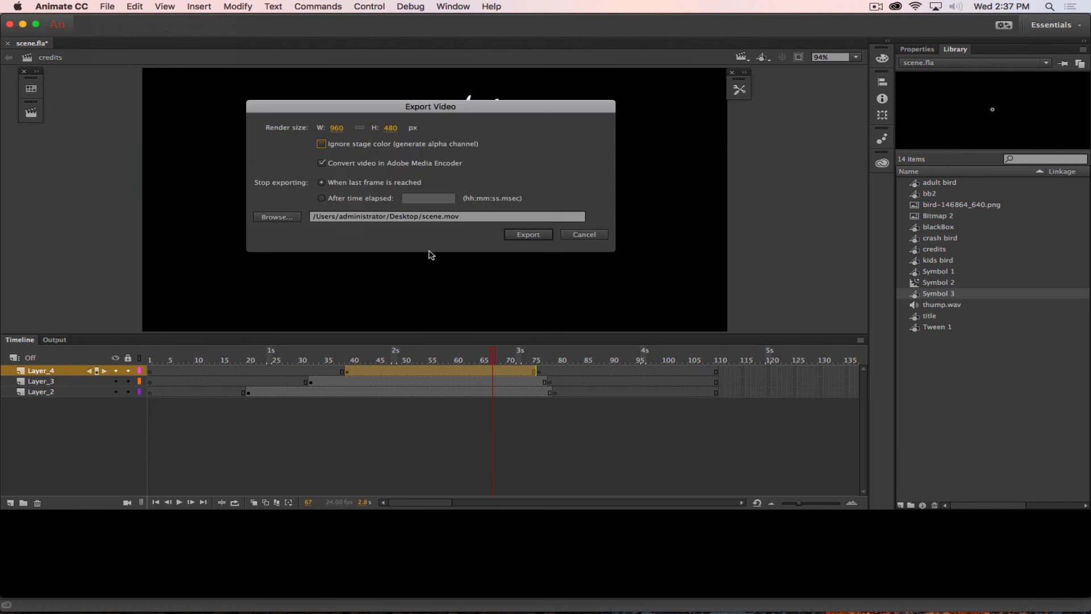
left_click(337, 128)
type("1920")
left_click(579, 234)
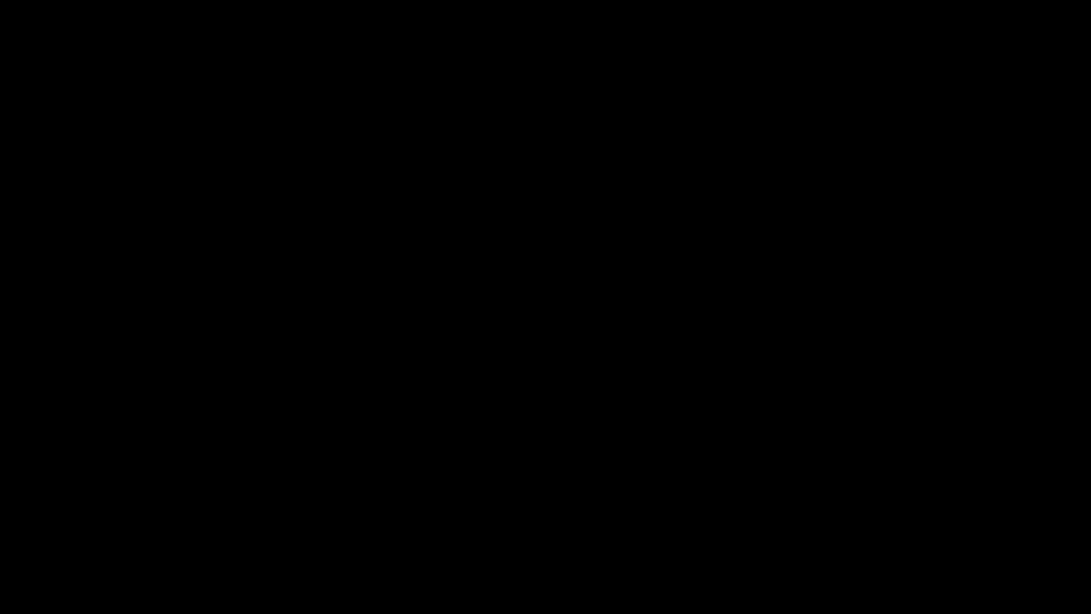